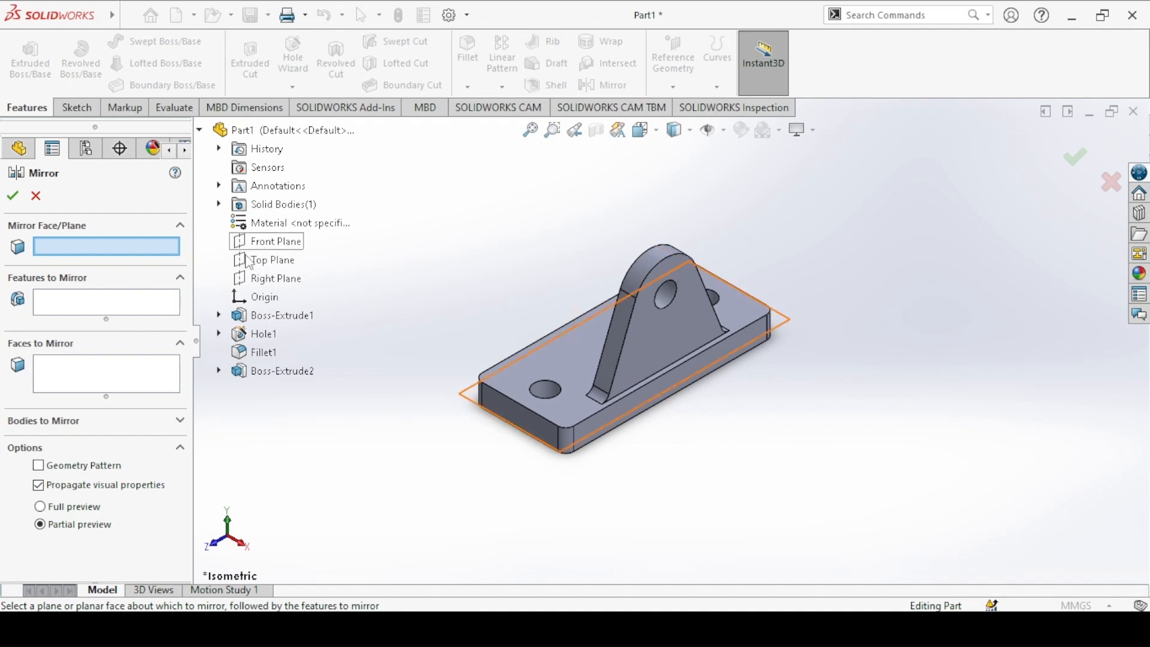
Step: Mirror the upright lug extrusion, Boss-Extrude2, about the Right Plane
left_click(262, 280)
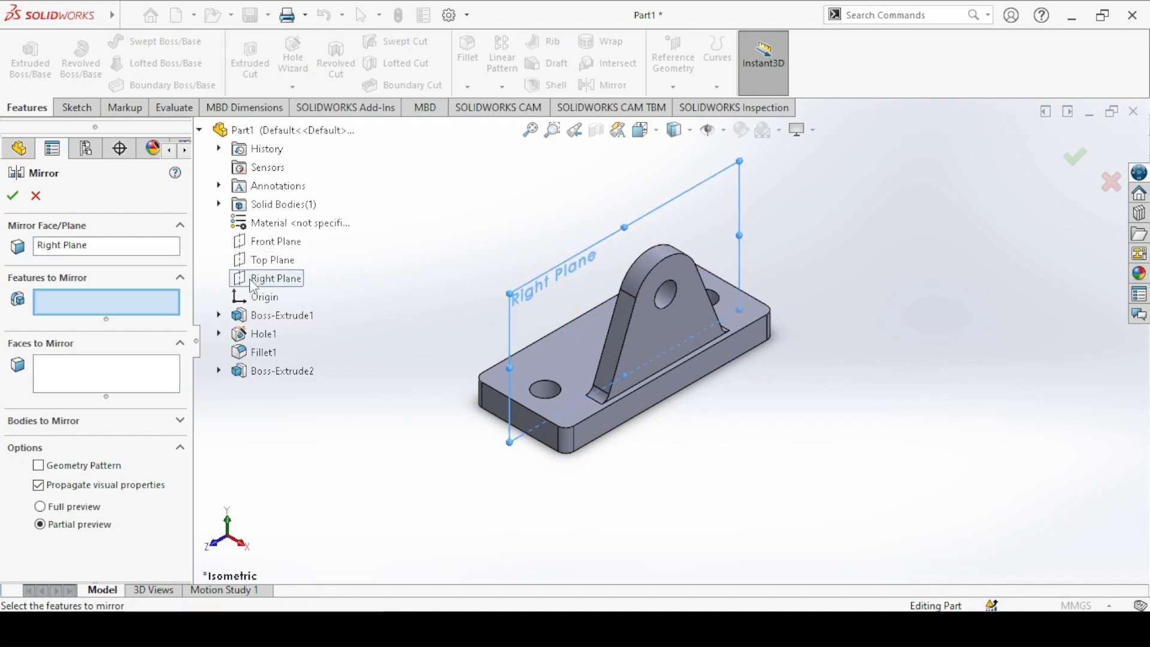
middle_click_drag(467, 270, 503, 309)
left_click(78, 395)
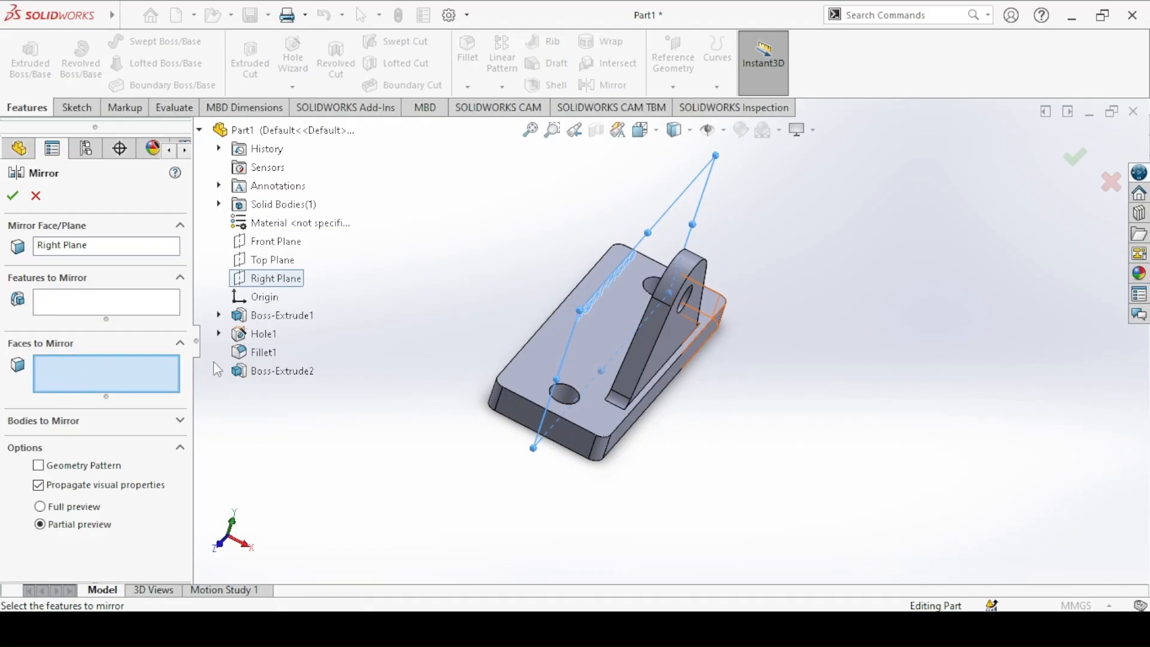
left_click(282, 373)
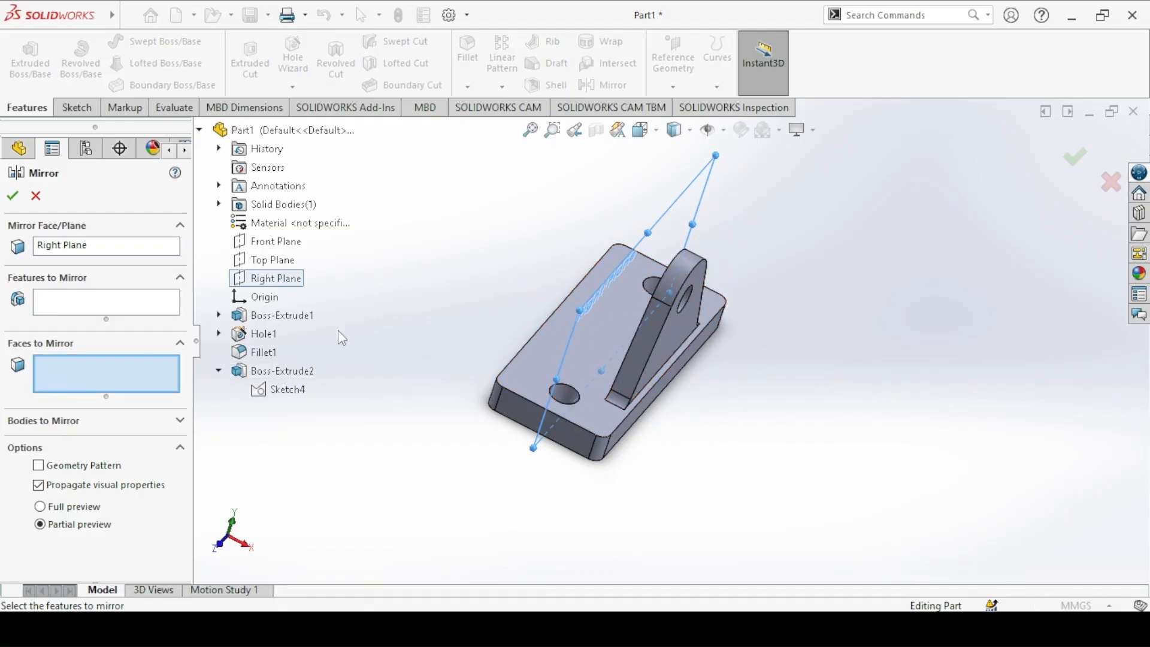
left_click(70, 314)
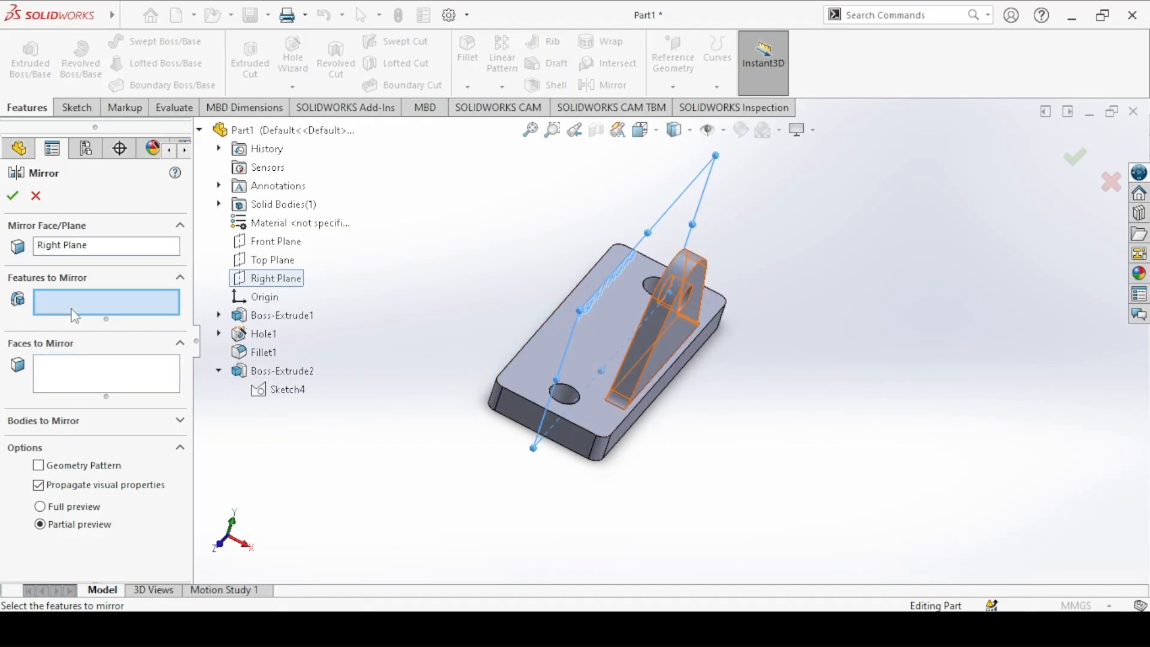
left_click(281, 371)
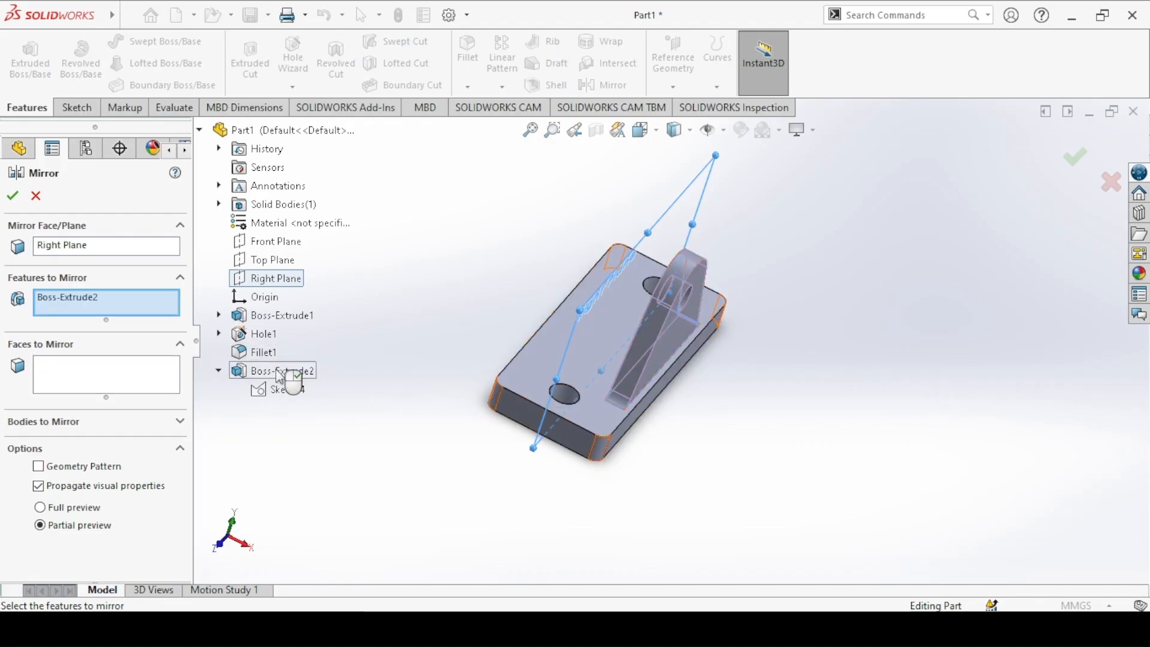
left_click(13, 196)
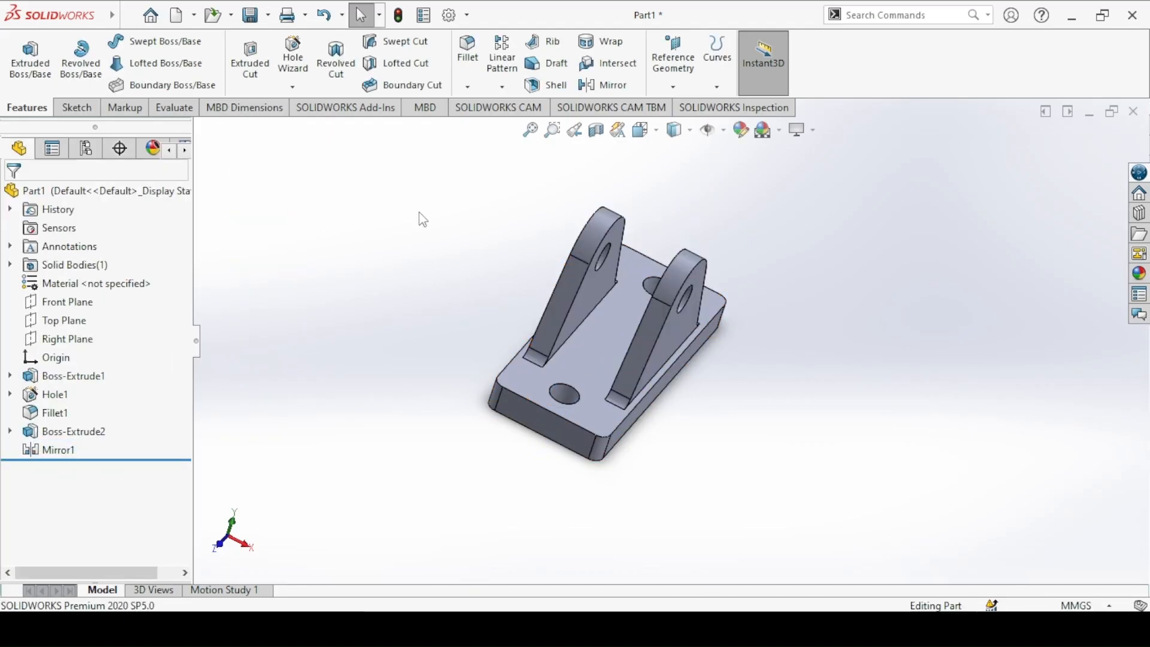
Step: Change the whole part's appearance color to orange from the standard swatches
key("Left")
key("Left")
key("Left")
key("Left")
key("Left")
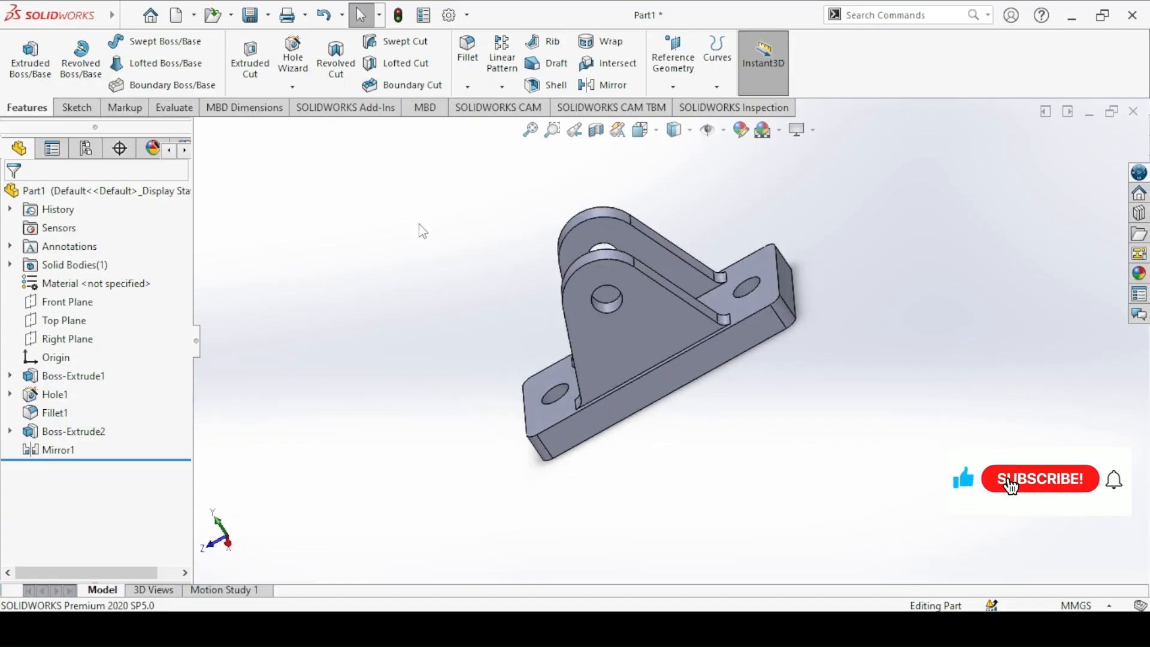
key("ctrl+7")
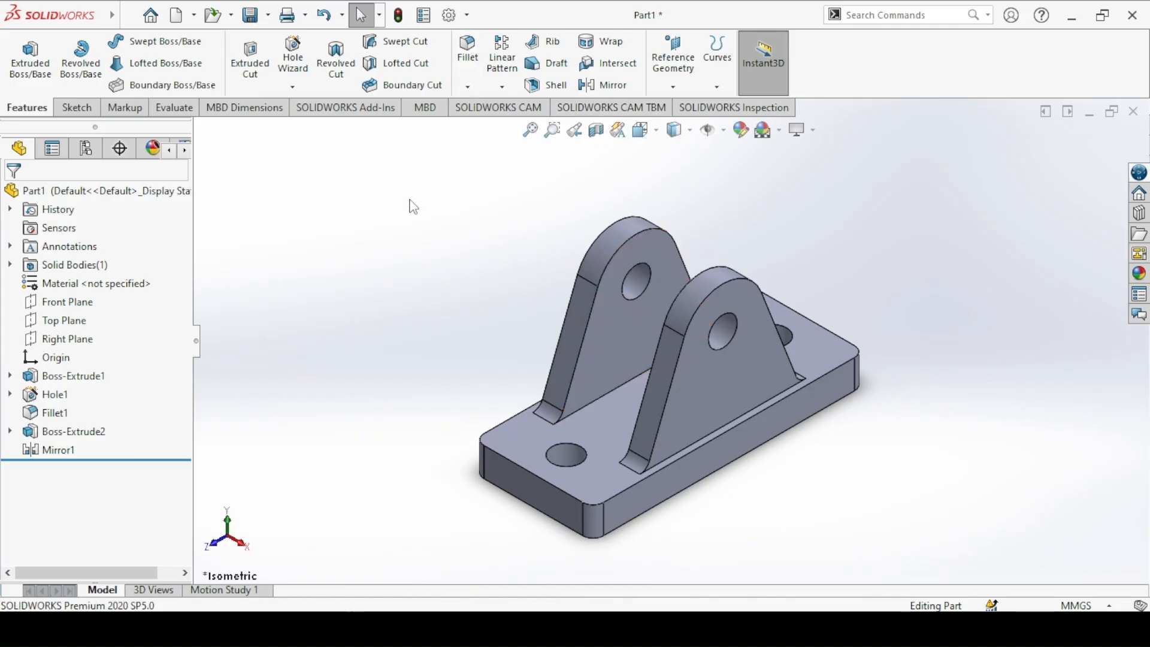
left_click(745, 135)
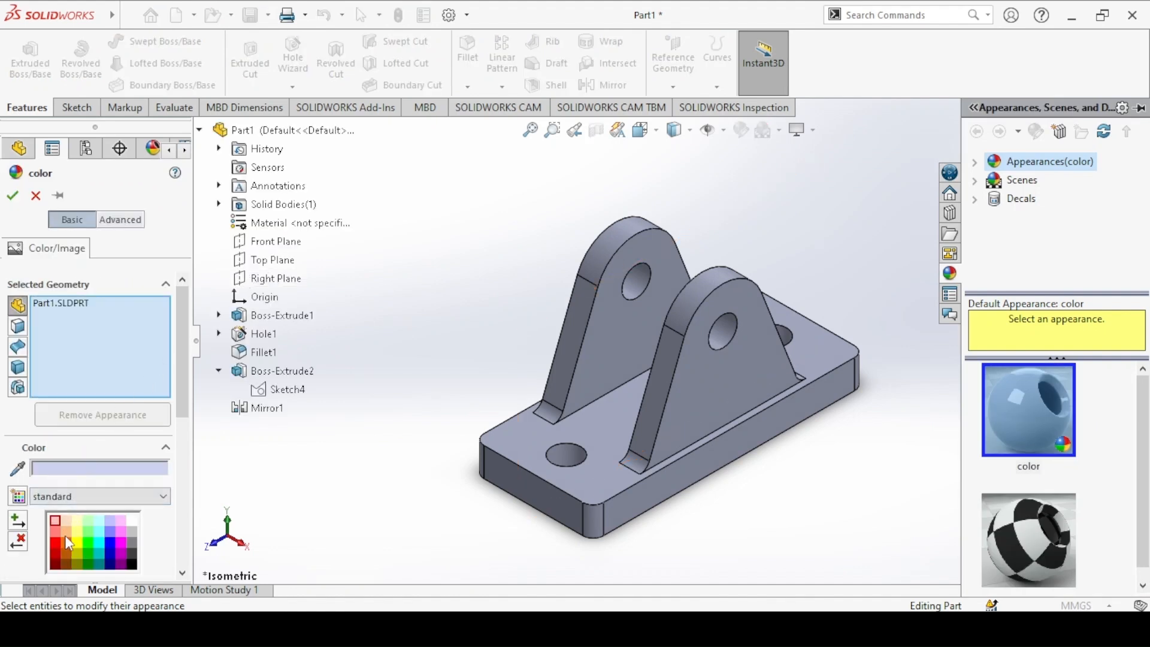
left_click(66, 541)
left_click(13, 197)
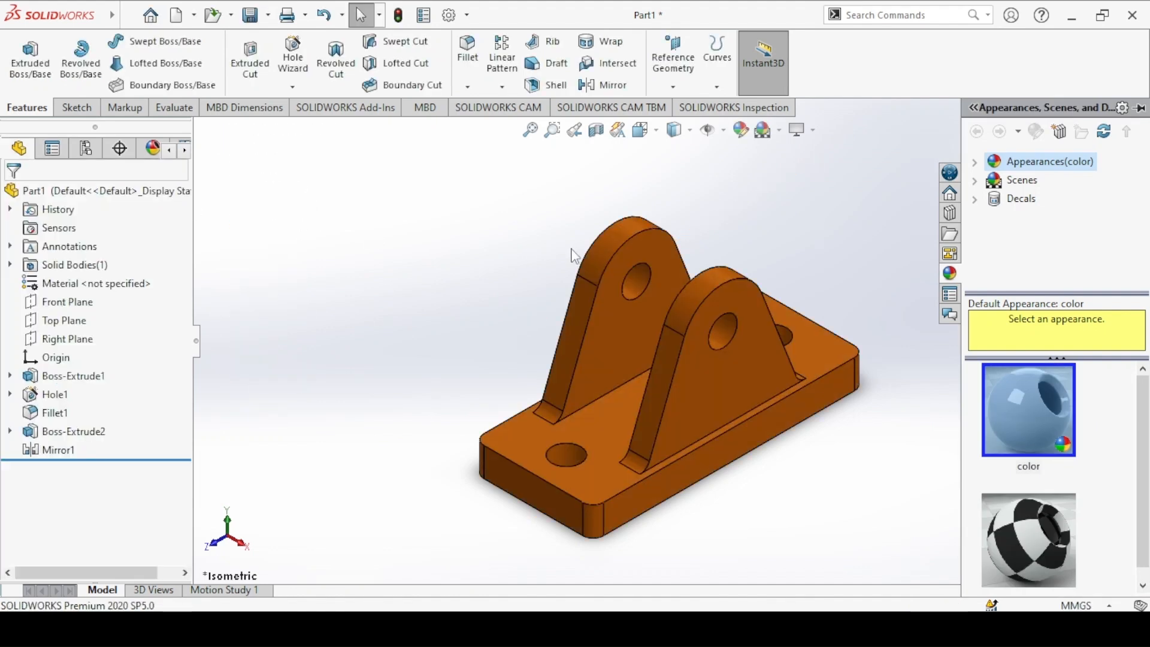
Step: Try the Plain White scene and switch back to the faded gradient background scene
left_click(780, 132)
left_click(796, 172)
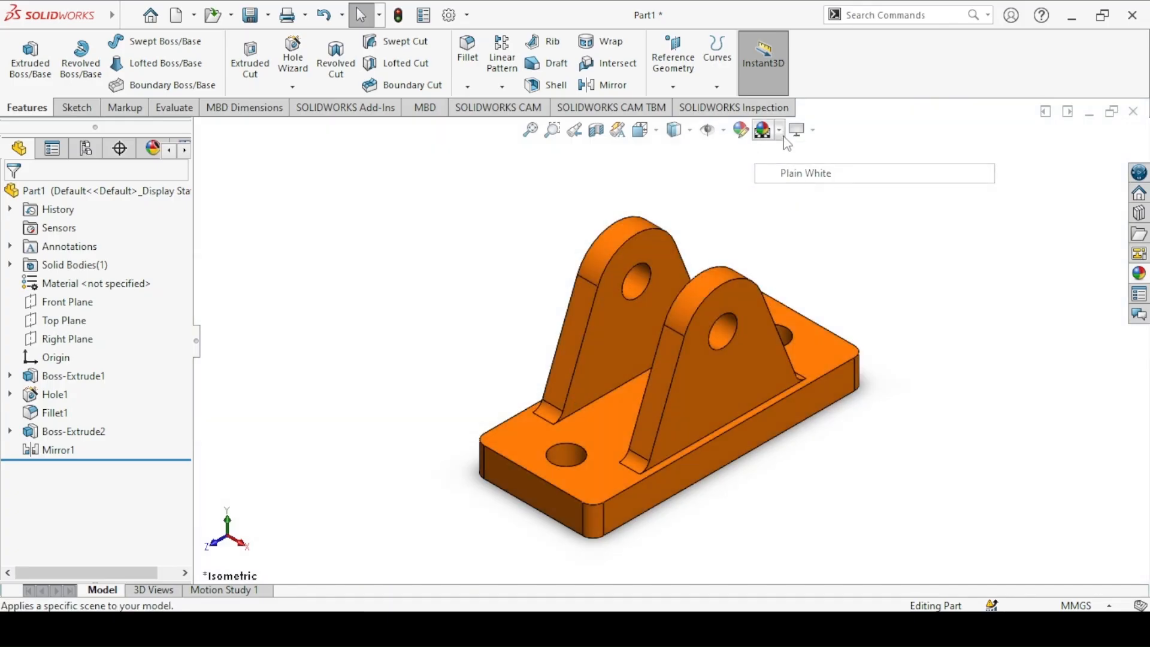
left_click(780, 130)
left_click(790, 150)
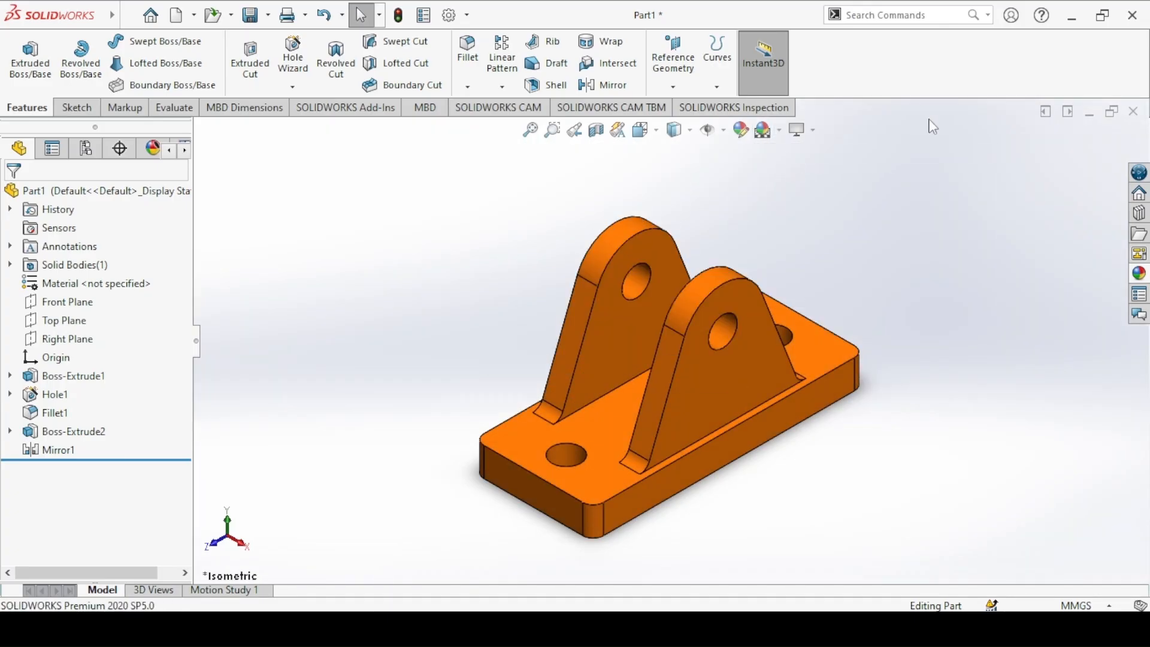
Step: Save the part as "1. Base" in the Machinist's Jack folder on the Desktop
left_click(251, 14)
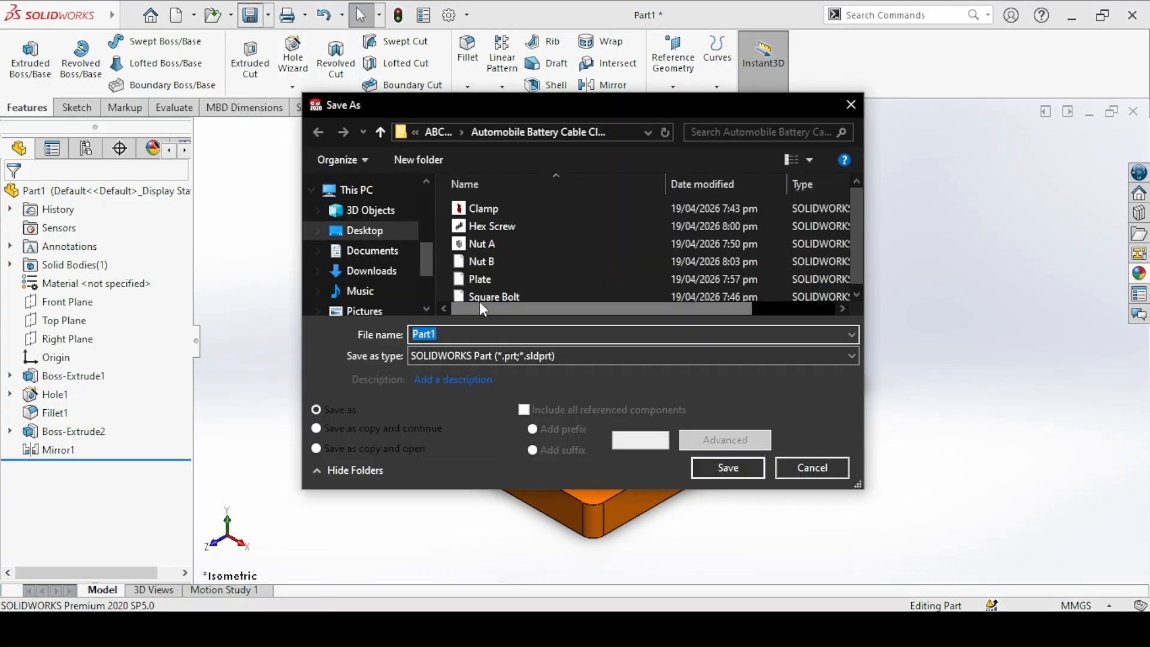
scroll(422, 206, "up", 2)
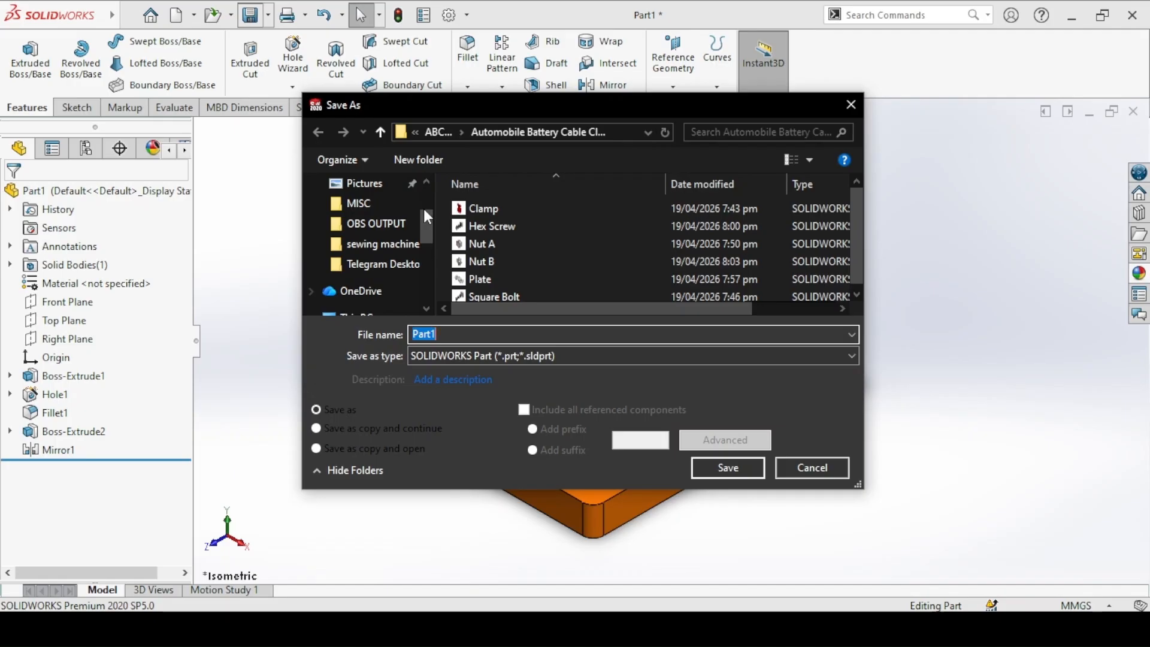
scroll(383, 207, "up", 2)
left_click(377, 217)
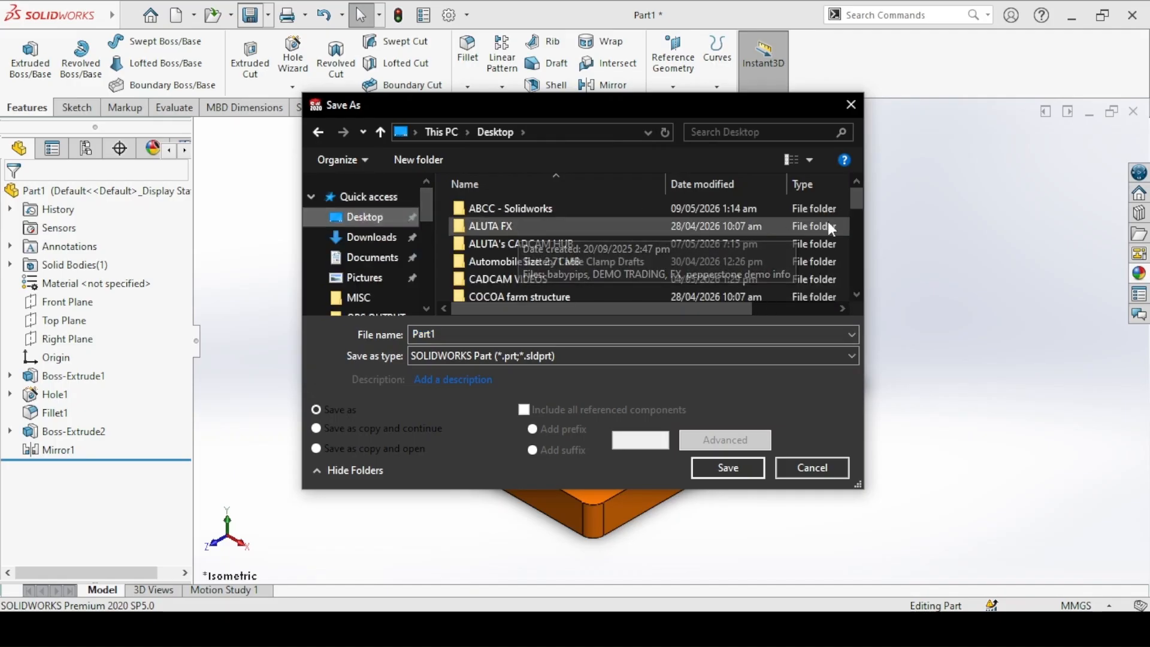
scroll(860, 199, "down", 1)
mouse_move(861, 205)
left_mouse_down()
mouse_move(854, 236)
mouse_move(856, 222)
left_mouse_up()
double_click(492, 250)
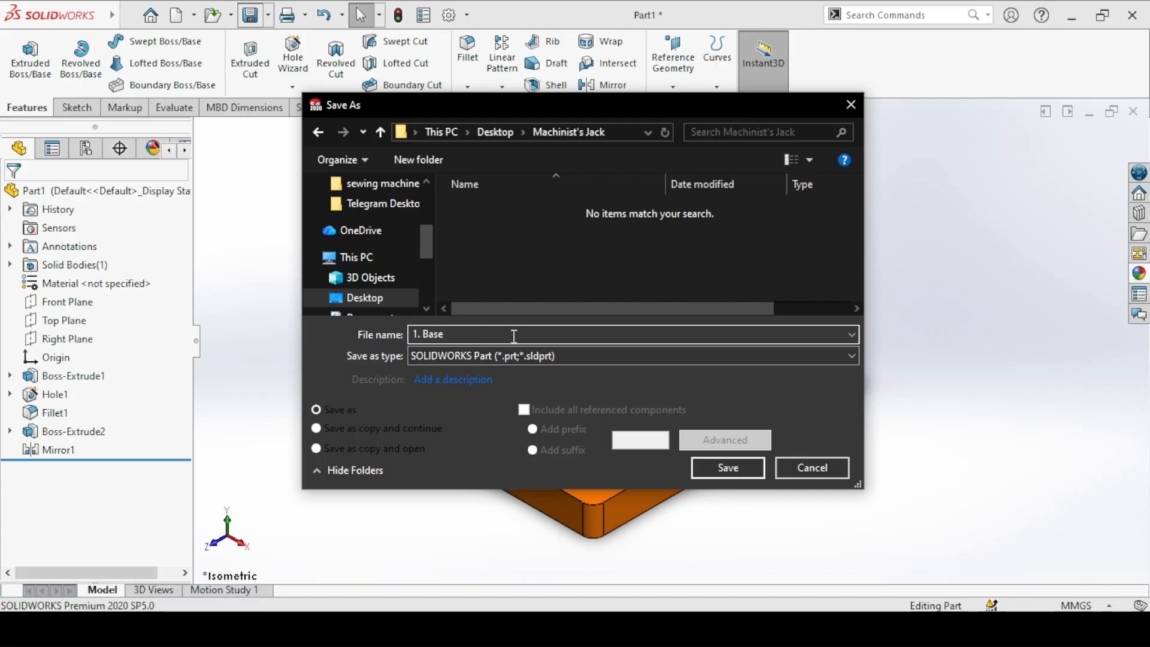
left_click(710, 468)
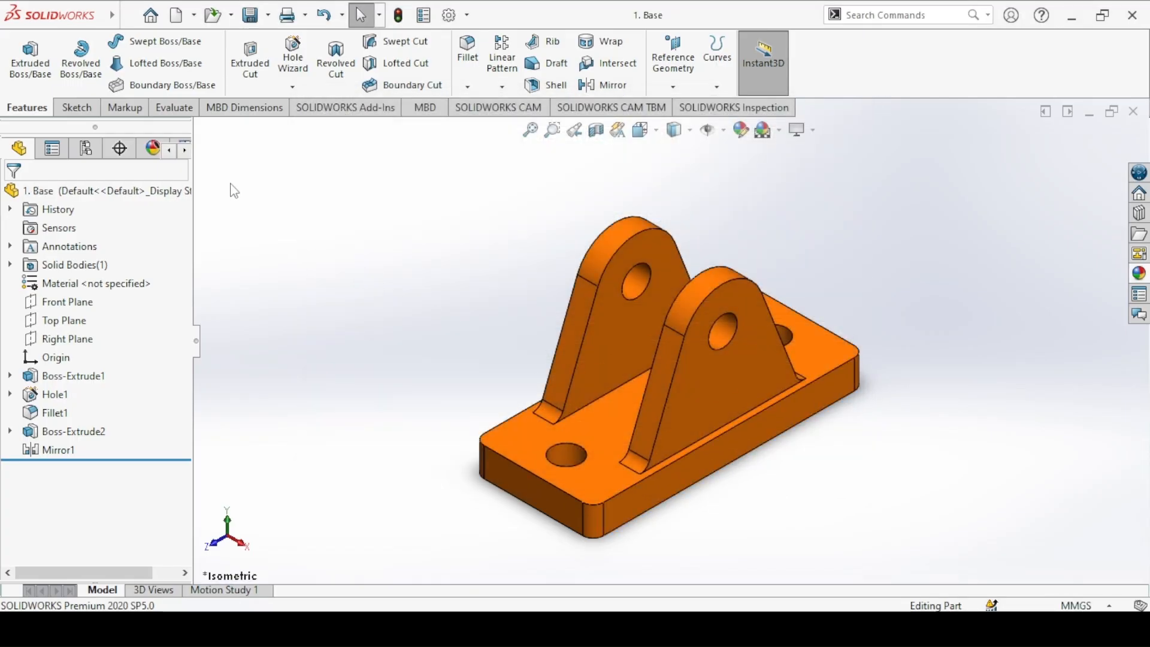
Step: Create a new part document and consult the Swival drawing in the image viewer before returning to SOLIDWORKS
left_click(180, 15)
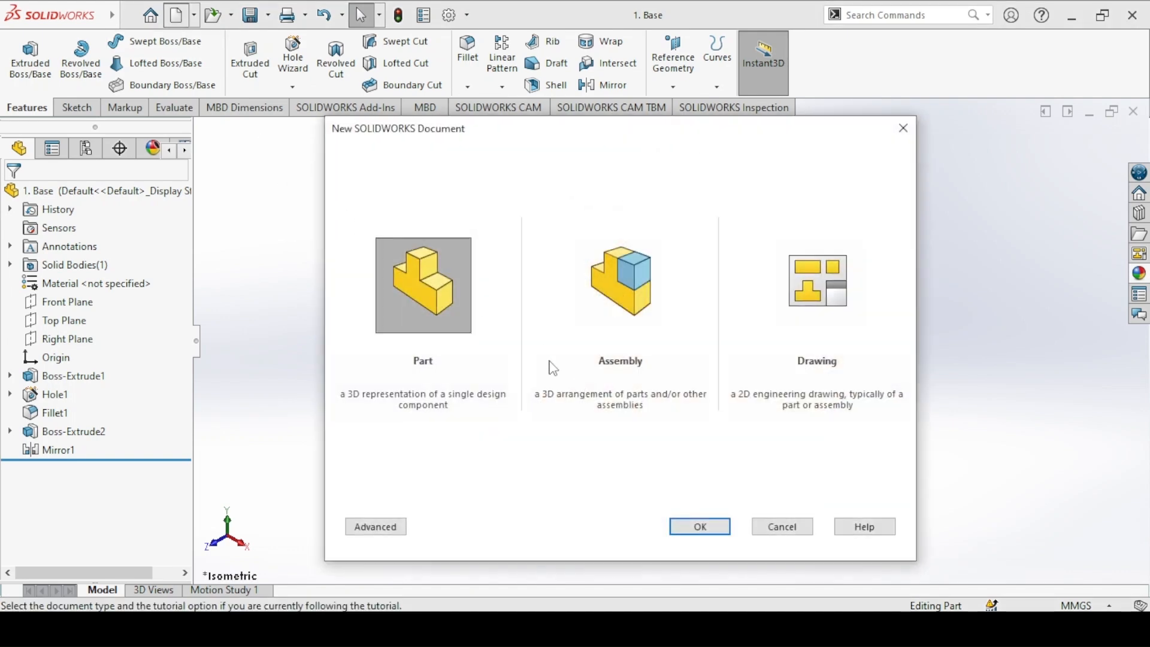
left_click(701, 528)
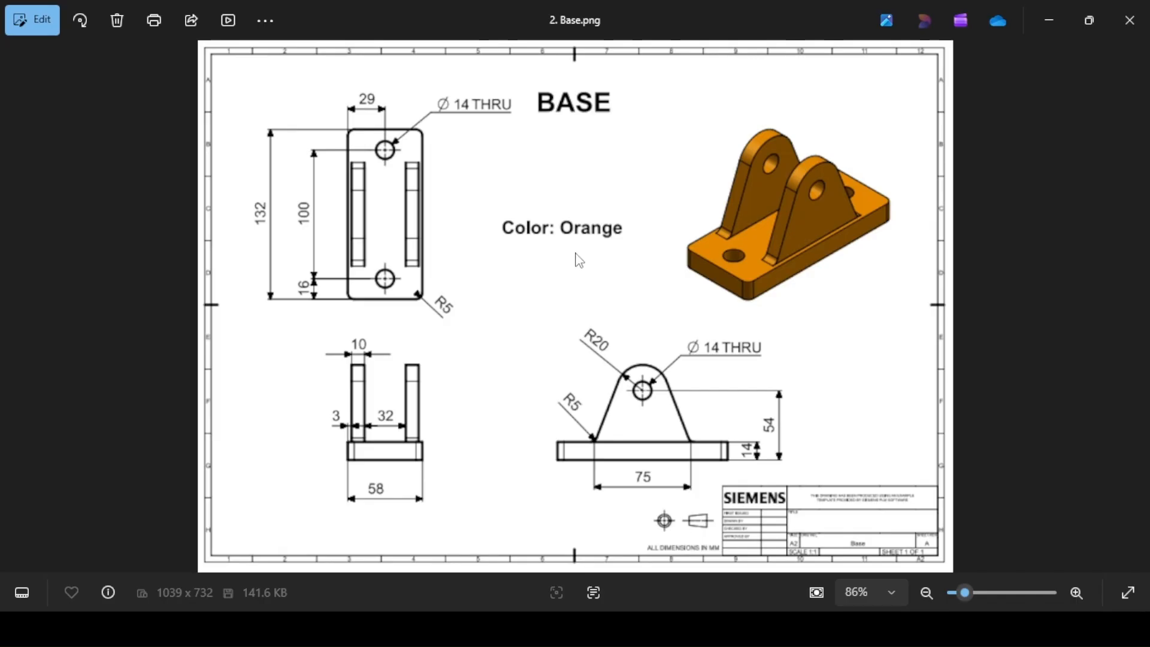
key("Right")
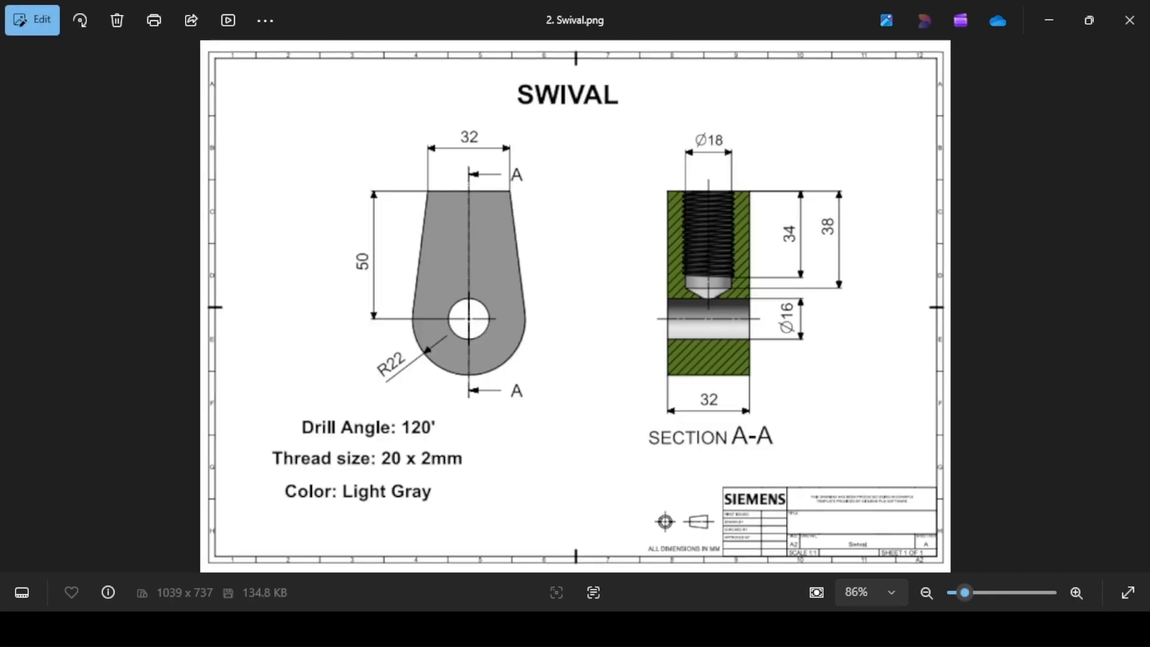
left_click(419, 567)
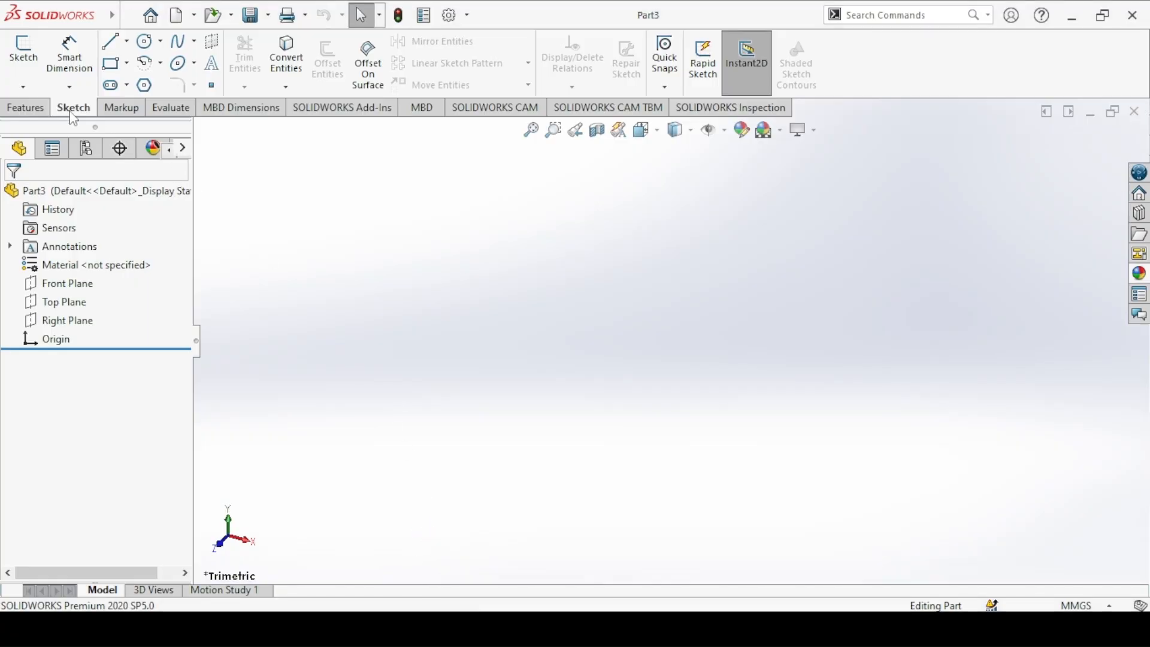
Step: Start a new sketch on the Right Plane of the new part
left_click(51, 112)
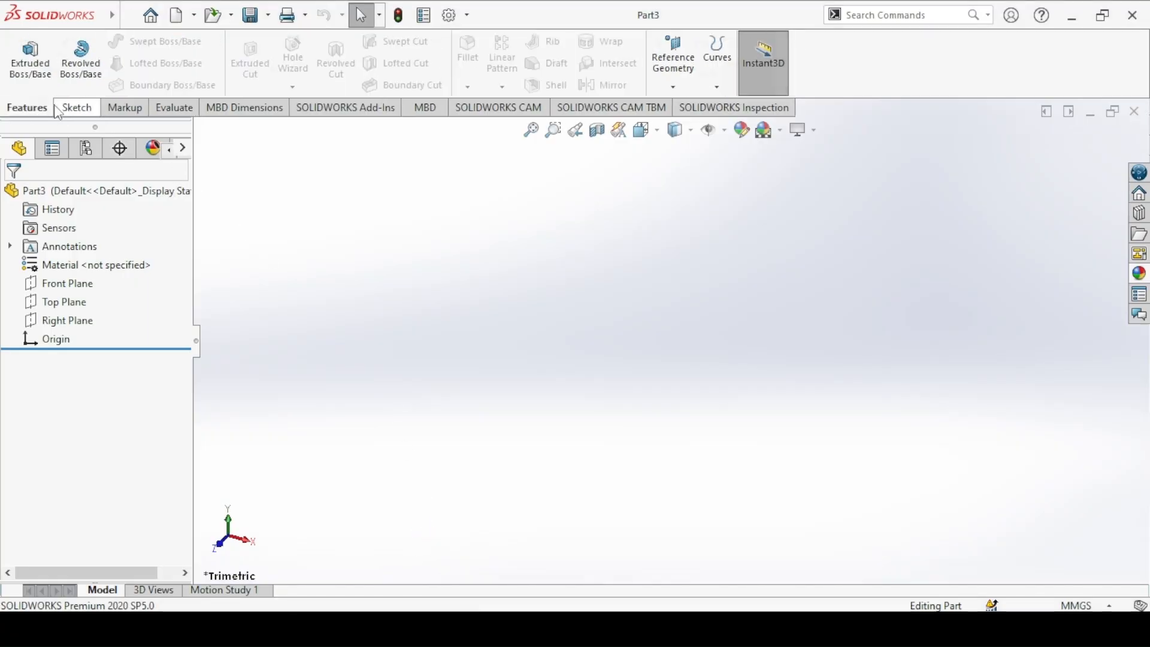
left_click(71, 108)
left_click(23, 50)
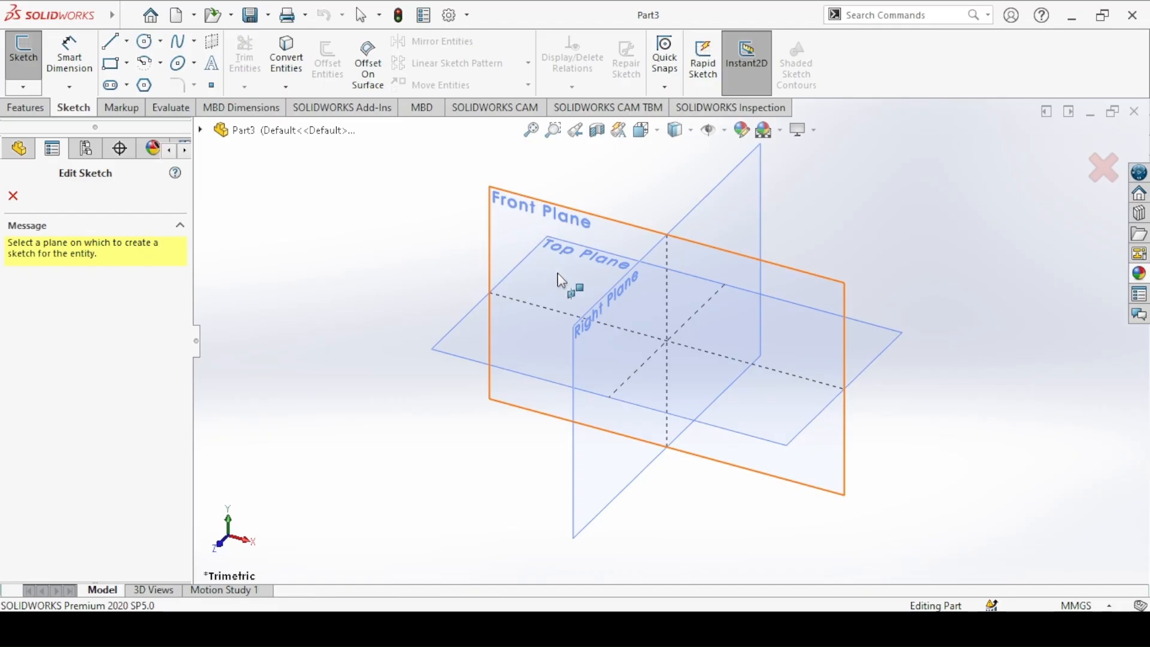
left_click(598, 306)
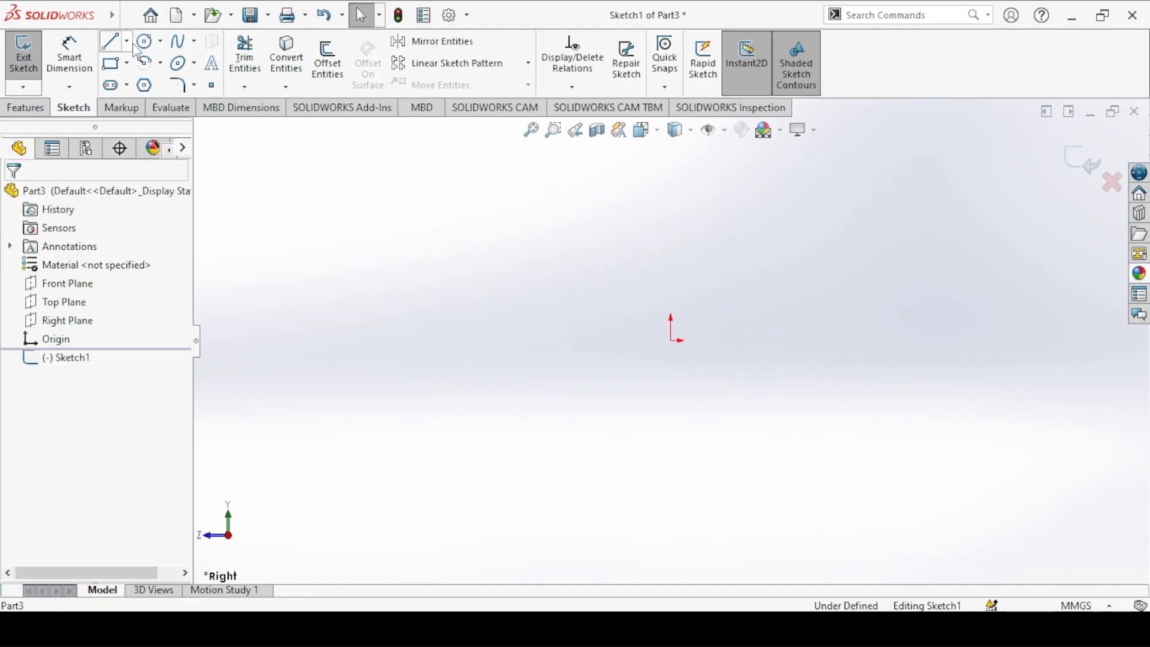
Step: Sketch a circle centered on the origin and dimension its diameter to 44 mm
left_click(142, 48)
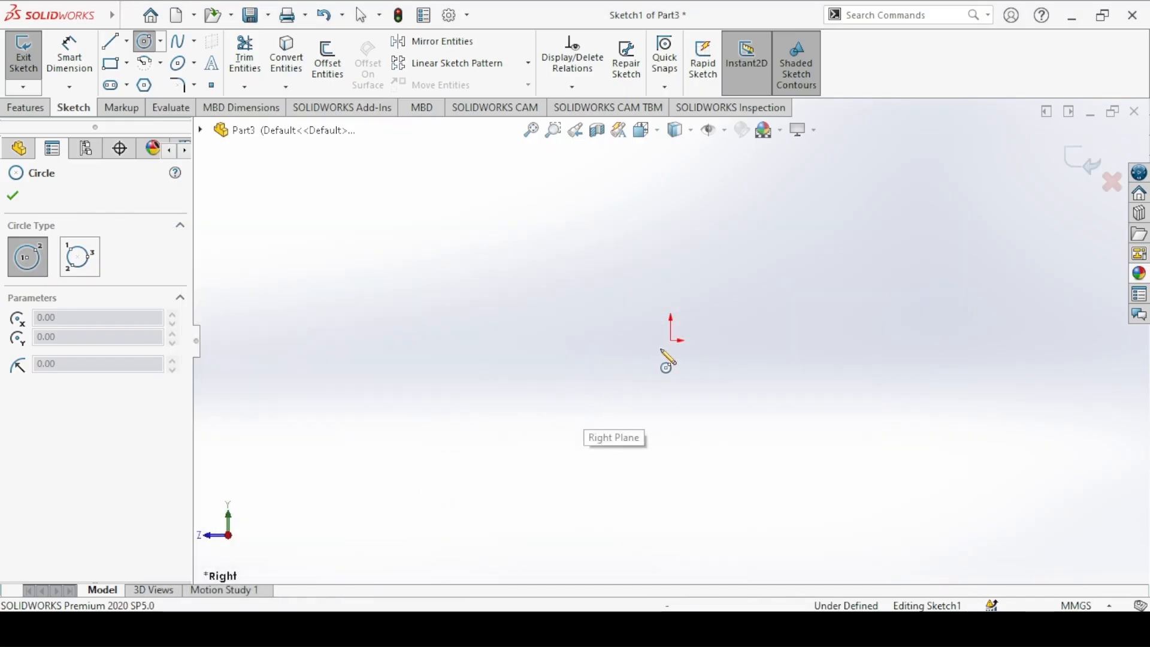
left_click(671, 340)
left_click(514, 271)
left_click(69, 56)
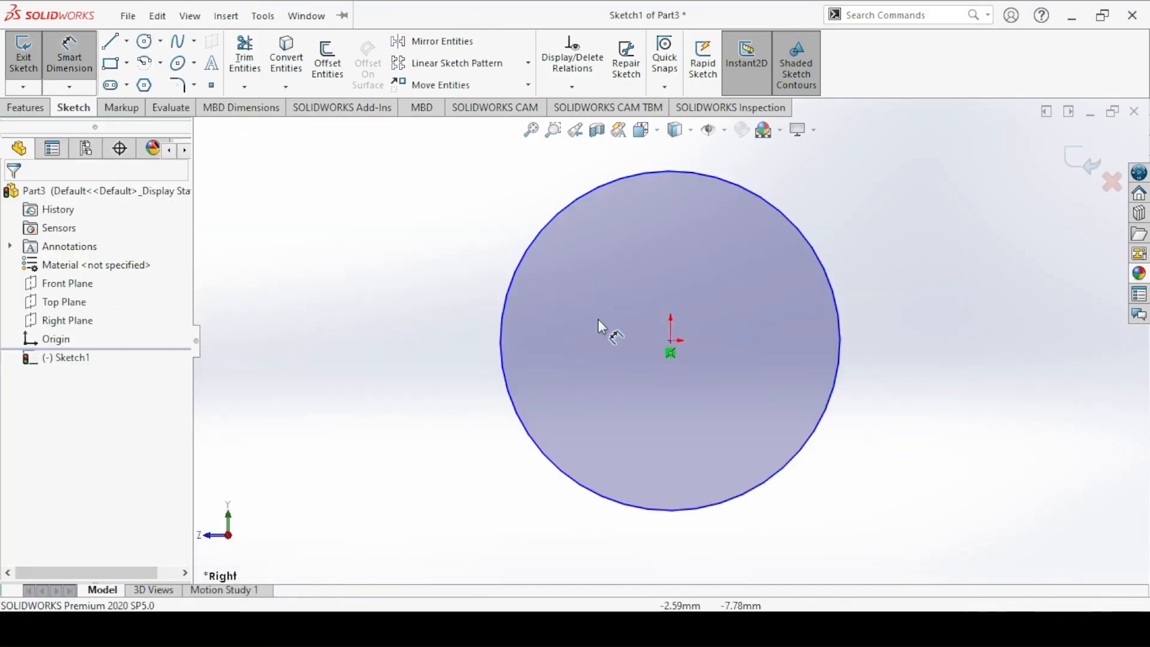
left_click(400, 275)
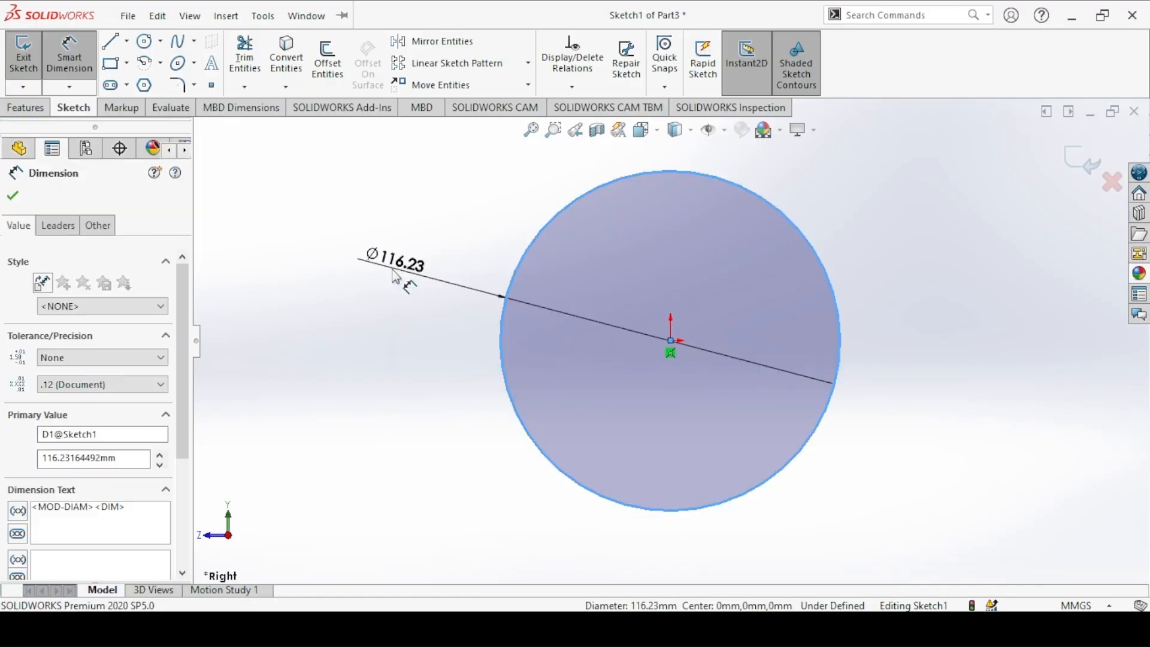
type("44")
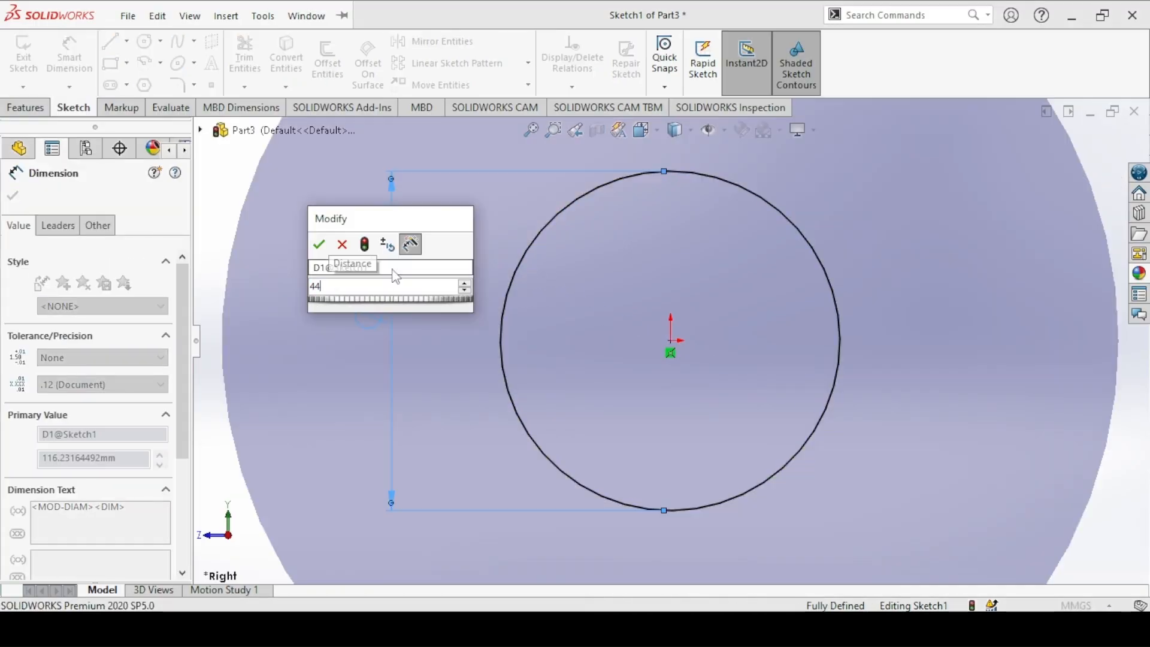
key("Return")
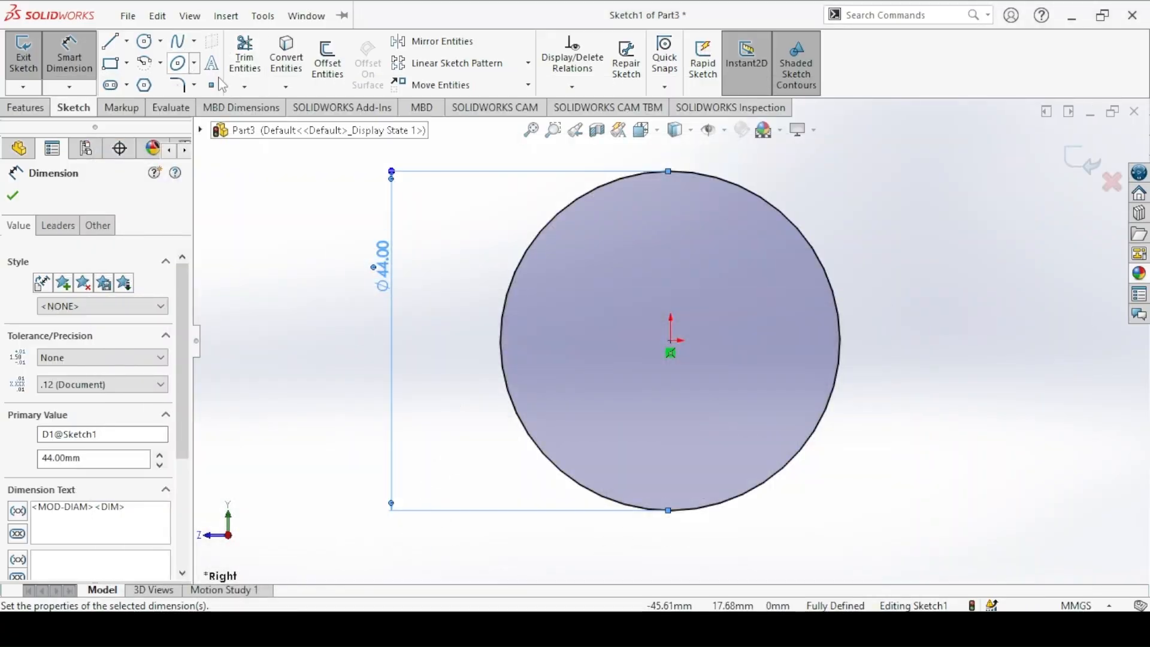
Step: Sketch a smaller concentric circle at the origin and dimension its diameter to 16 mm
left_click(144, 40)
left_click(670, 341)
left_click(603, 286)
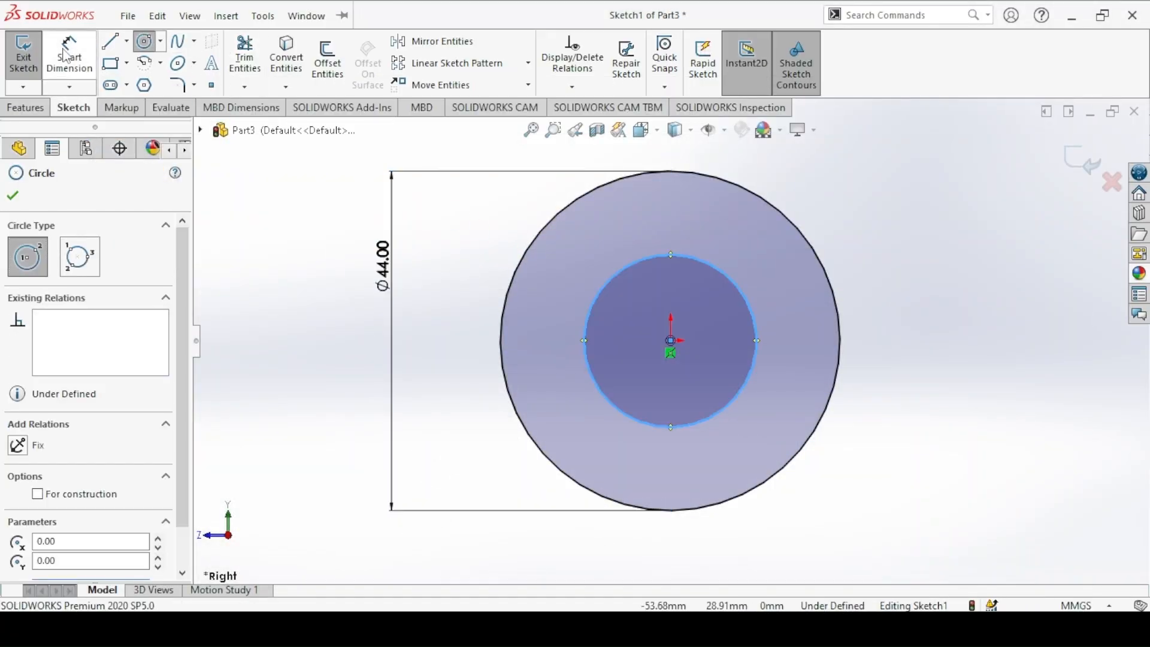
left_click(50, 45)
left_click(636, 273)
left_click(469, 254)
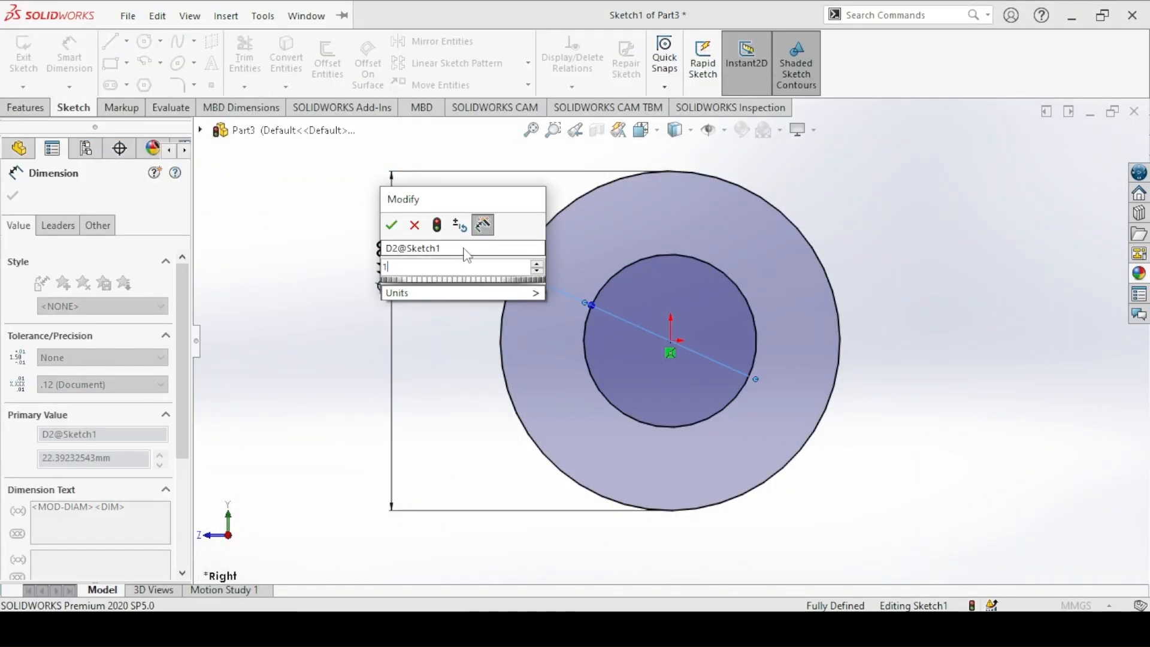
key("Return")
Step: Sketch a horizontal line above the circles, roughly centered over the origin, for the swivel's top edge
scroll(510, 307, "up", 3)
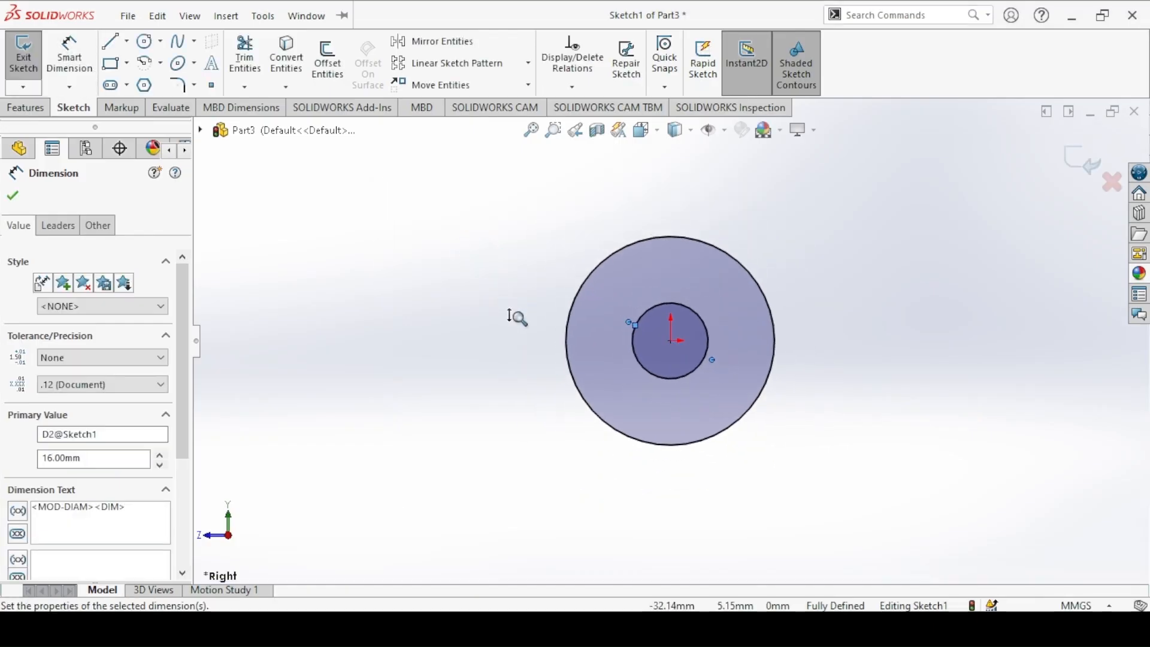
middle_click_drag(517, 310, 519, 432, "ctrl")
left_click(103, 47)
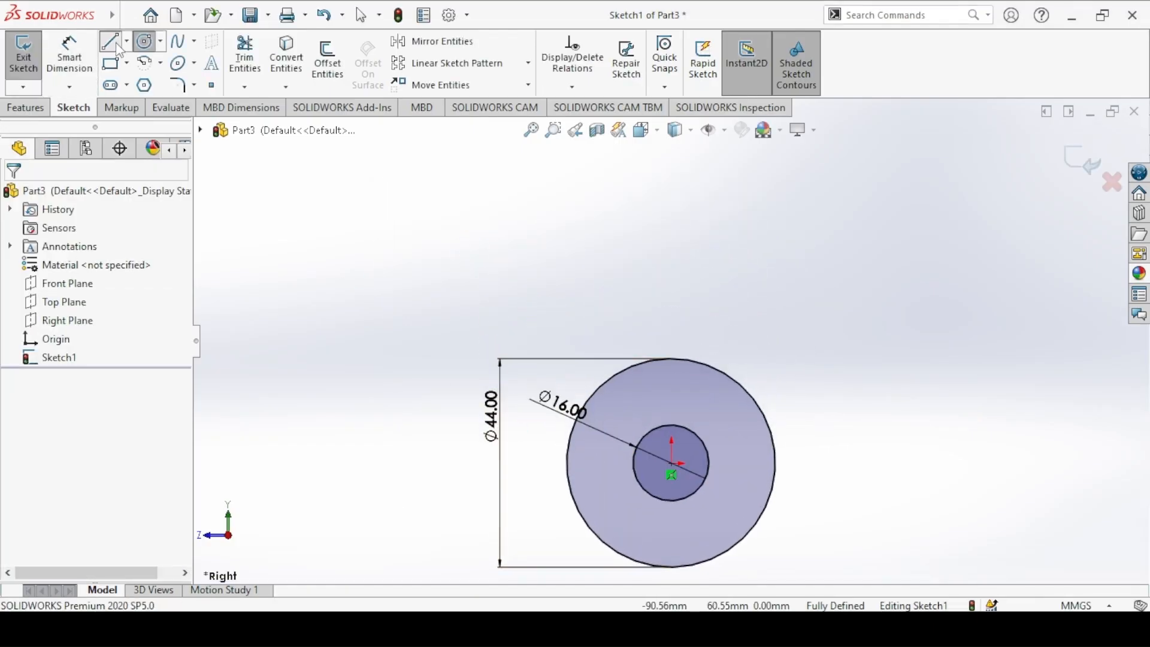
left_click(588, 202)
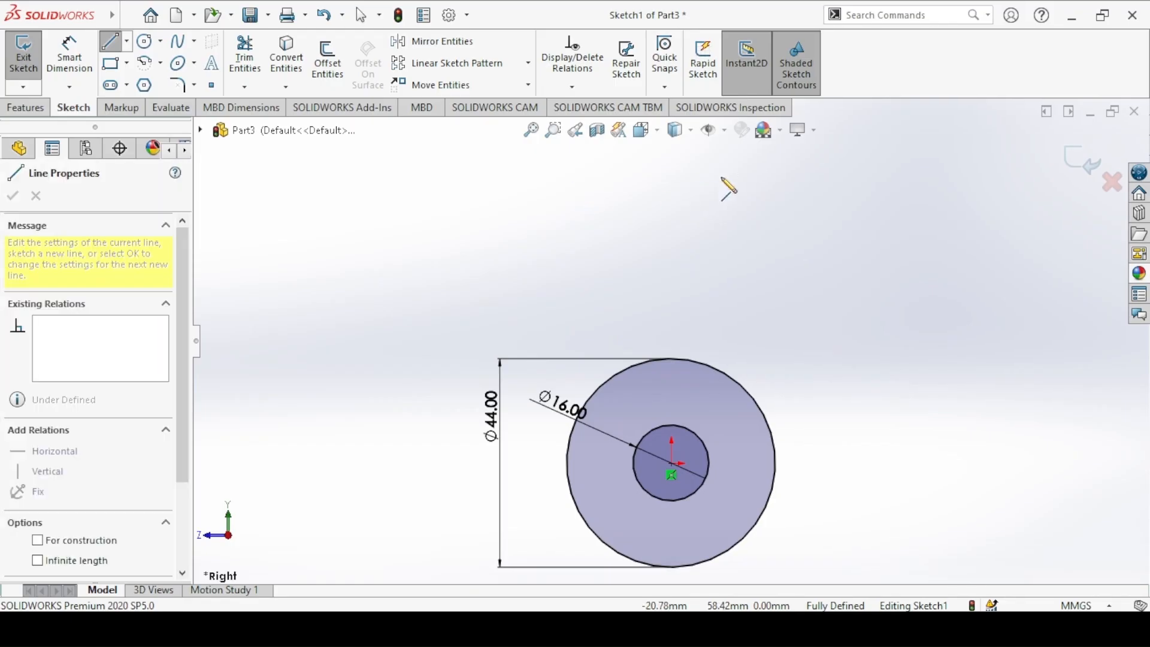
left_click(740, 202)
key("Escape")
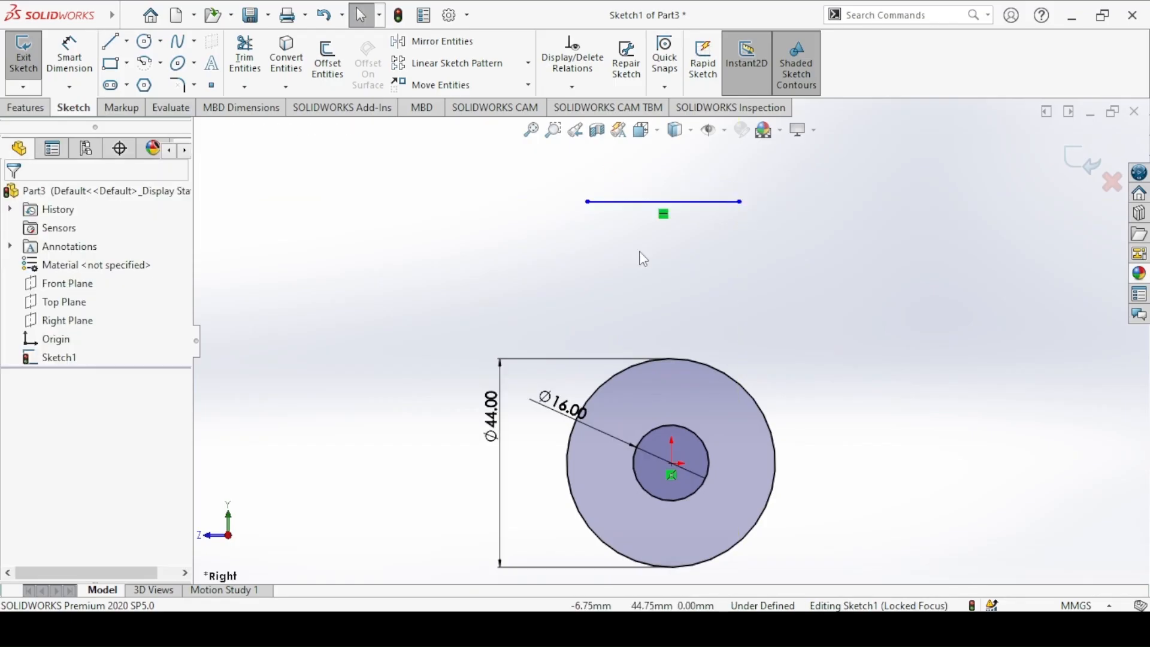
Step: Align the midpoint of the upper line with the origin using a Vertical relation
left_click(664, 205)
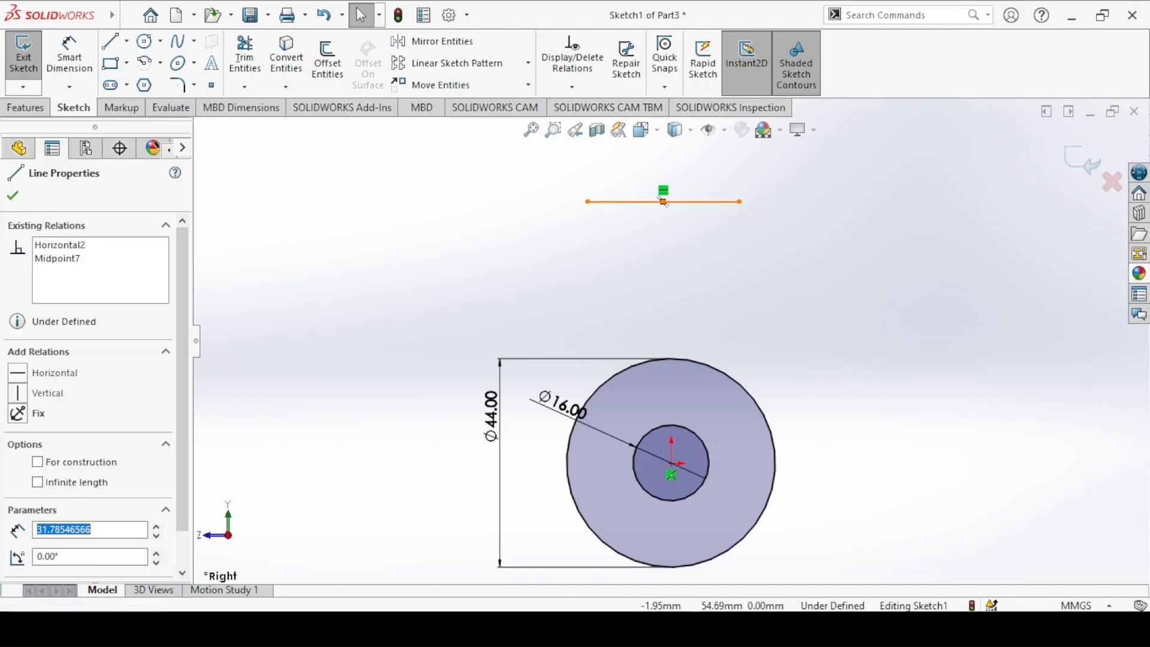
left_click(672, 465, "ctrl")
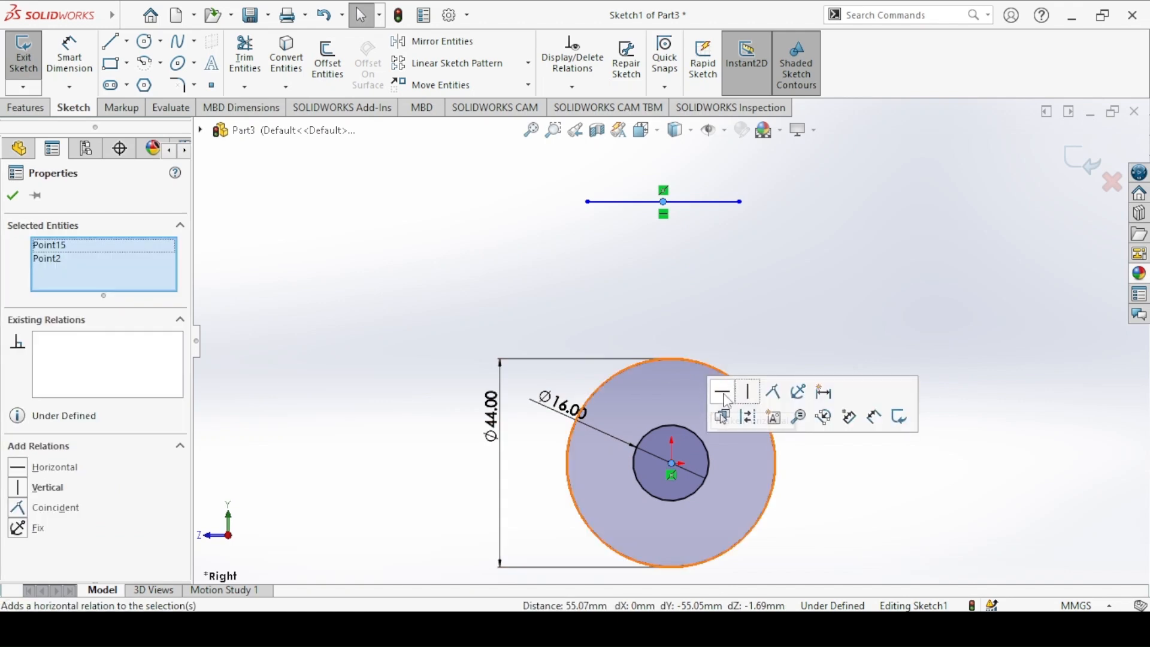
left_click(749, 396)
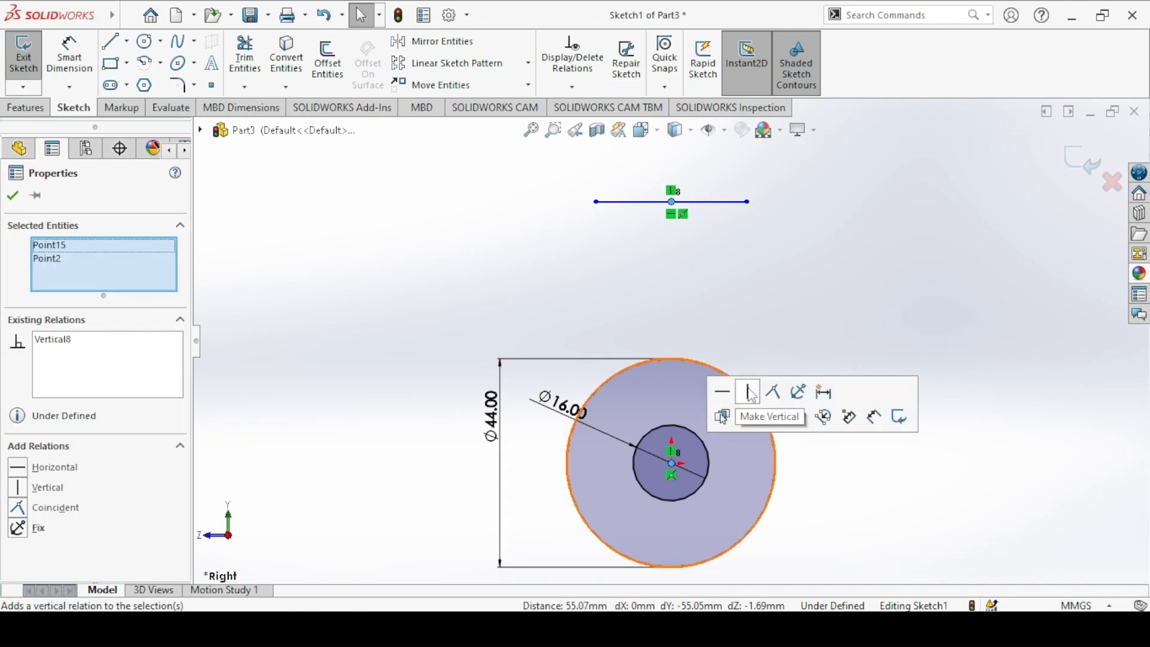
left_click(492, 238)
Step: Check the Swival drawing and dimension the upper line's distance from the origin to 50 mm
left_click(70, 48)
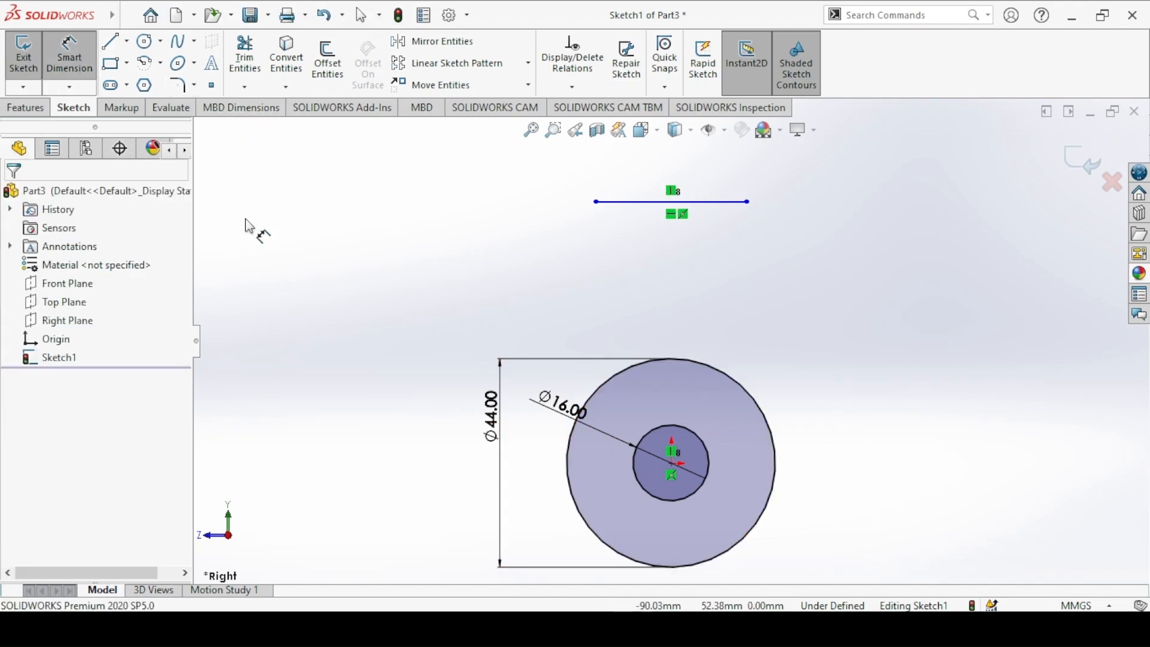
key("alt+Tab")
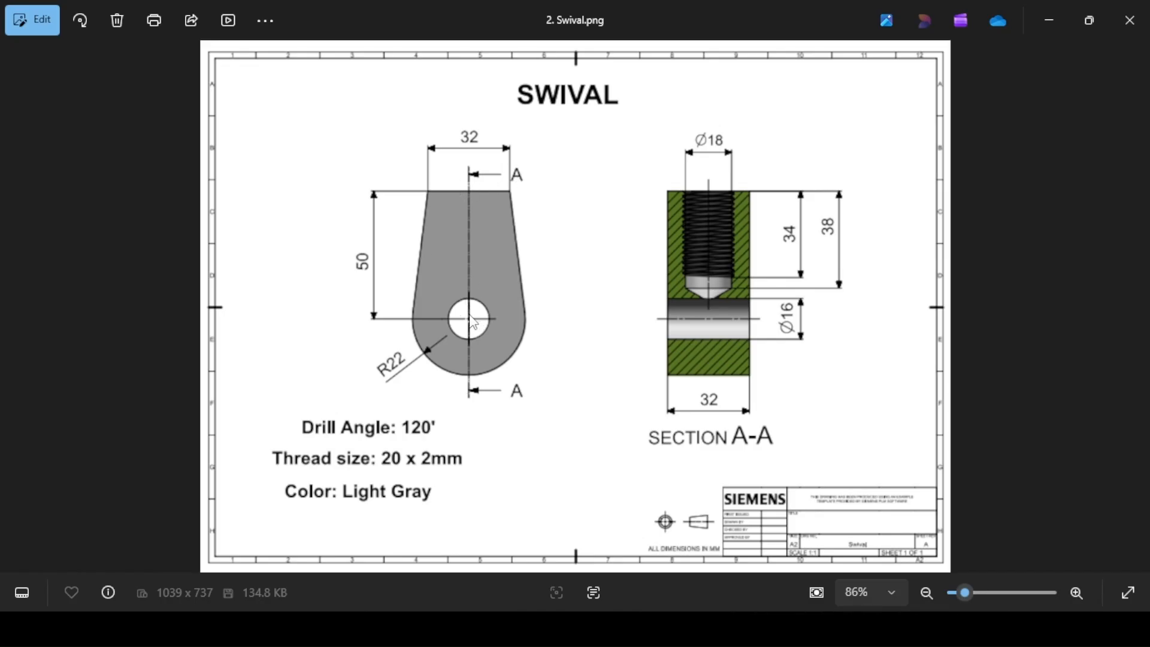
key("alt+Tab")
left_click(636, 204)
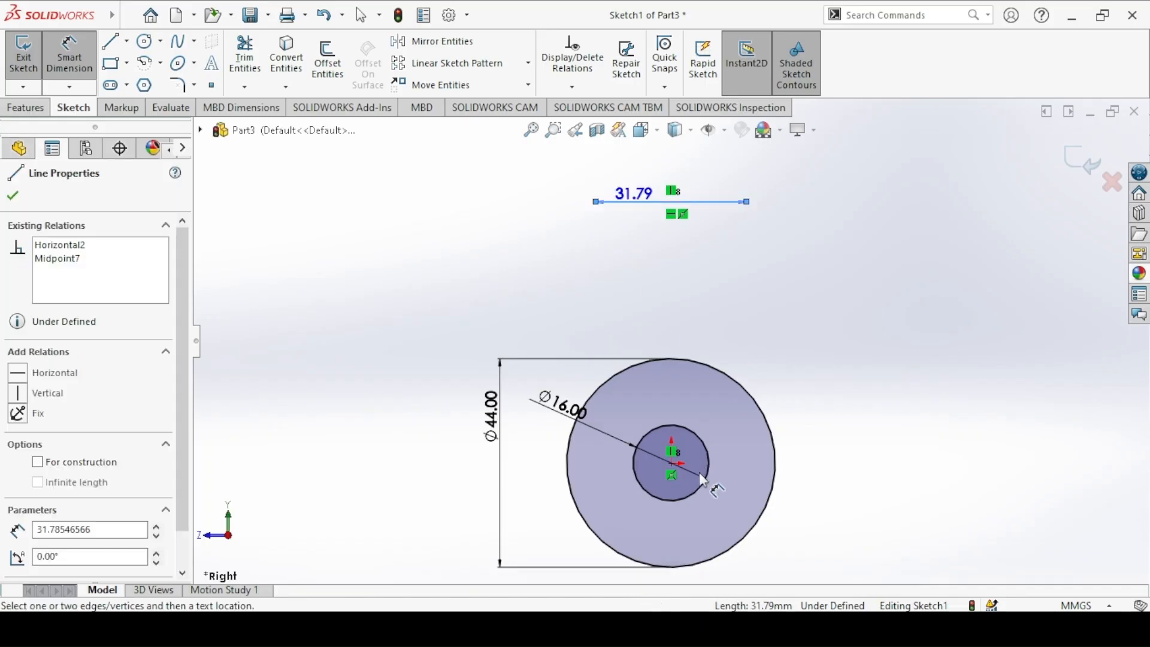
left_click(672, 462)
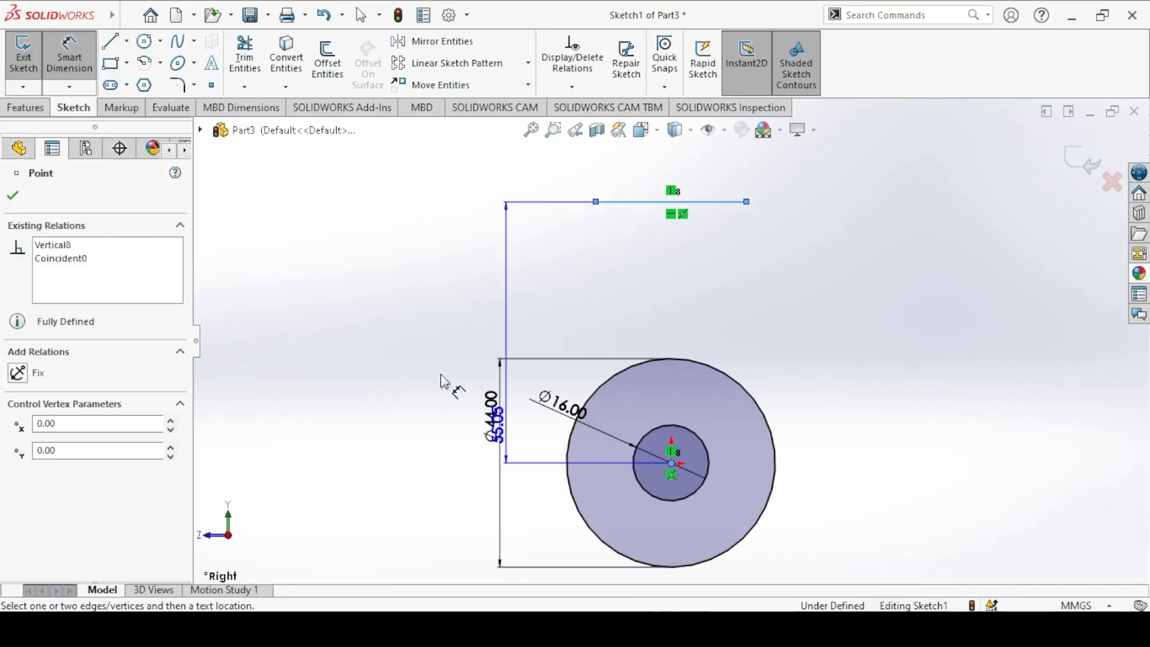
left_click(359, 325)
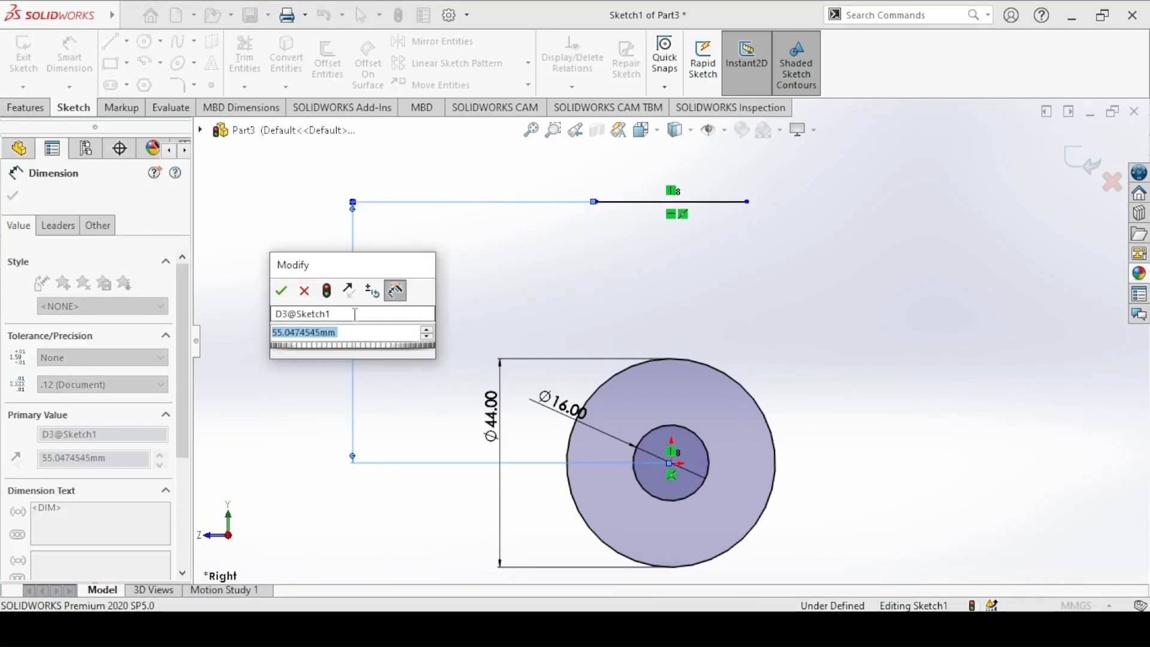
type("50")
key("Return")
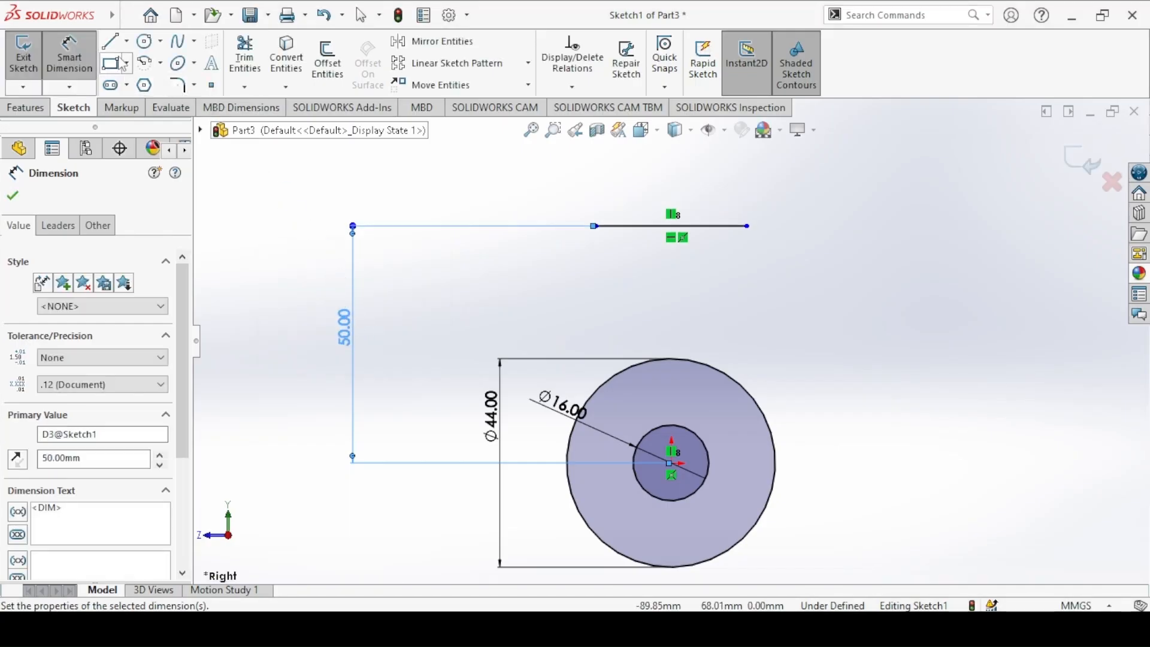
Step: Dimension the length of the upper horizontal line to 32 mm
left_click(649, 228)
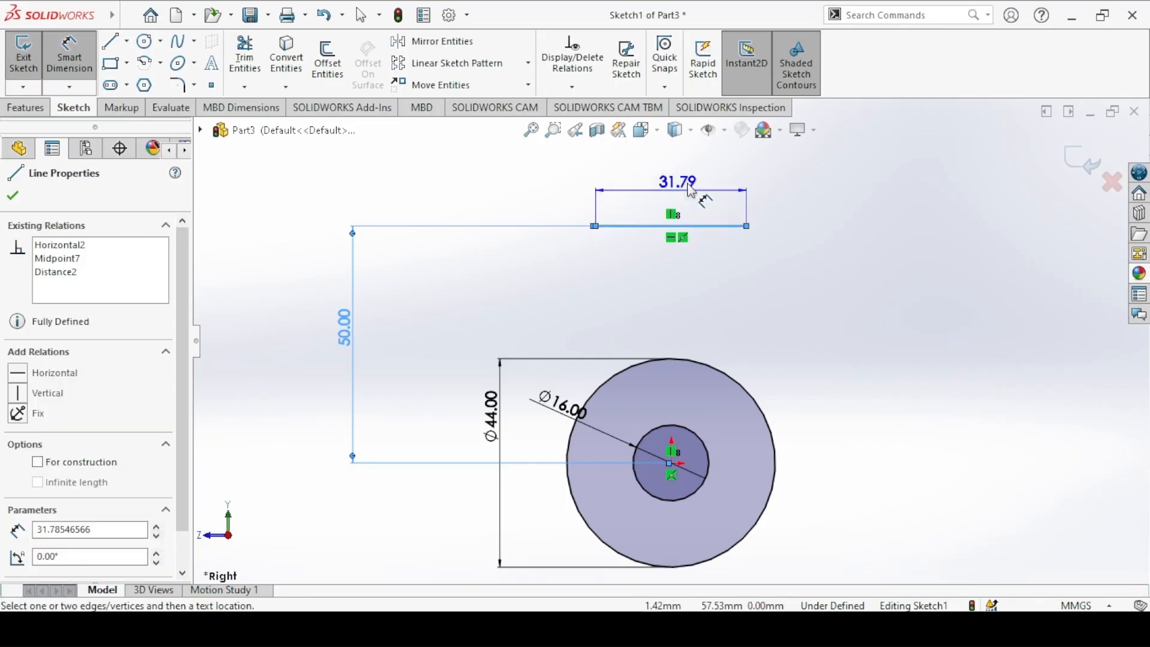
left_click(693, 187)
type("32")
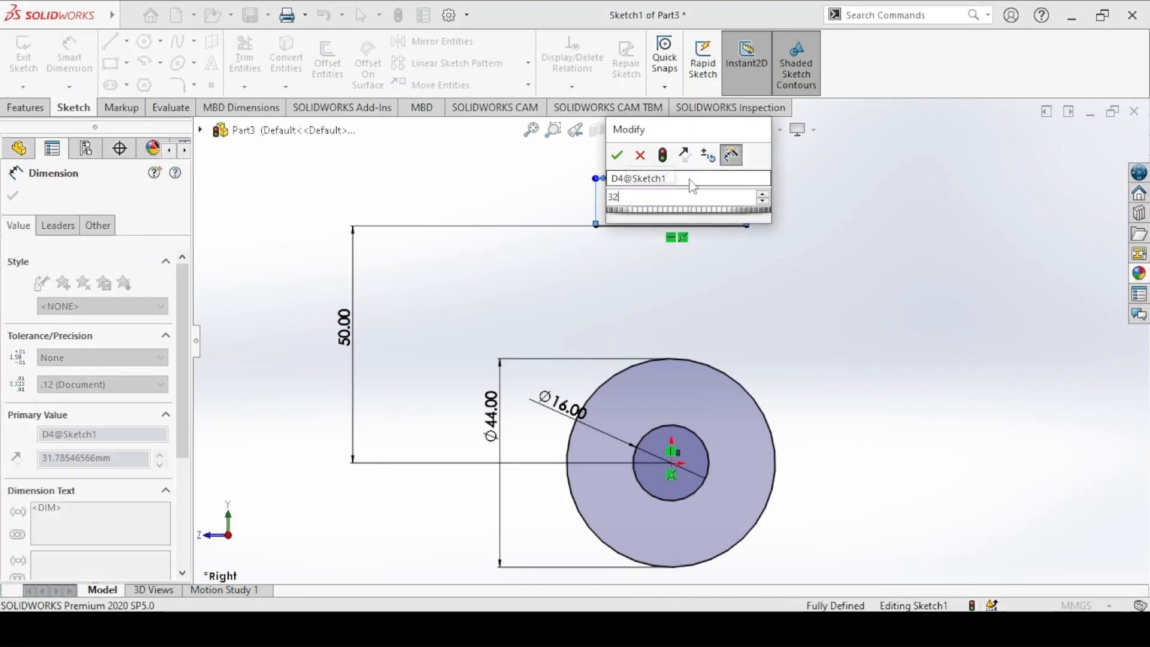
key("Return")
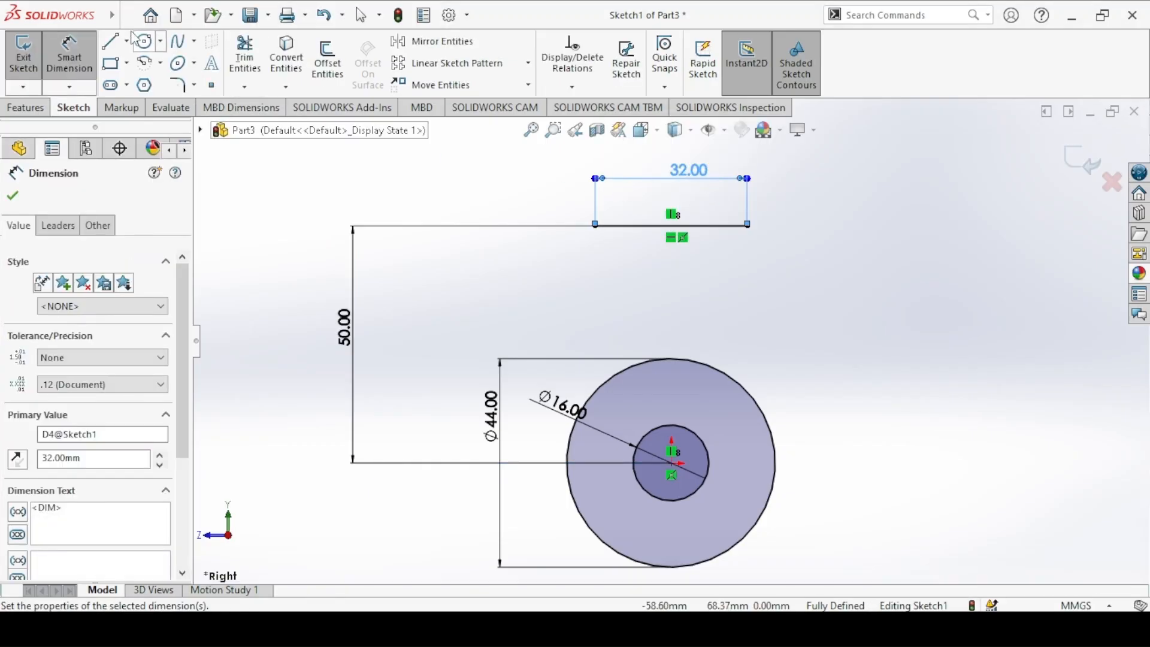
Step: Sketch two slanted side lines from the ends of the upper line down to the 44 mm circle
left_click(111, 41)
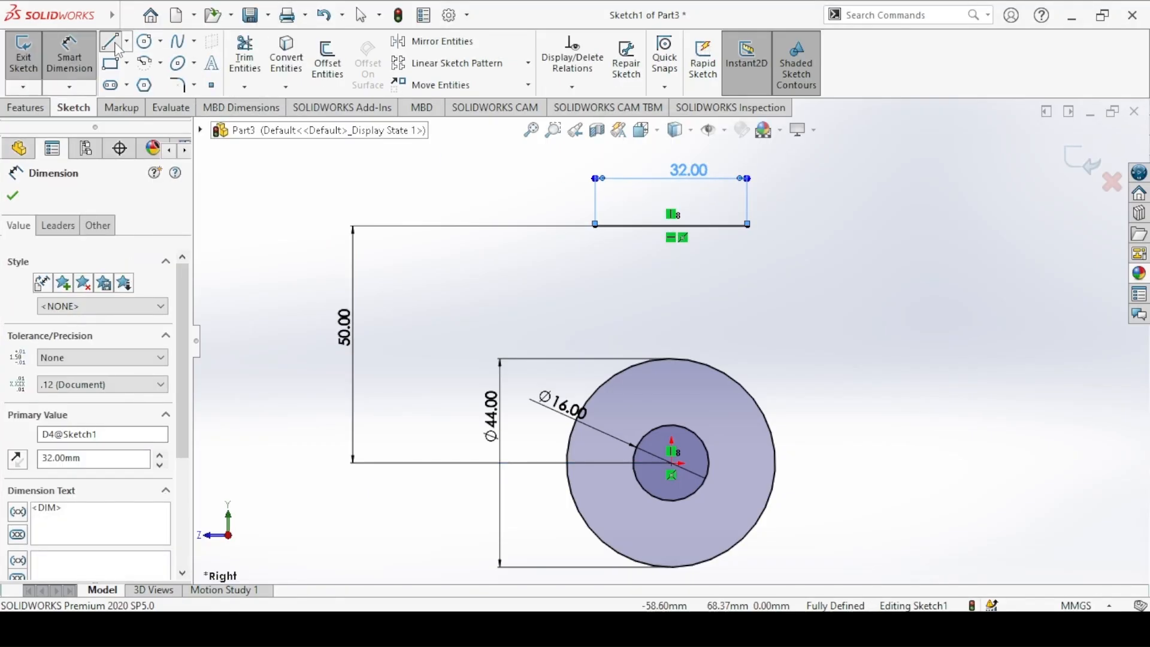
left_click(595, 226)
left_click(570, 440)
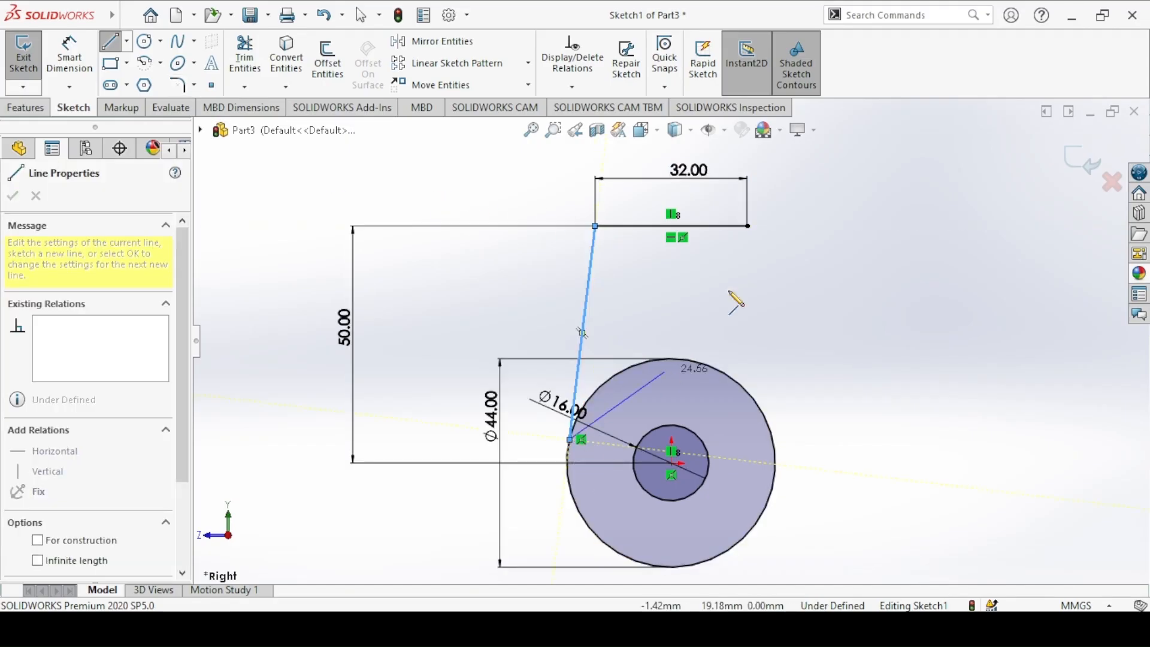
left_click(748, 226)
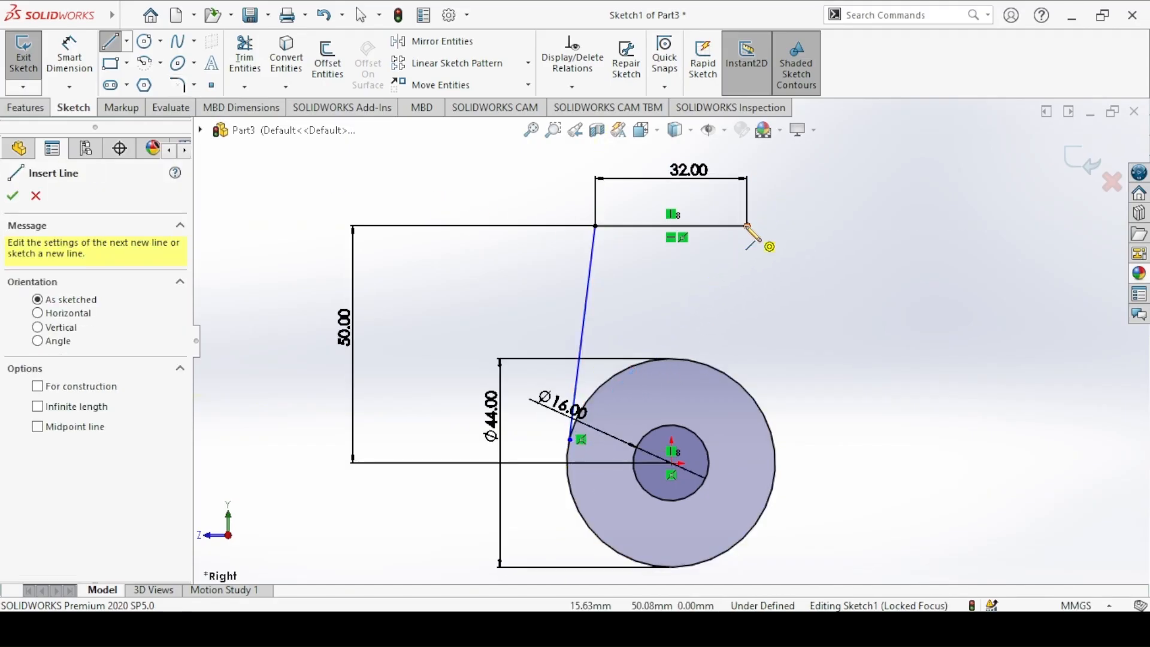
left_click(773, 439)
right_click(432, 150)
left_click(456, 228)
key("Escape")
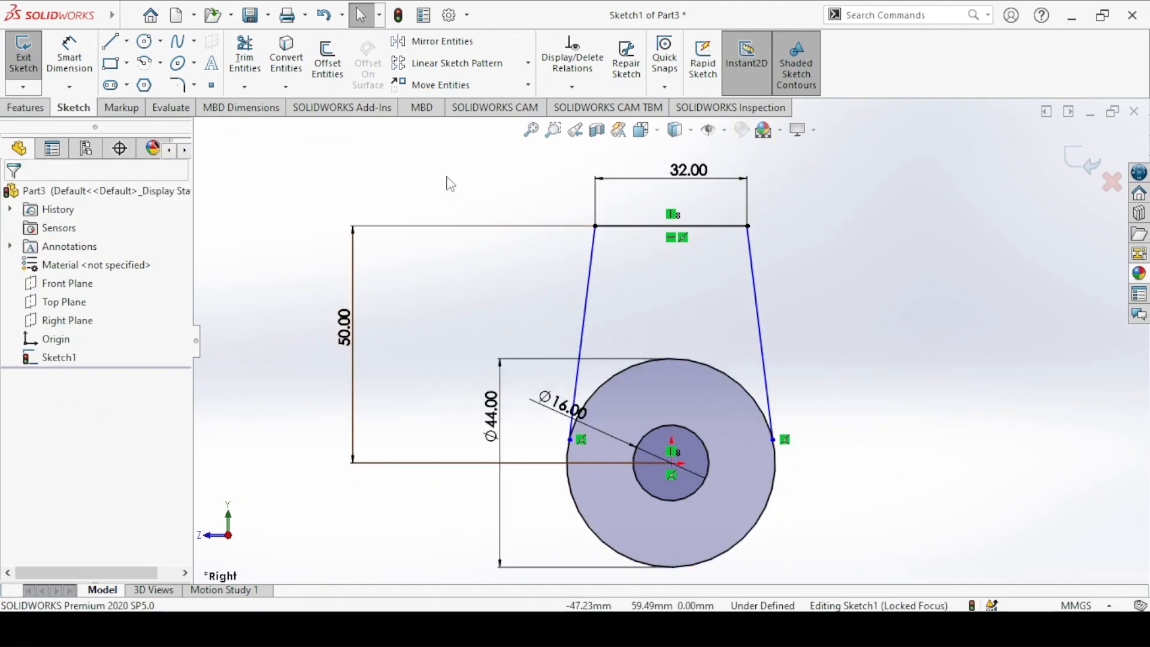
Step: Make both slanted side lines tangent to the 44 mm circle
left_click(761, 356)
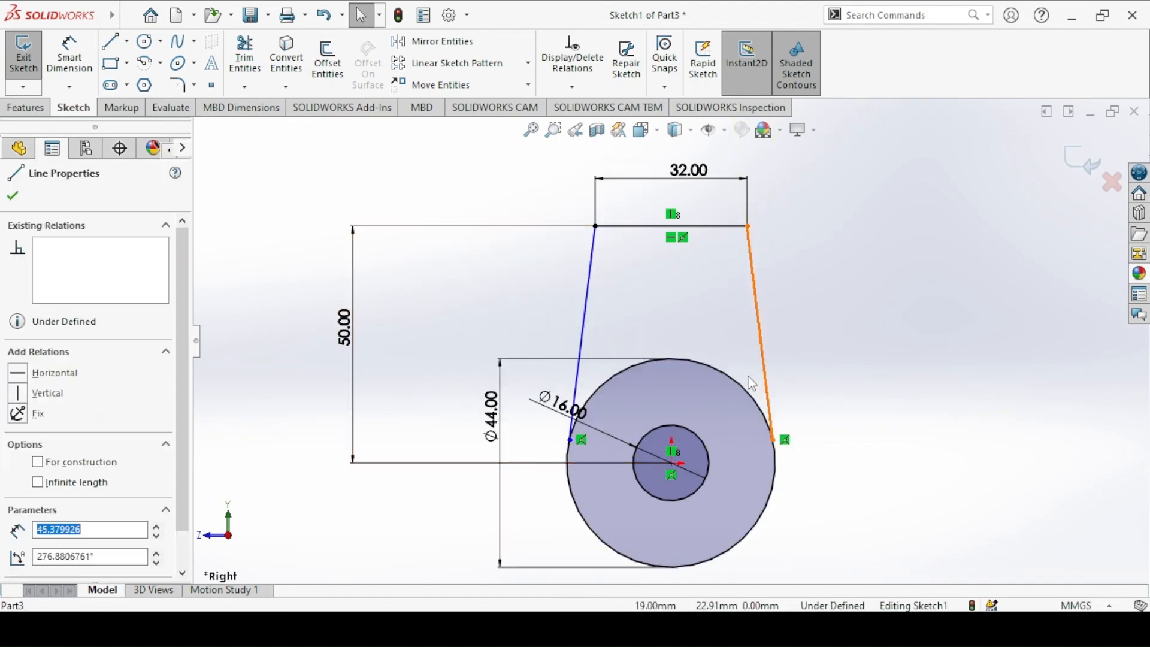
left_click(737, 382, "ctrl")
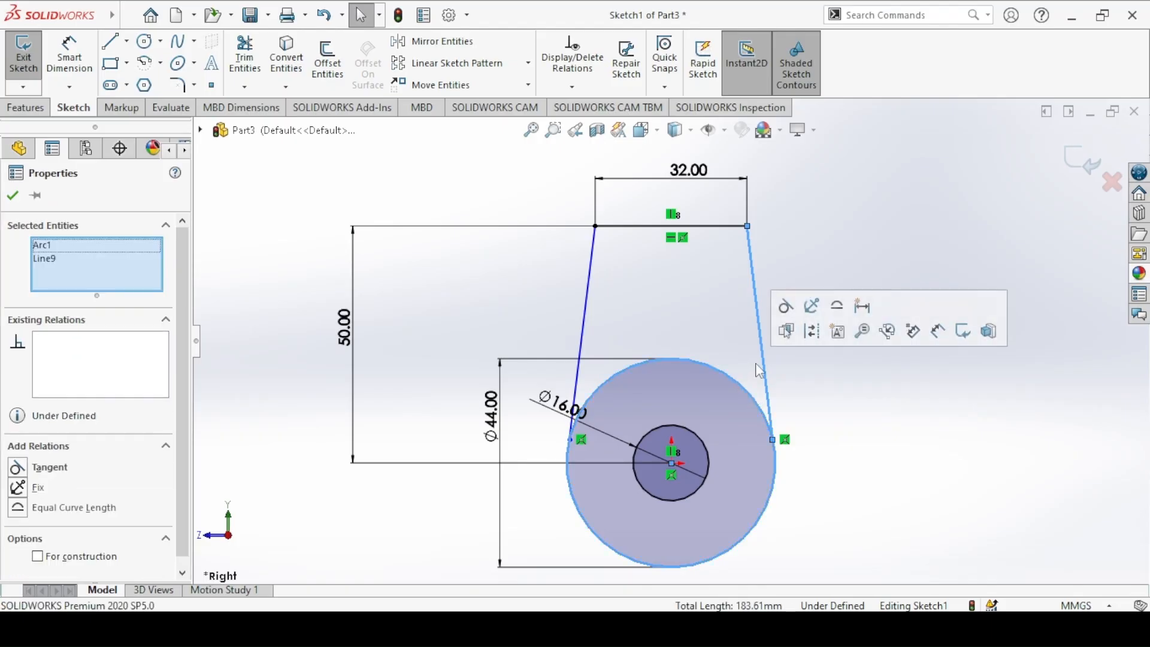
left_click(793, 329)
key("Escape")
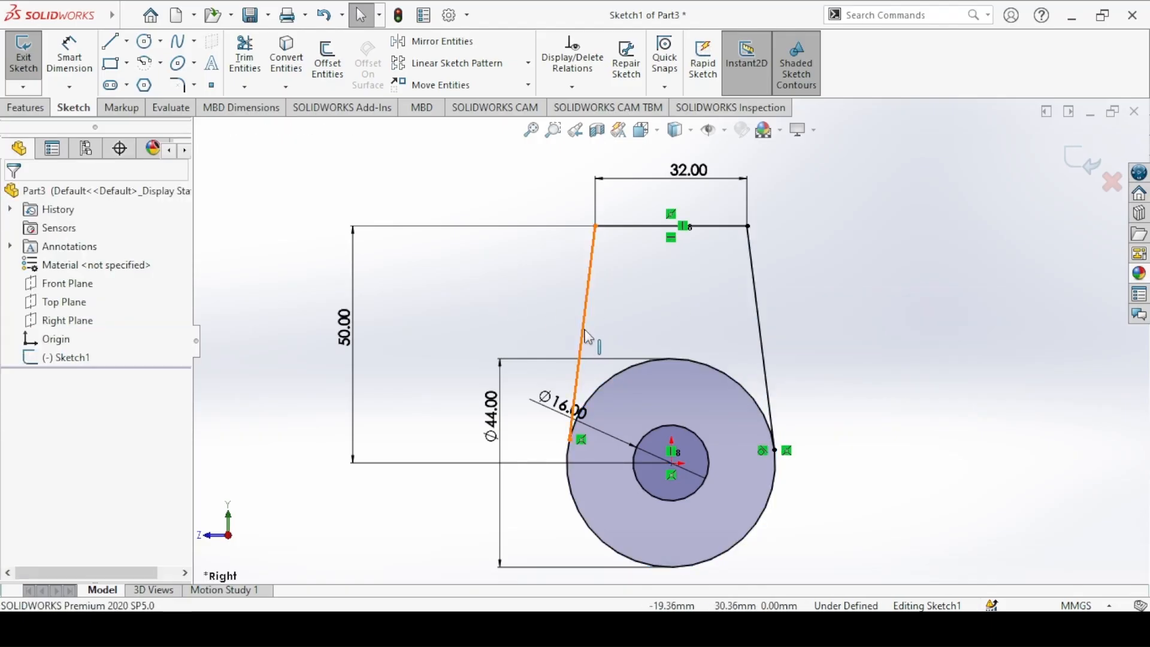
left_click(586, 347)
left_click(608, 386, "ctrl")
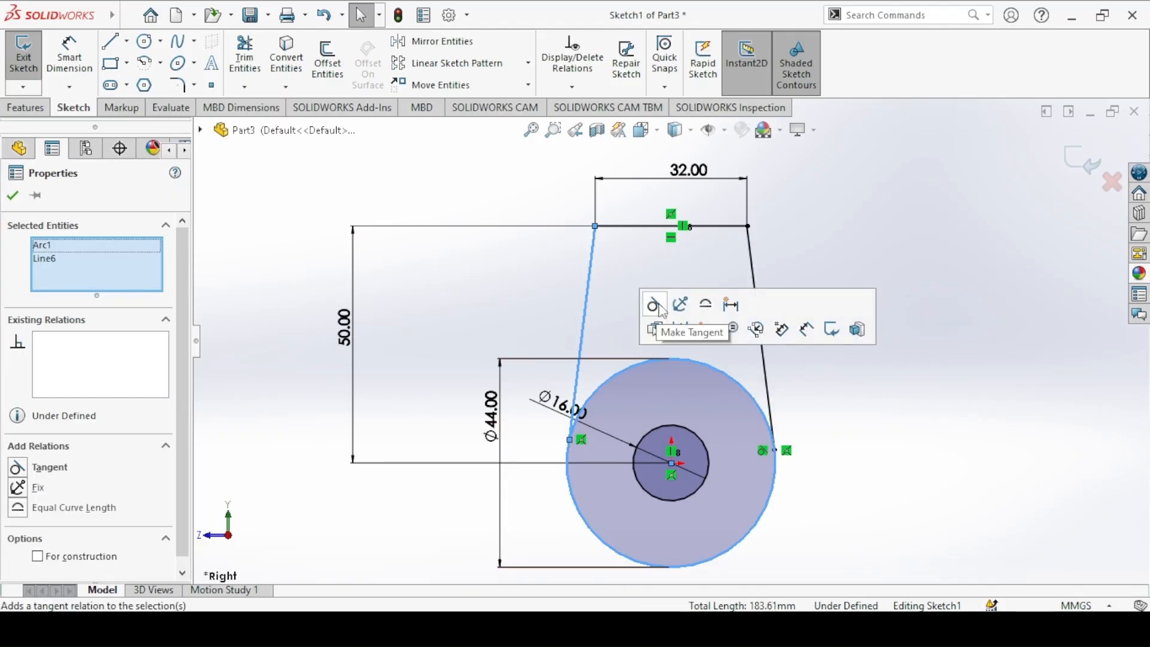
left_click(651, 303)
key("Escape")
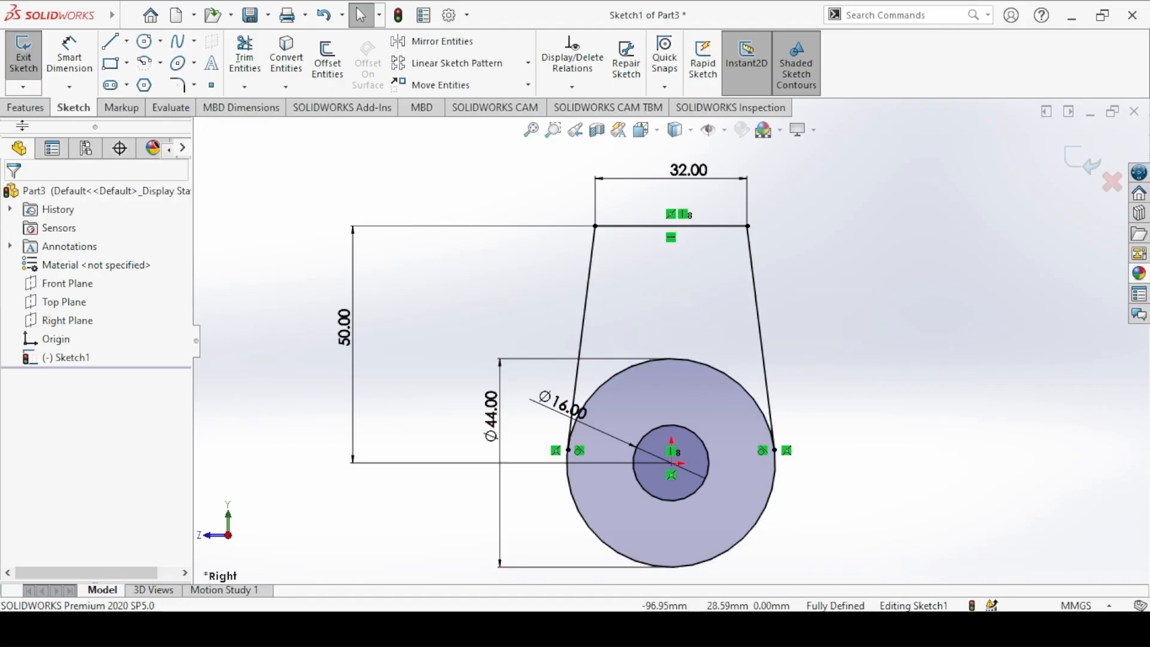
Step: Set up a Mid Plane Boss-Extrude of the tapered region and the ring around the hole, and consult the Swival drawing for the thickness
left_click(25, 107)
left_click(30, 63)
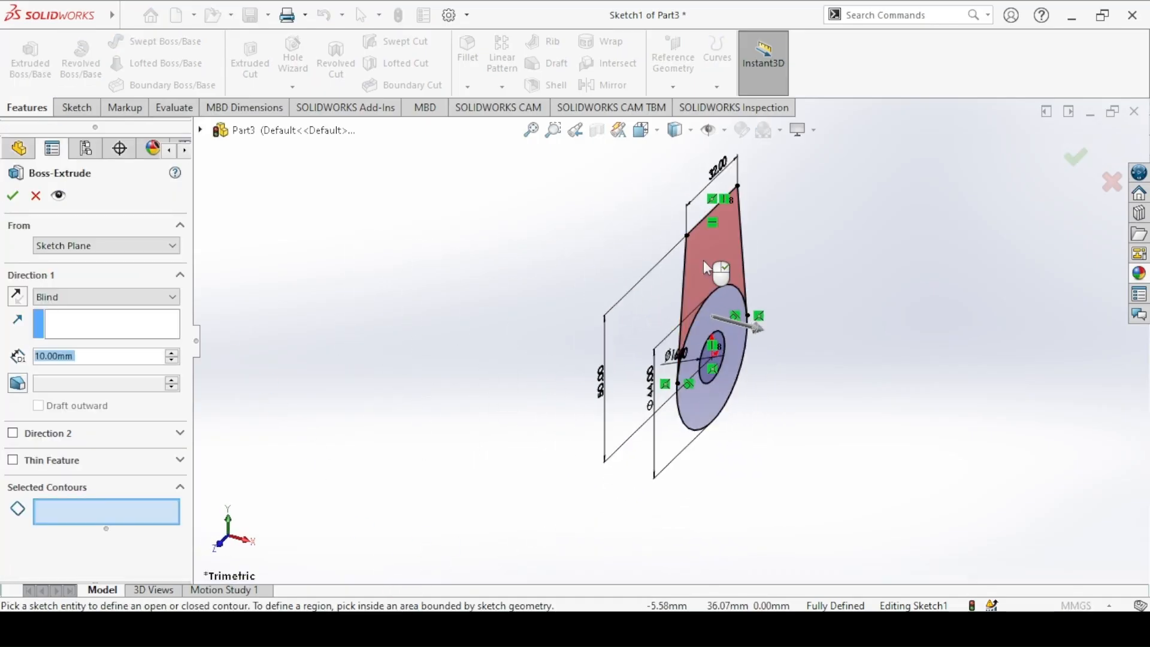
left_click(704, 262)
left_click(737, 338)
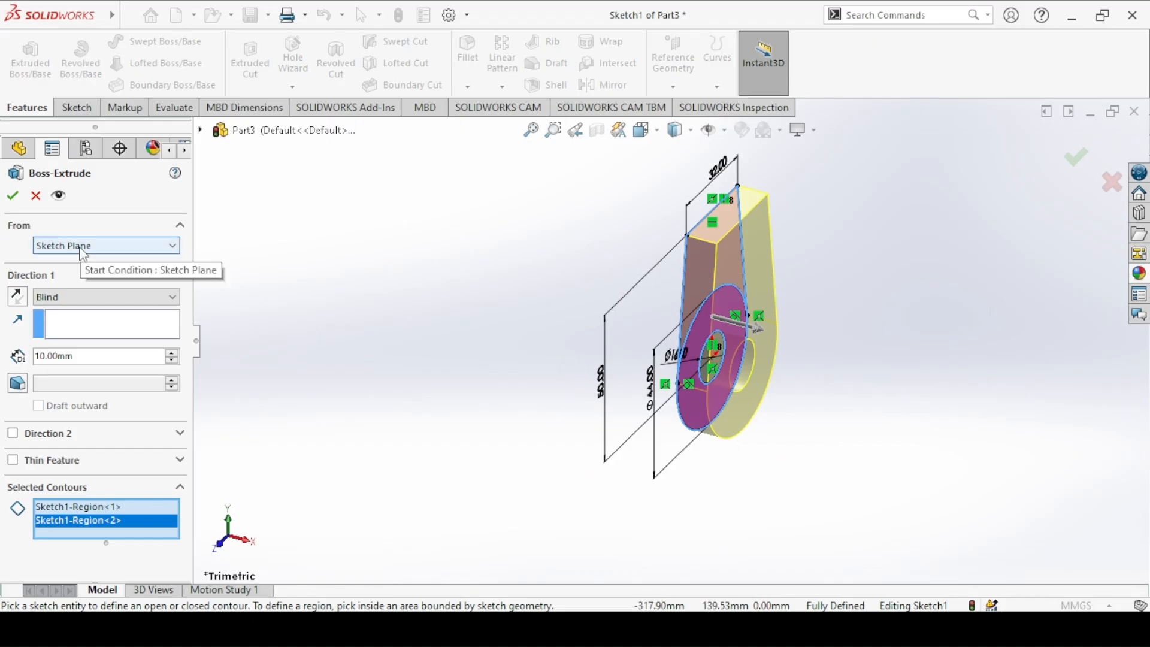
left_click(50, 297)
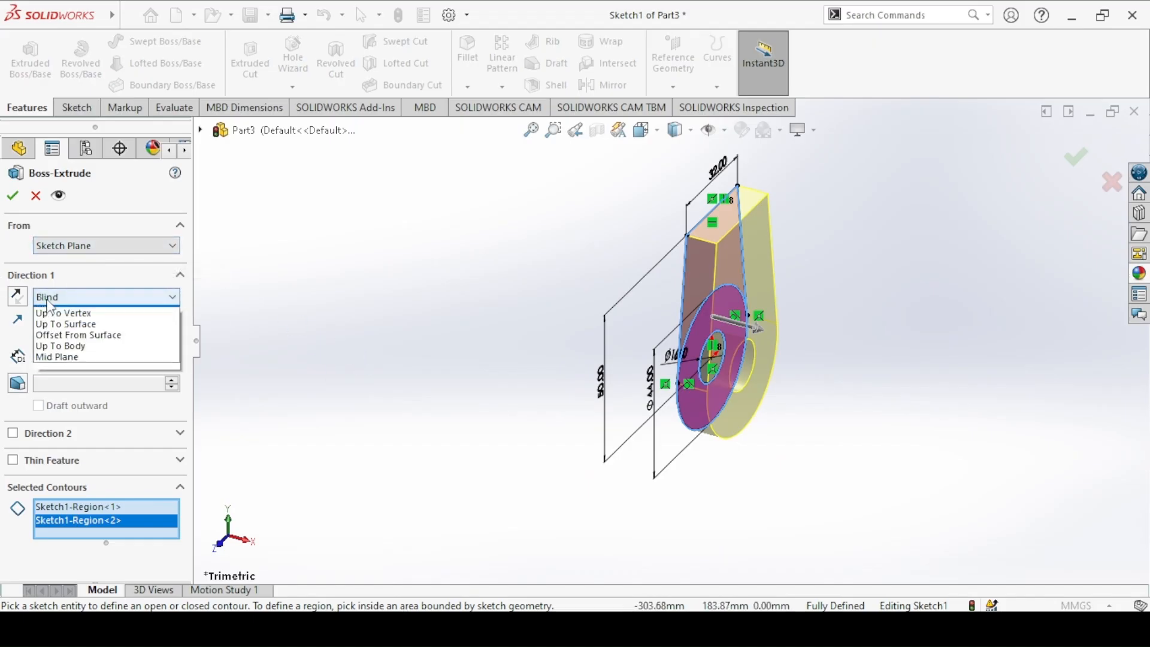
left_click(57, 366)
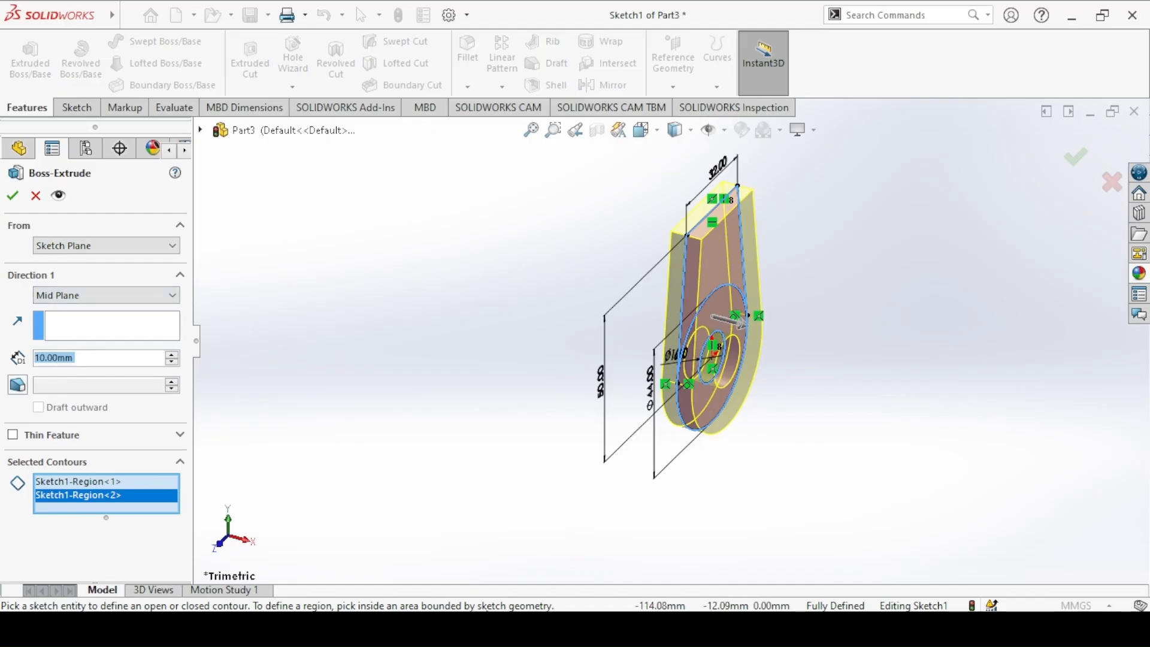
key("alt+Tab")
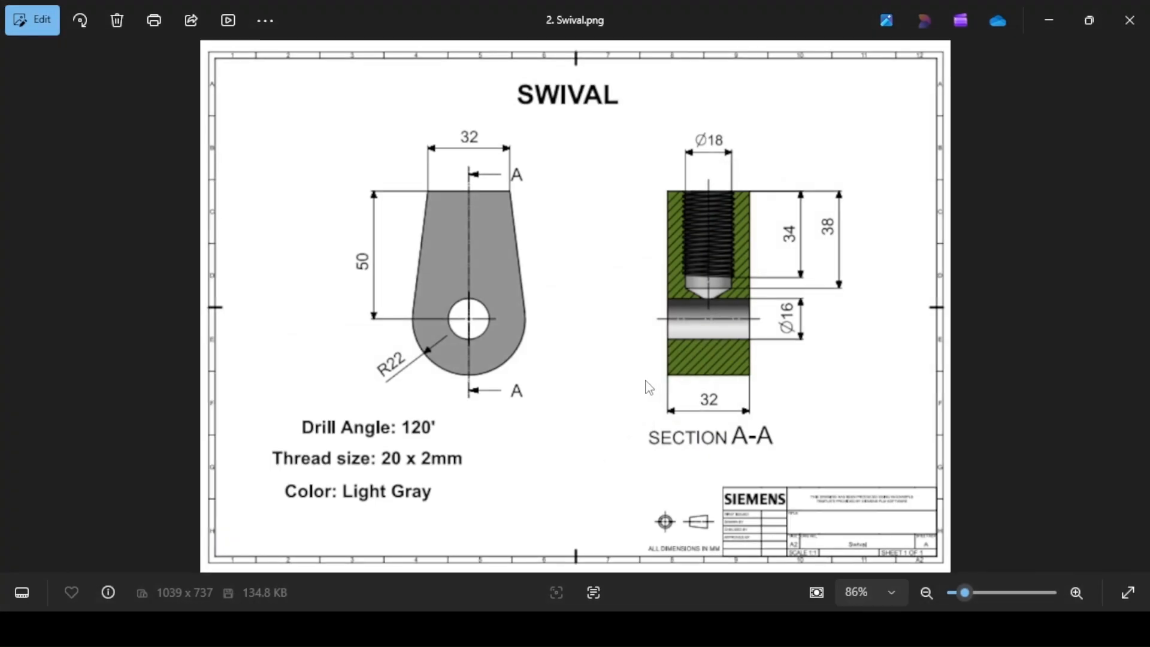
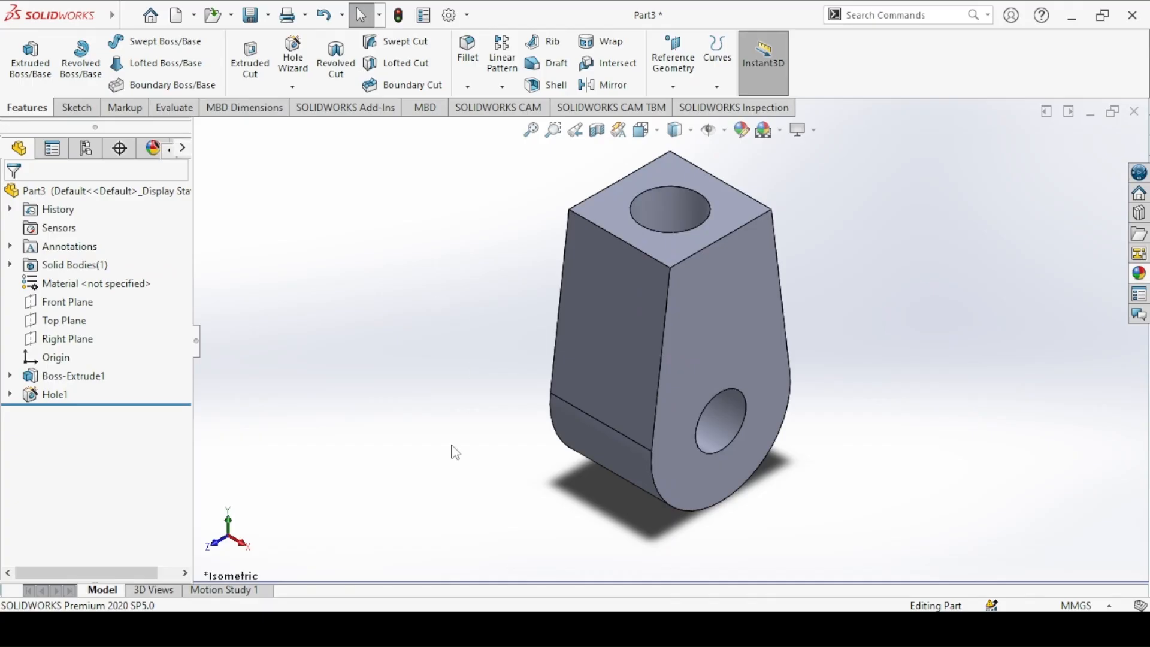
Step: Start a Thread on the circular edge of the top hole with a Blind depth of 34 mm, following the Swival drawing
left_click(446, 627)
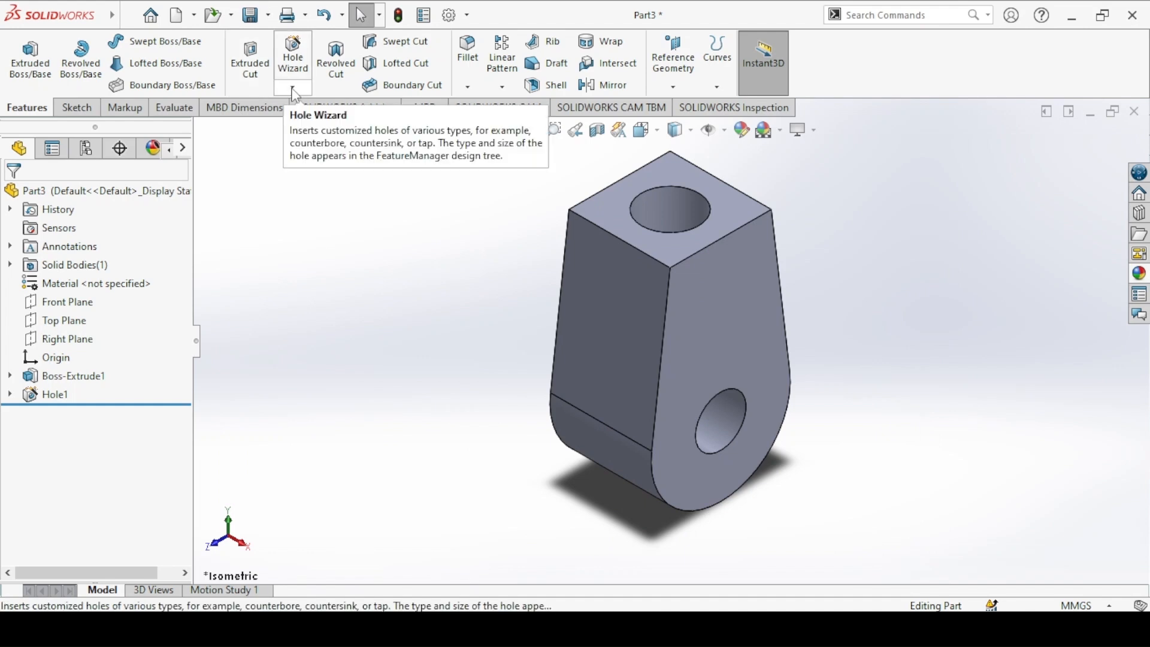
left_click(293, 90)
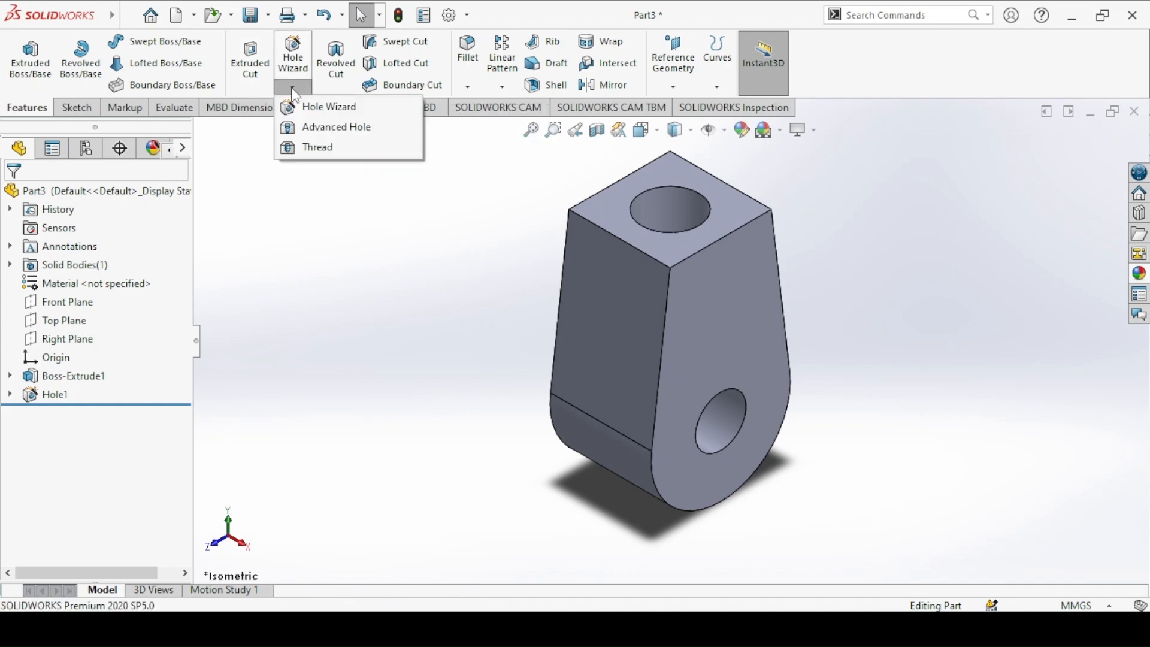
left_click(317, 147)
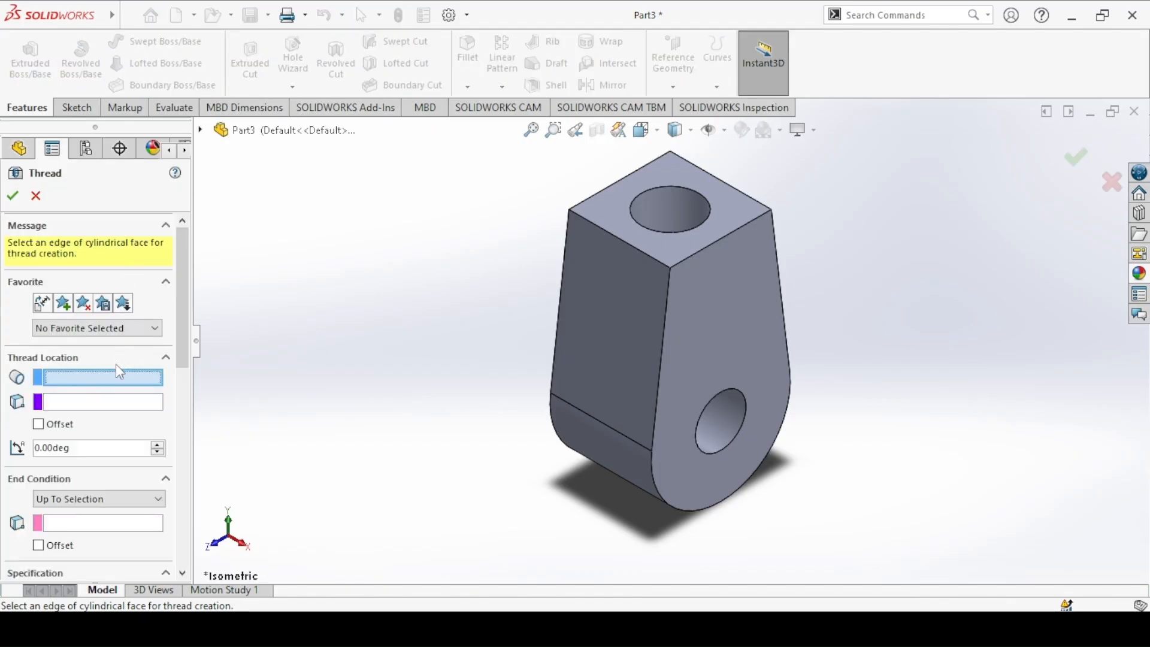
left_click(702, 192)
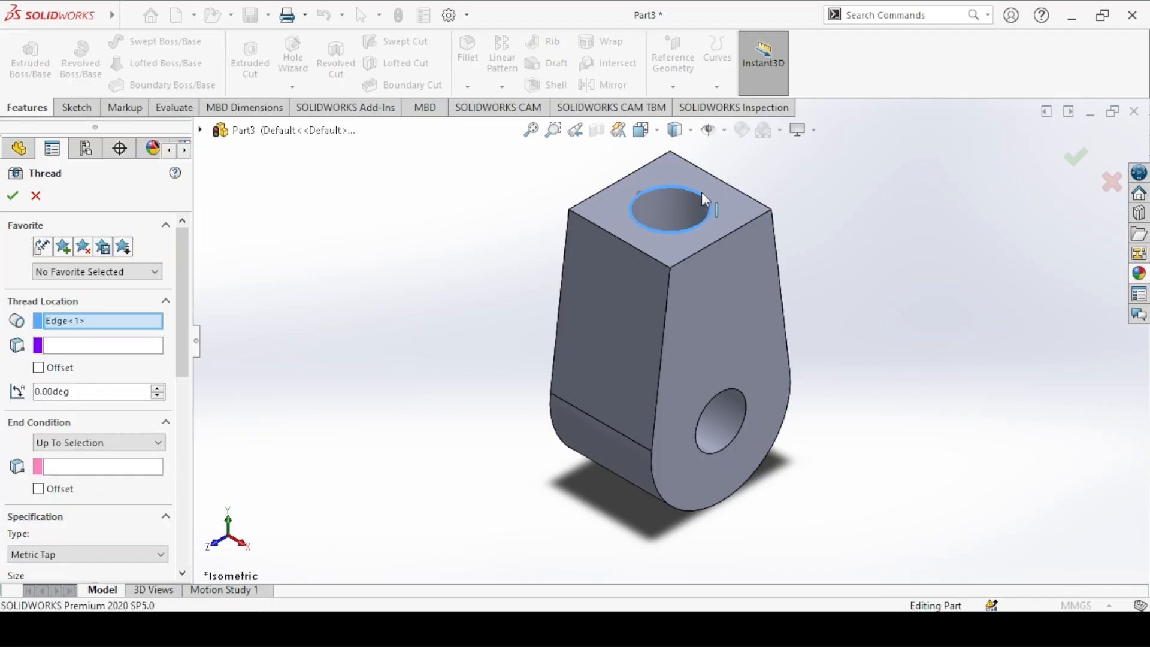
left_click(65, 443)
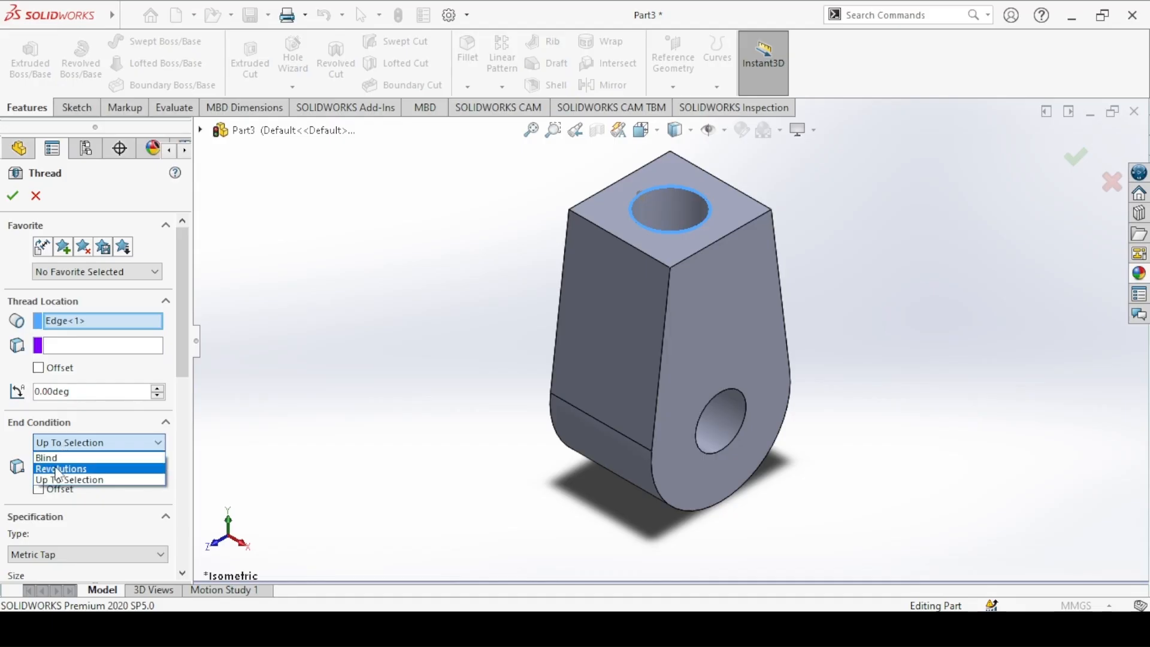
left_click(45, 456)
left_click(677, 629)
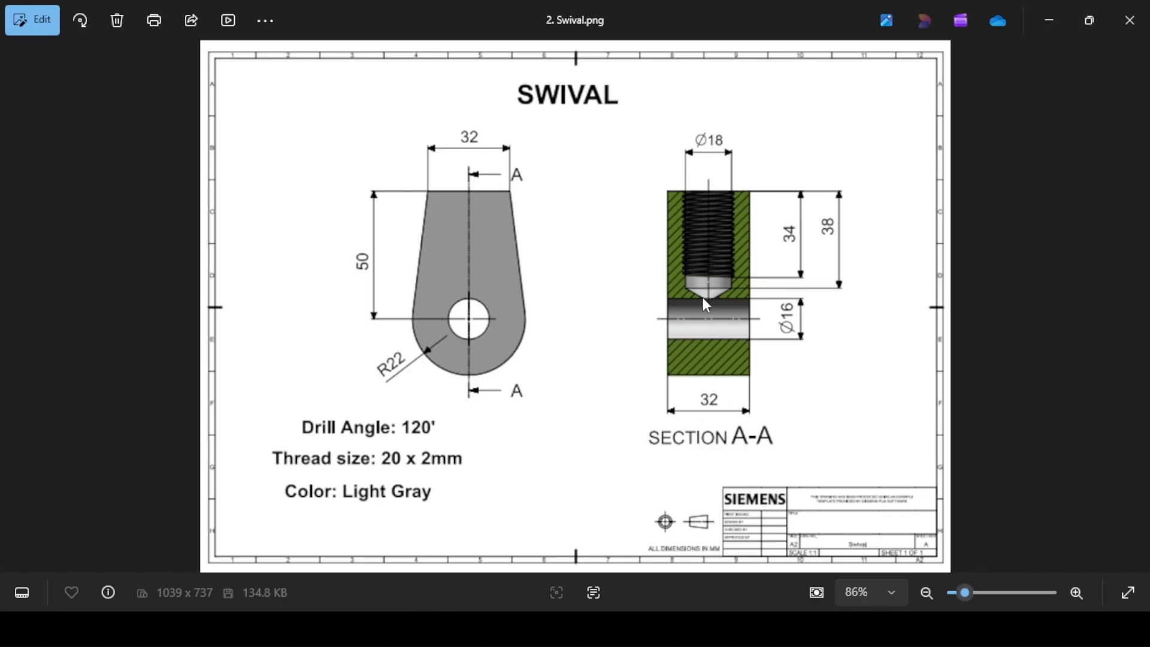
left_click(676, 628)
double_click(72, 472)
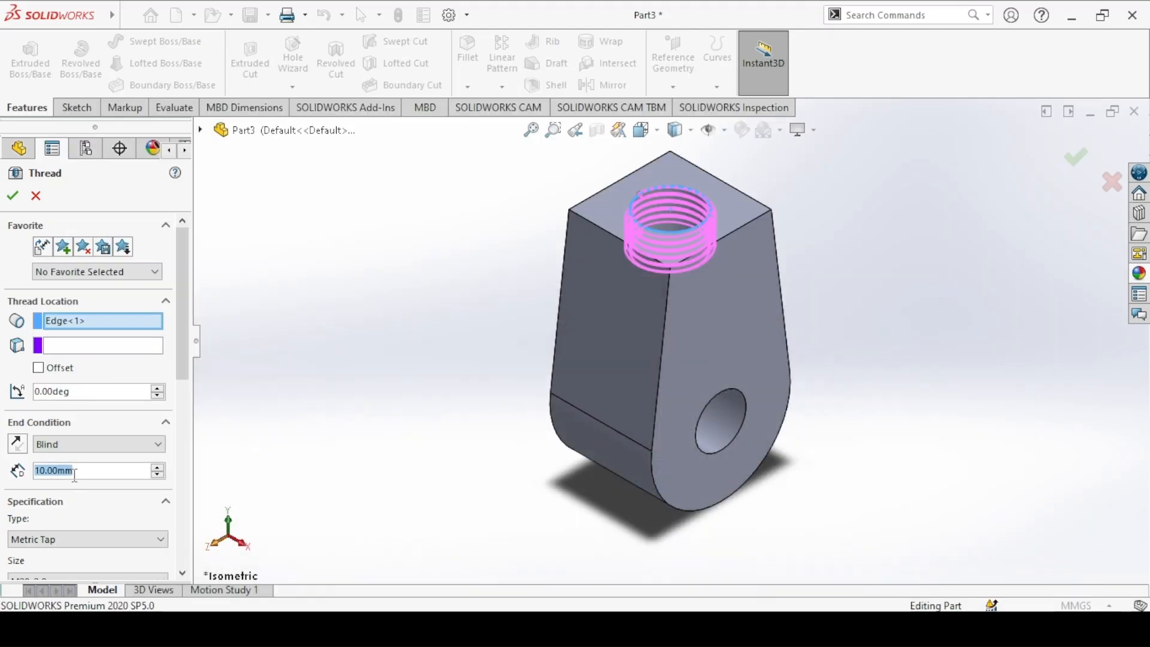
type("34")
key("Return")
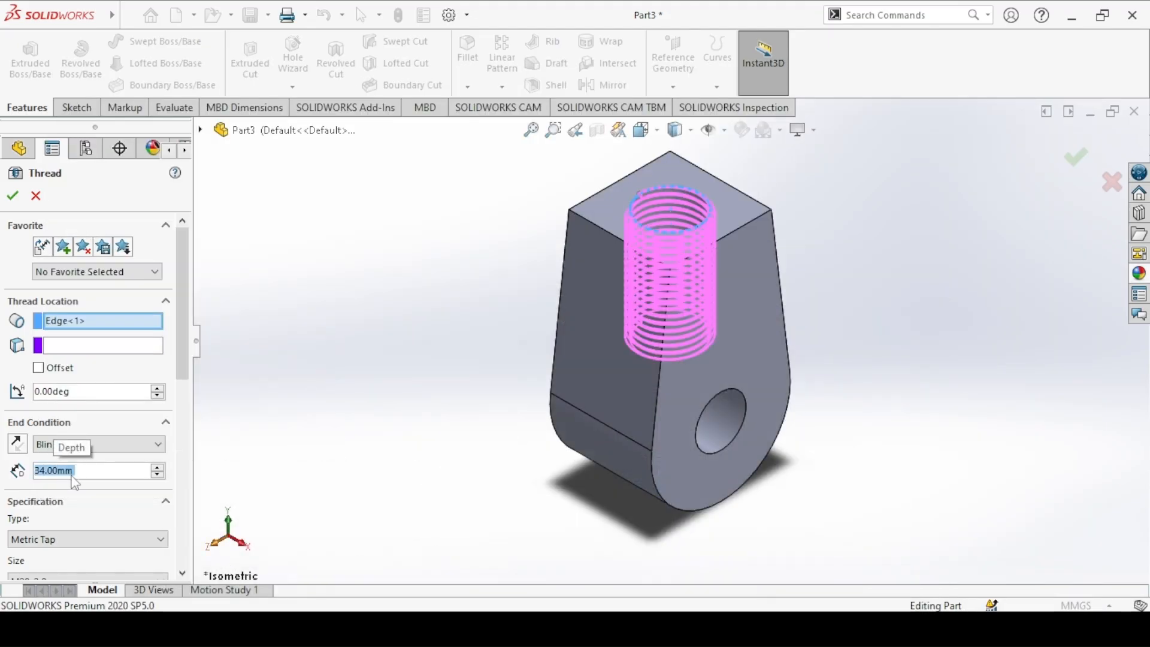
Step: Offset the thread start by 2 mm in the reversed direction, outward from the top face, and maintain the thread length
mouse_move(184, 302)
left_mouse_down()
mouse_move(186, 374)
mouse_move(181, 290)
left_mouse_up()
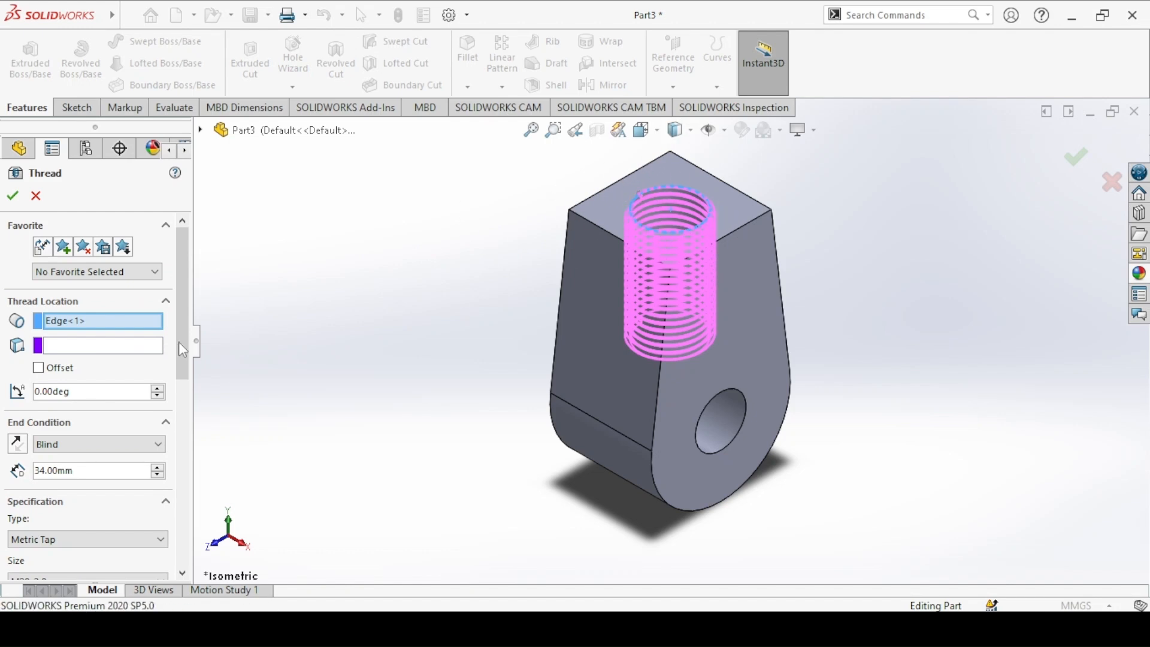
left_click(45, 368)
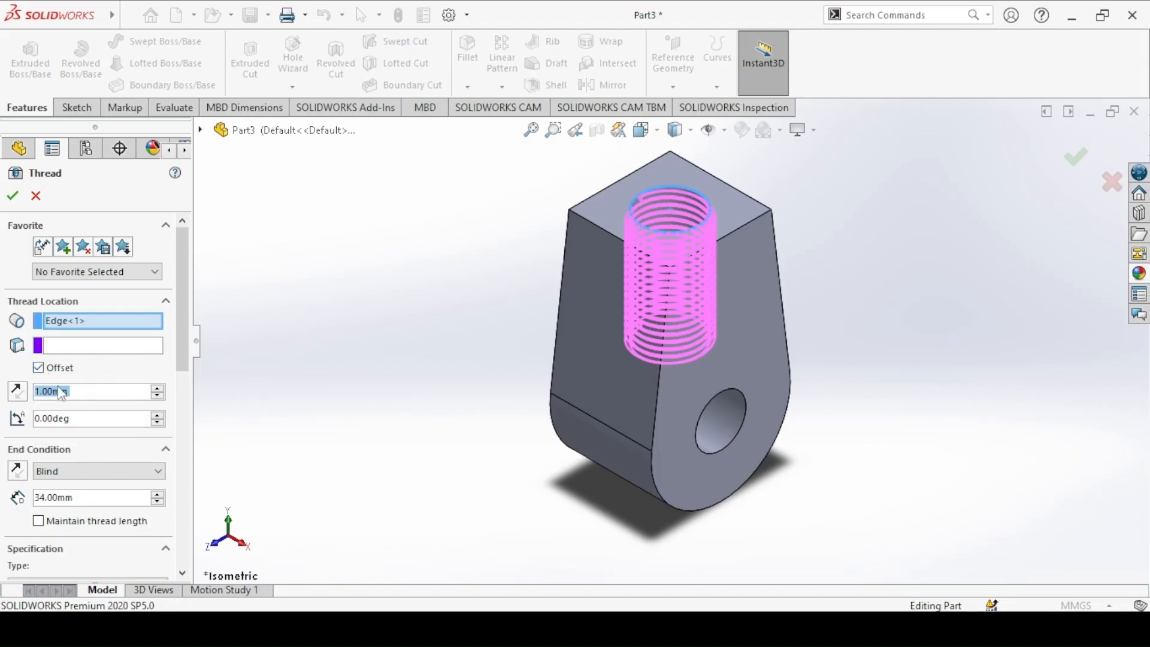
type("2")
key("Return")
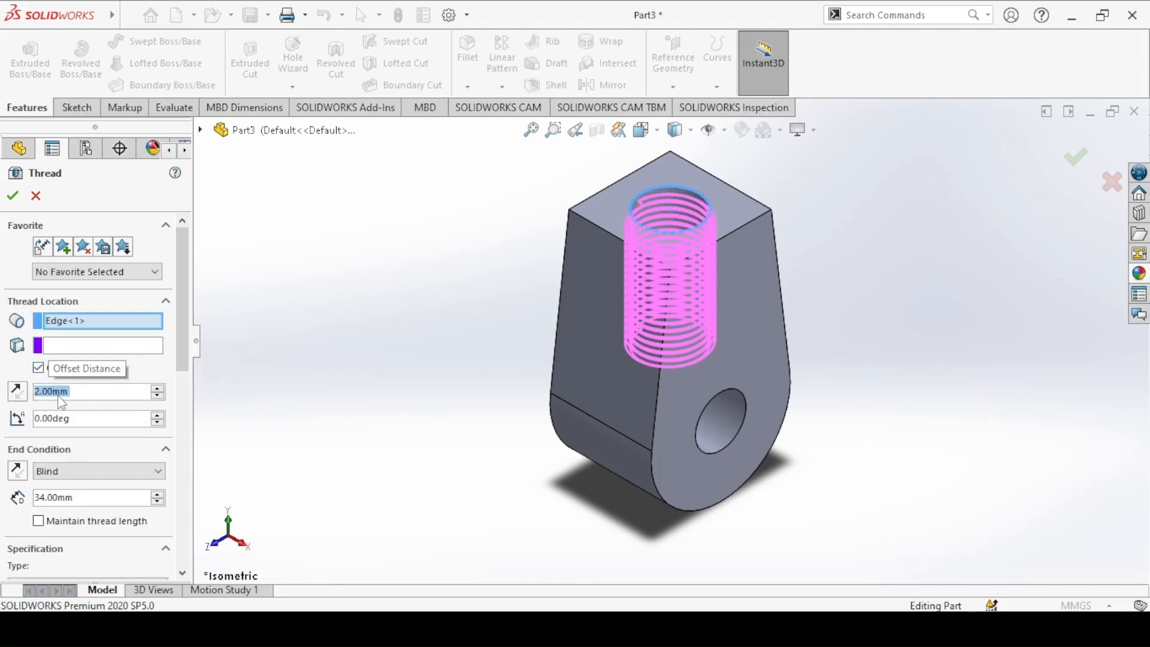
left_click(24, 392)
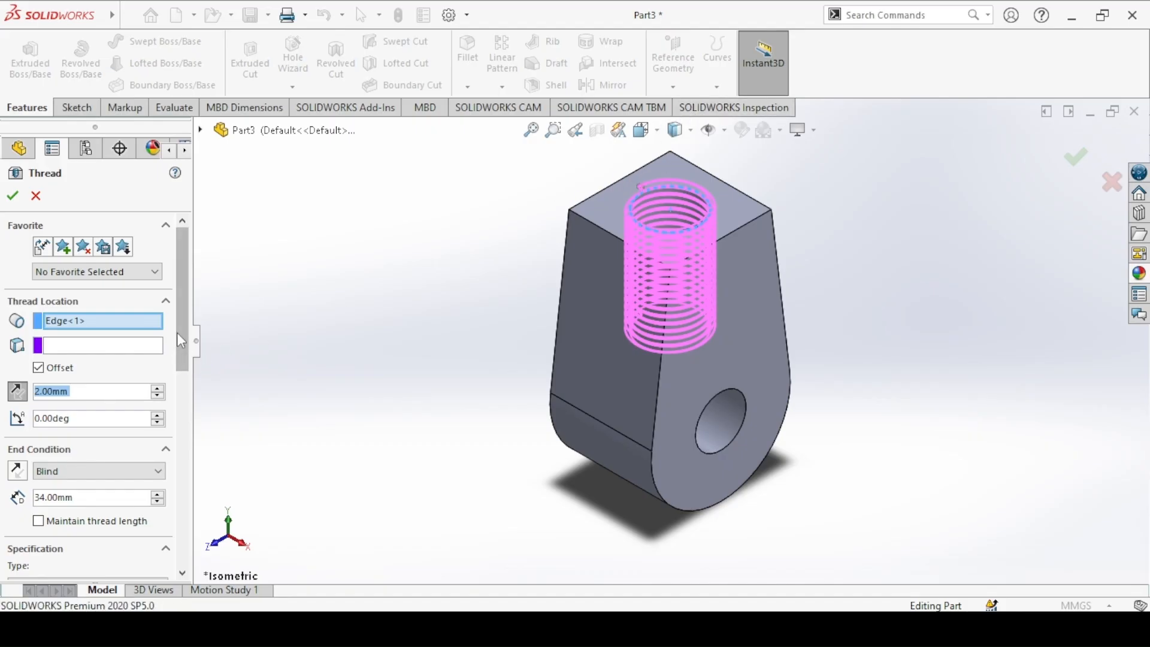
left_click_drag(182, 357, 188, 404)
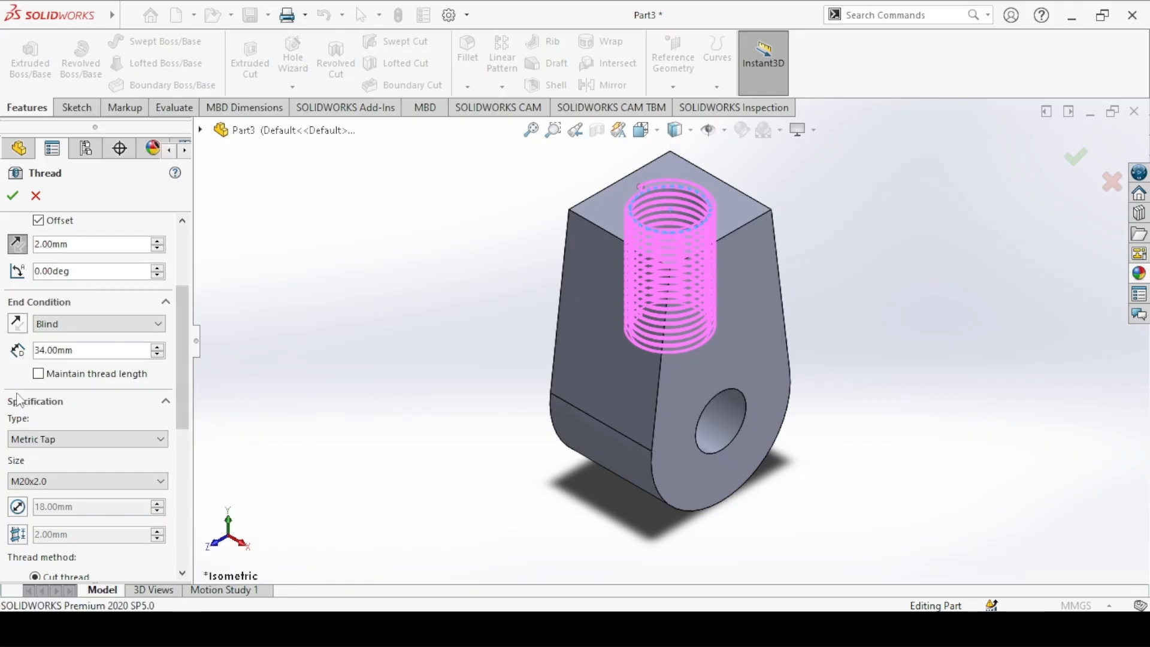
left_click(39, 374)
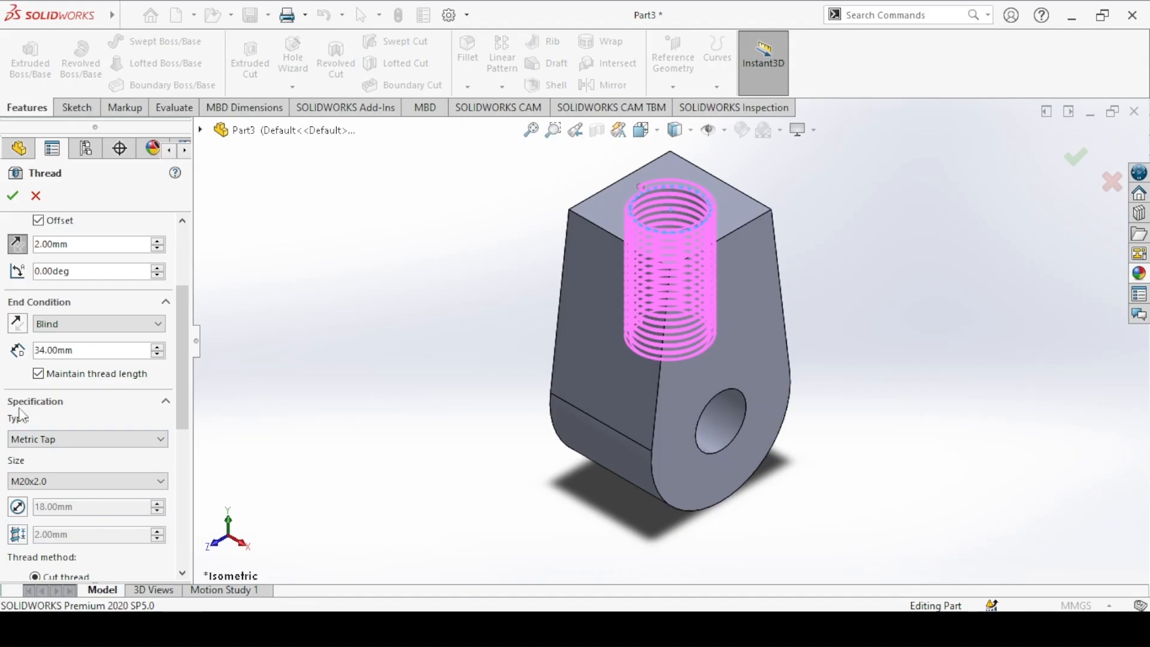
Step: Specify the thread as Metric Tap, size M20x2.0 with the cut thread method, and create it
left_click(29, 442)
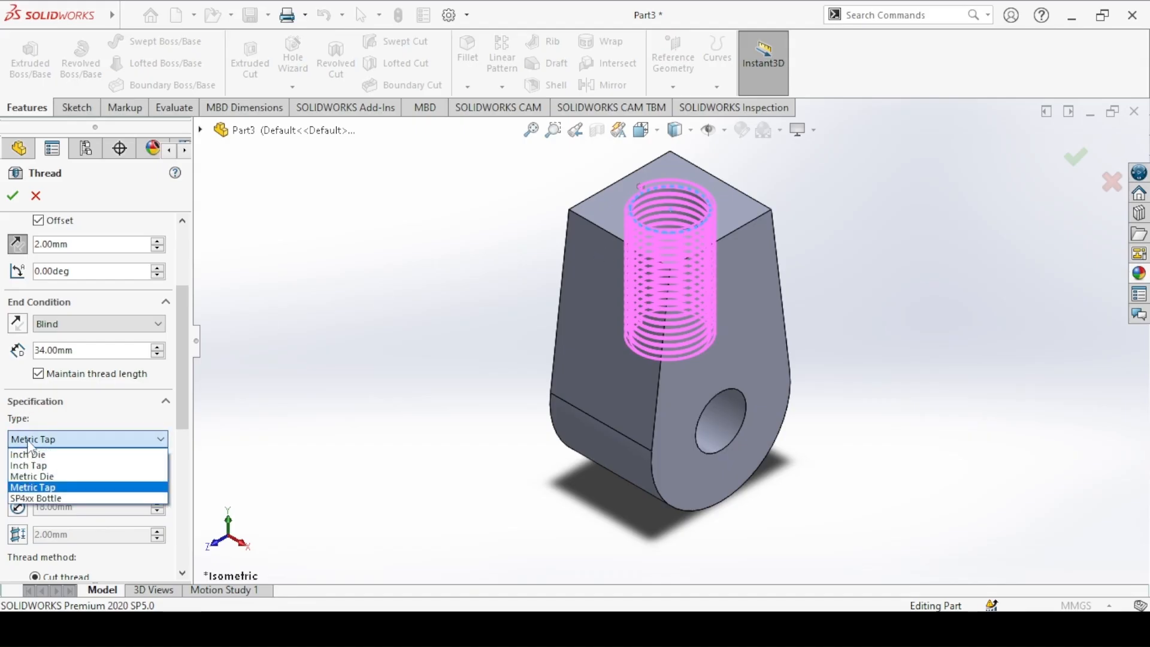
left_click(37, 492)
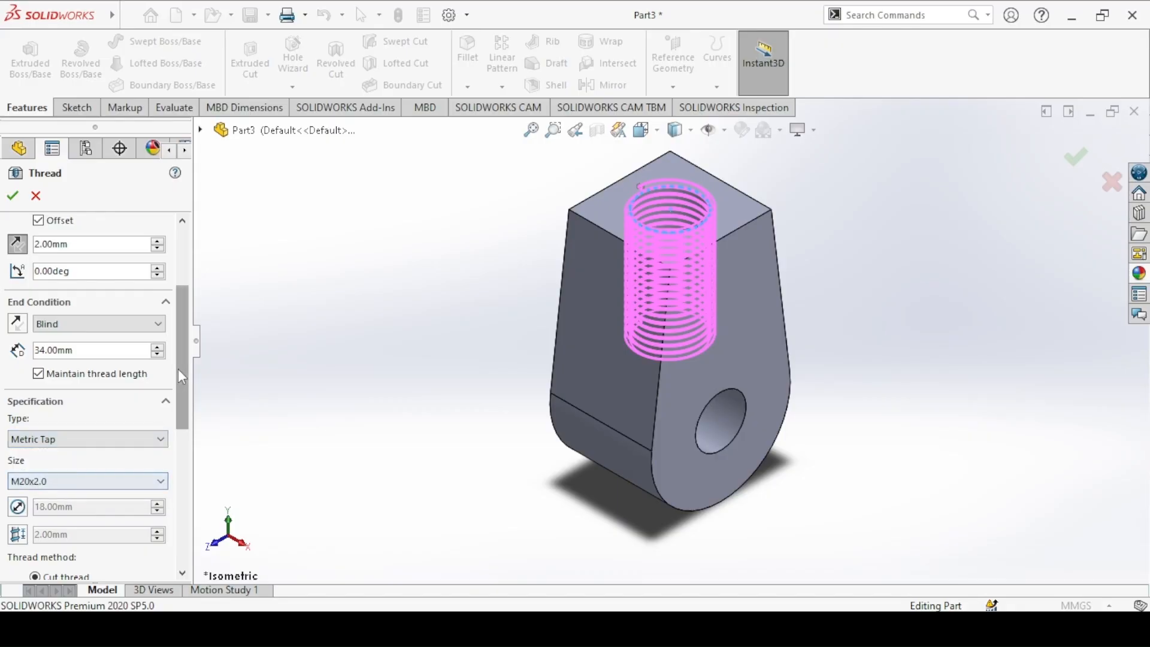
left_click_drag(179, 367, 178, 399)
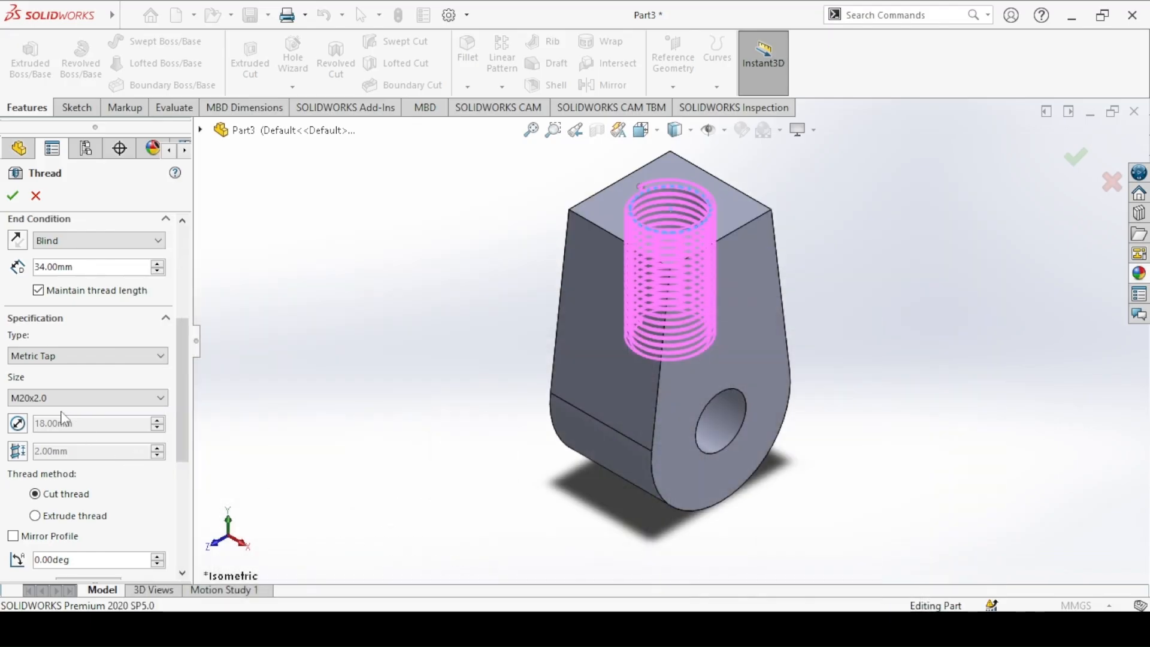
left_click(31, 400)
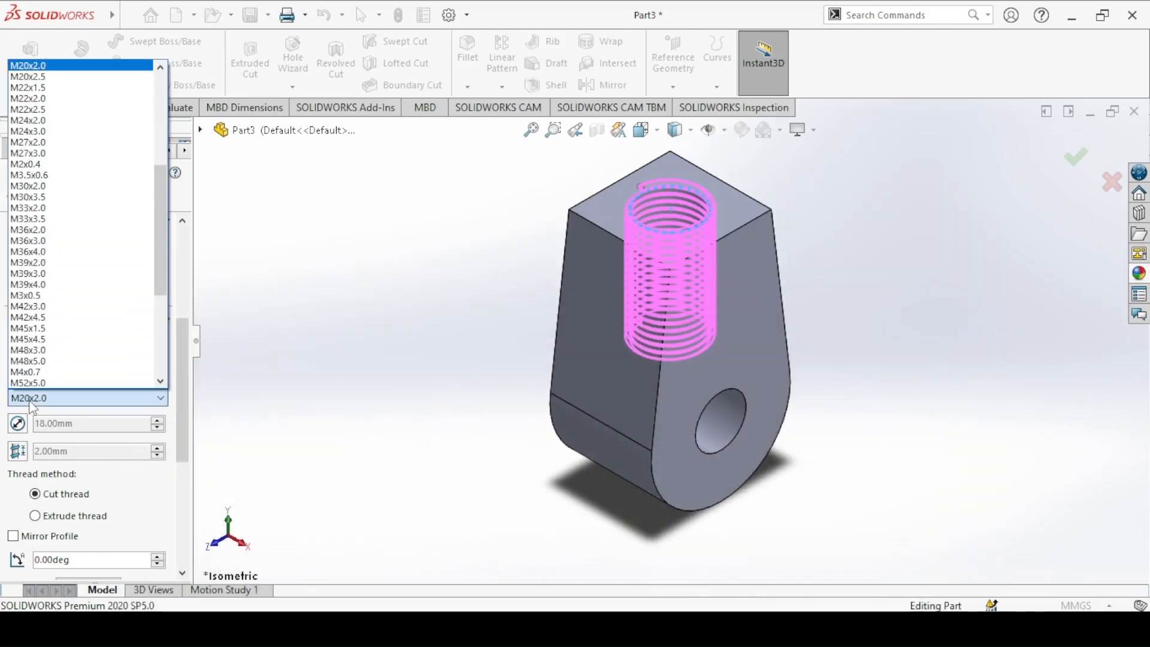
left_click(31, 400)
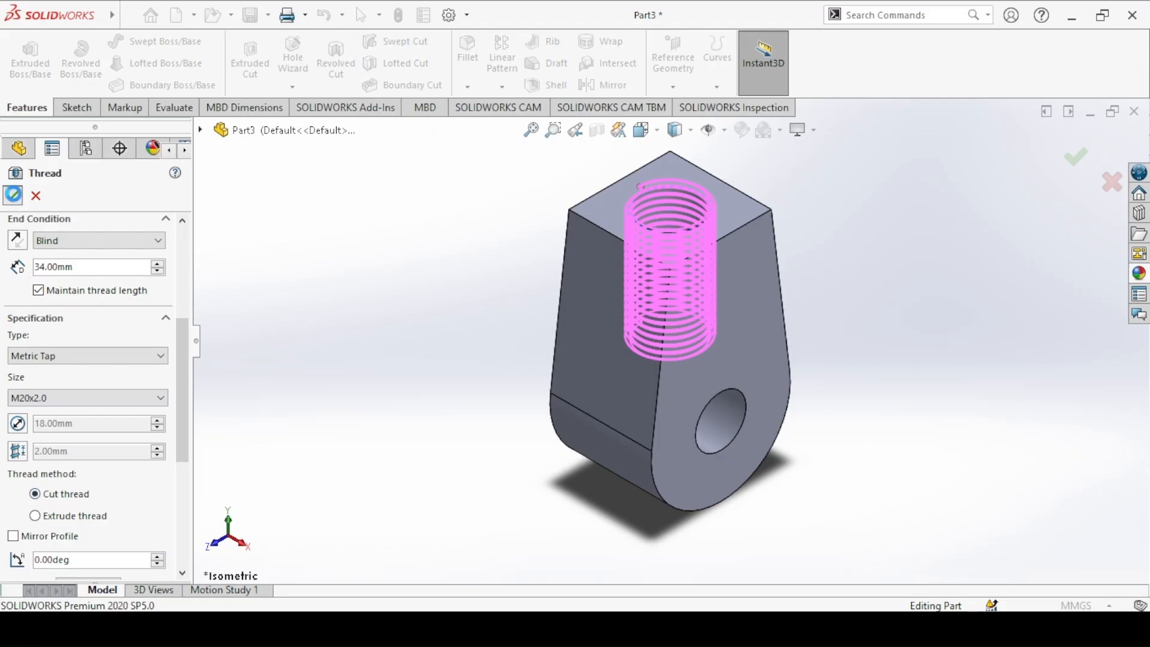
left_click(12, 196)
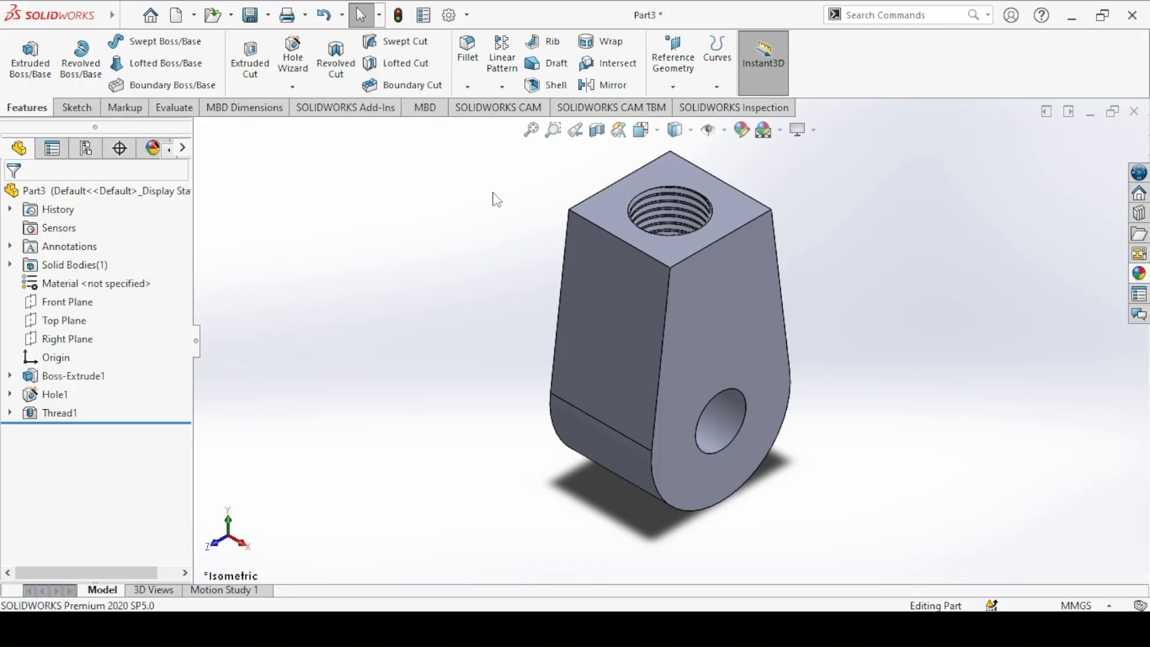
Step: Inspect the threaded hole in a Front Plane section view from the front, compare it with the Swival drawing, and turn the section off
left_click(597, 130)
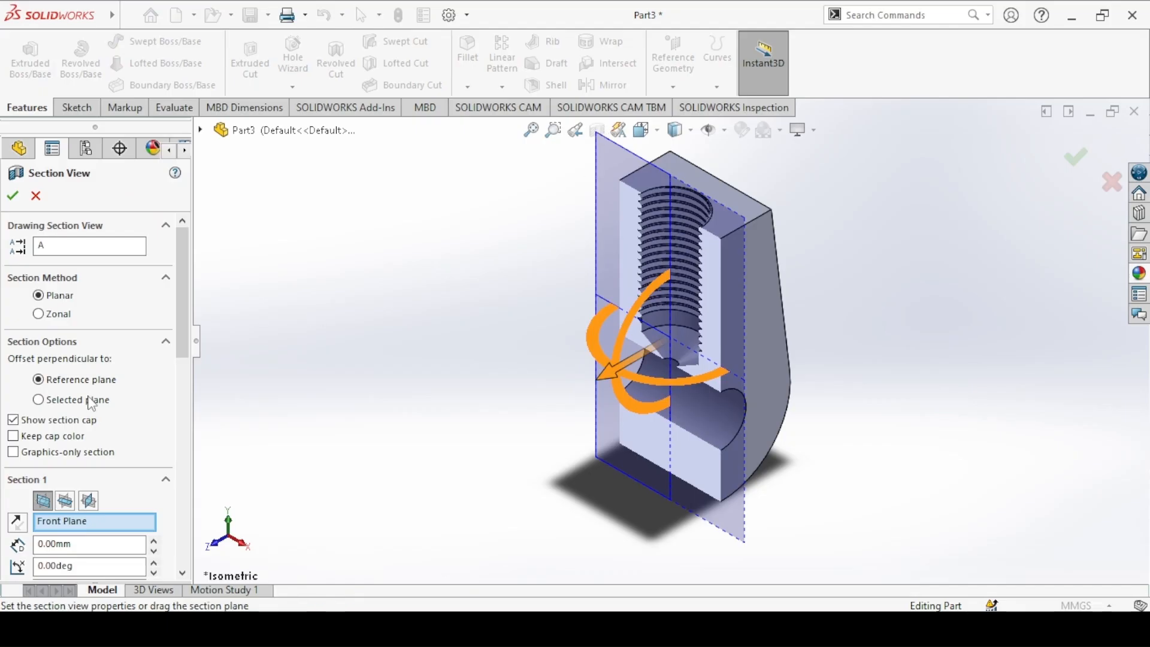
left_click(12, 195)
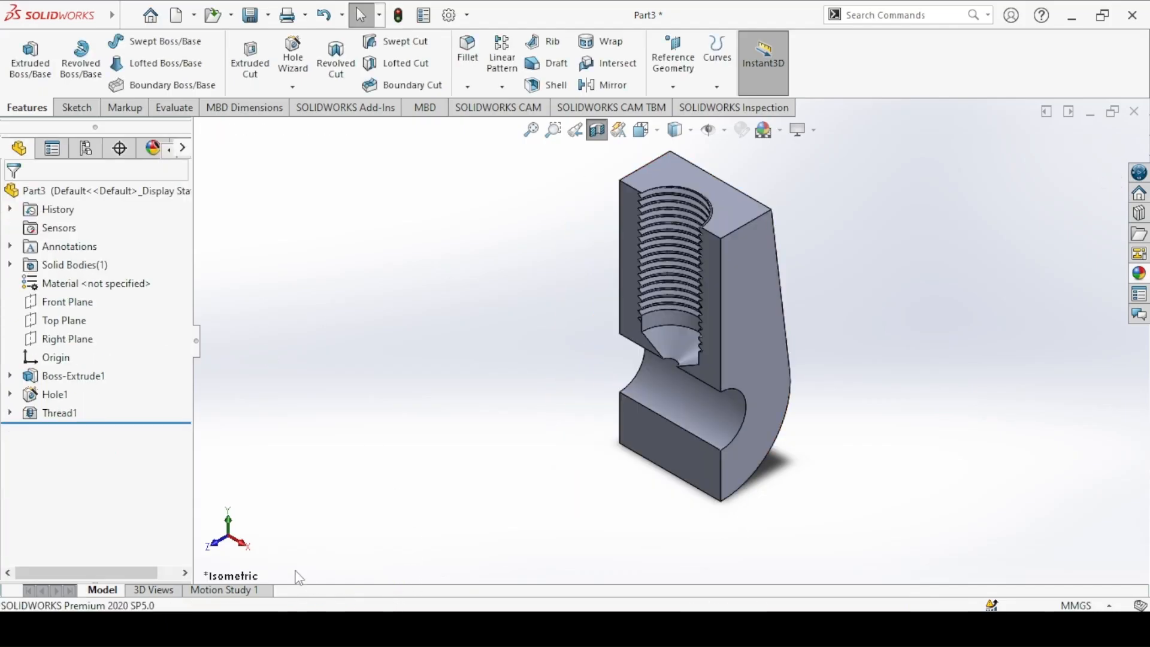
left_click(246, 542)
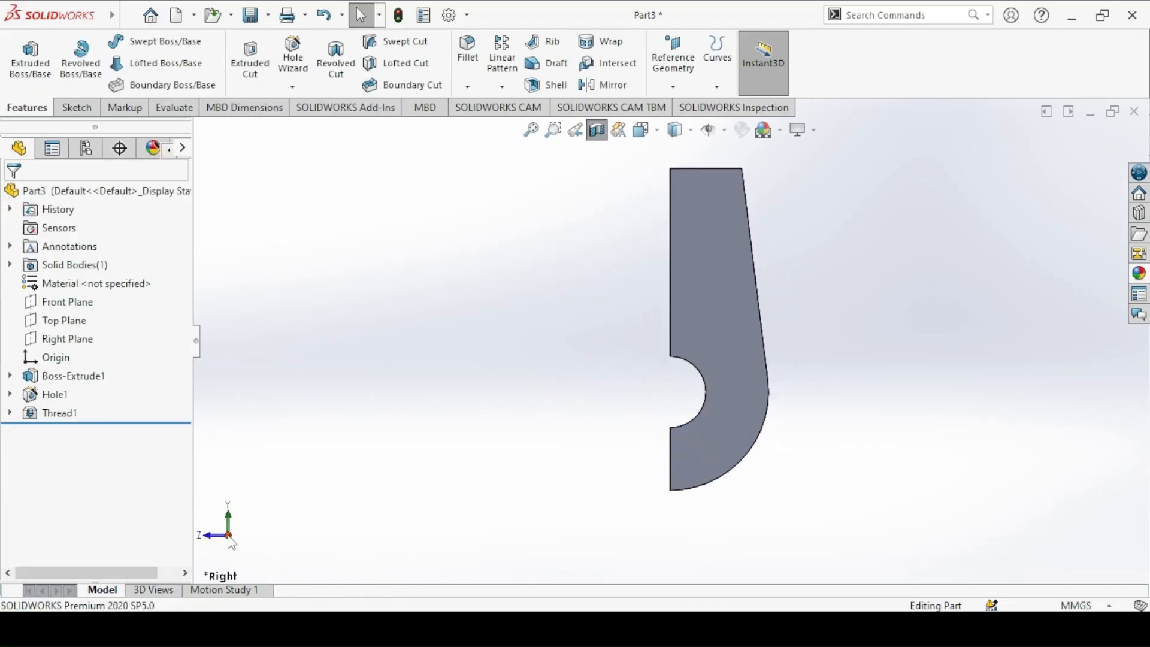
left_click(229, 537)
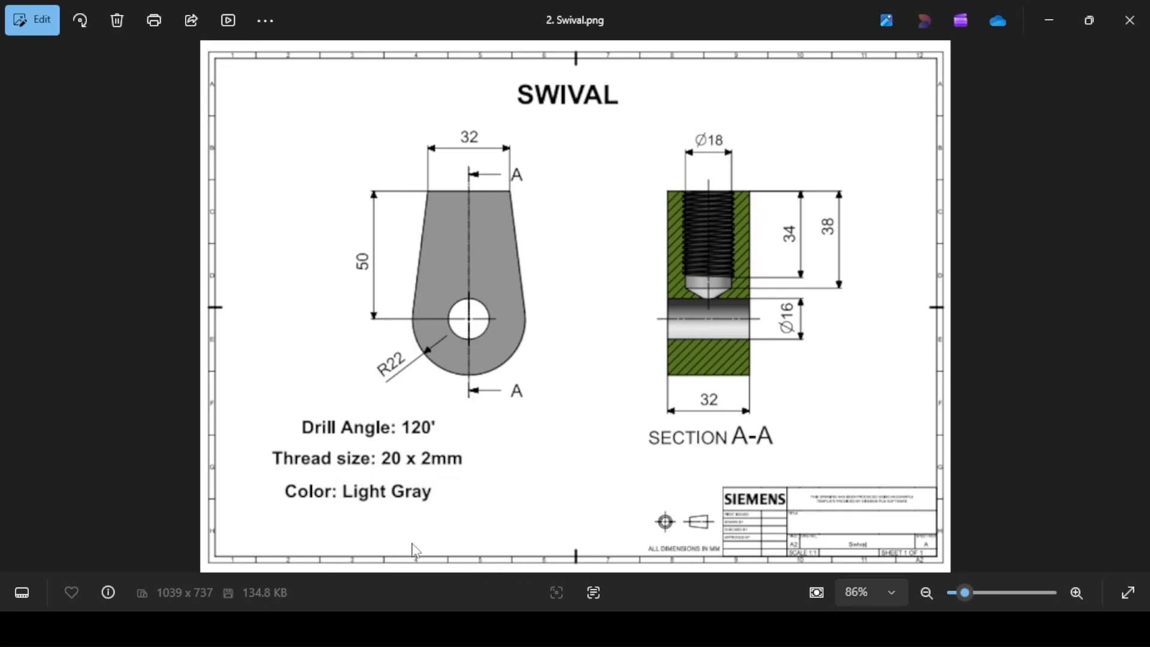
key("alt+Tab")
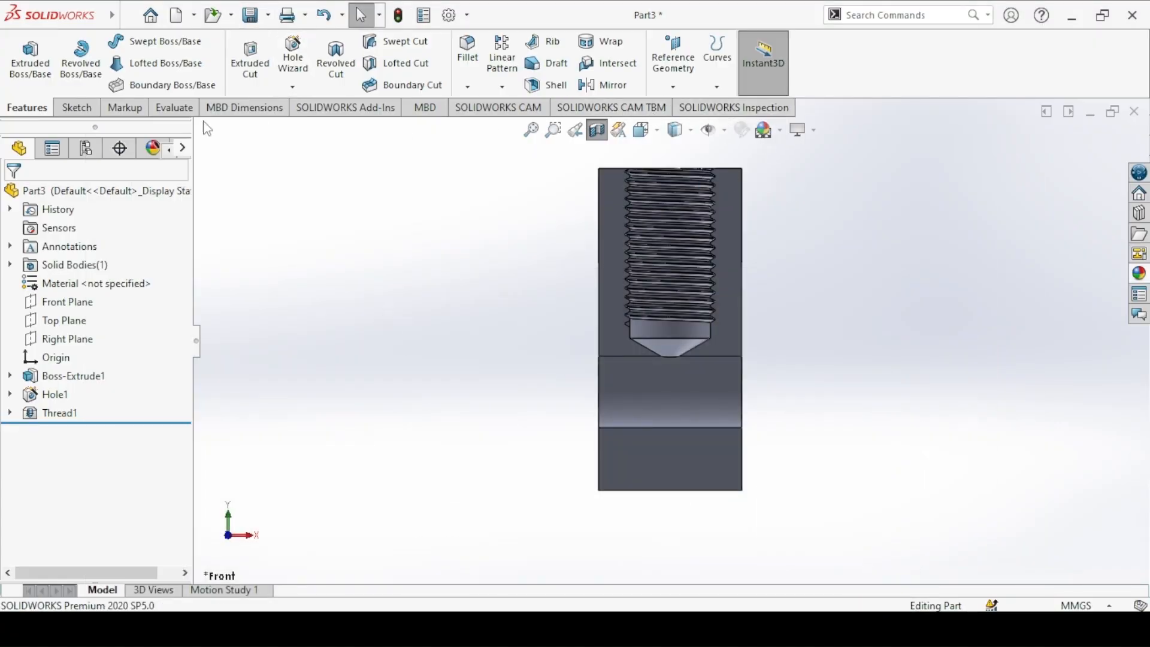
left_click(596, 131)
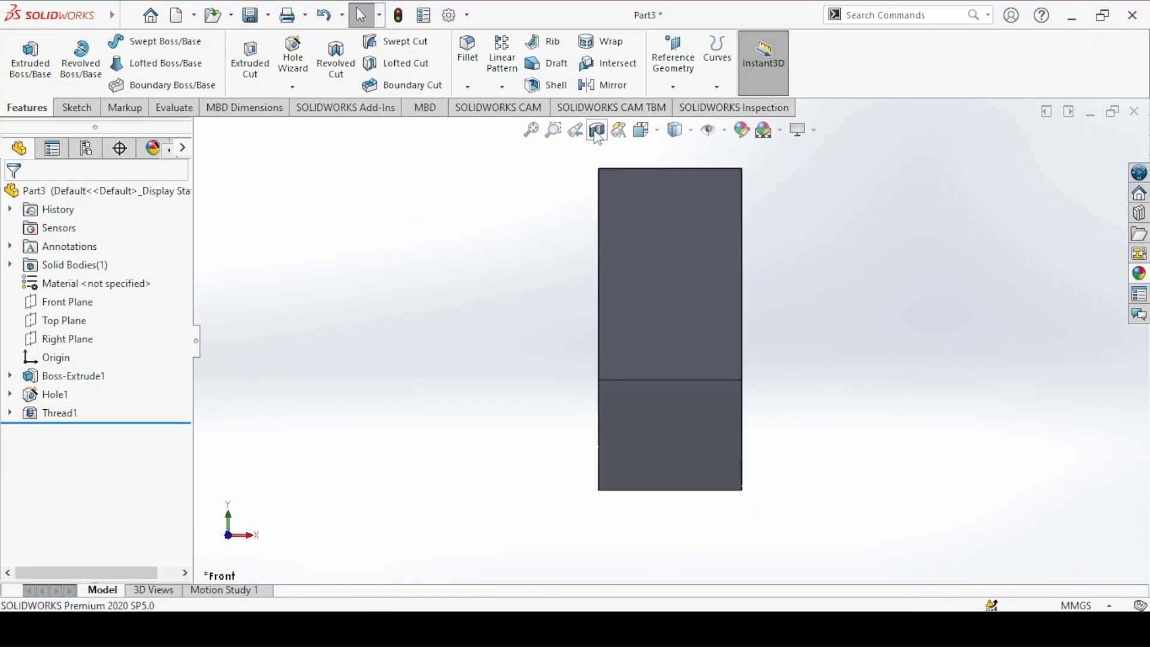
Step: Color the whole part with a gray from the standard swatches and return to the isometric view
left_click(742, 133)
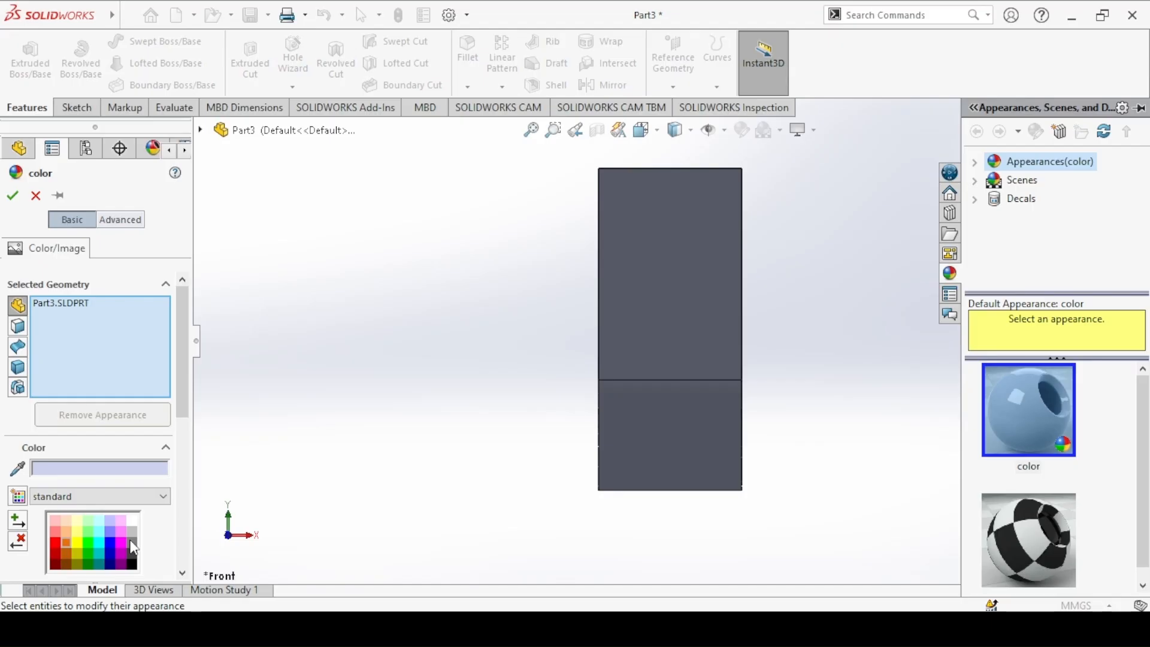
left_click(132, 557)
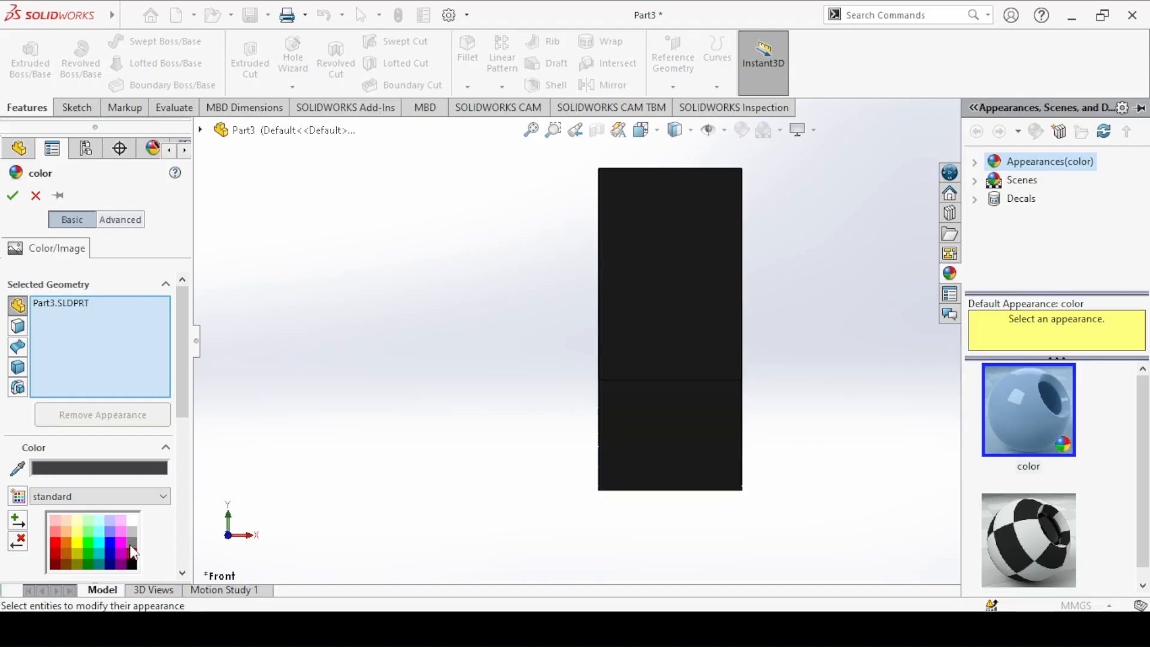
left_click(133, 545)
left_click(12, 195)
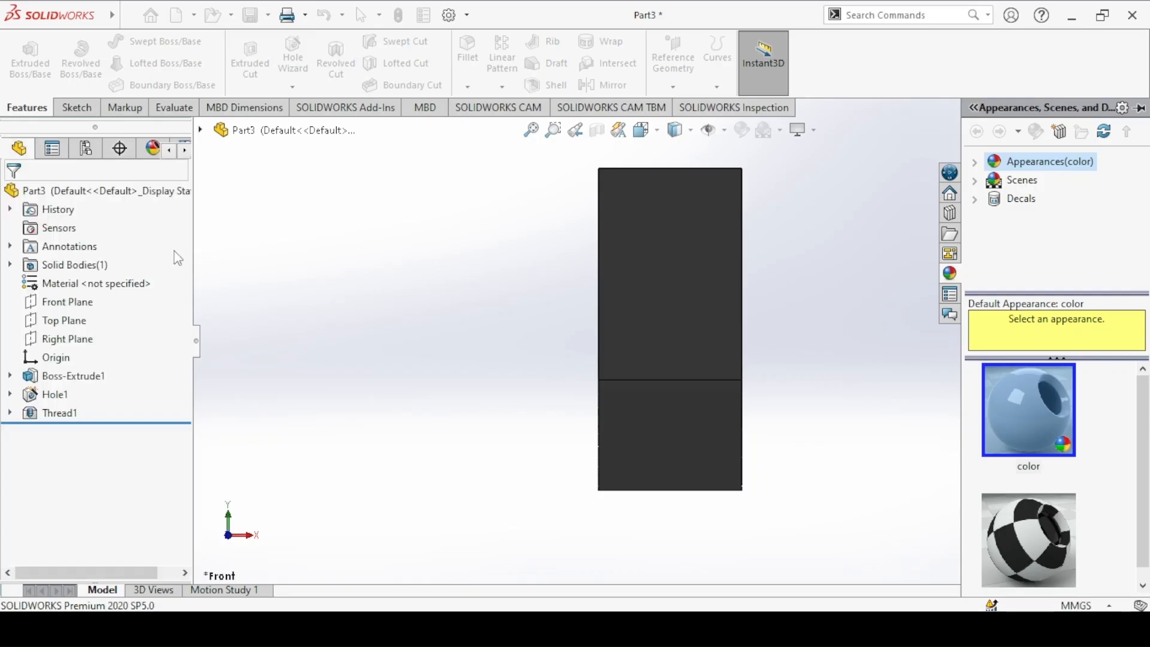
key("ctrl+3")
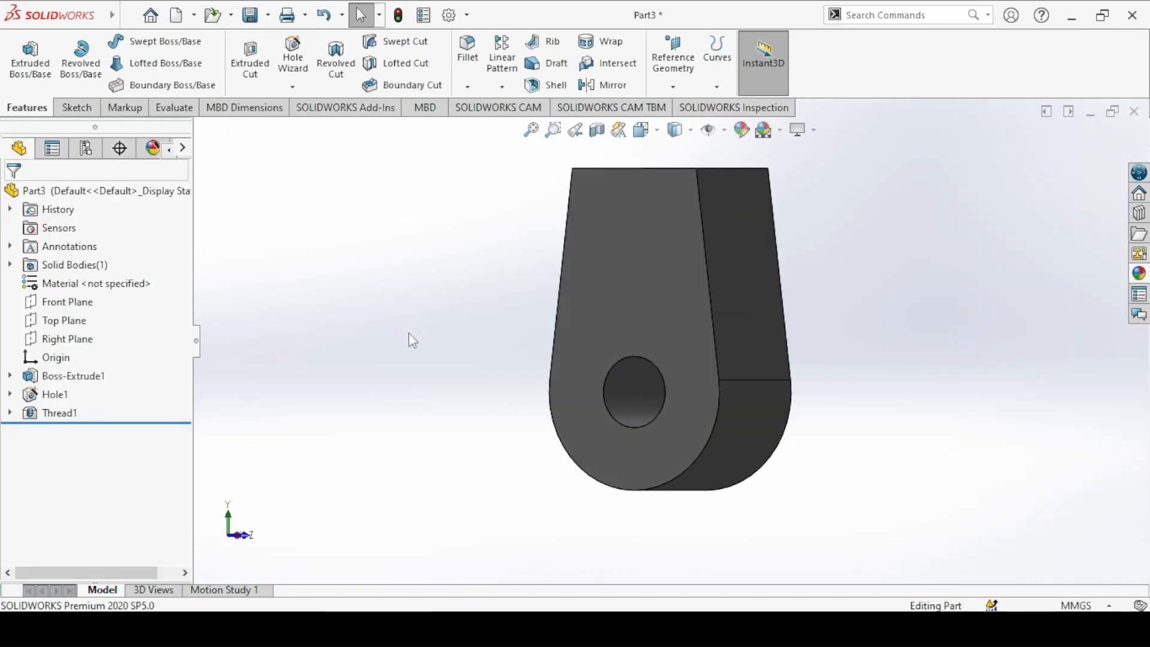
key("ctrl+7")
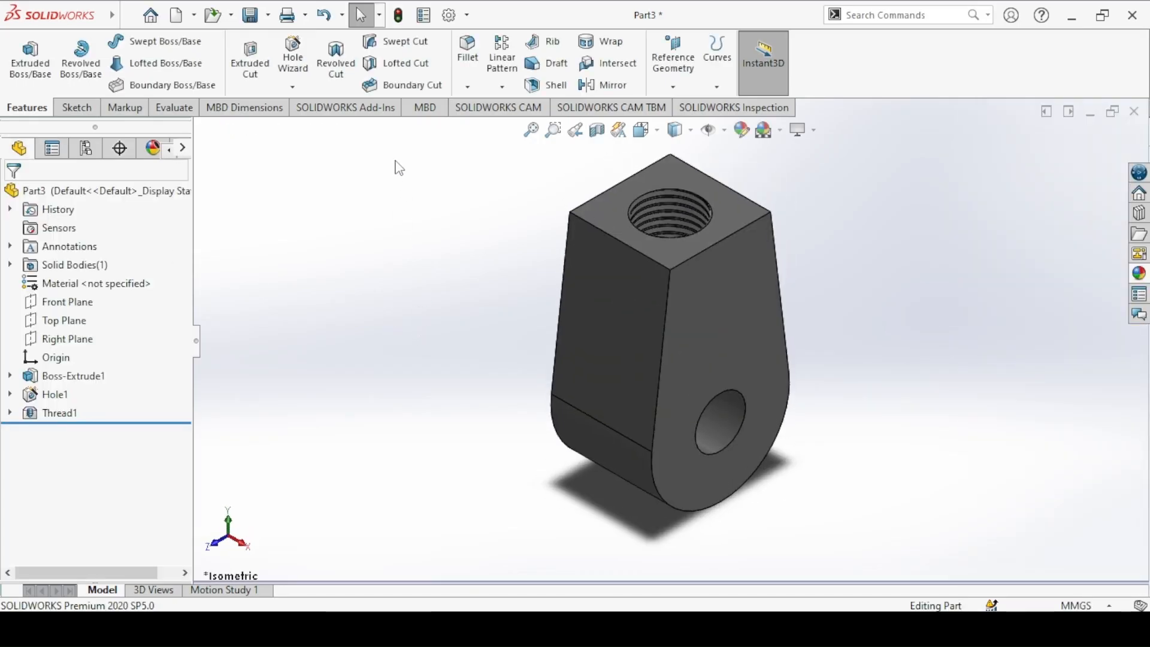
Step: Save the part as "2. Swival" in the Machinist's Jack folder, rebuilding the document while saving
left_click(250, 16)
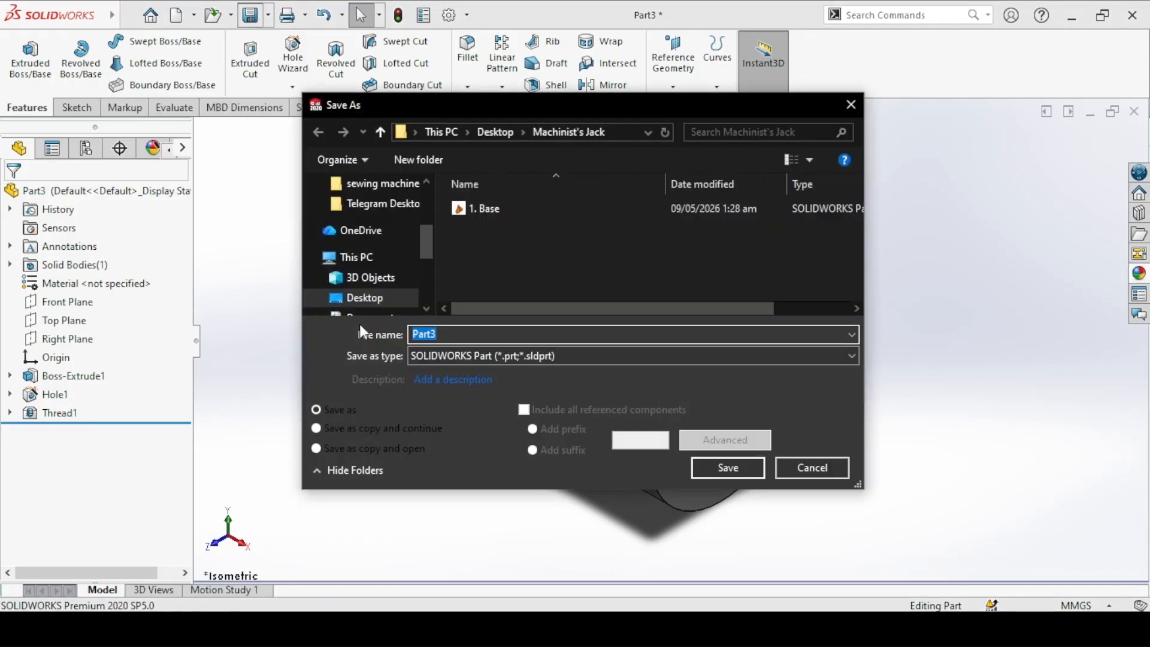
type("2. Swival")
left_click(742, 461)
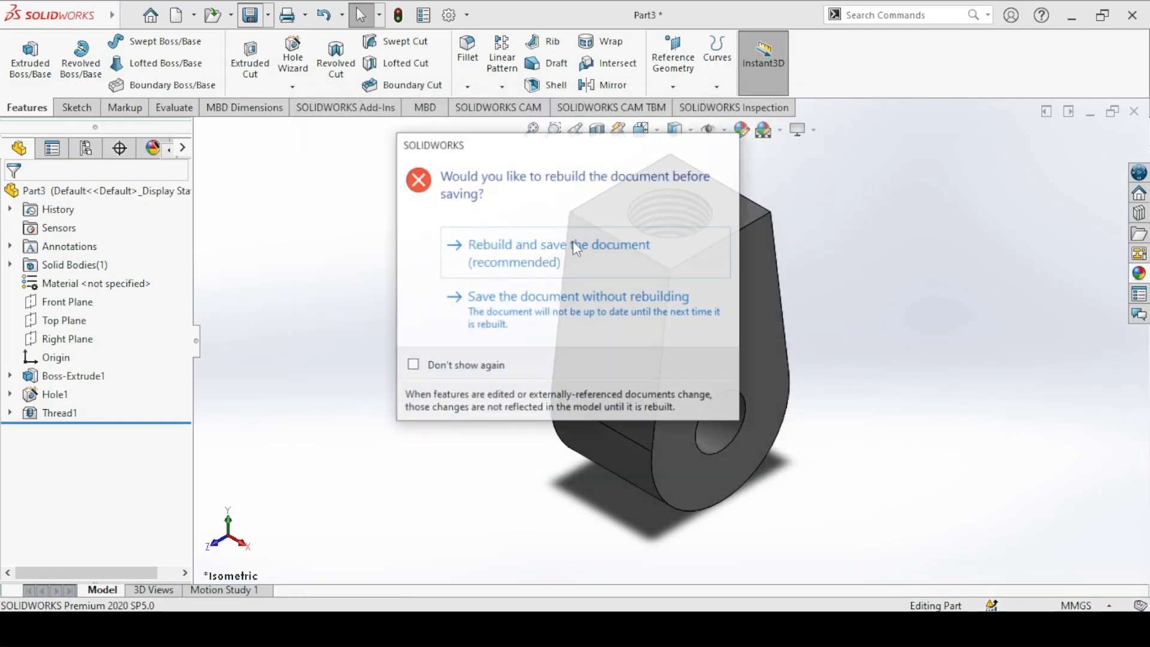
left_click(527, 256)
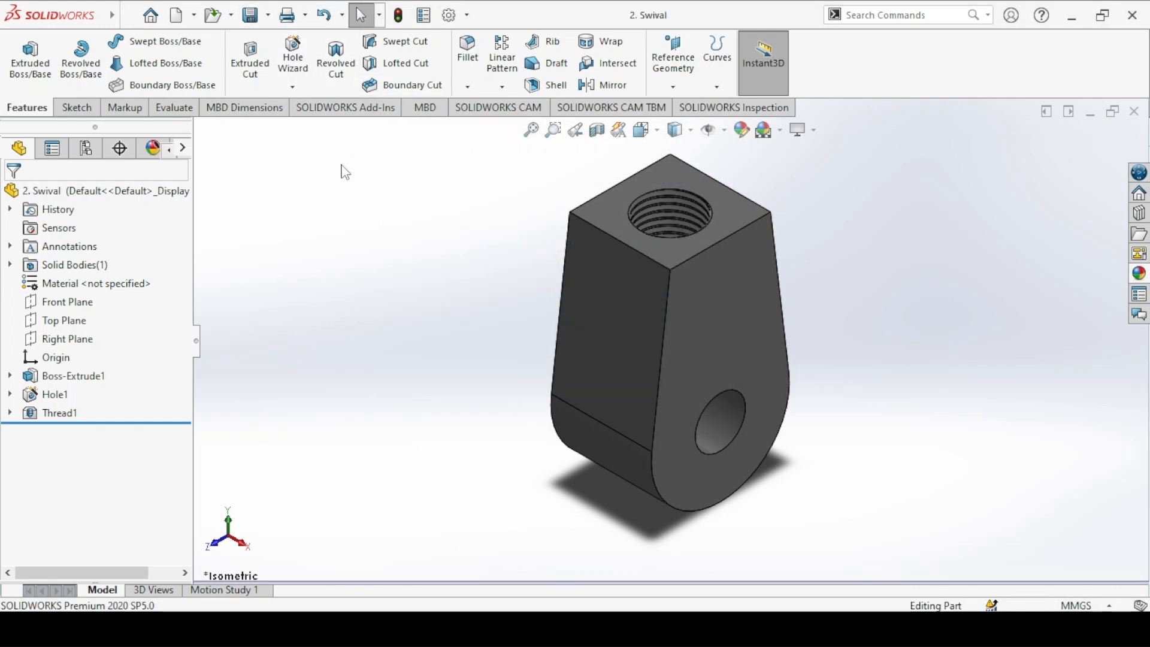
Step: Create a new part, bring up the Bolt drawing for reference, and start an extrusion sketch on the Front Plane
left_click(179, 16)
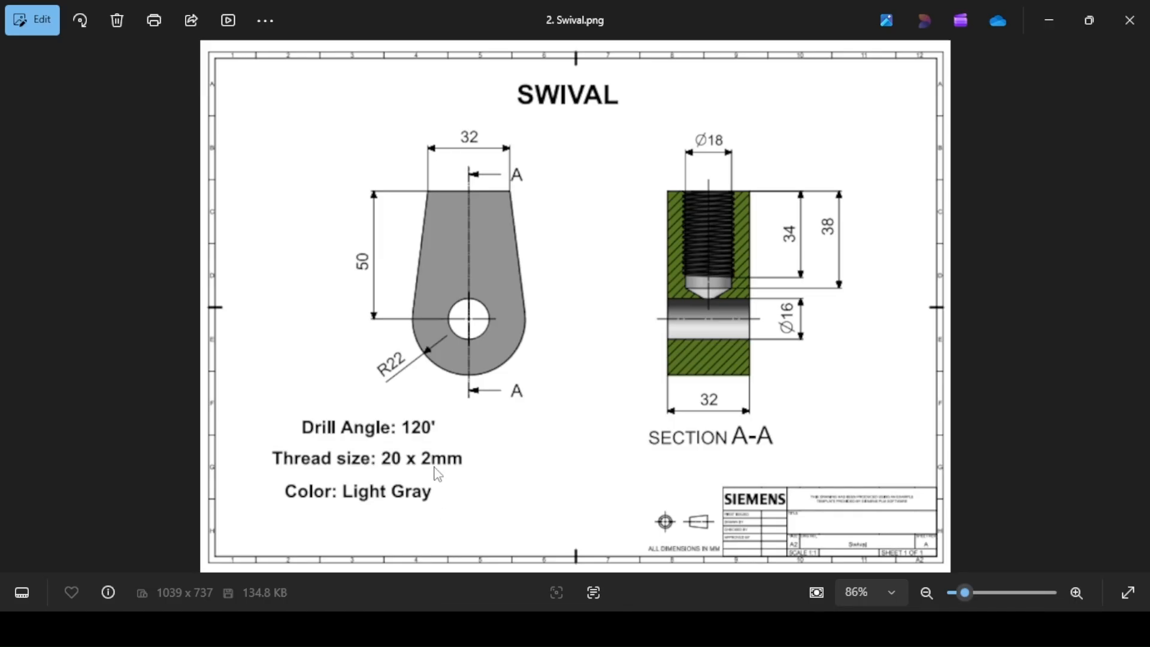
key("Right")
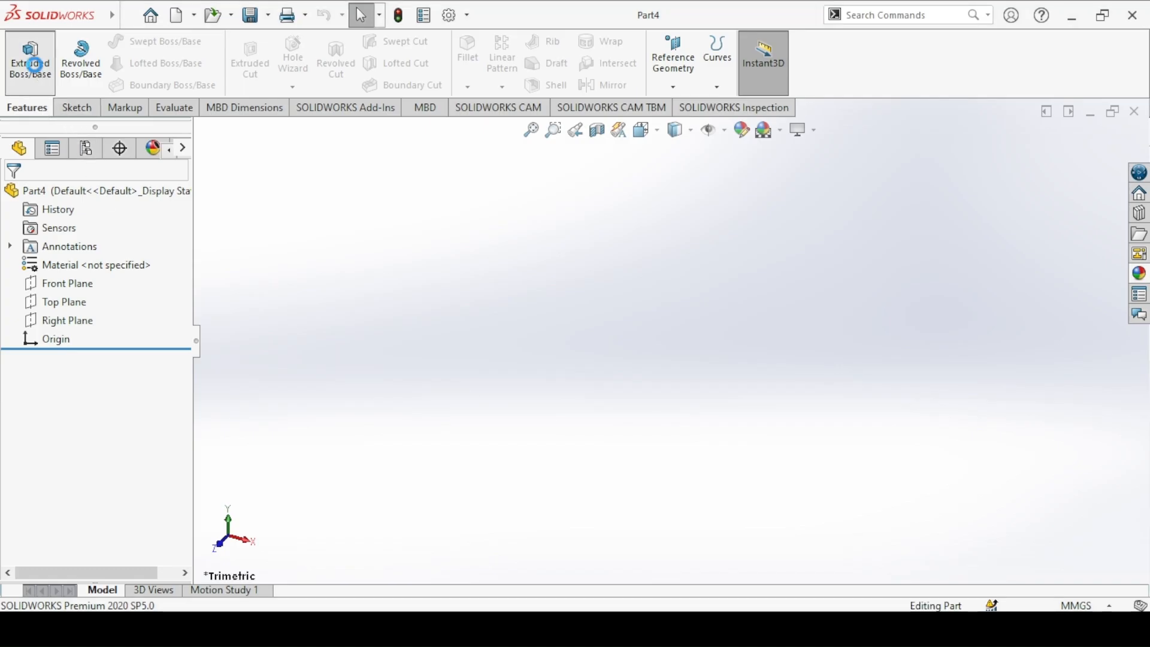
left_click(33, 64)
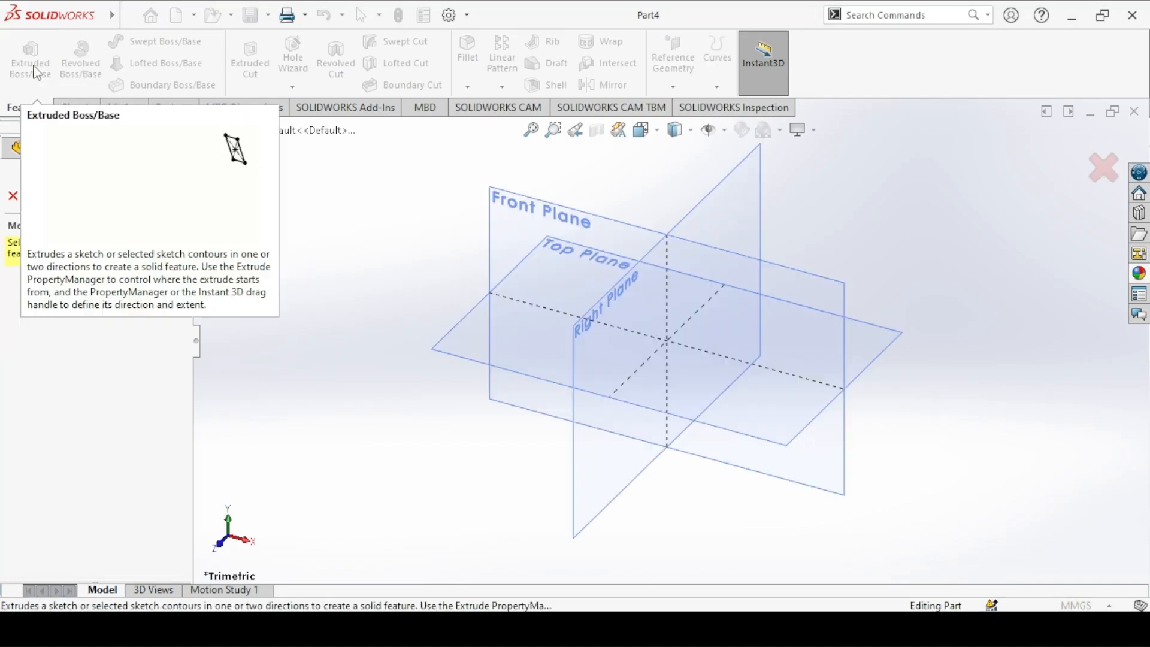
left_click(497, 239)
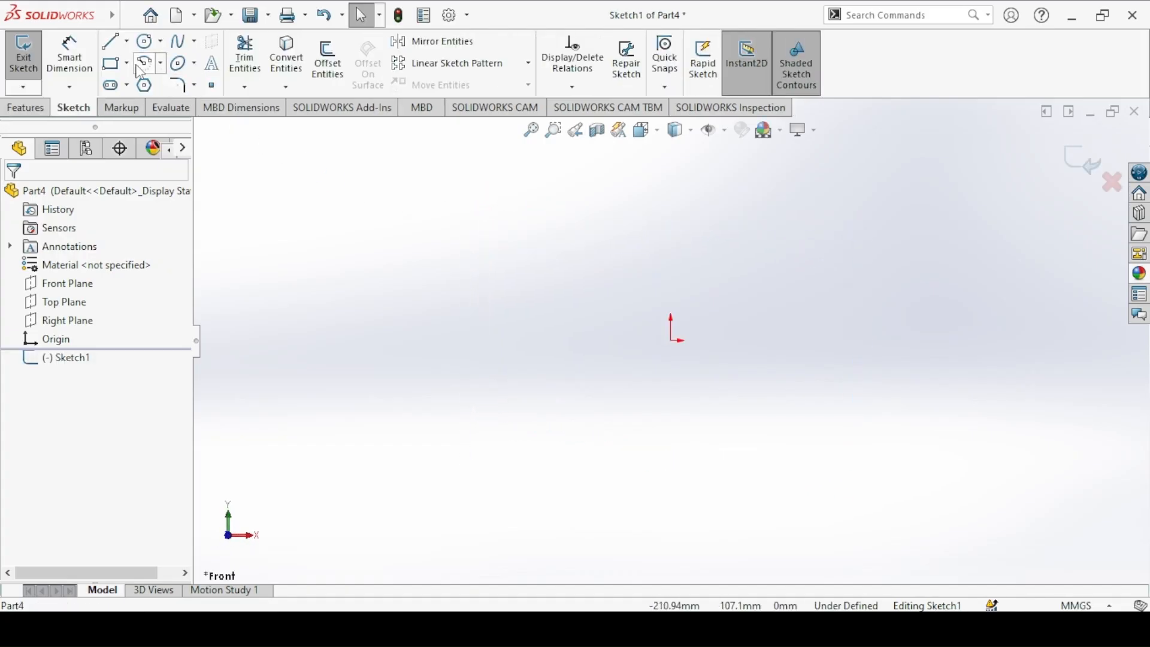
Step: Draw a six-sided polygon about 104 mm across flats centred on the origin and make its upper edge horizontal
left_click(144, 85)
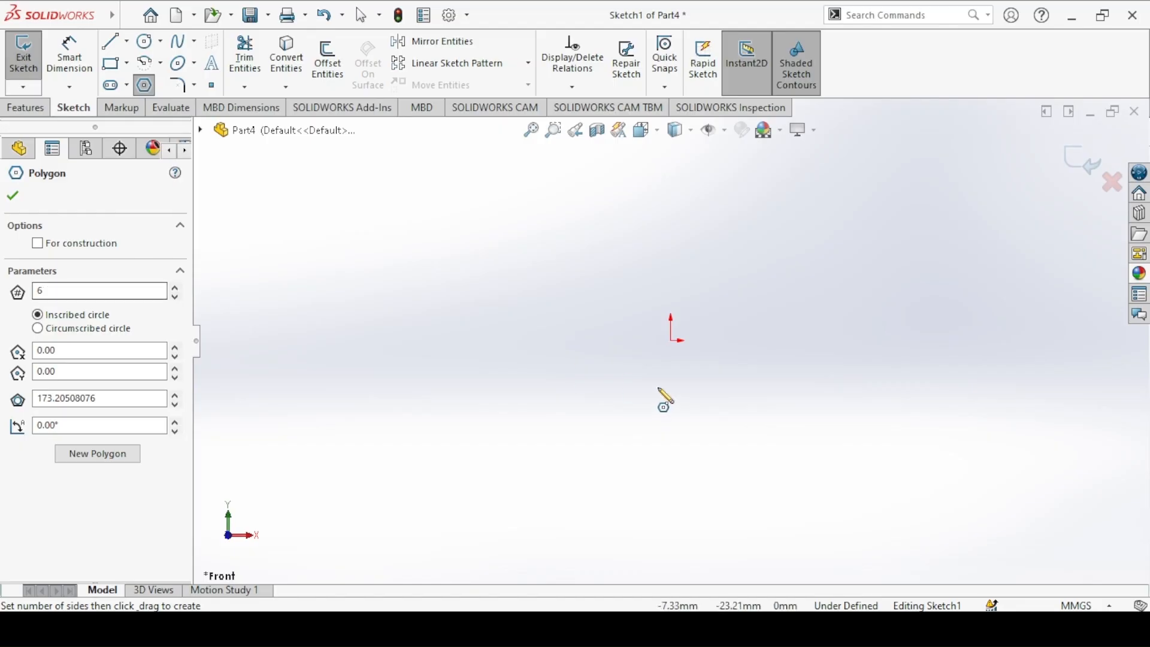
mouse_move(671, 340)
left_mouse_down()
mouse_move(614, 268)
mouse_move(613, 231)
left_mouse_up()
left_click(147, 86)
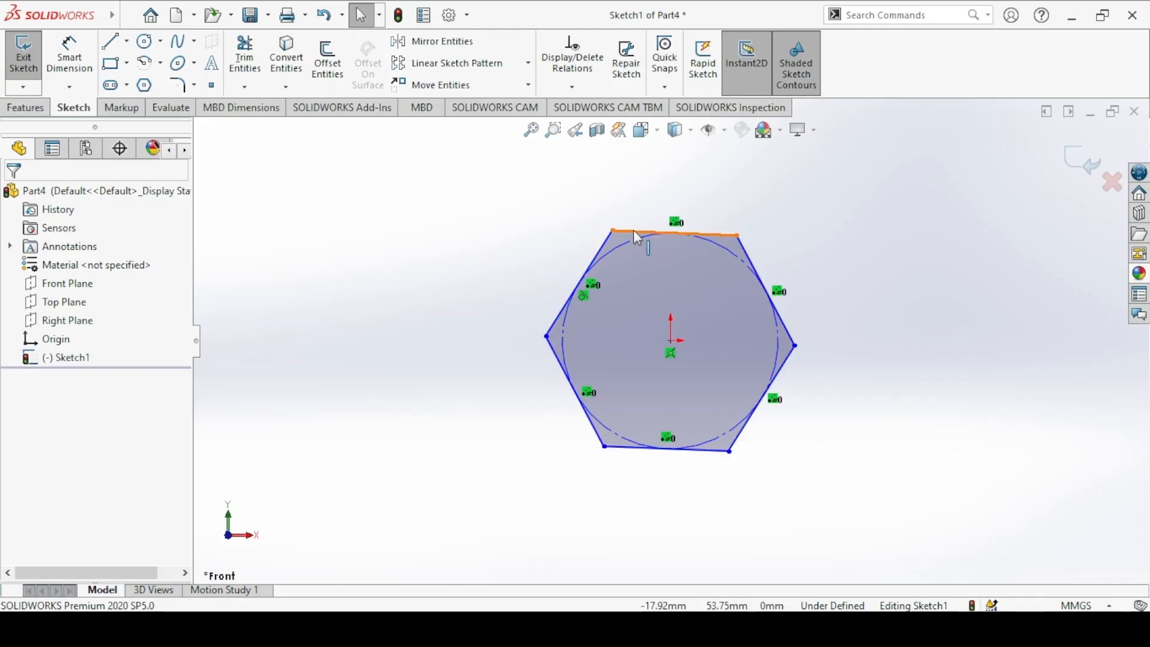
left_click(633, 230)
left_click(675, 164)
left_click(556, 174)
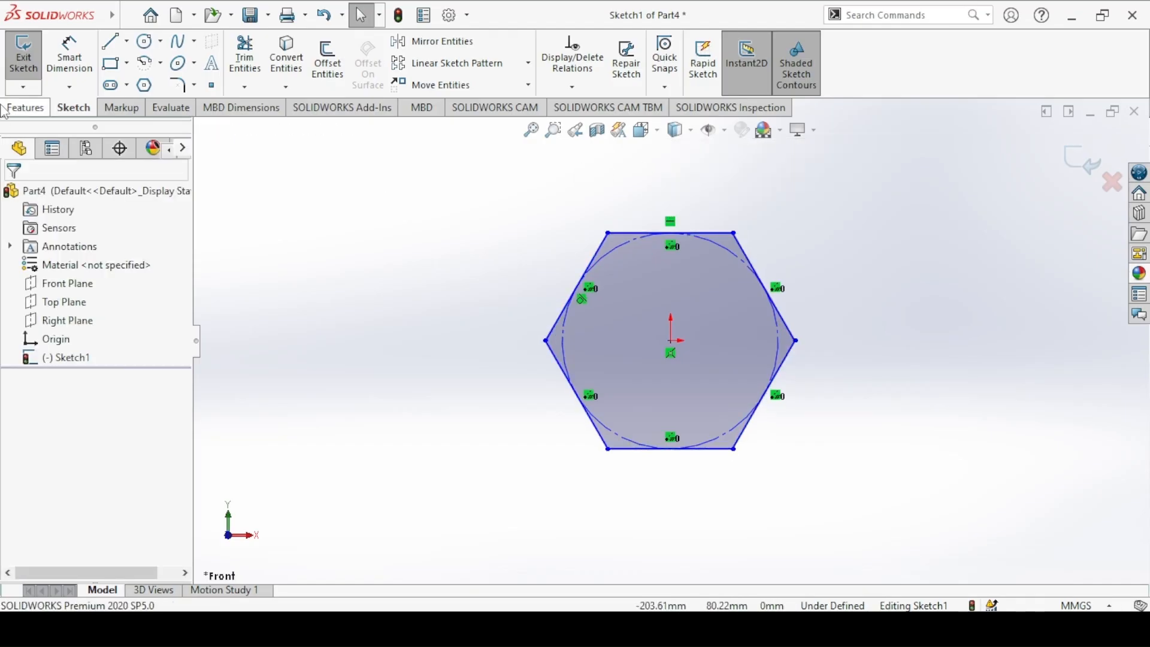
Step: Check the head size in the Bolt drawing and dimension the distance between the hexagon's upper and lower edges as 25 mm
left_click(85, 63)
key("alt+Tab")
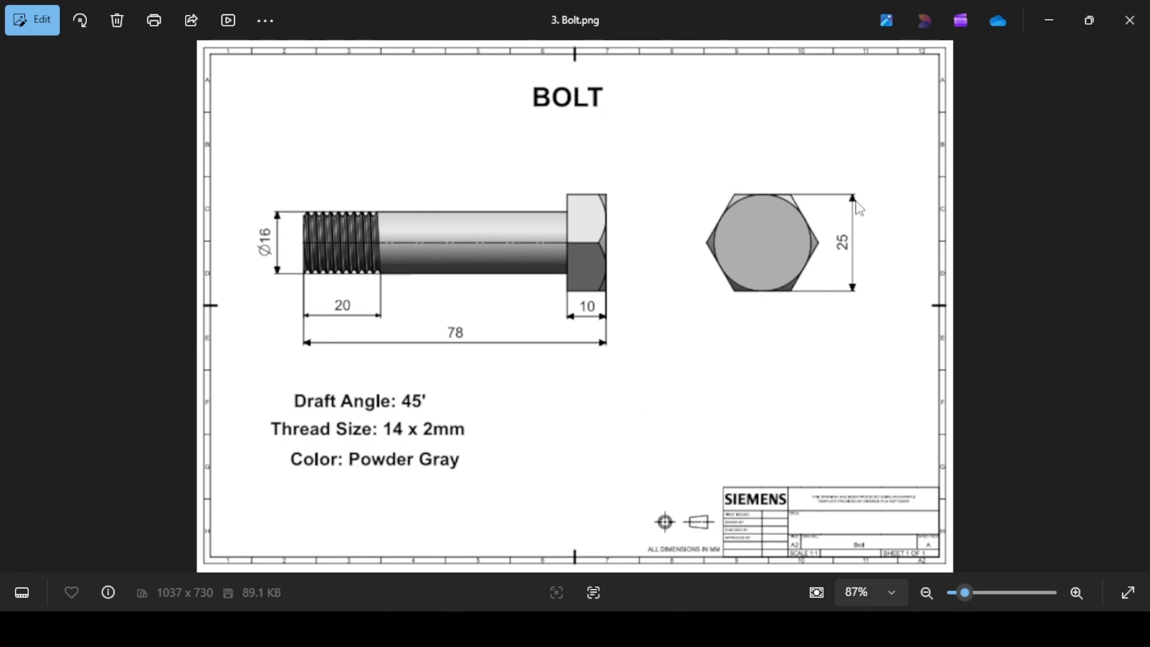
key("alt+Tab")
left_click(649, 234)
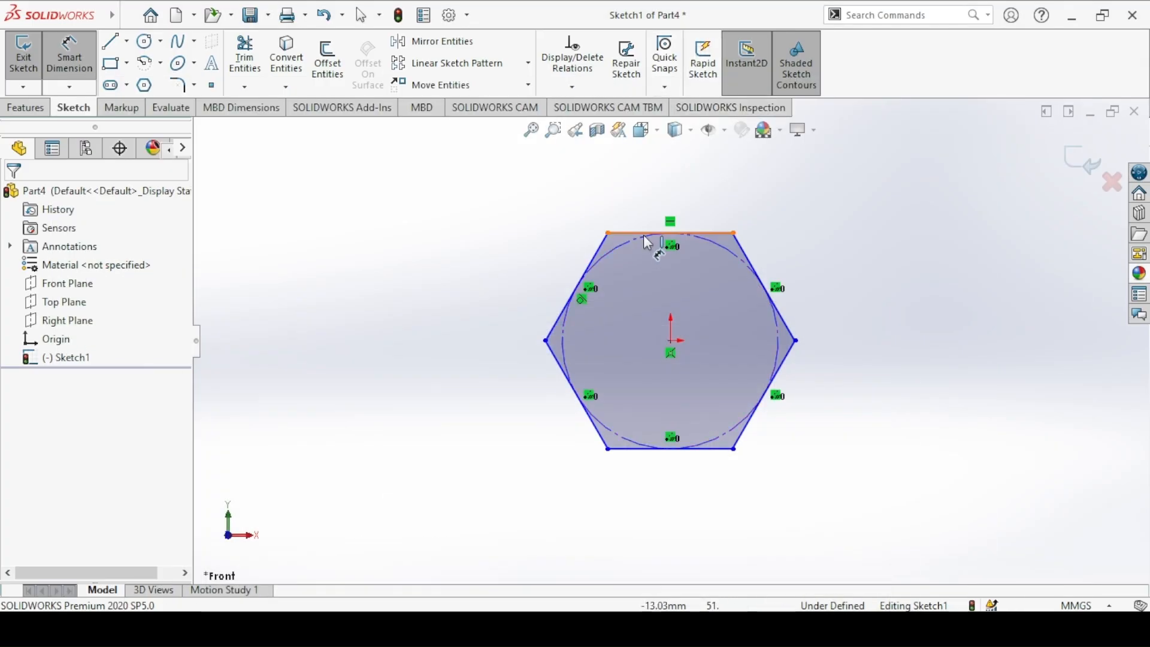
left_click(658, 448)
left_click(428, 327)
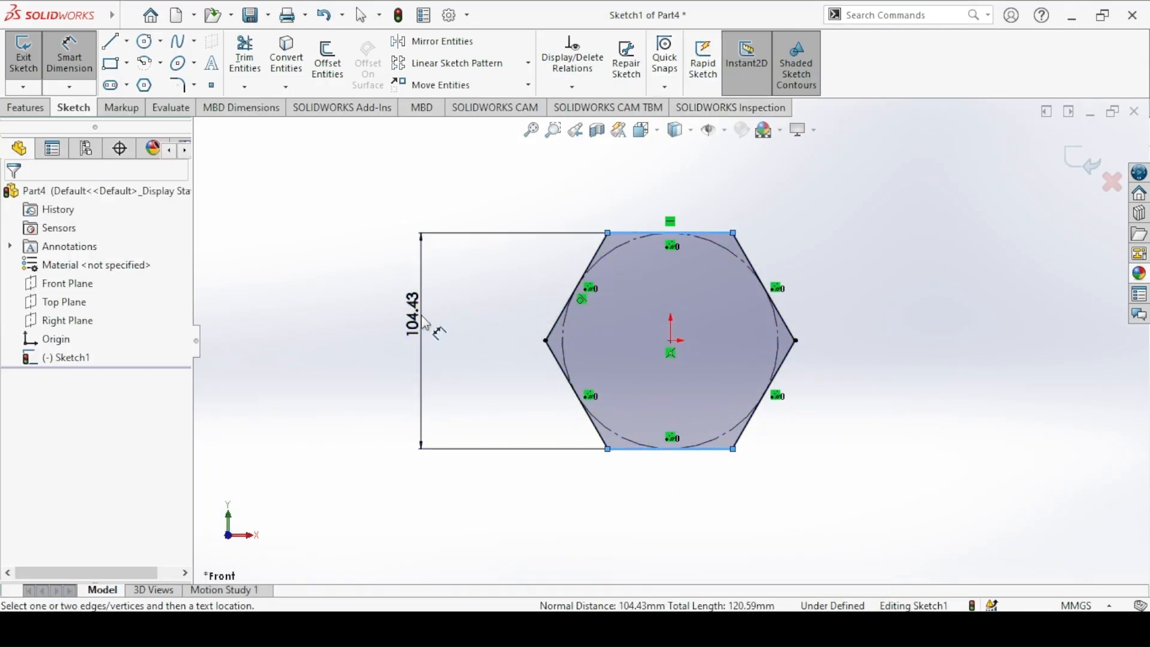
type("25")
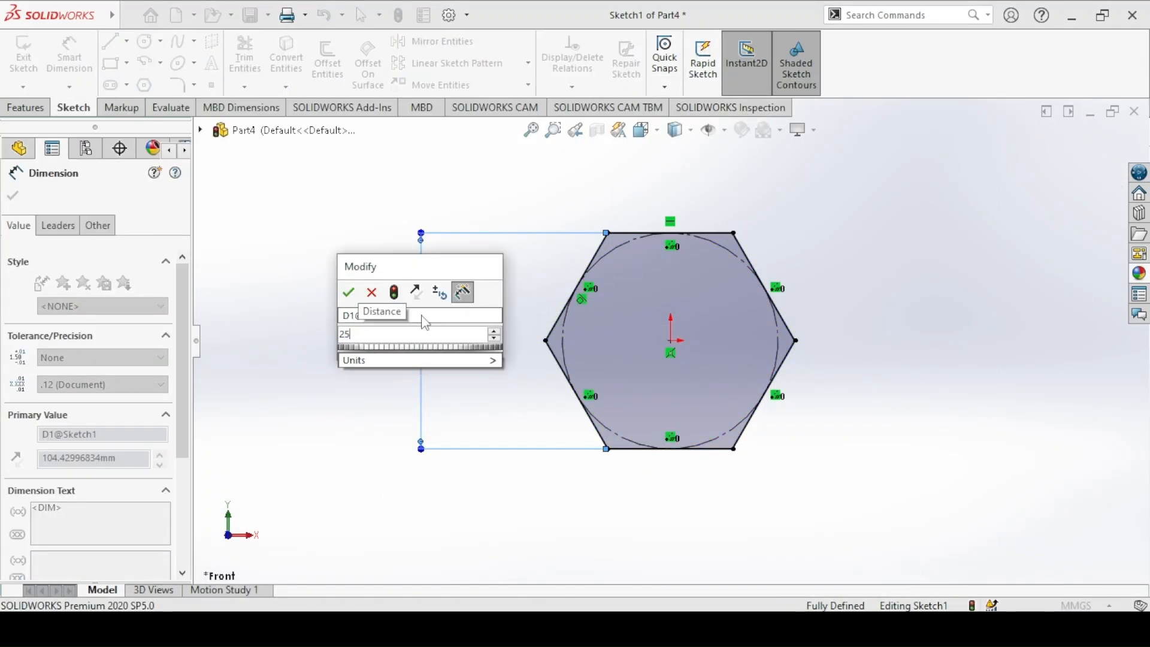
key("Return")
Step: Finish the hexagon sketch, consult the Bolt drawing, and extrude the bolt head to a blind depth of 10 mm
left_click(24, 57)
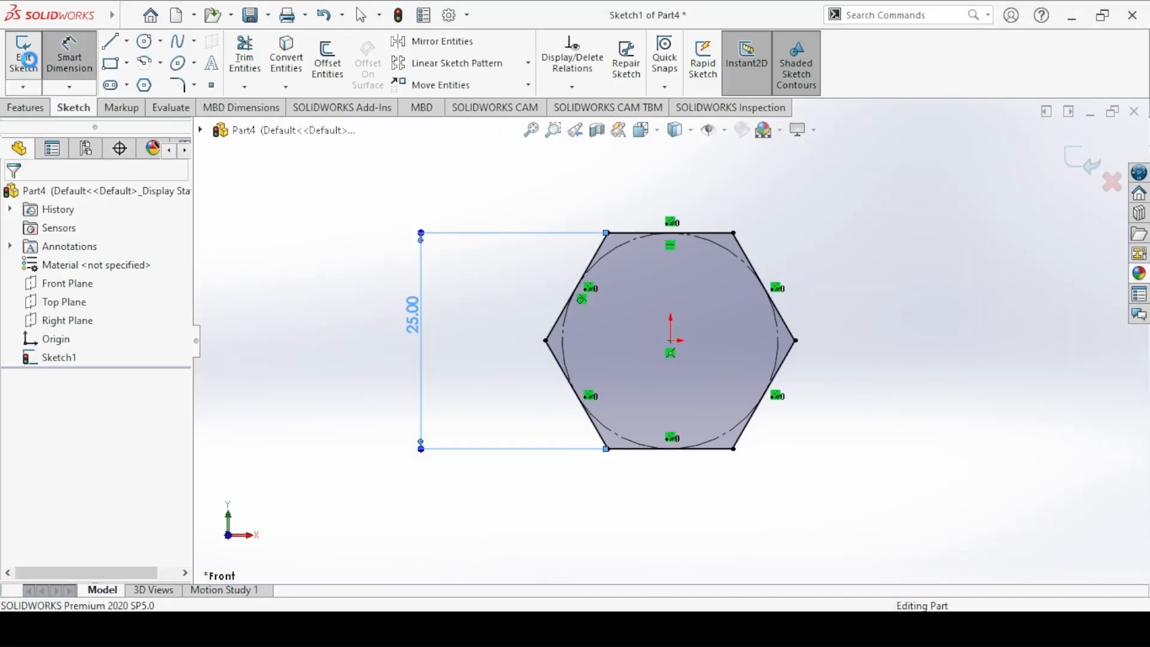
left_click(455, 628)
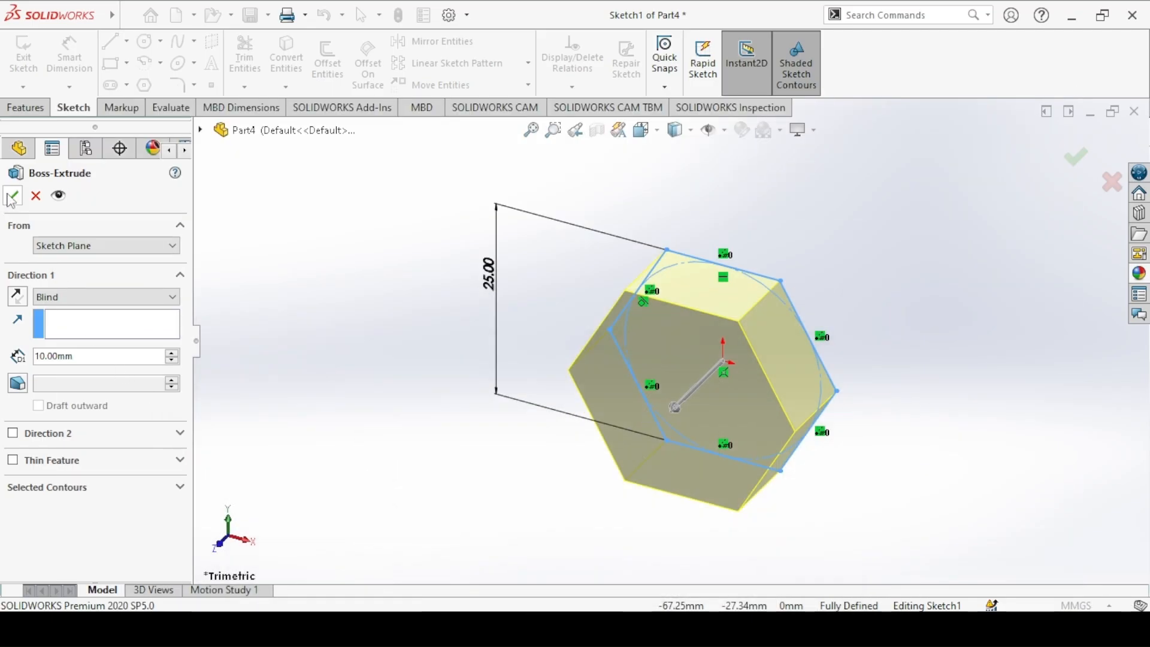
left_click(13, 195)
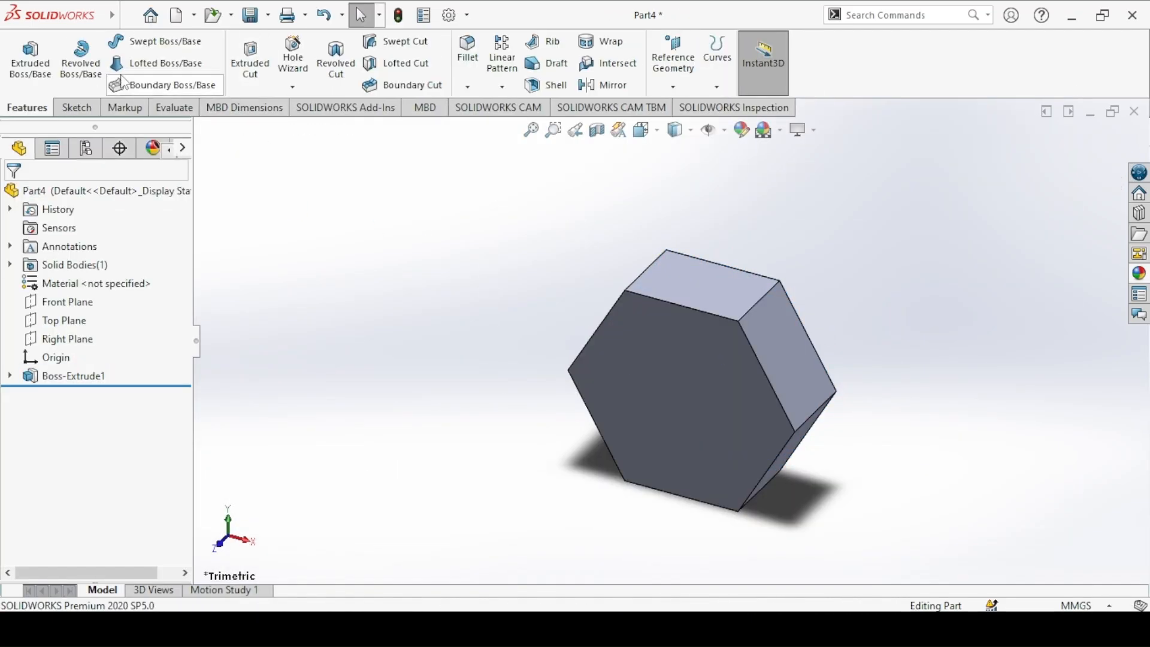
Step: Sketch a circle centred on the origin on the front face of the hexagonal head and set its diameter to 16 mm
left_click(29, 60)
left_click(647, 339)
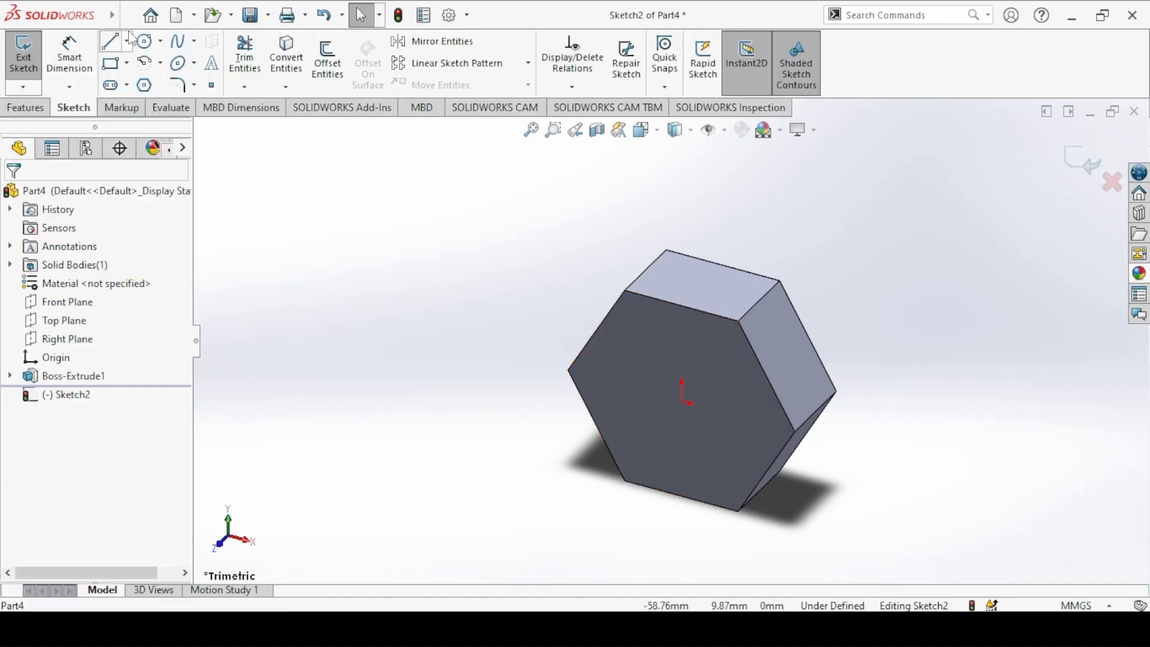
left_click(145, 40)
left_click(682, 401)
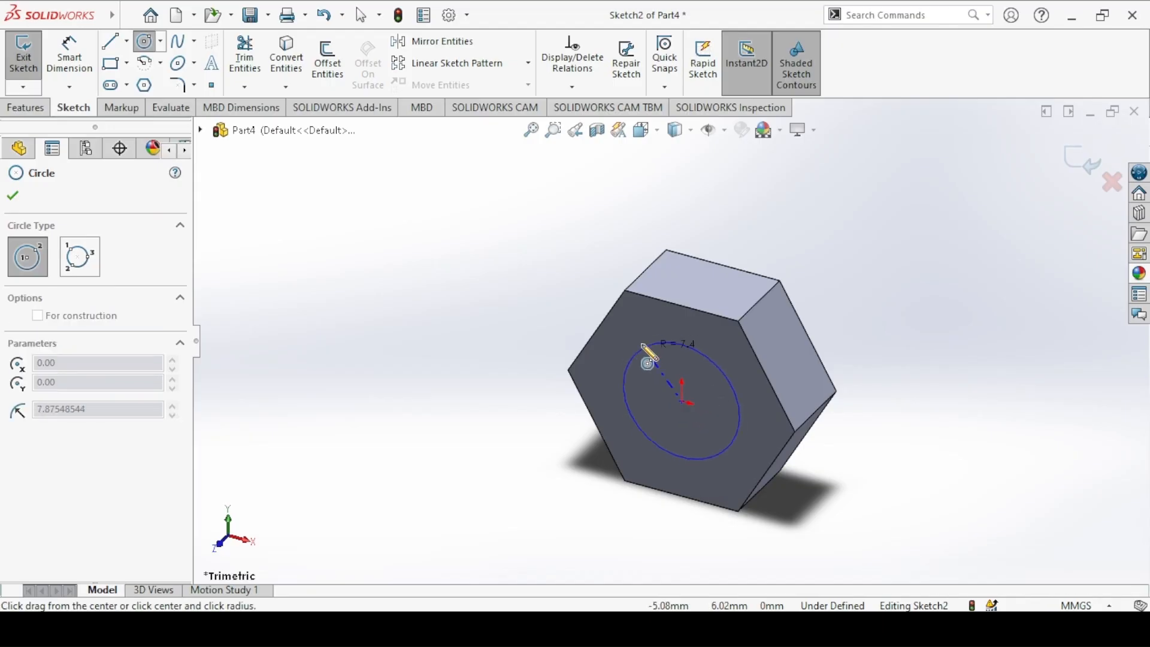
left_click(742, 416)
left_click(67, 58)
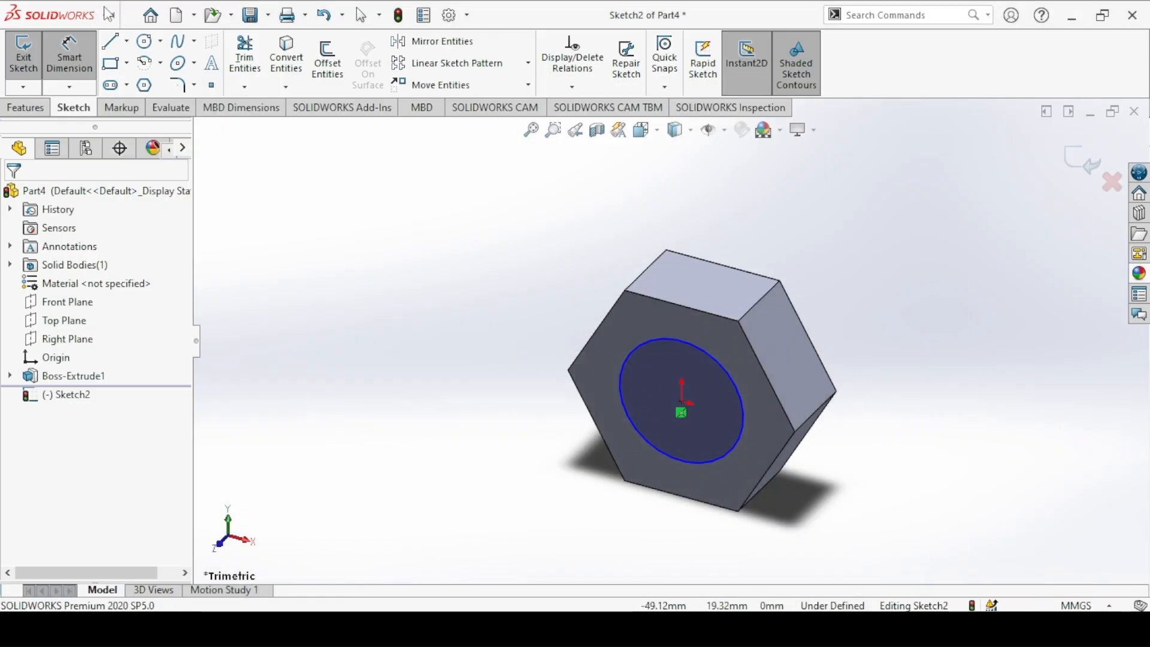
left_click(638, 343)
left_click(526, 282)
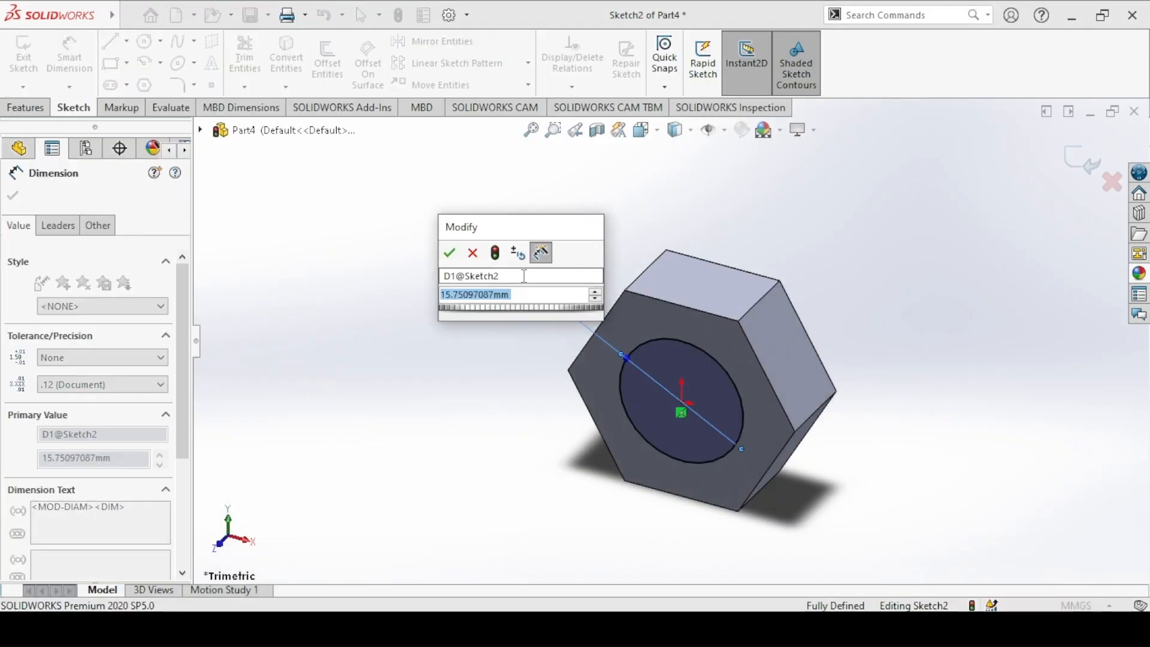
type("16.00mm")
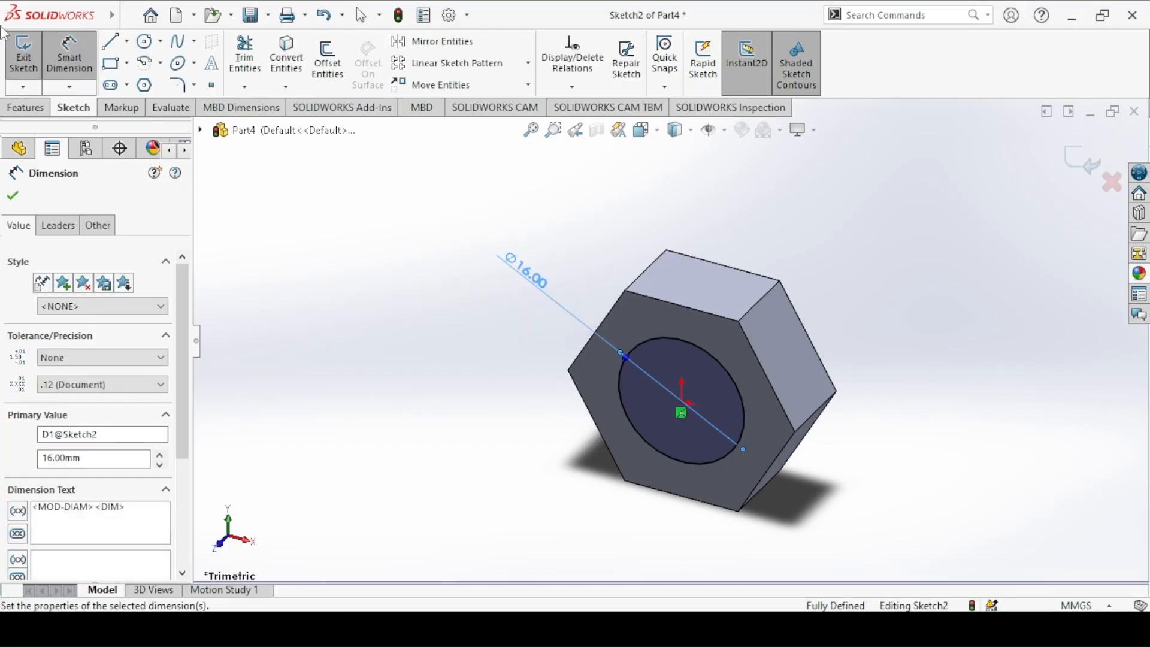
Step: Extrude the circle 68 mm as the bolt shank, merged with the head, and switch to the isometric view
left_click(17, 53)
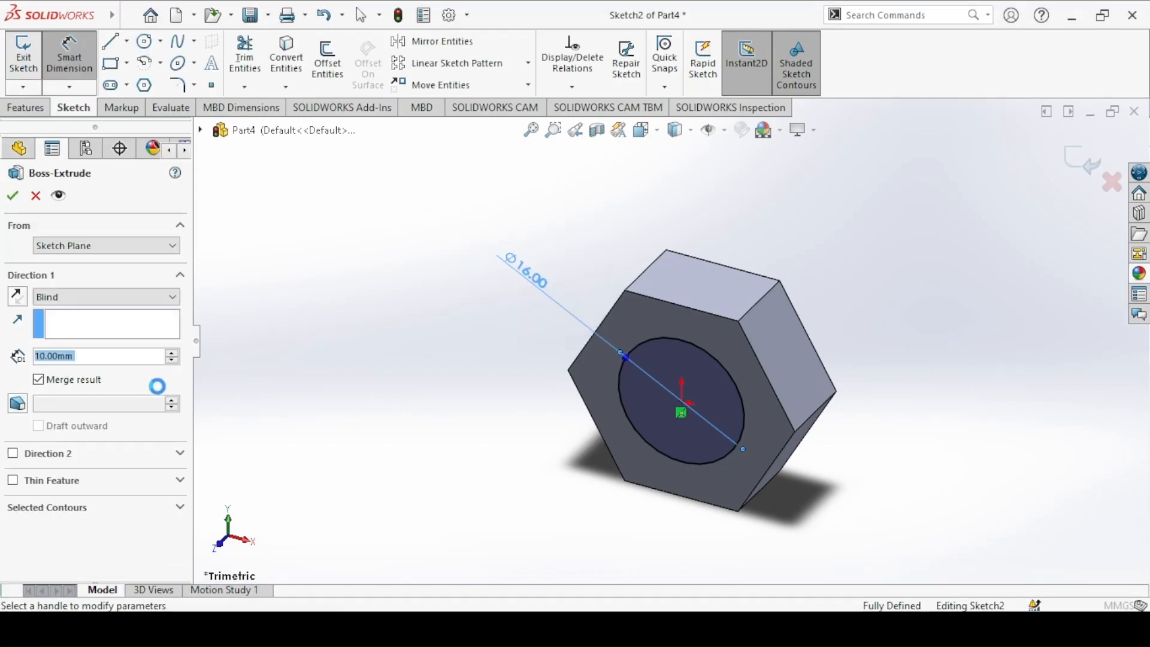
type("68")
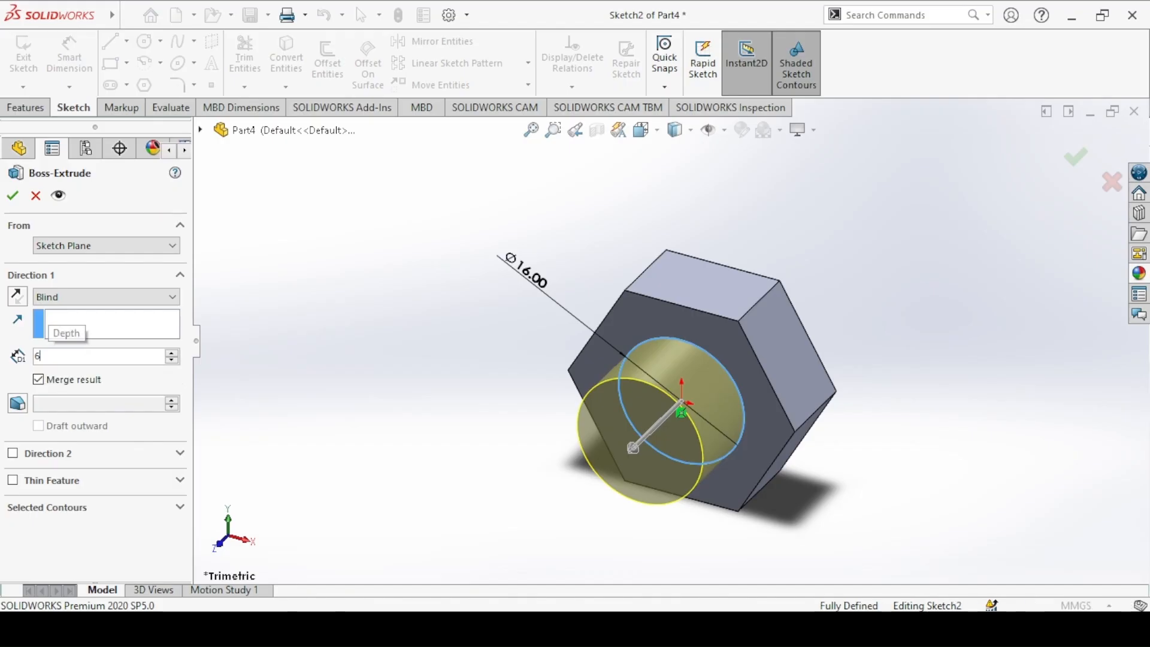
key("Return")
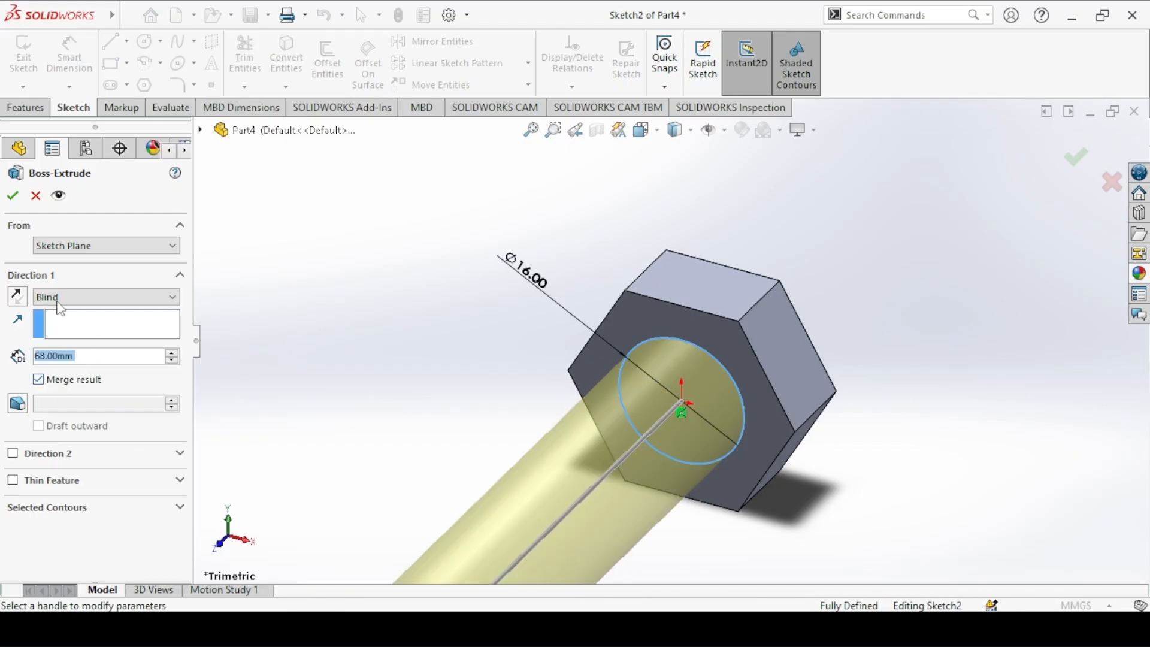
left_click(12, 197)
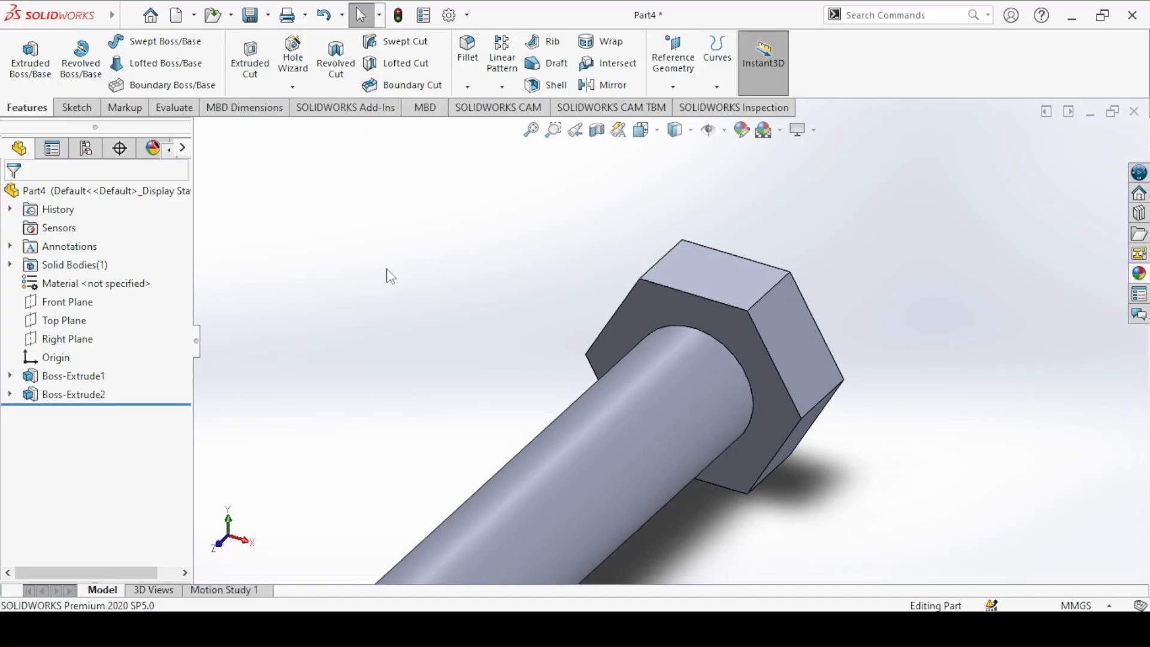
key("ctrl+7")
Step: Check the Bolt drawing, start a Thread on the circular edge at the shank's free end, and set its blind depth to 20 mm
left_click(458, 628)
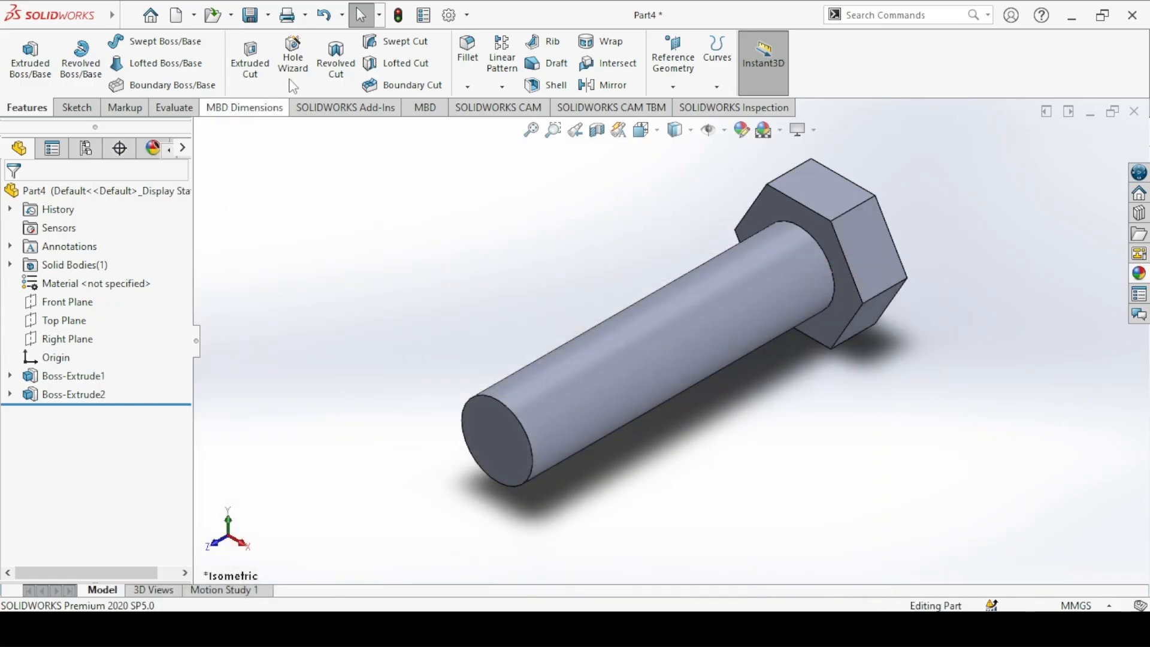
left_click(293, 87)
left_click(321, 148)
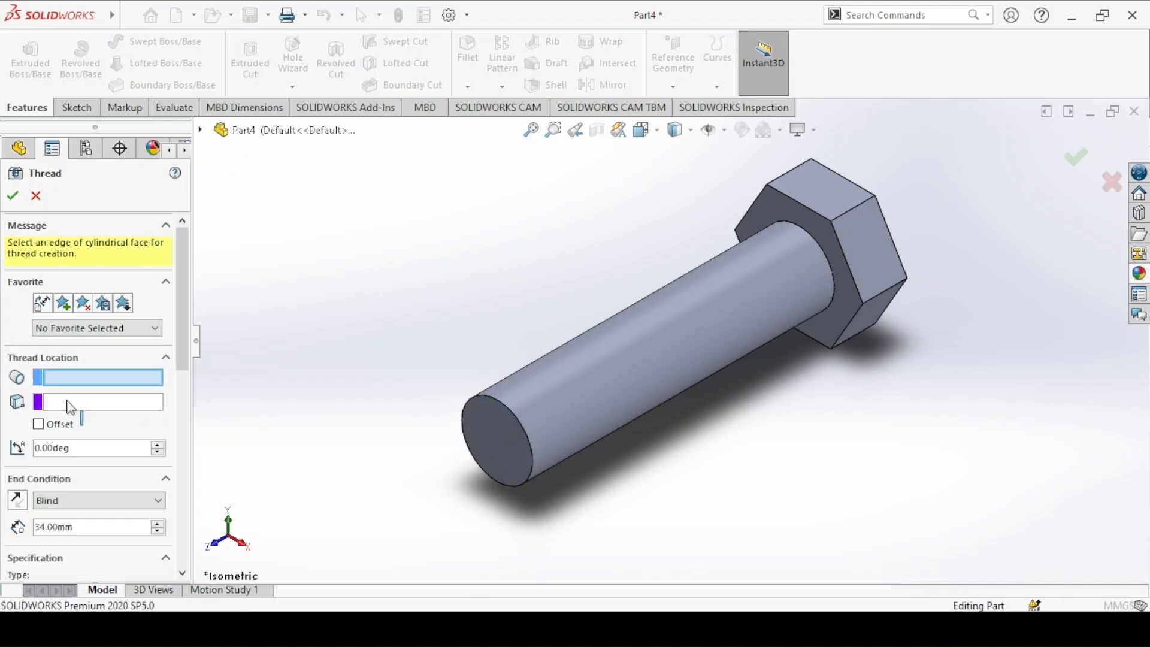
left_click(465, 417)
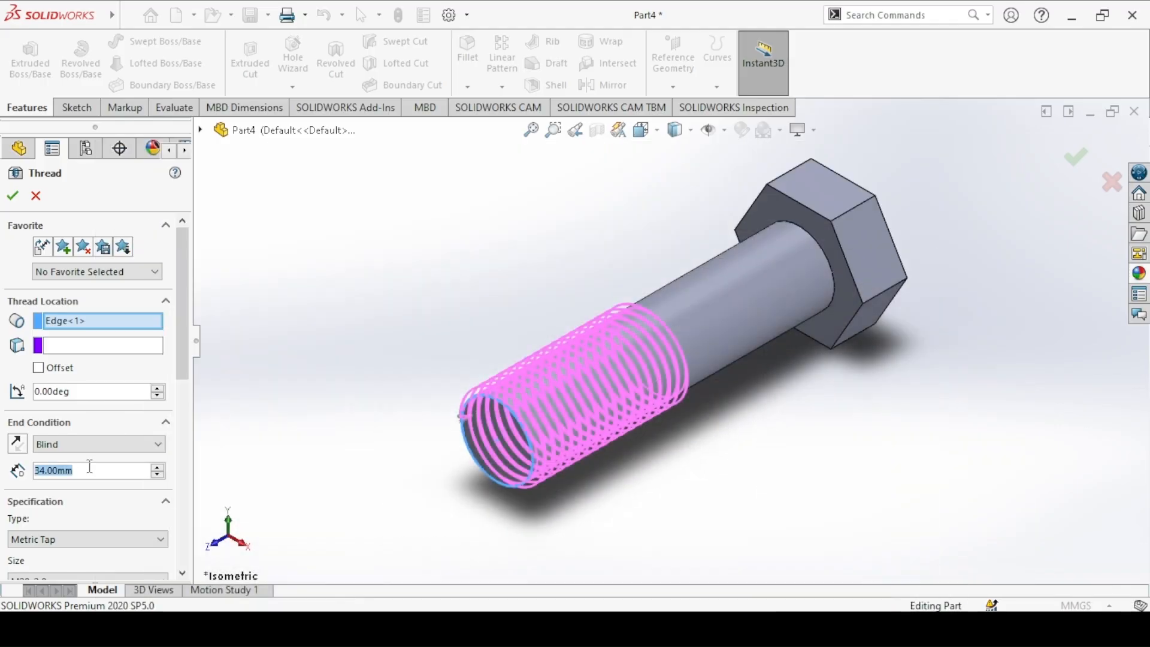
type("20")
key("Return")
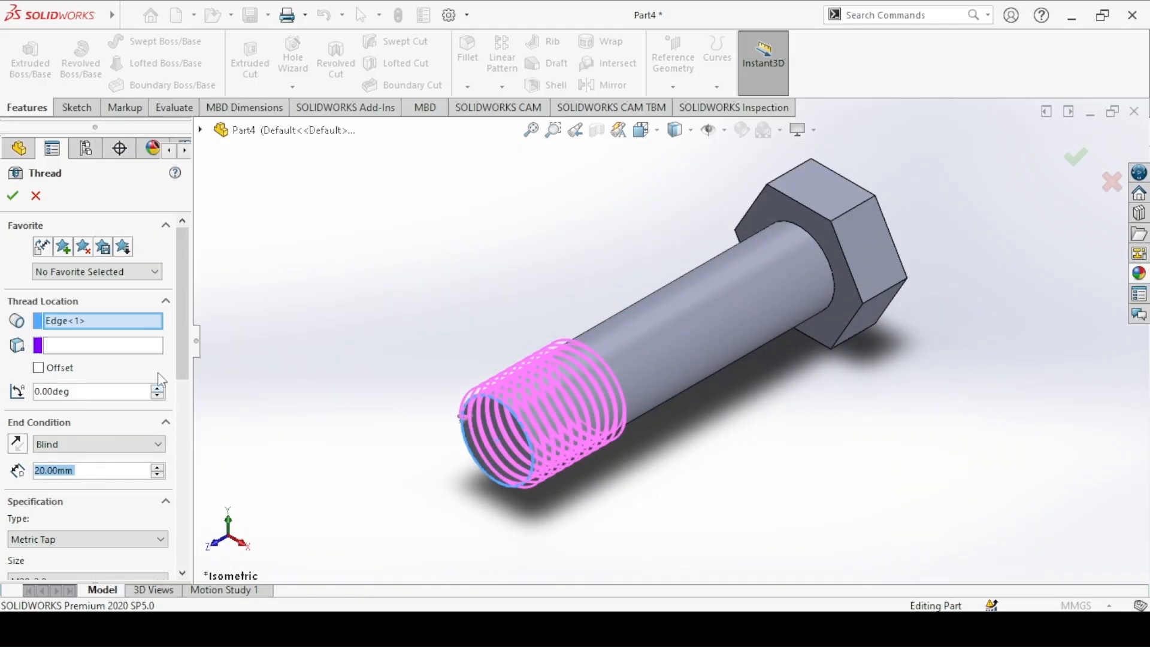
Step: Specify the thread type as Metric Die and the size as M14x2.0
scroll(90, 407, "down", 4)
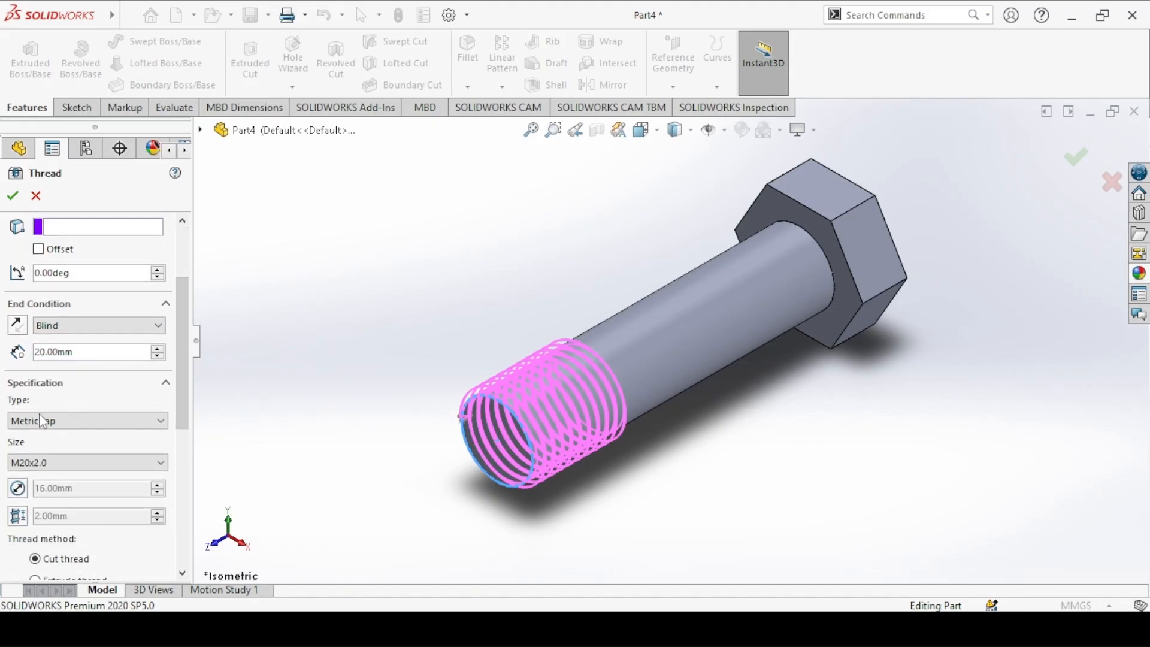
left_click(42, 421)
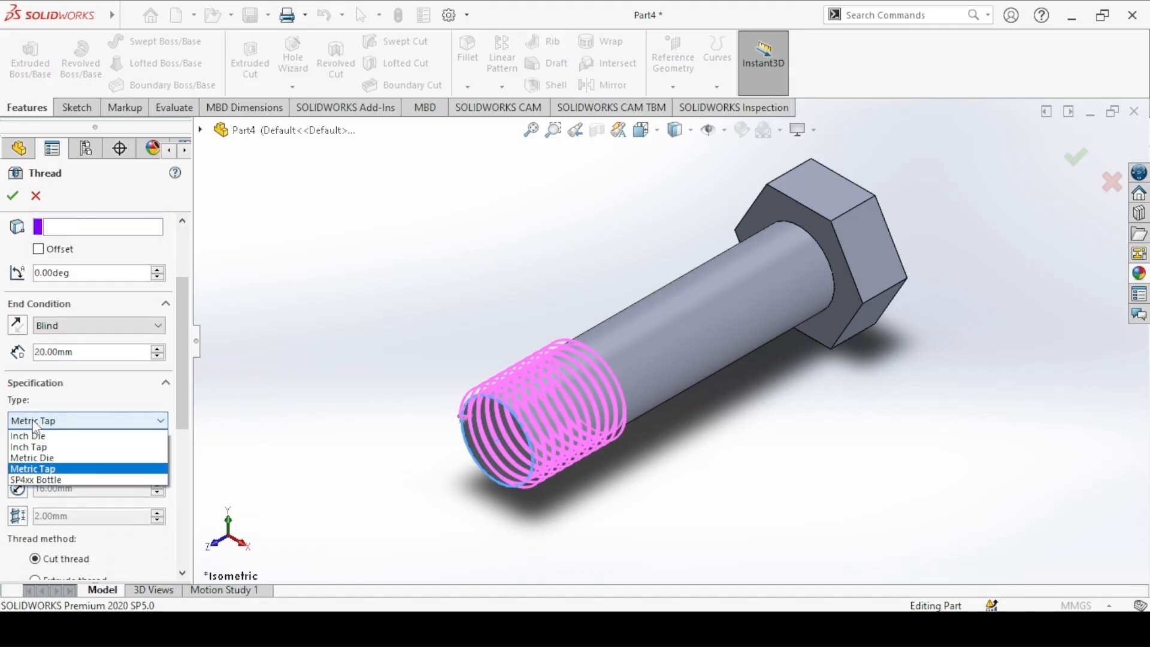
left_click(36, 458)
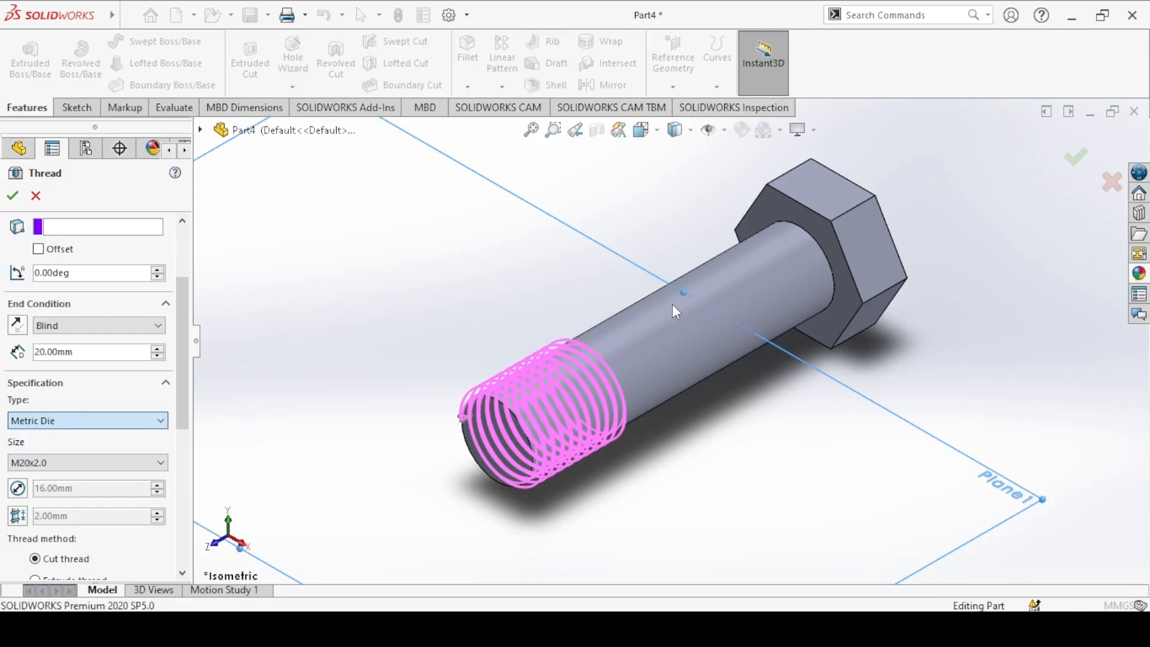
left_click(43, 462)
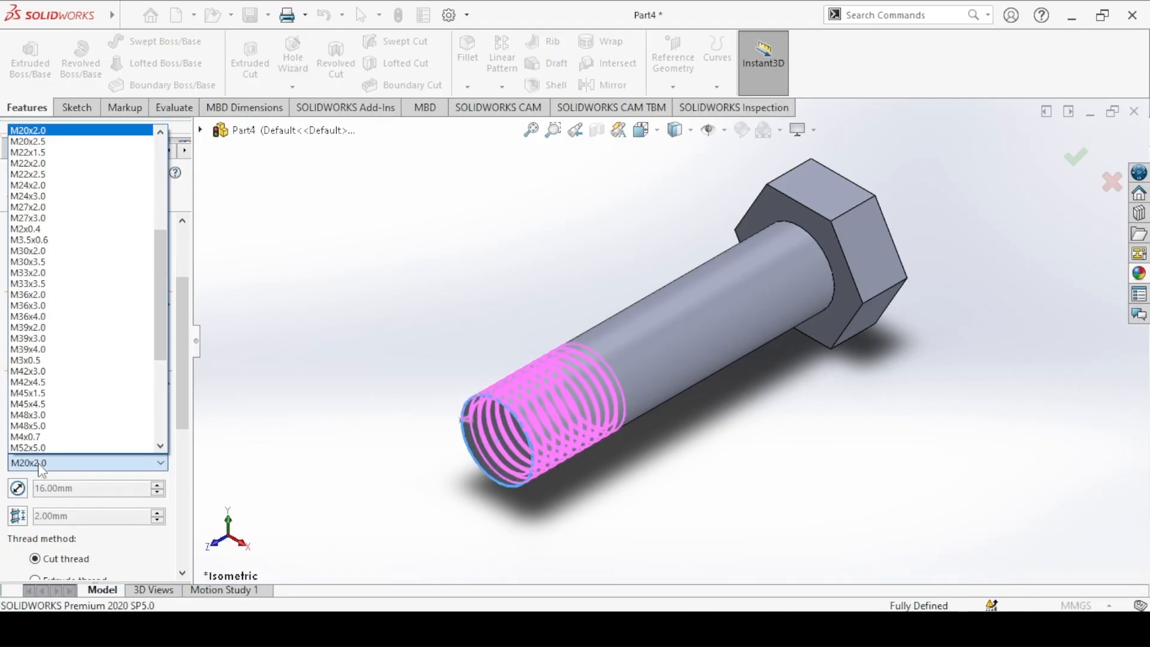
left_click_drag(159, 275, 157, 208)
left_click(60, 191)
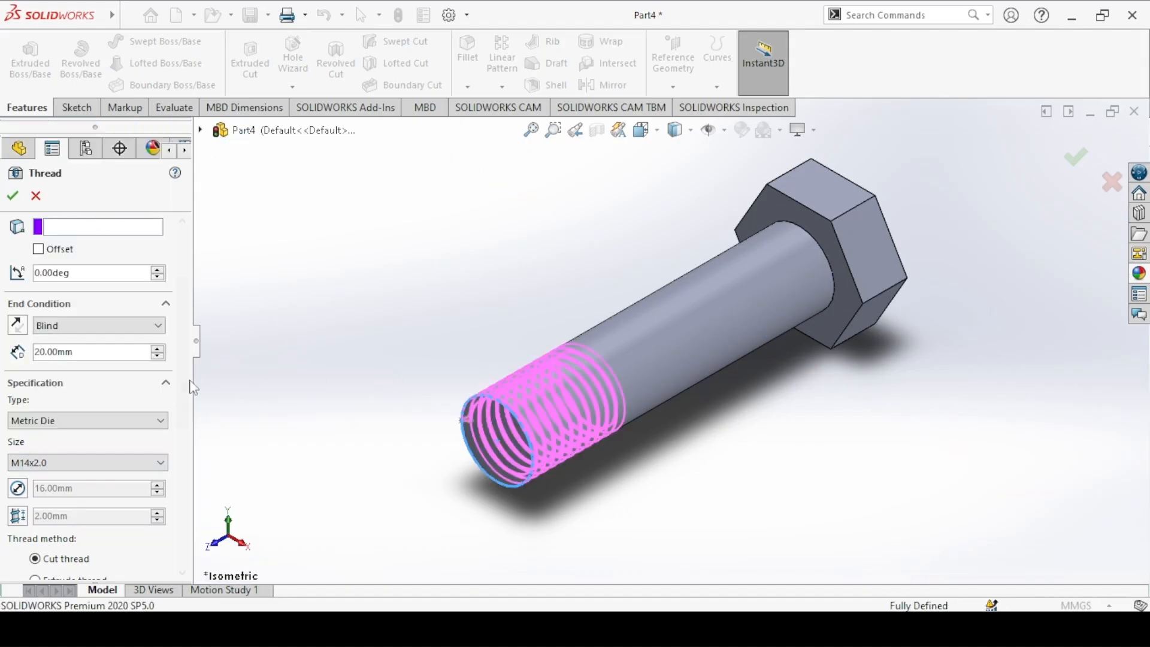
Step: Offset the thread start 2 mm outward beyond the shank end, maintain the thread length, and create it as a cut thread
scroll(192, 415, "down", 3)
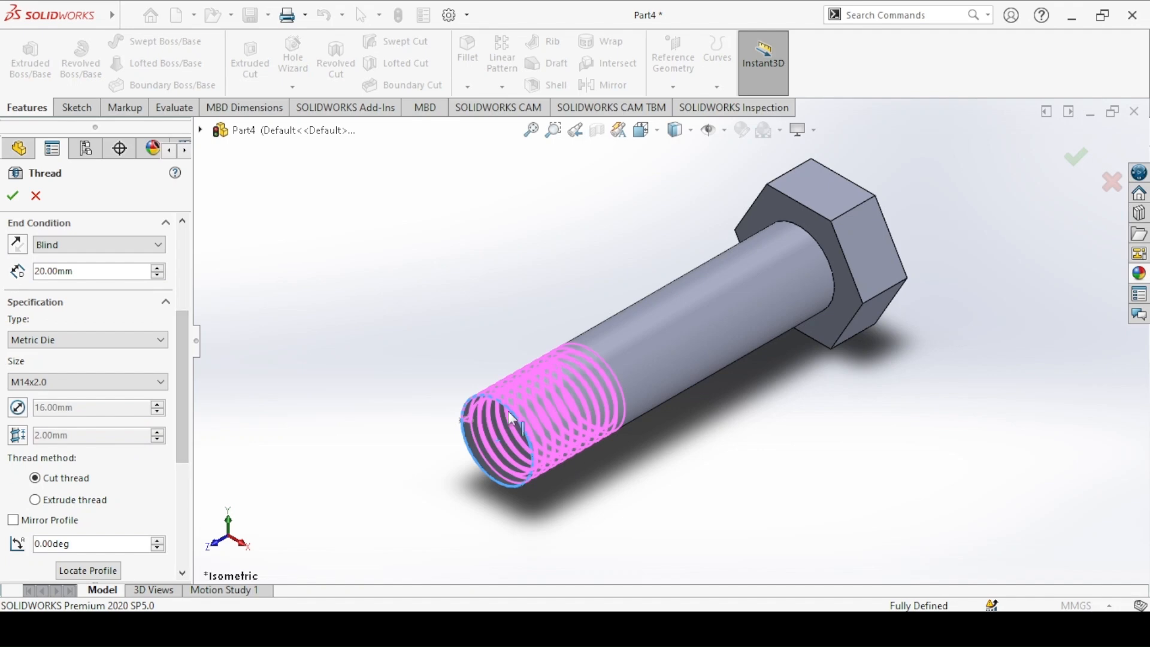
scroll(183, 323, "up", 6)
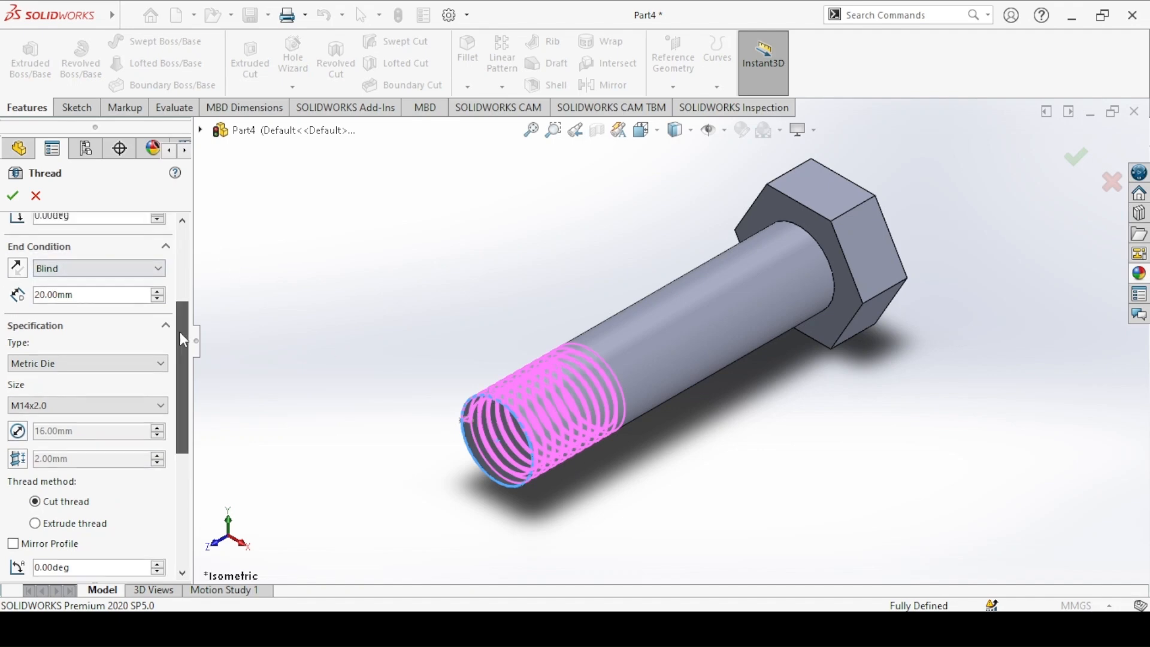
left_click(39, 302)
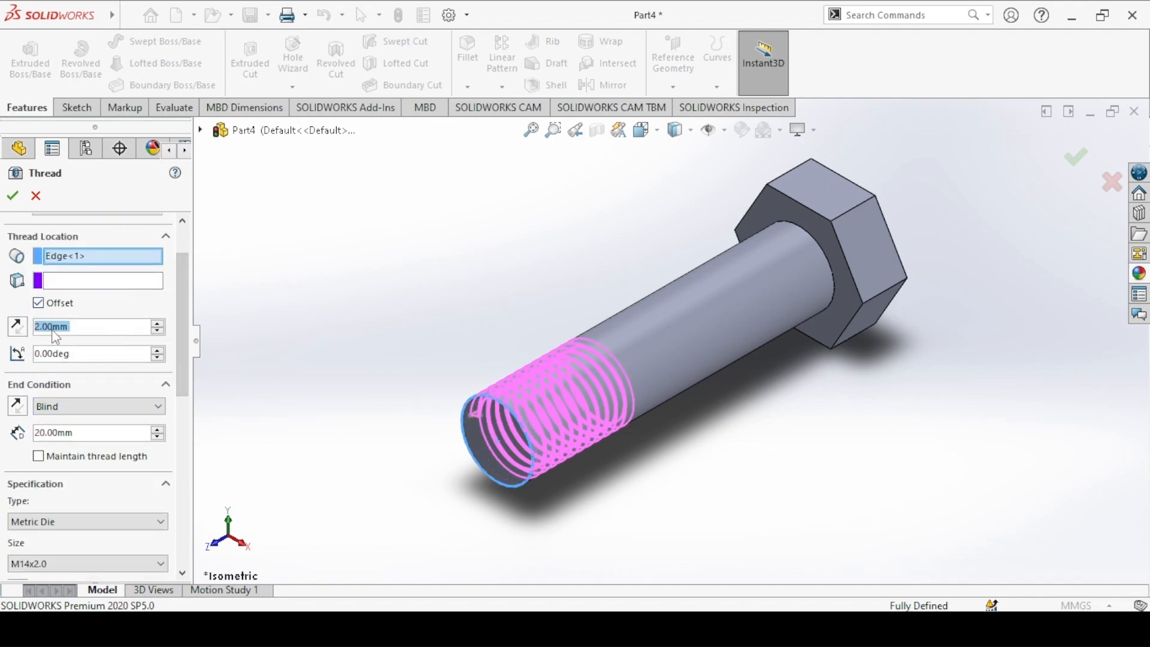
left_click(22, 328)
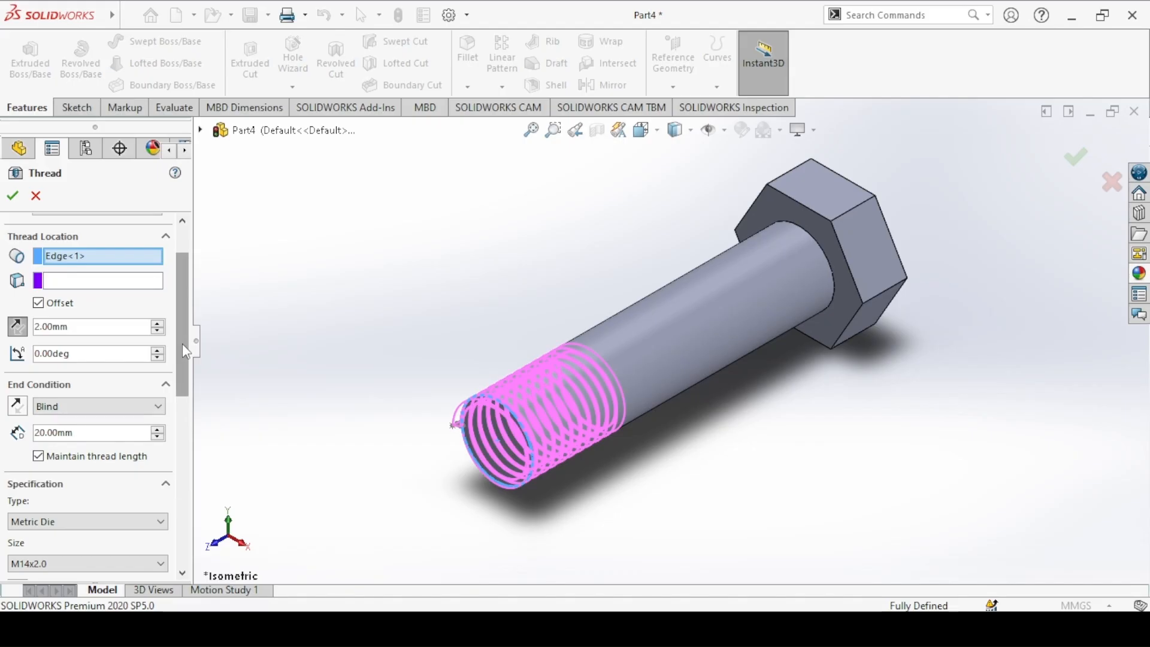
left_click_drag(181, 345, 177, 408)
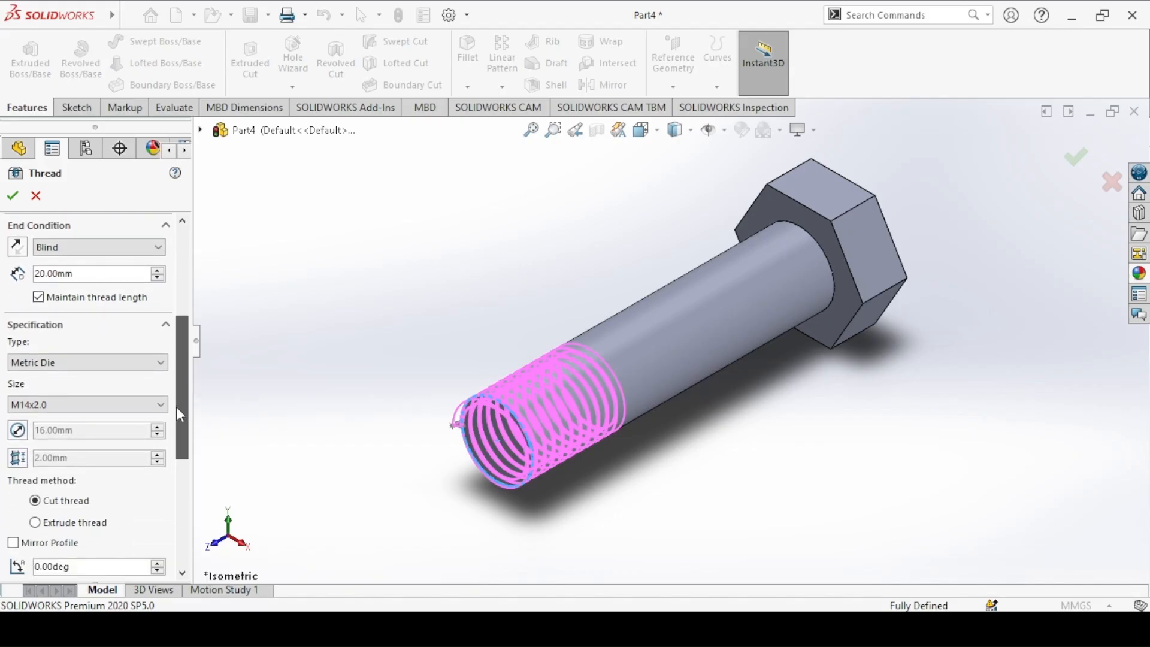
left_click(12, 197)
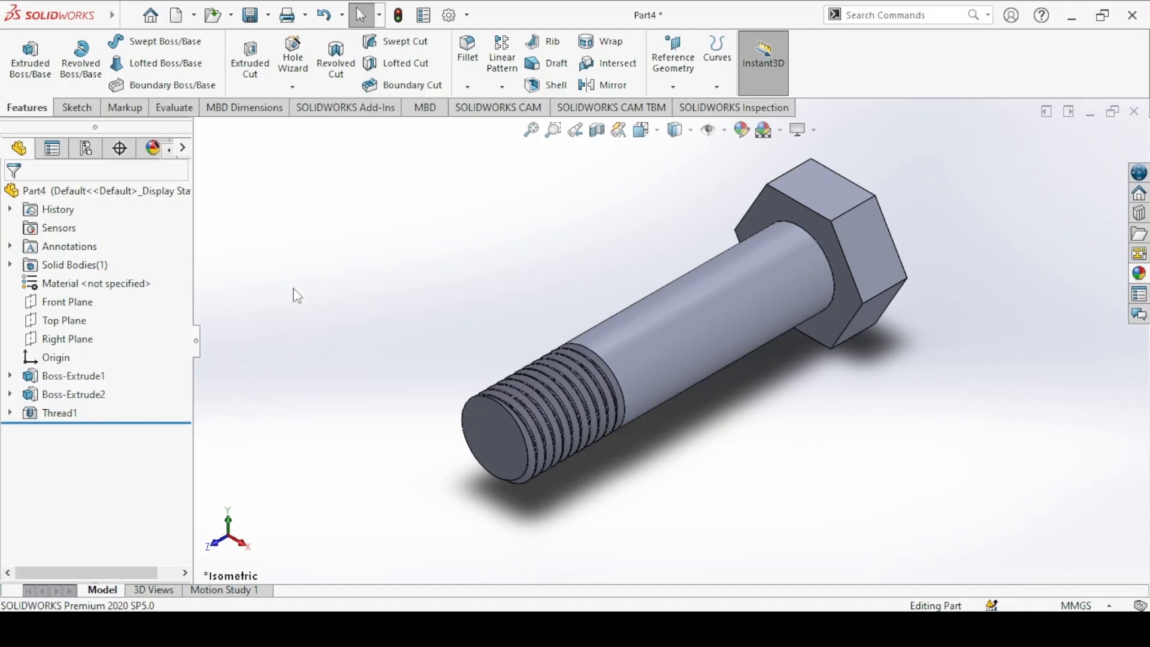
Step: Check the Bolt drawing, start an extruded cut on the hexagonal head's outer face, and sketch an origin-centred circle about 21 mm in diameter
left_click(436, 627)
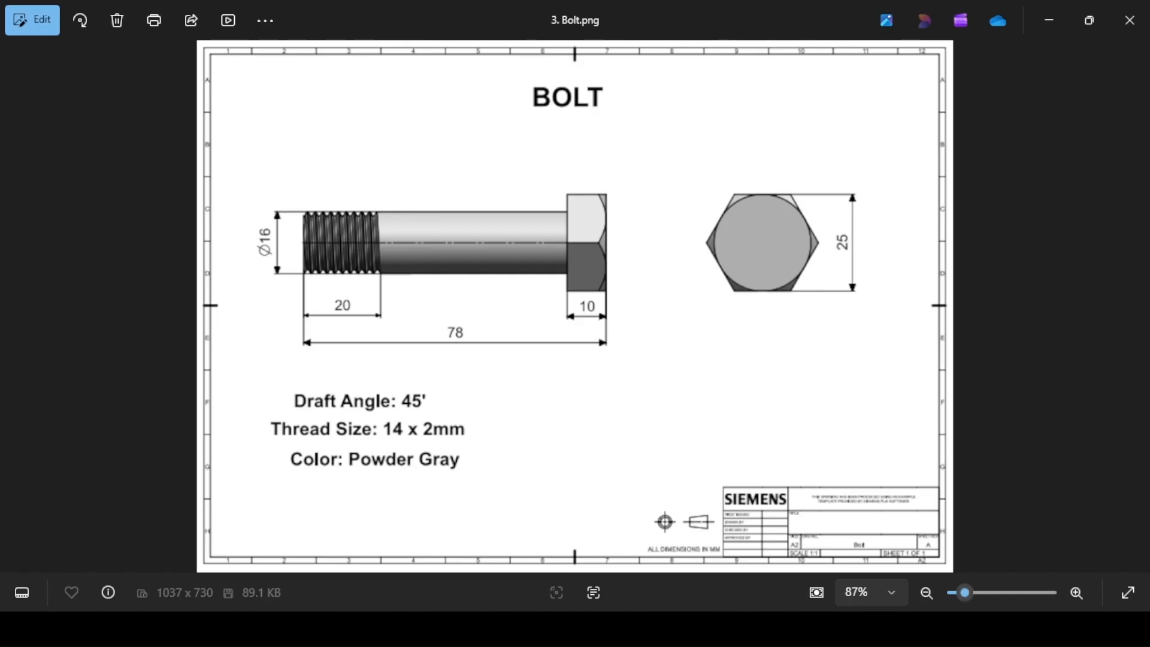
key("alt+Tab")
left_click(250, 63)
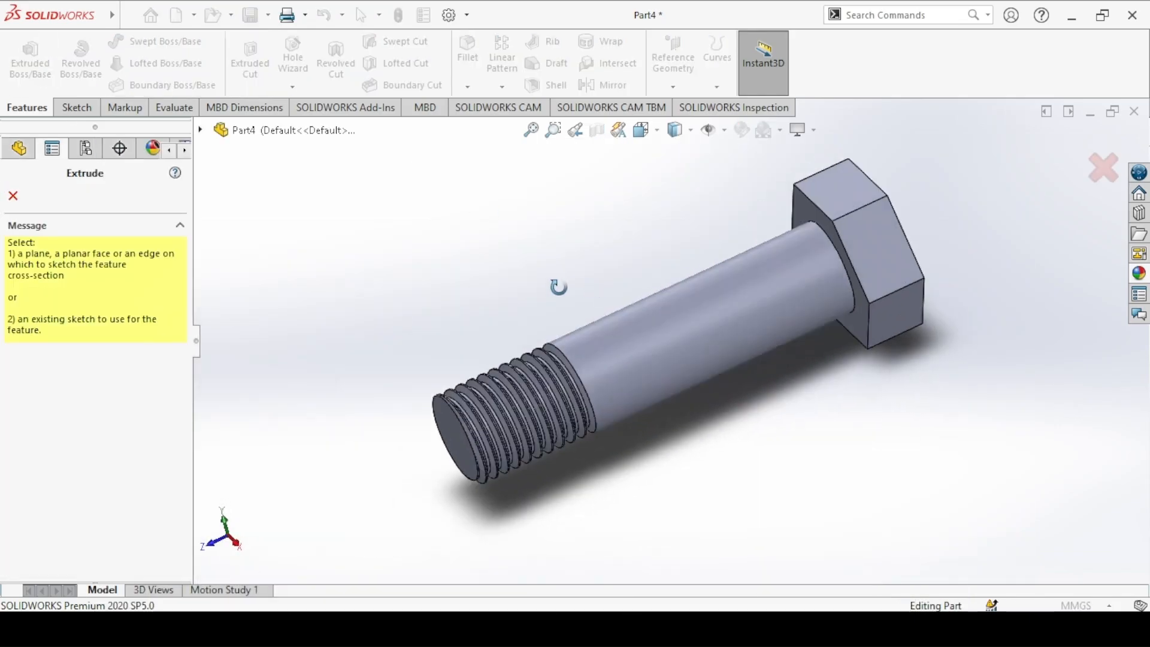
middle_click_drag(558, 288, 541, 282)
left_click(761, 239)
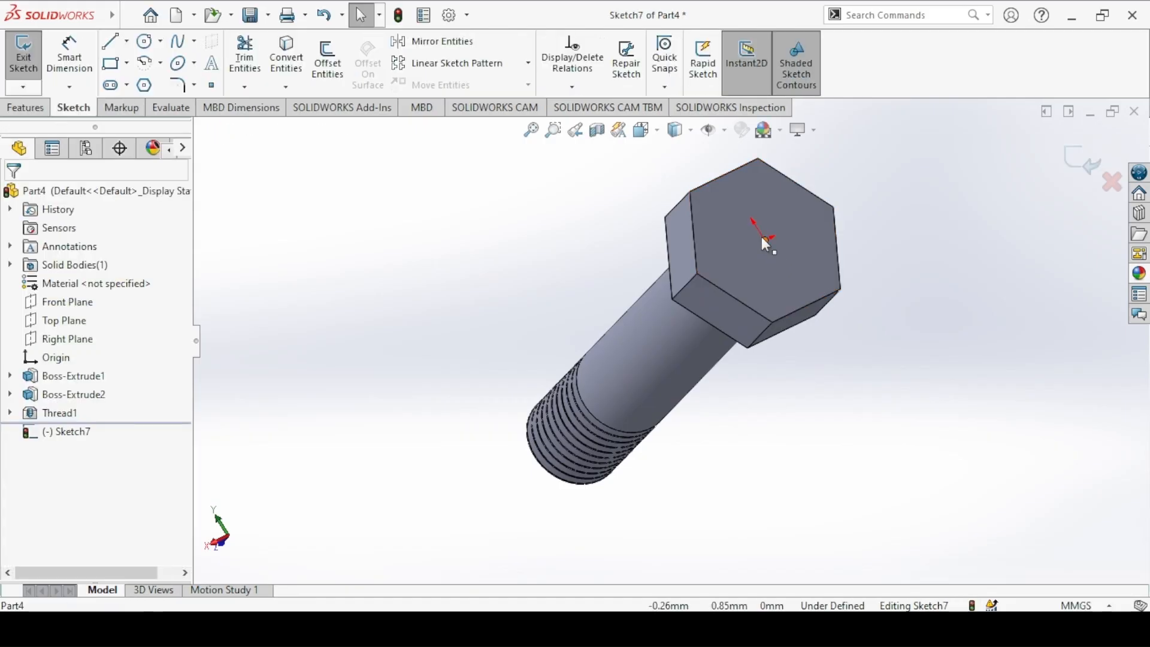
left_click(144, 40)
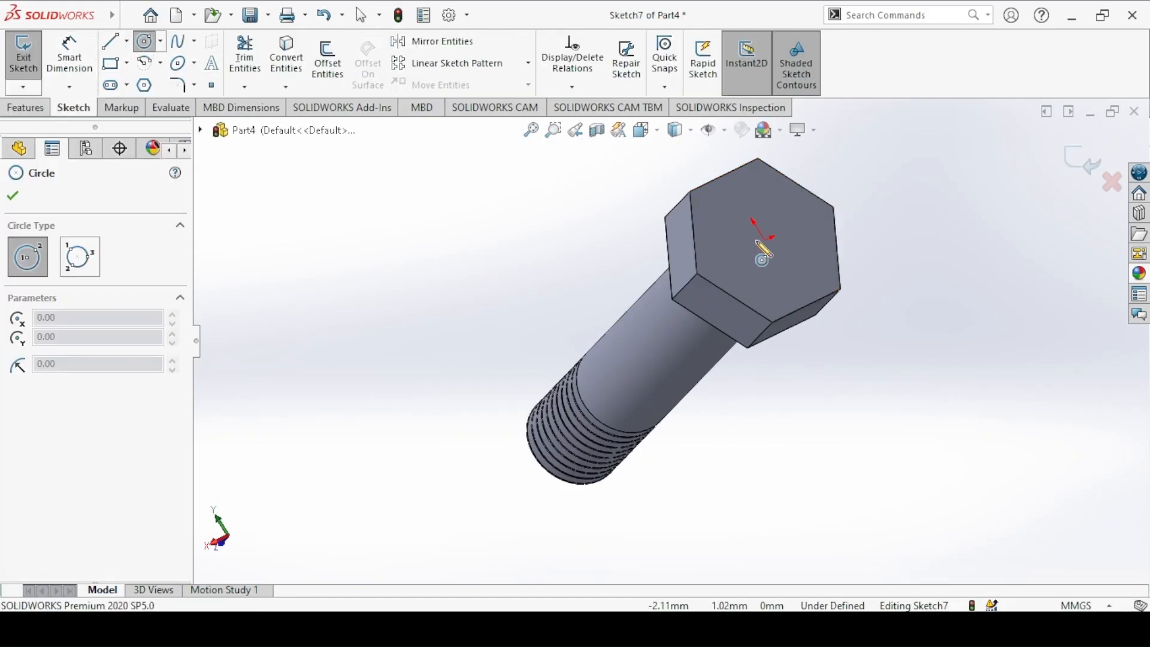
left_click(764, 240)
left_click(712, 202)
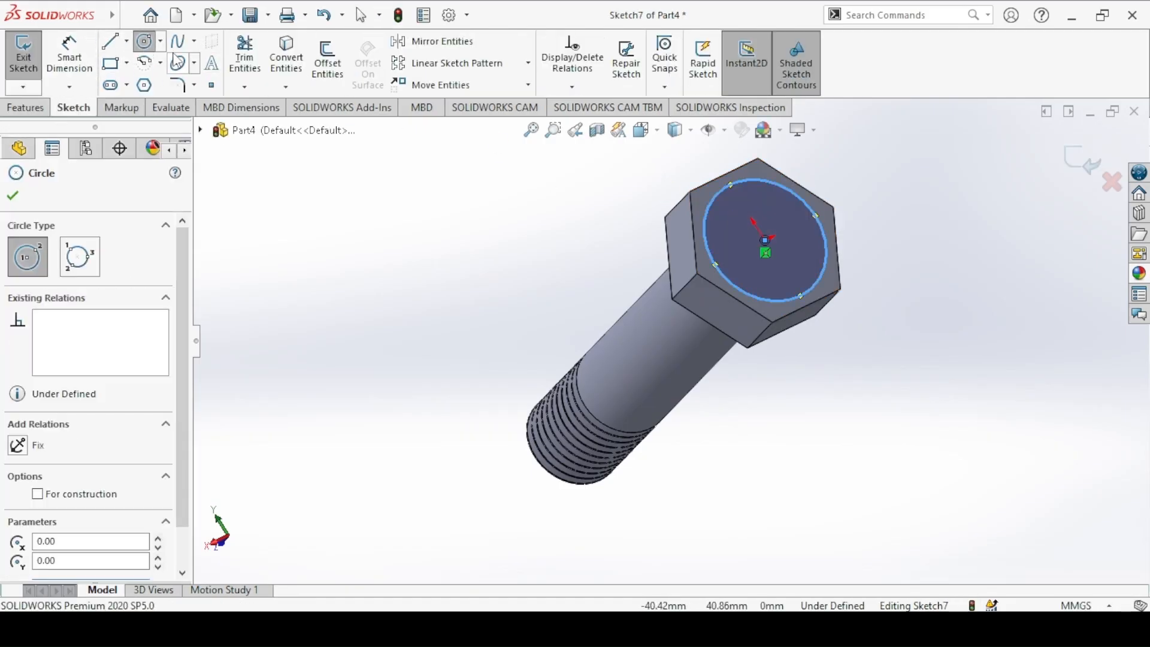
left_click(144, 41)
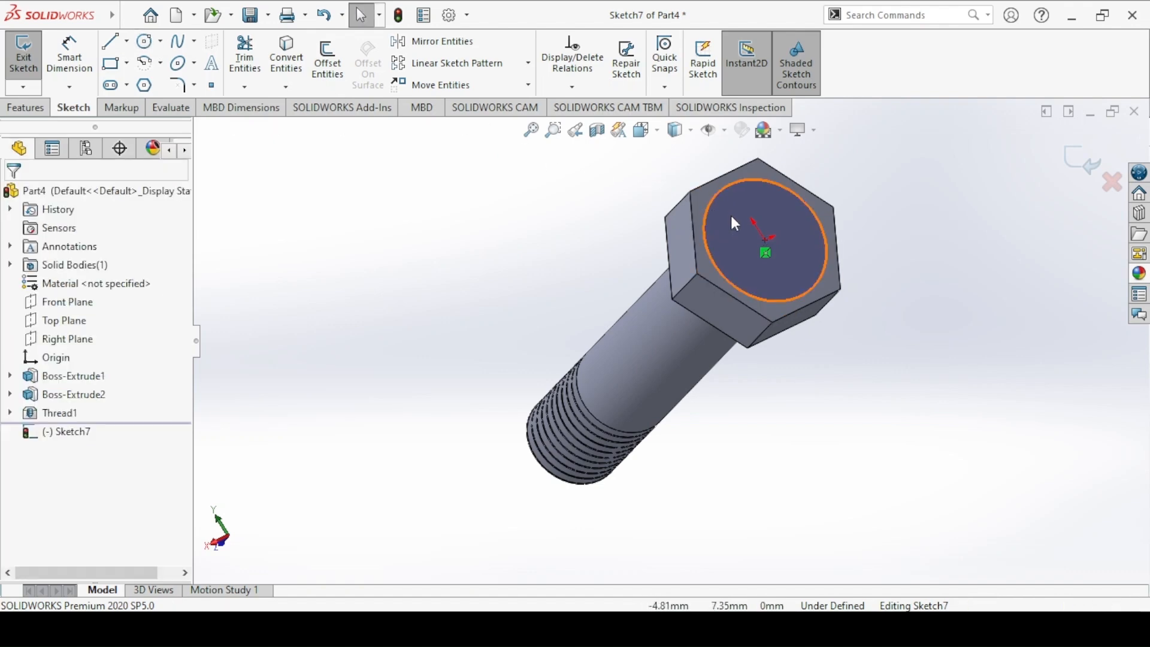
Step: Make the circle tangent to one edge of the hexagonal head
left_click(716, 192)
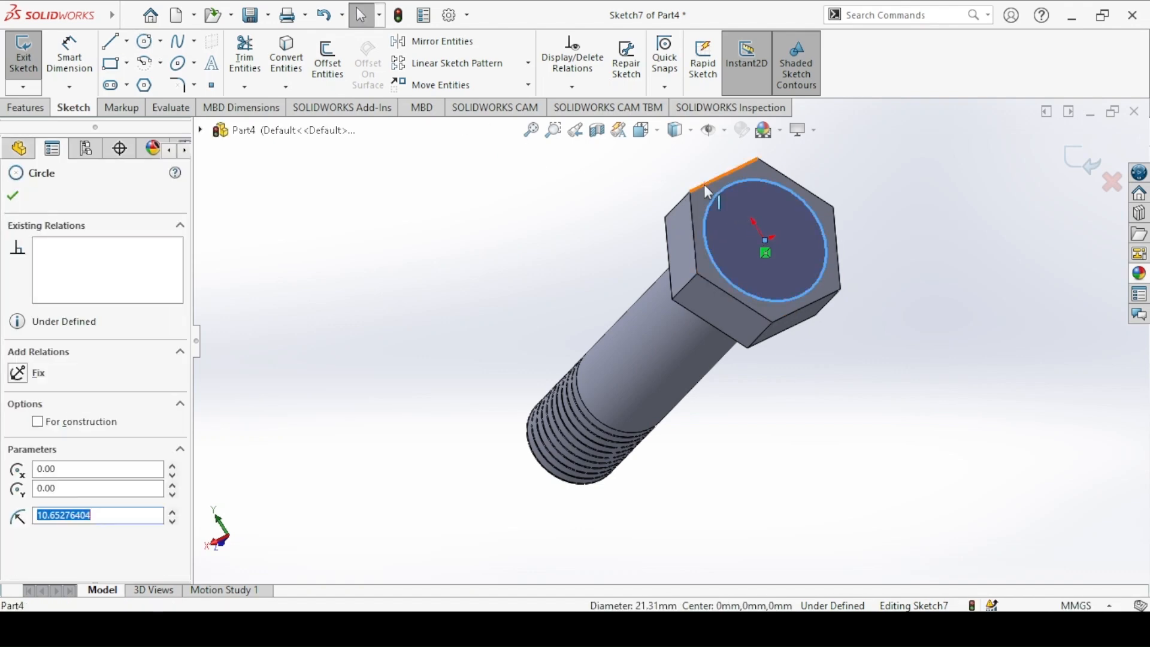
left_click(703, 184, "ctrl")
left_click(752, 110)
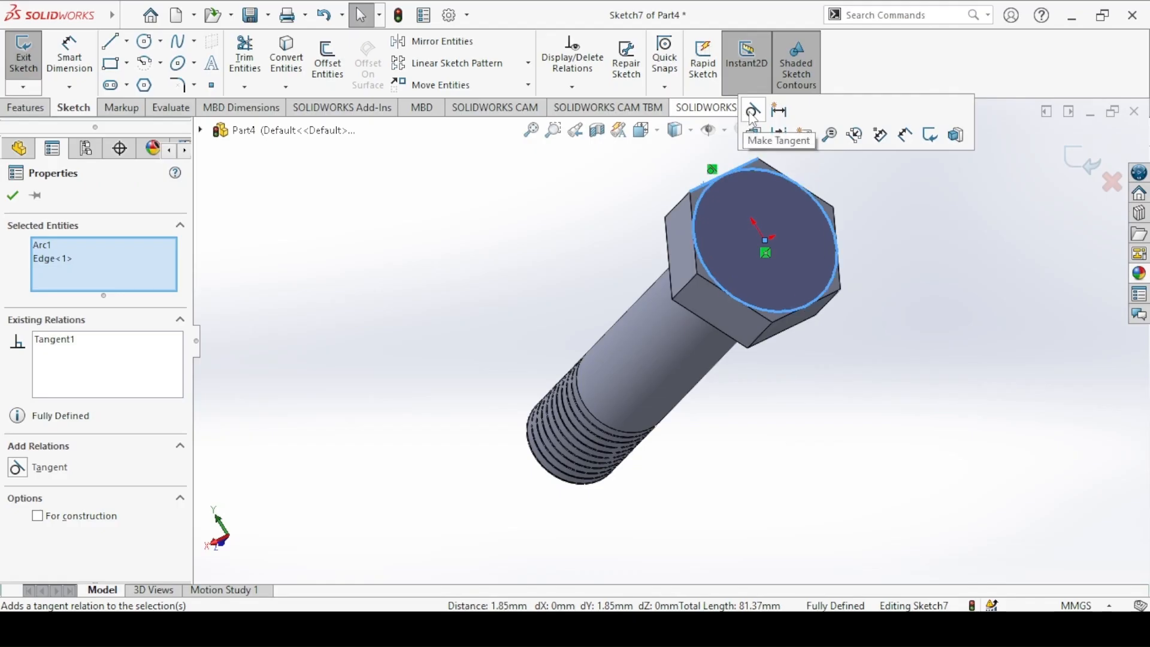
left_click(576, 211)
Step: Finish the sketch, set the blind cut depth to 10 mm per the Bolt drawing, and flip the side to cut
left_click(22, 58)
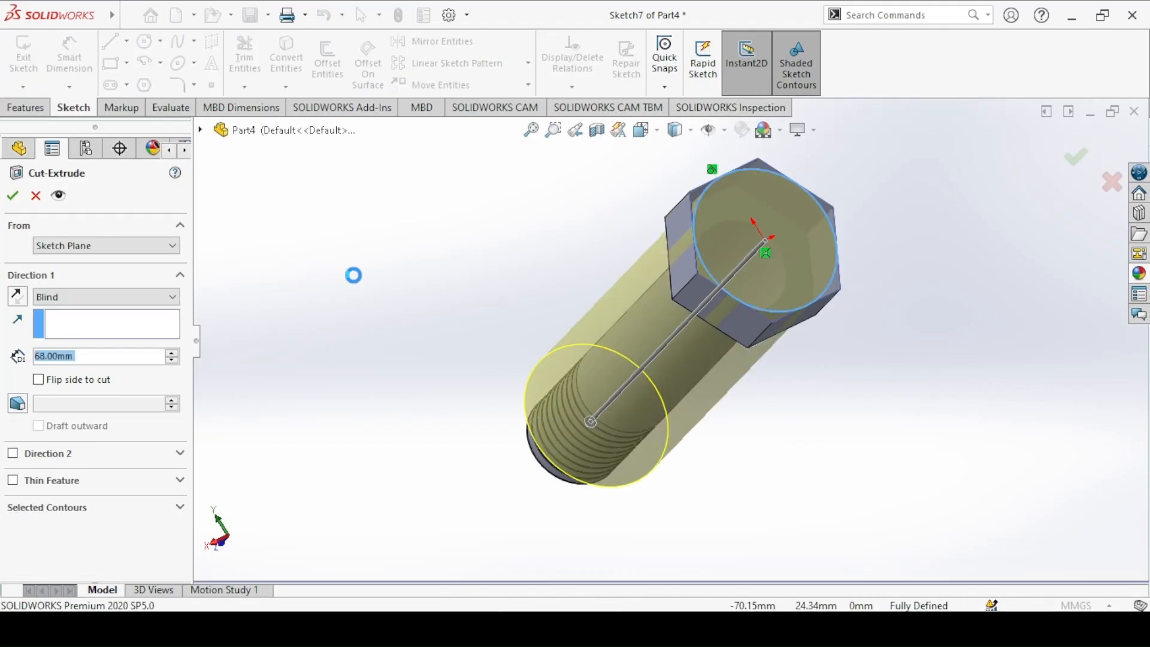
key("ctrl+7")
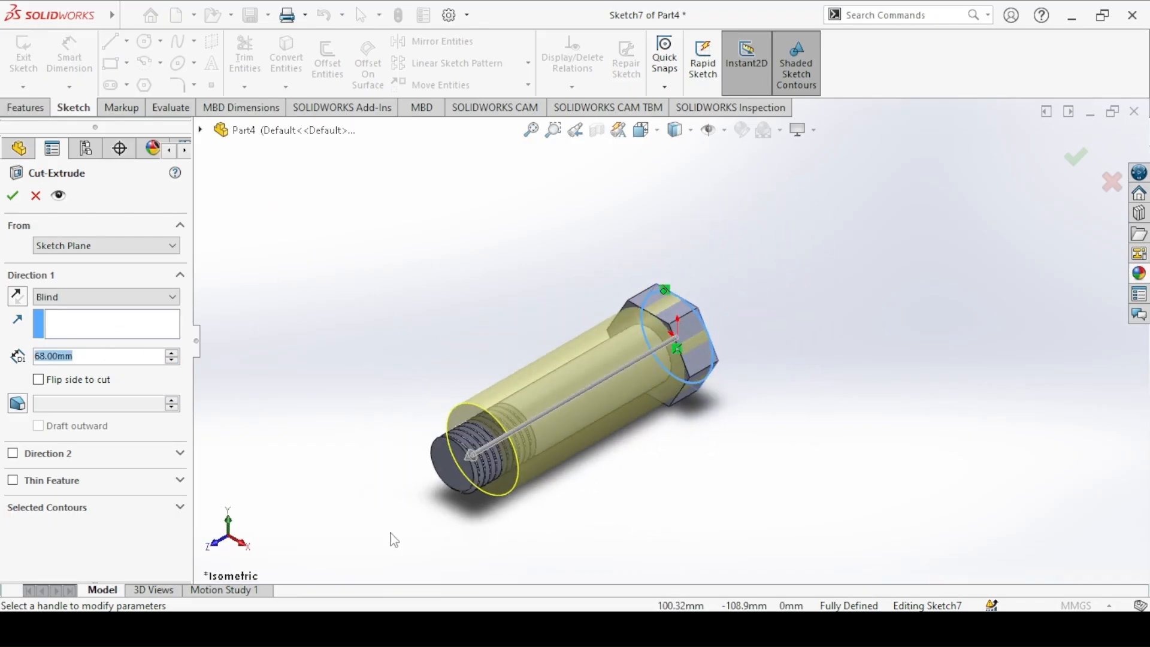
key("alt+Tab")
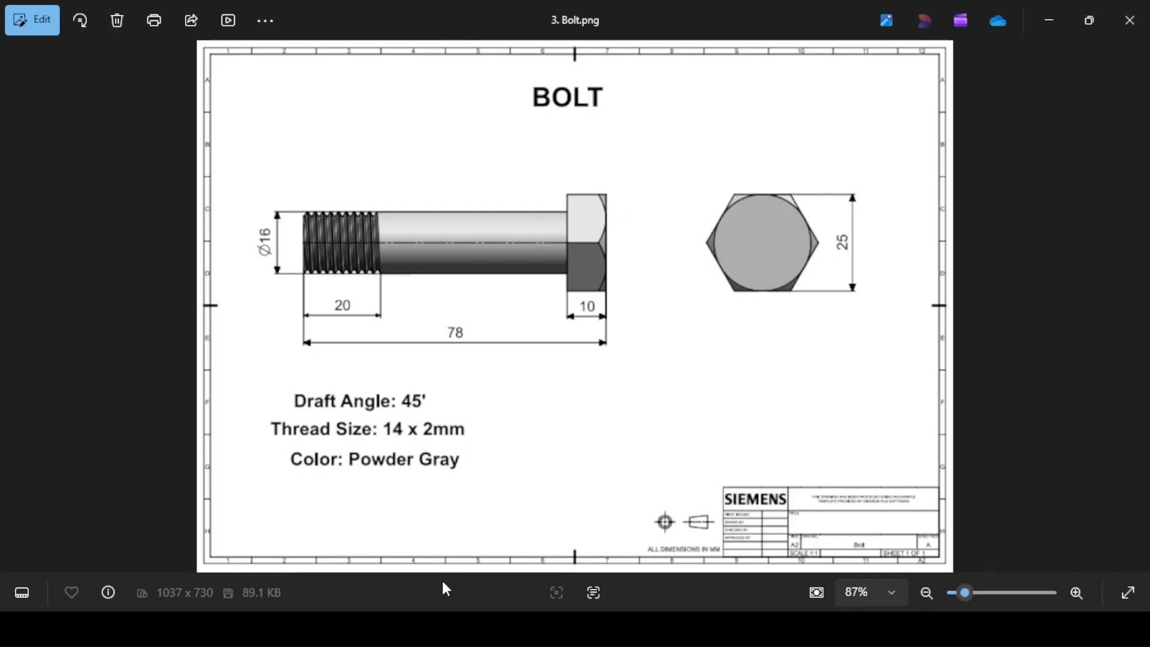
key("alt+Tab")
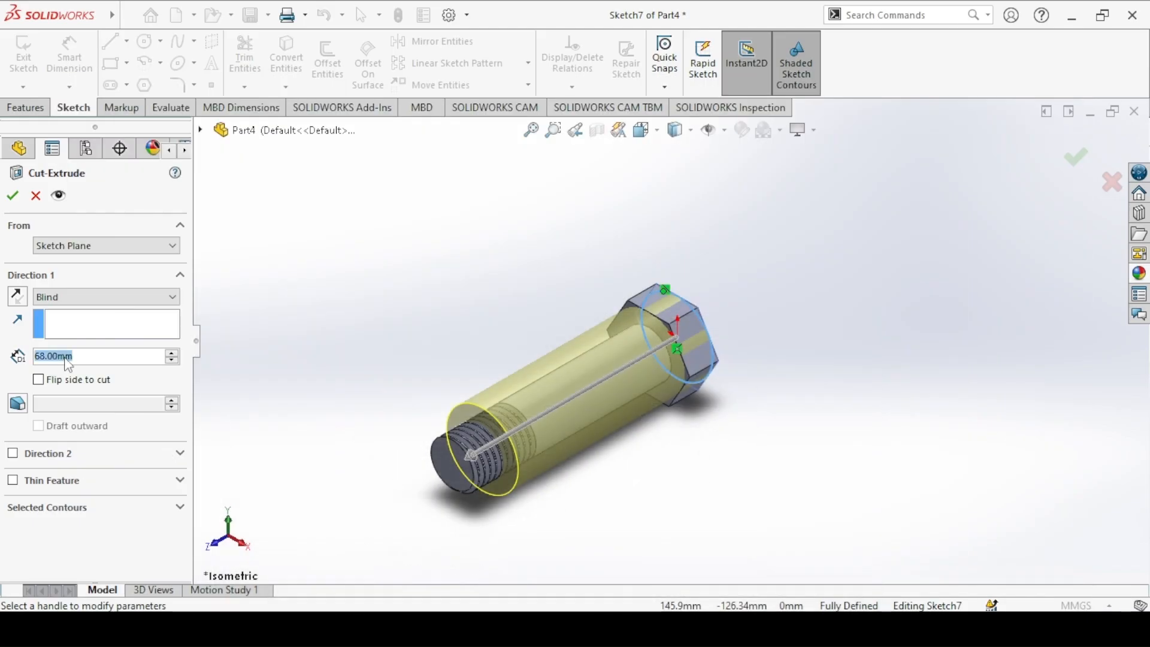
type("10")
key("Return")
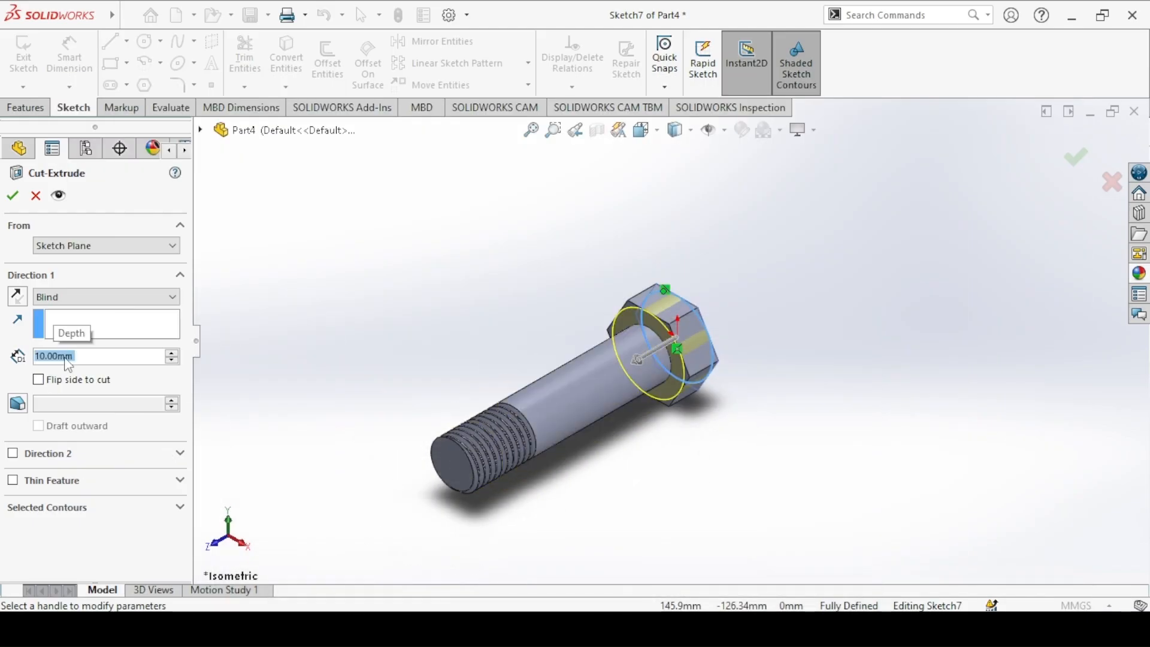
left_click(39, 379)
Step: Add a 45° draft to the cut to chamfer the head's corners, complete it, and return to the isometric view
middle_click_drag(454, 351, 419, 353)
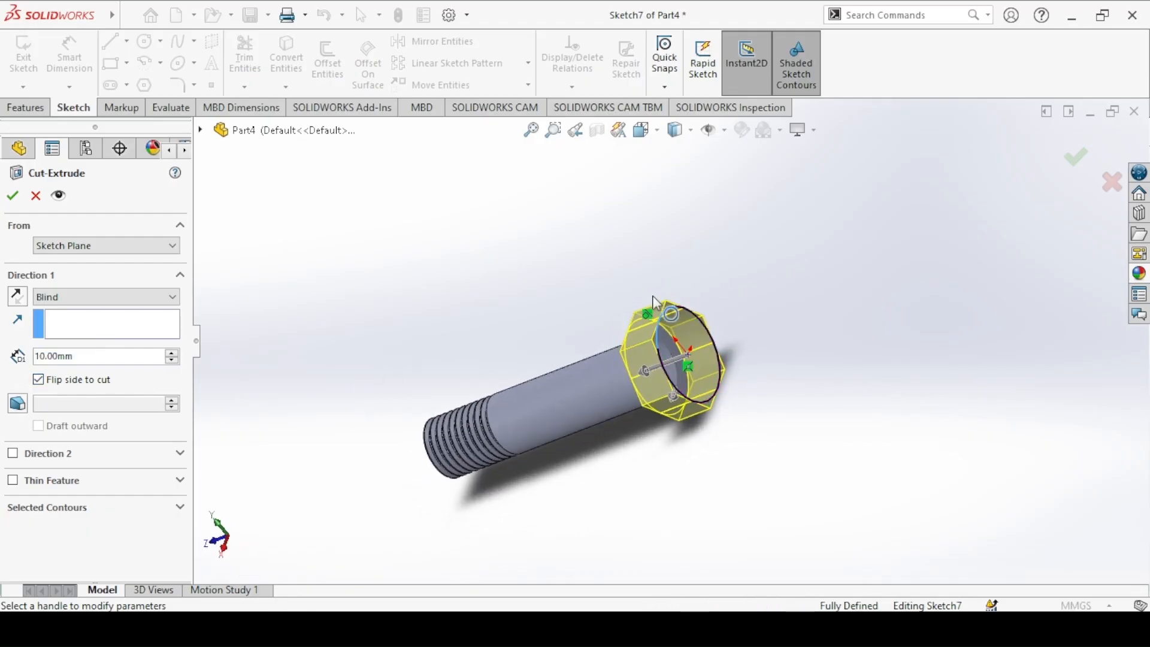
left_click(17, 402)
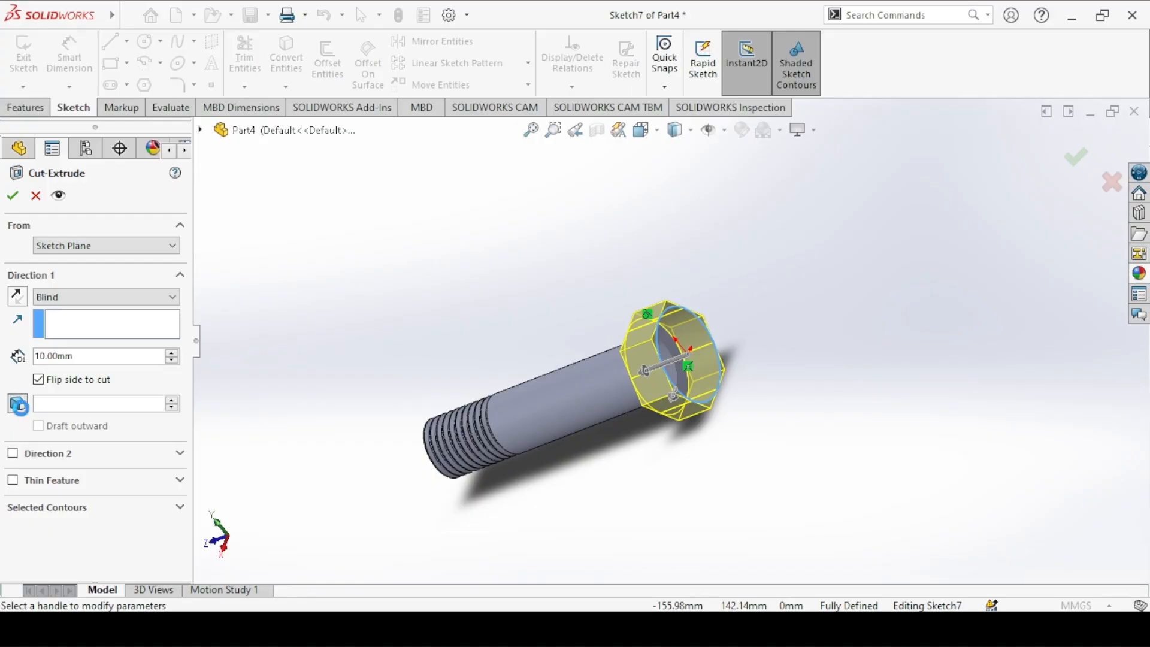
key("alt+Tab")
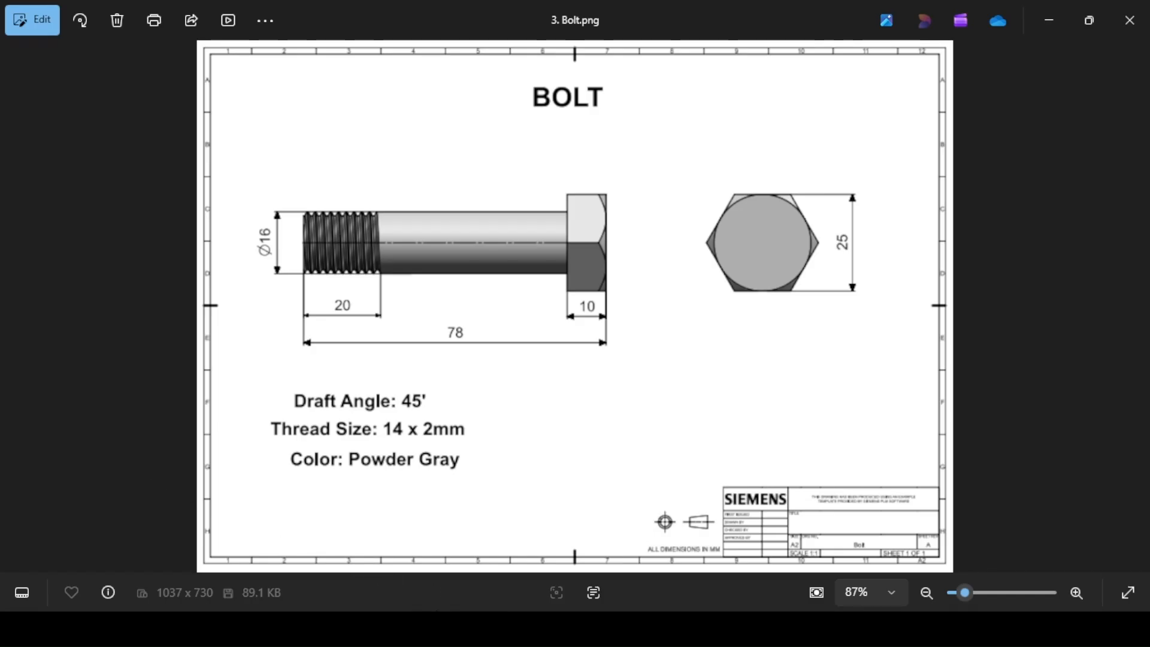
key("alt+Tab")
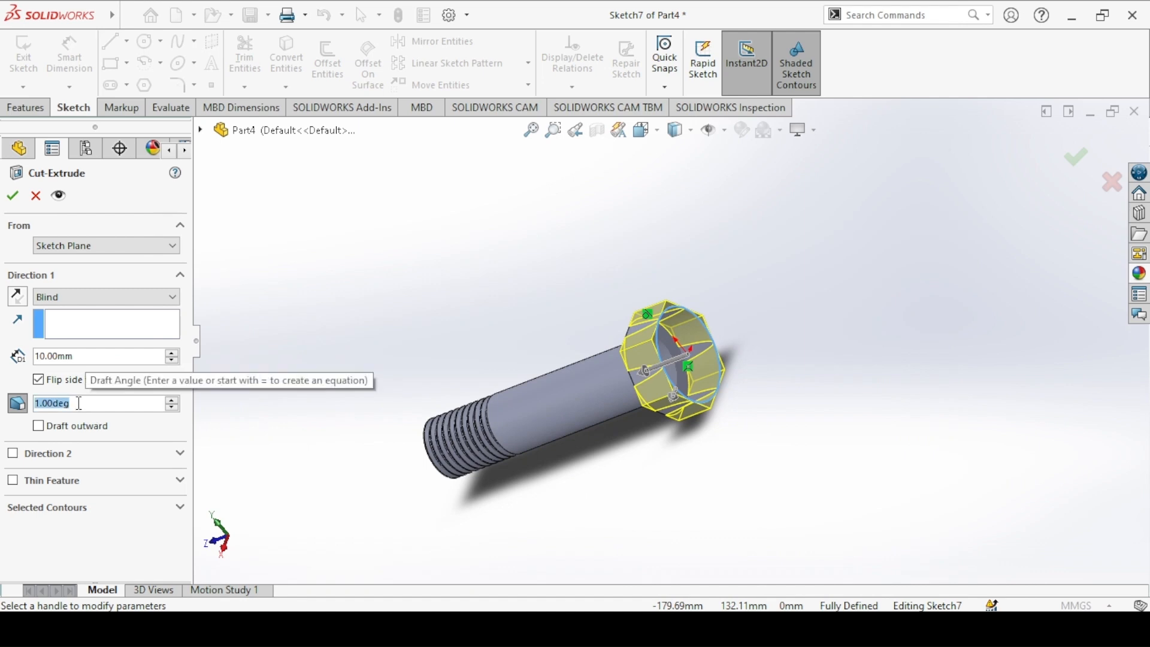
type("45")
key("Return")
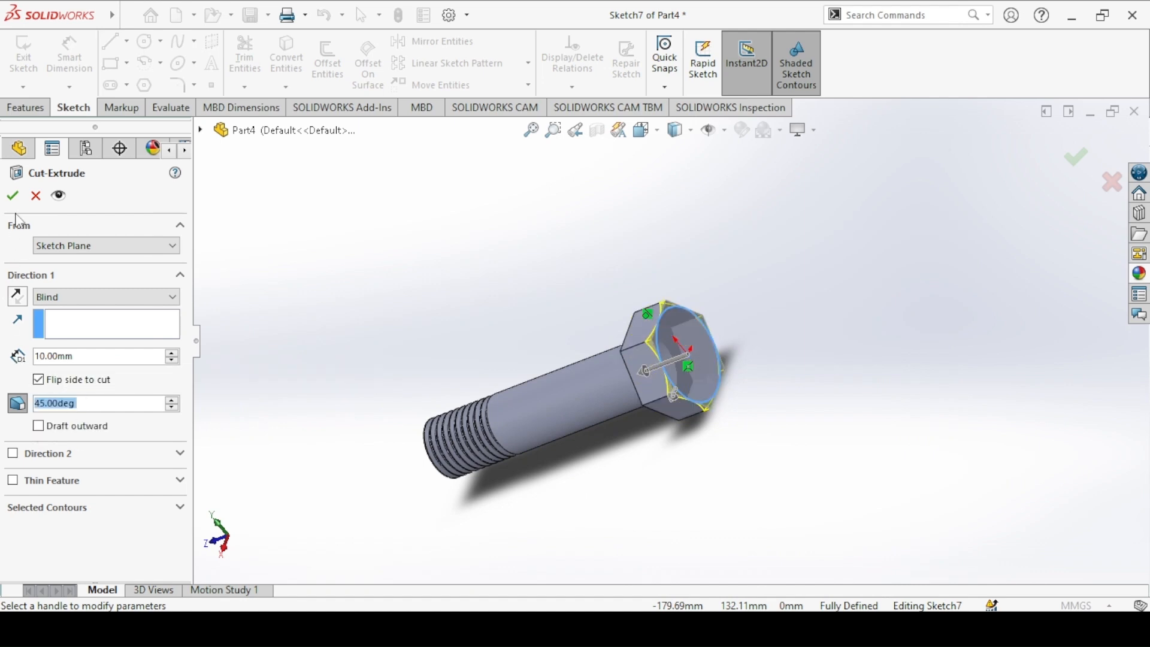
left_click(12, 195)
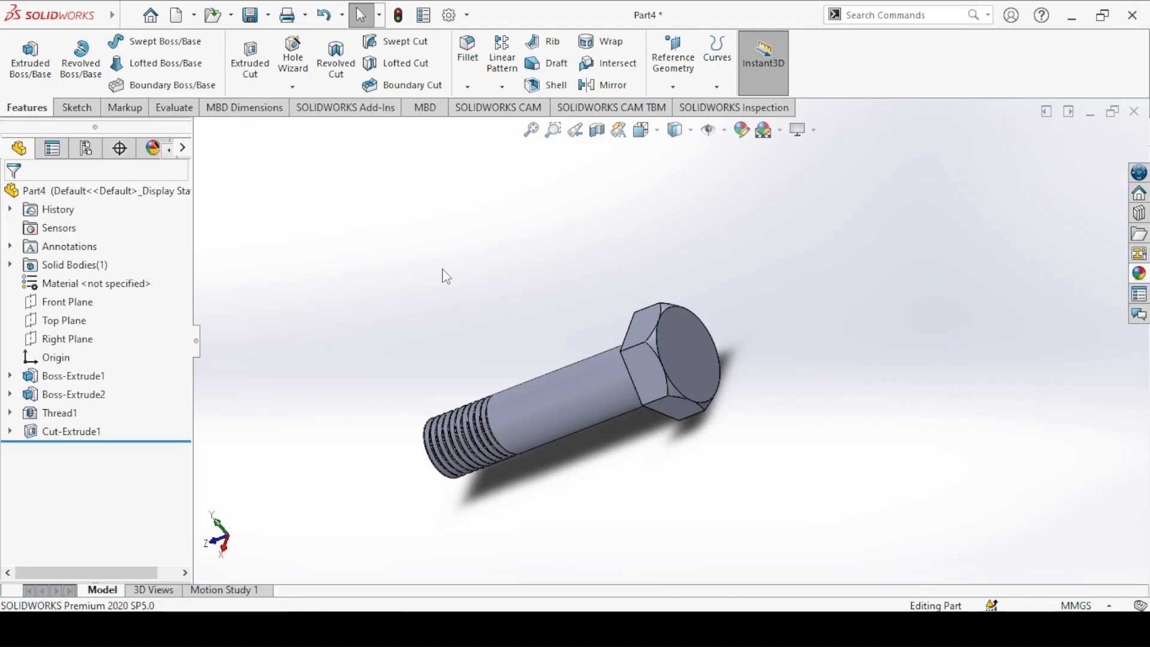
middle_click_drag(446, 277, 483, 357)
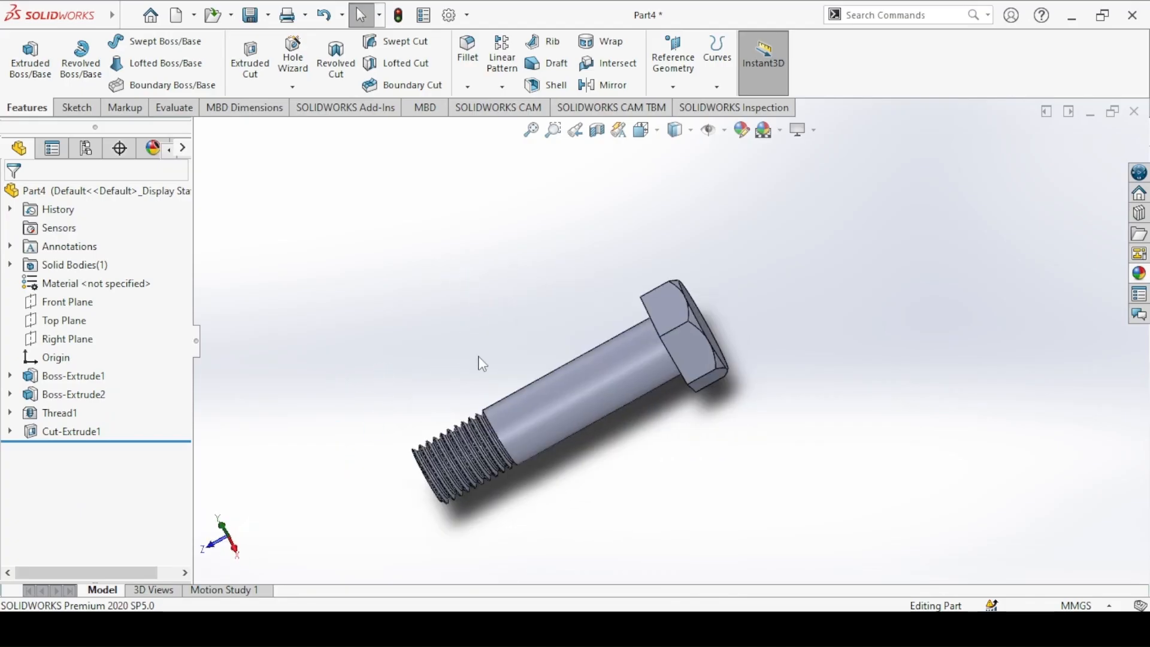
key("ctrl+7")
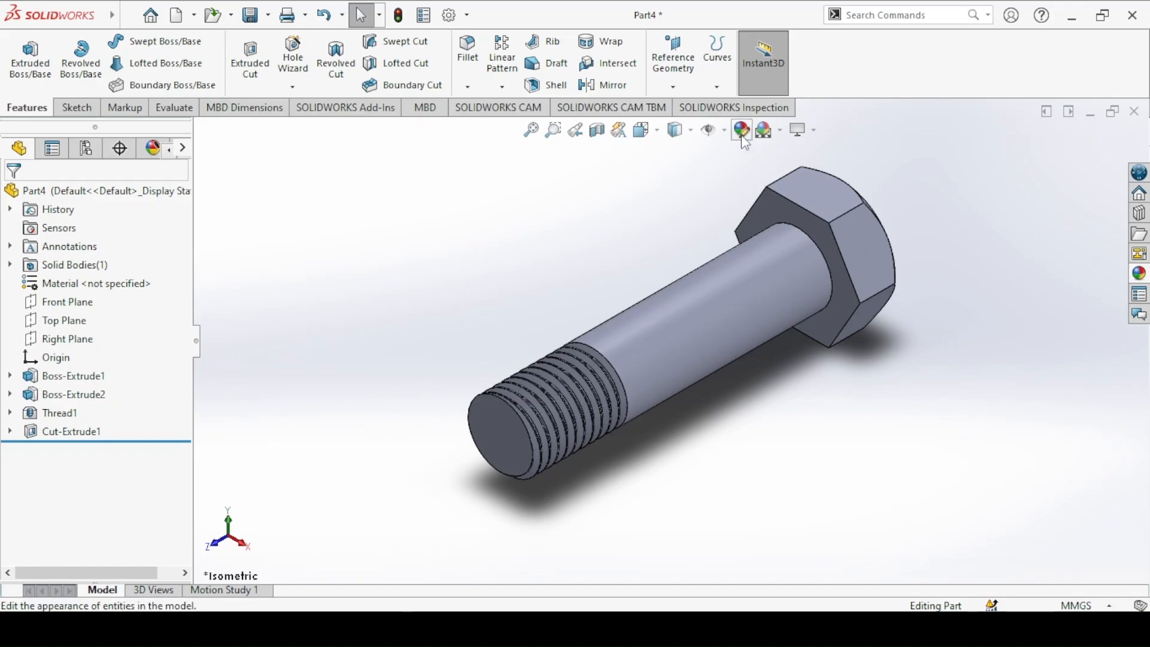
Step: Apply a light grey standard colour to the whole bolt part
left_click(742, 132)
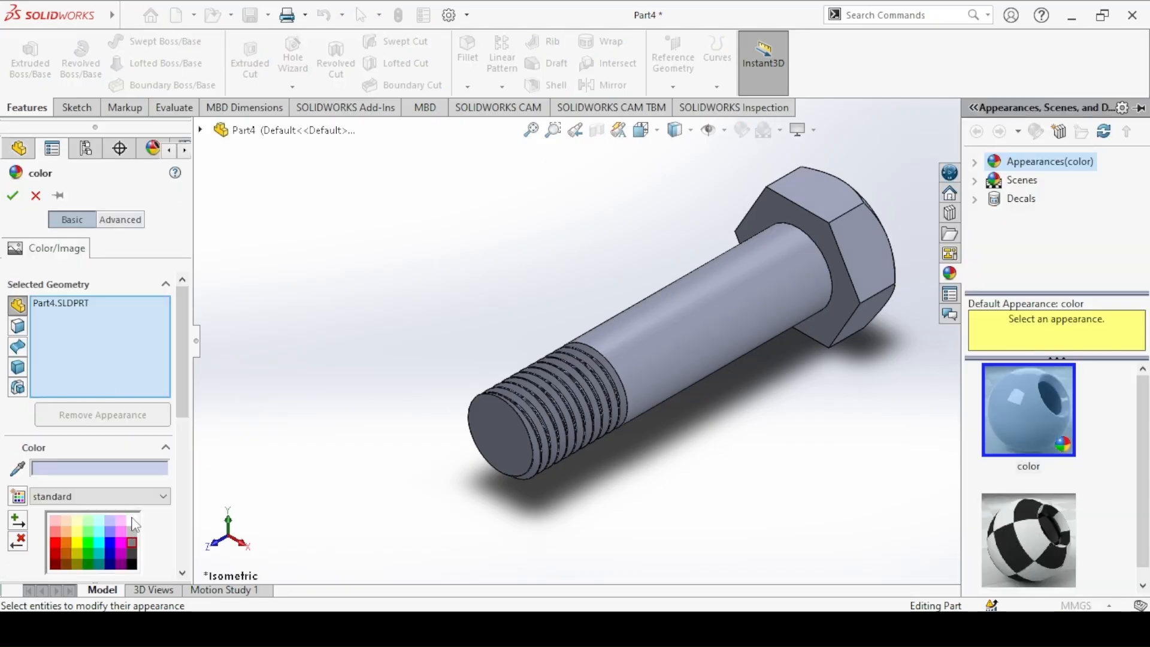
left_click(132, 520)
left_click(12, 195)
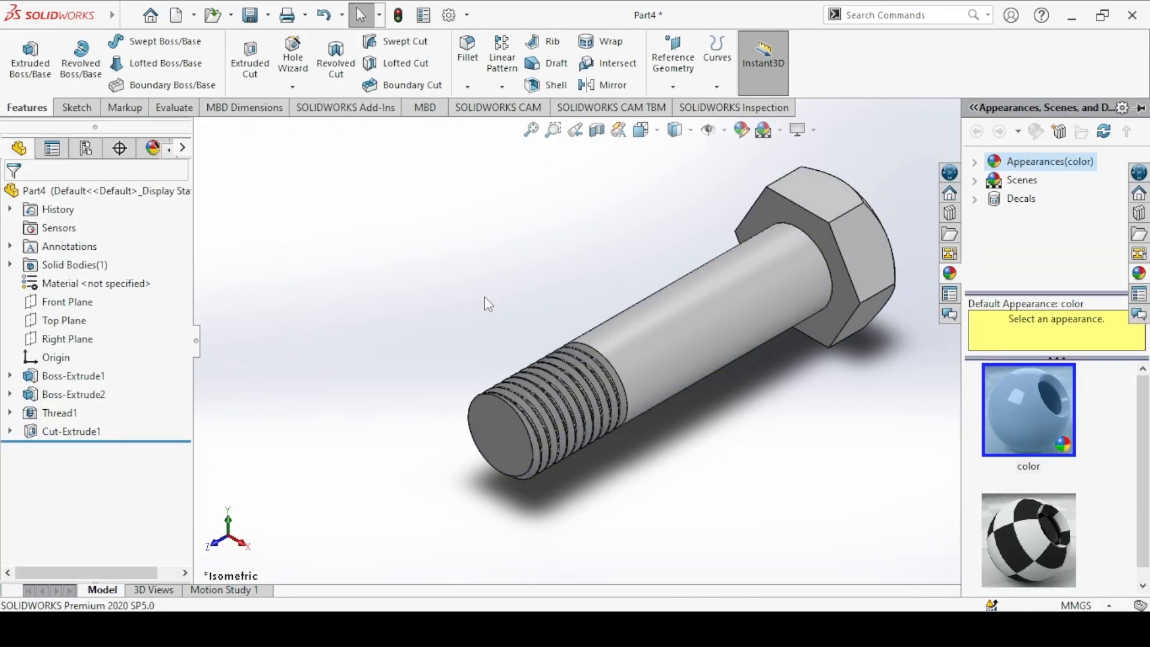
Step: Save the part as "3. Bolt" in the Machinist's Jack folder
left_click(248, 15)
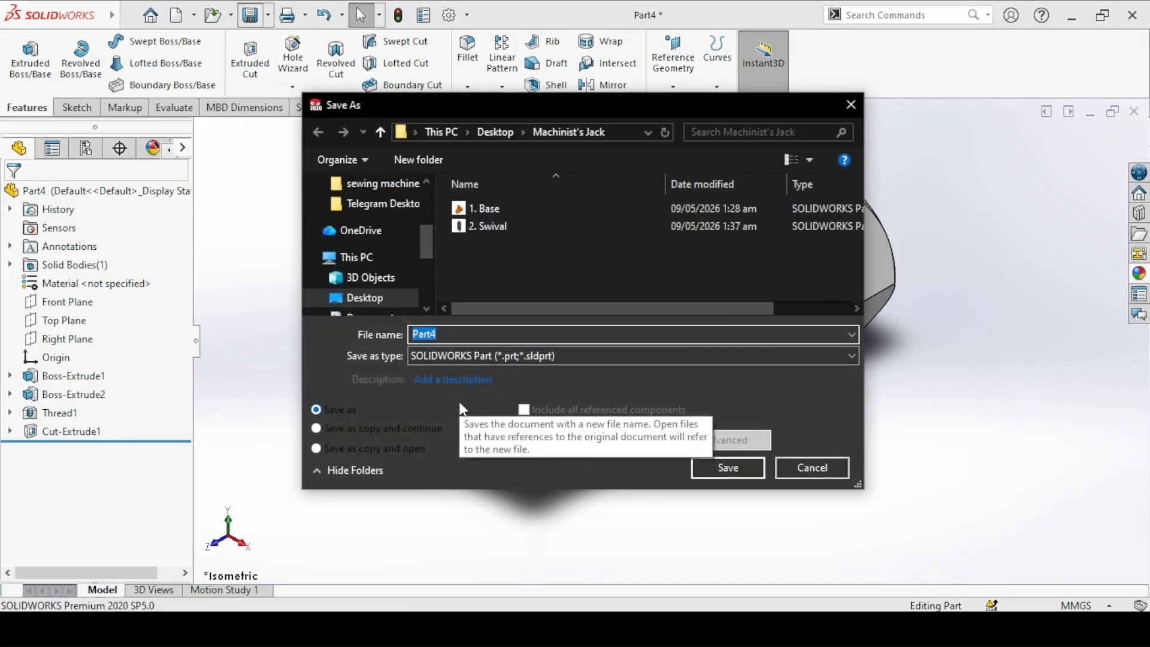
type("4.")
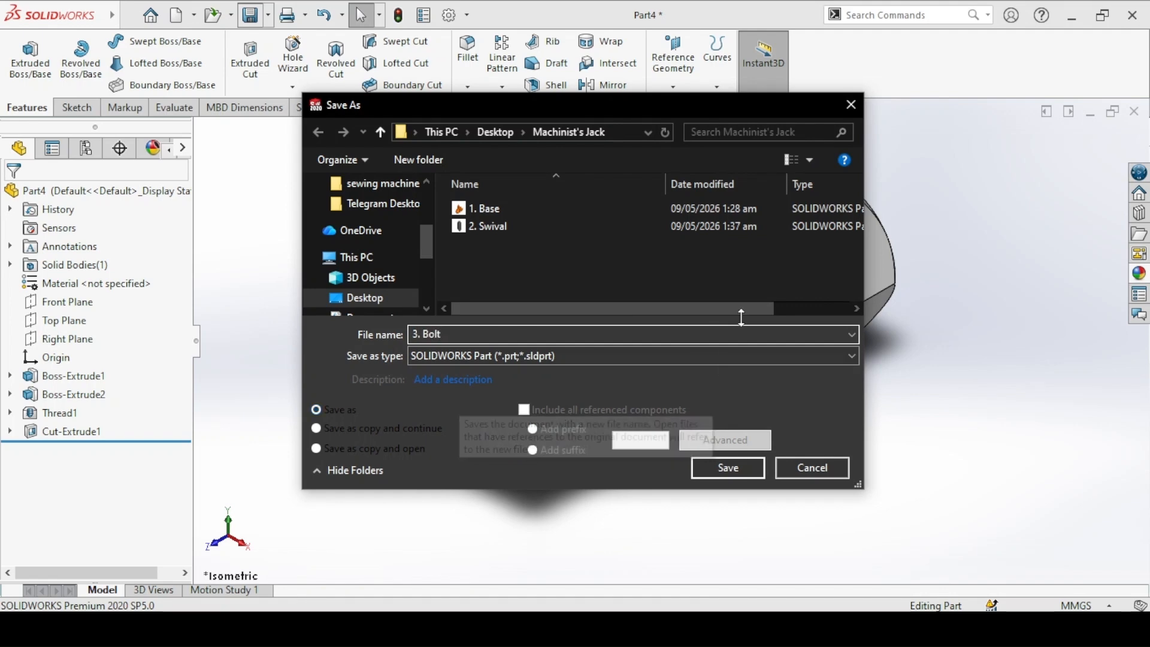
left_click(728, 468)
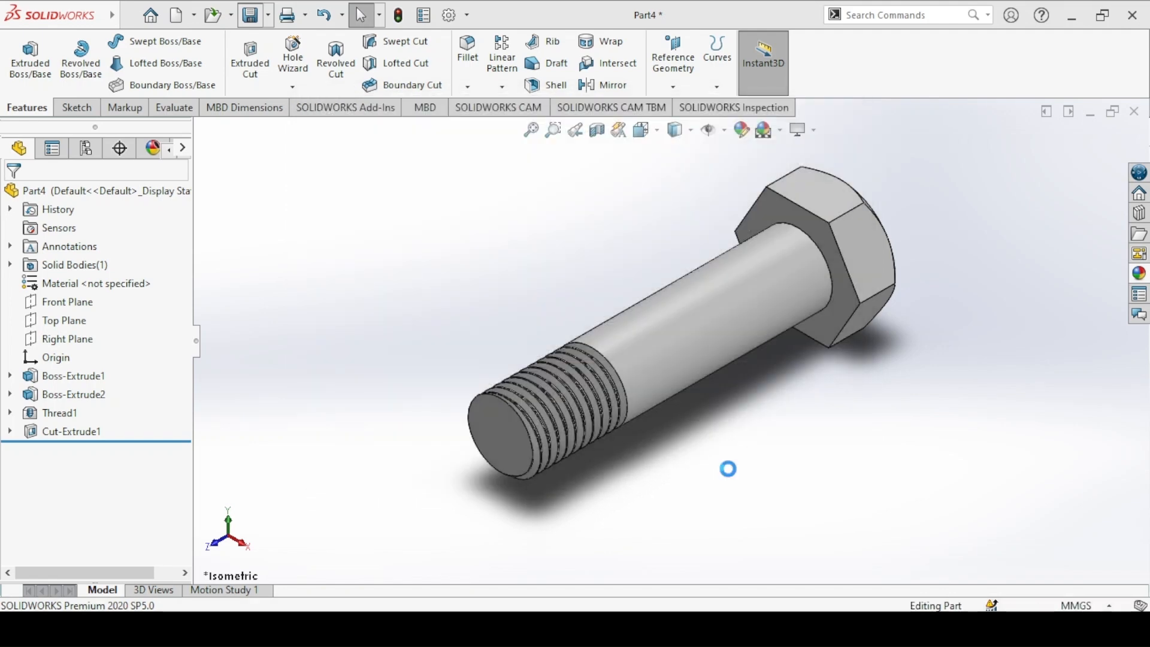
Step: Examine the Hex Nut drawing in the image viewer and return to SOLIDWORKS
key("alt+Tab")
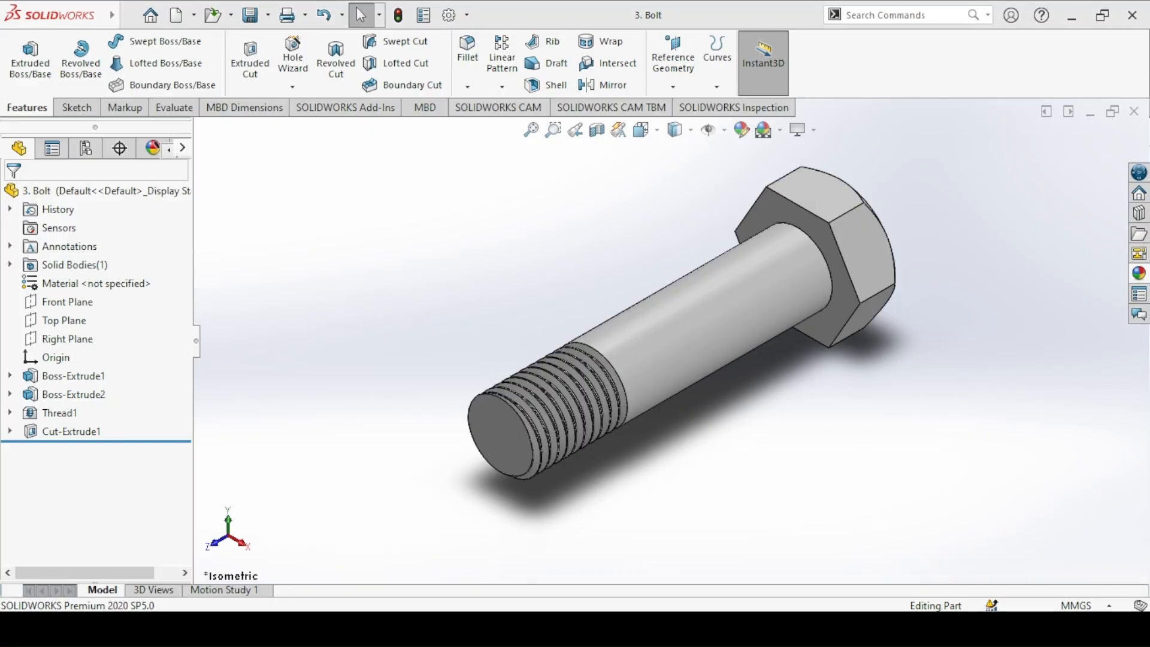
key("Right")
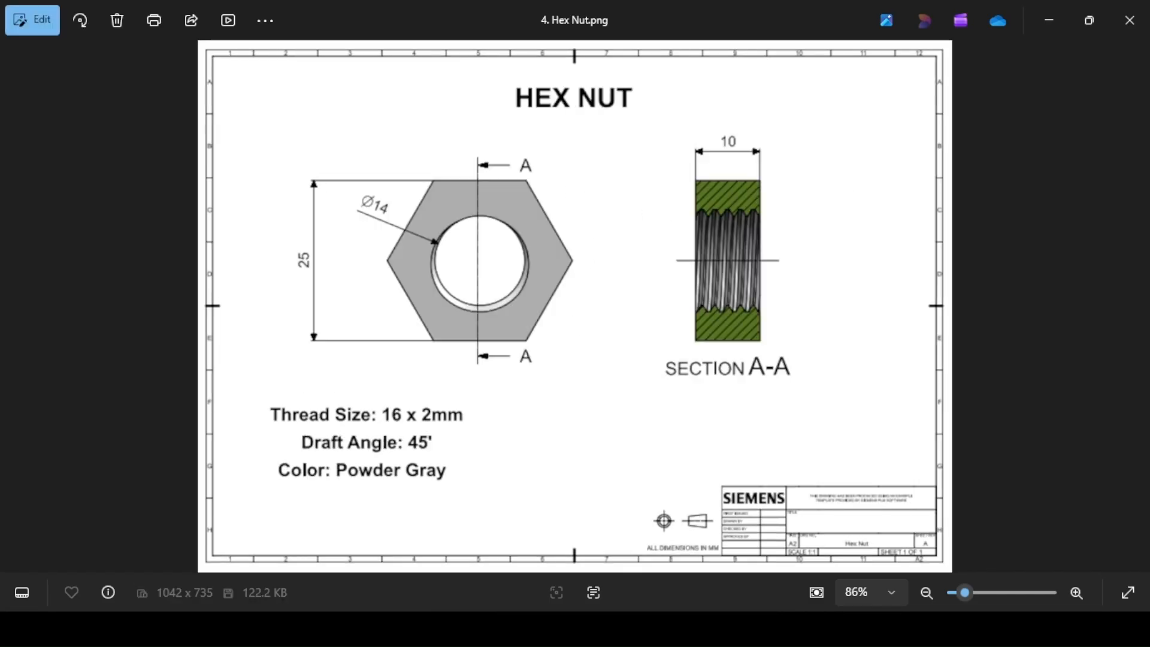
key("alt+Tab")
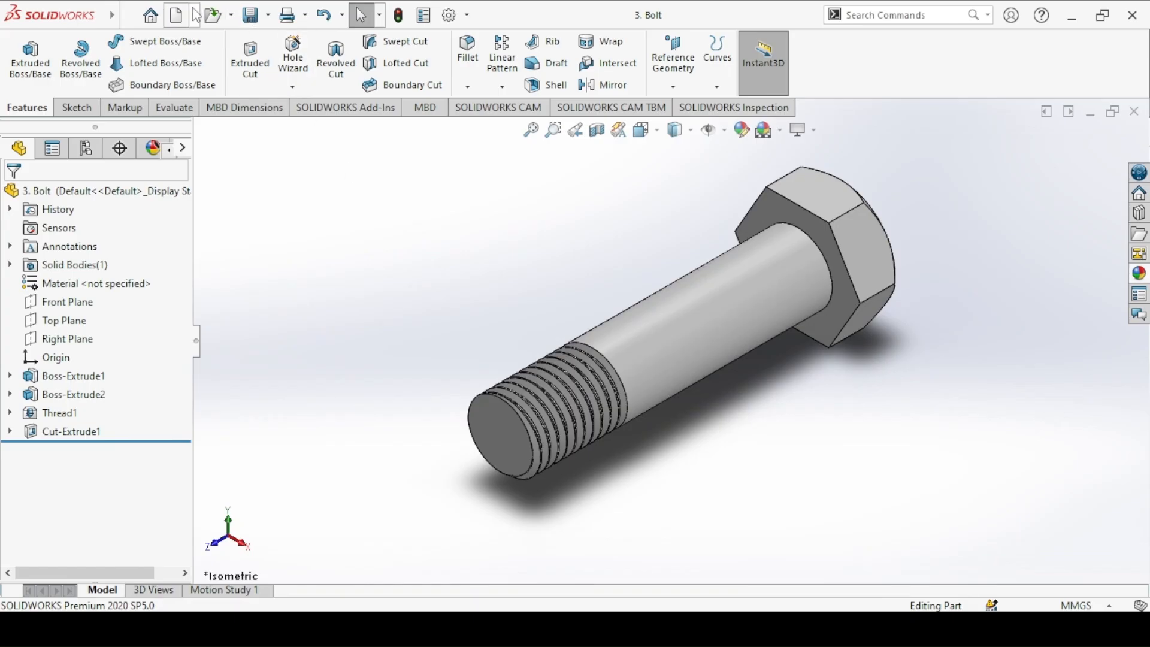
Step: Create a new part document, then compare the Bolt and Hex Nut drawings in the image viewer and return to SOLIDWORKS
left_click(180, 15)
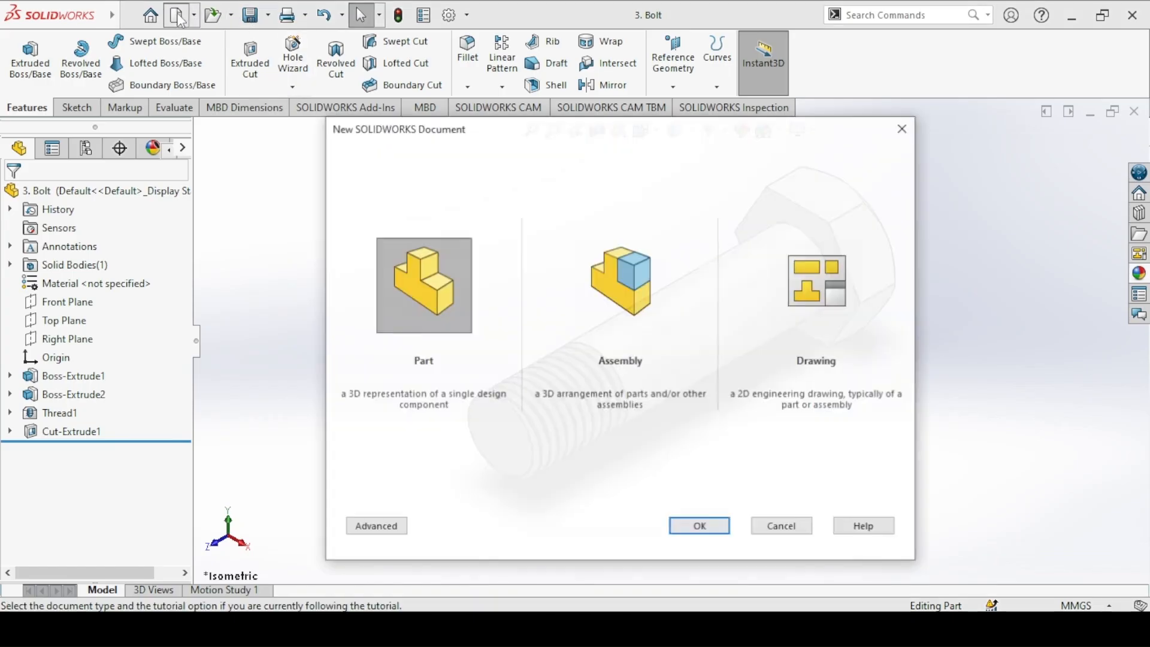
left_click(698, 527)
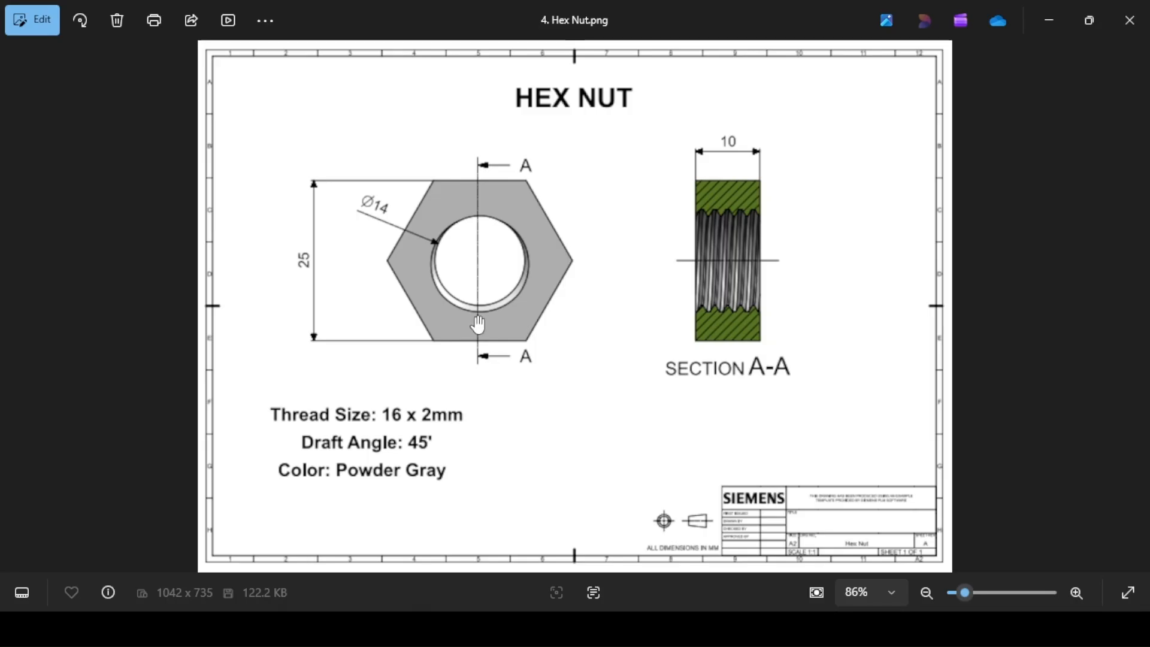
key("Left")
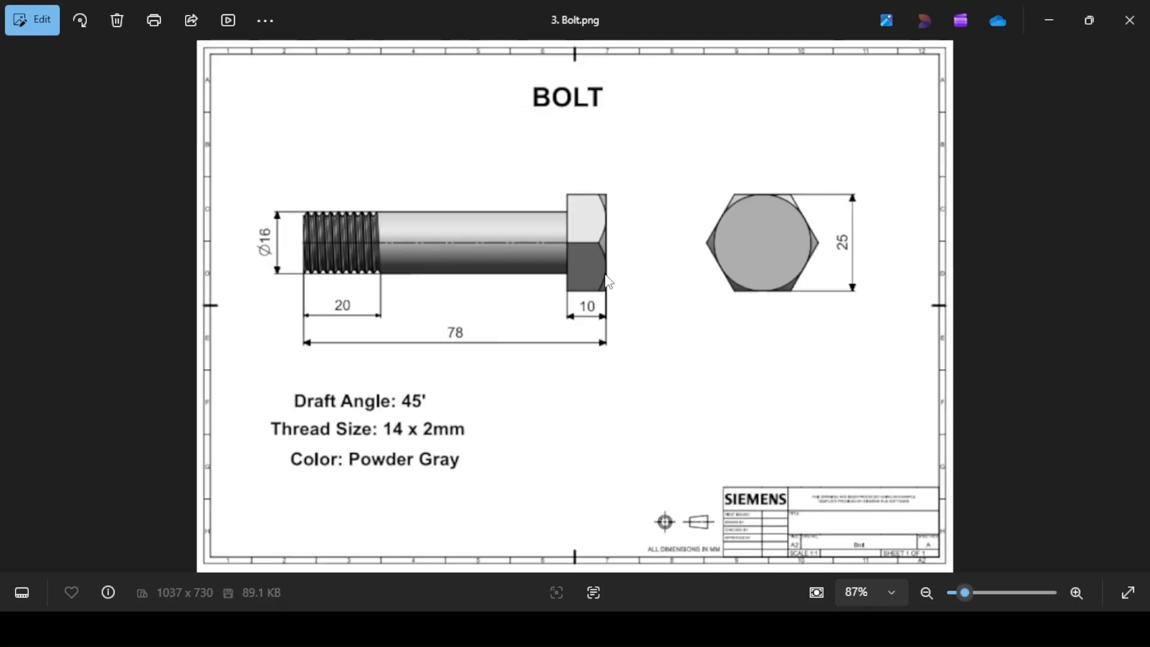
key("Right")
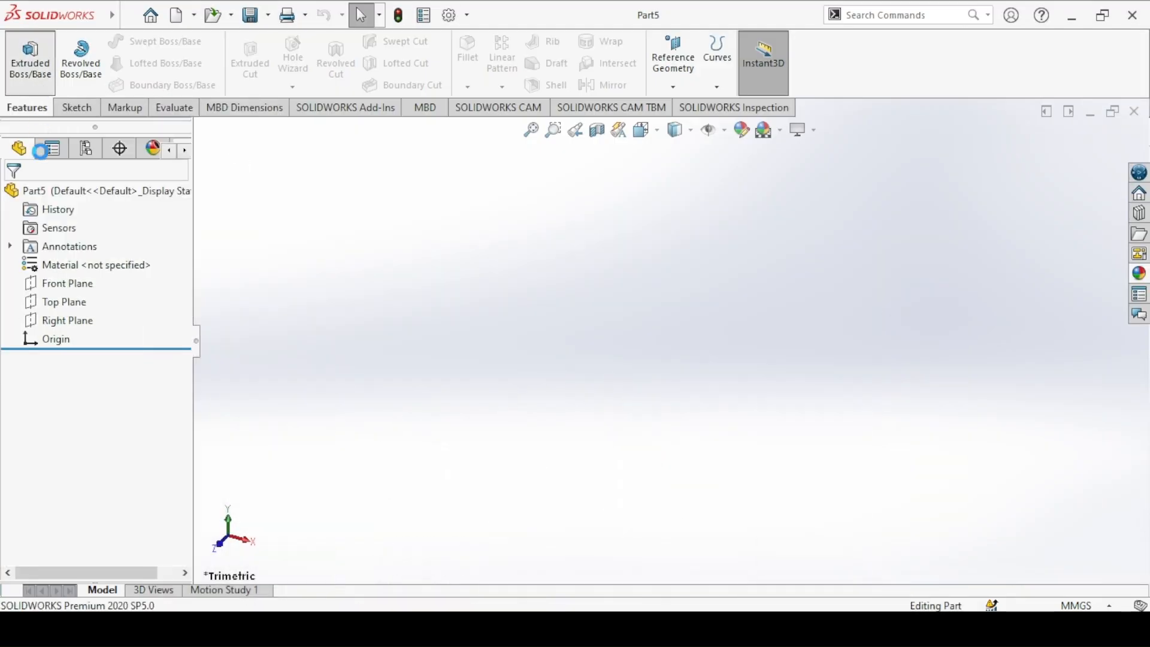
Step: Start an extruded boss sketch on the Front Plane and draw a hexagon about 156 mm across flats, centred on the origin
left_click(30, 59)
left_click(619, 249)
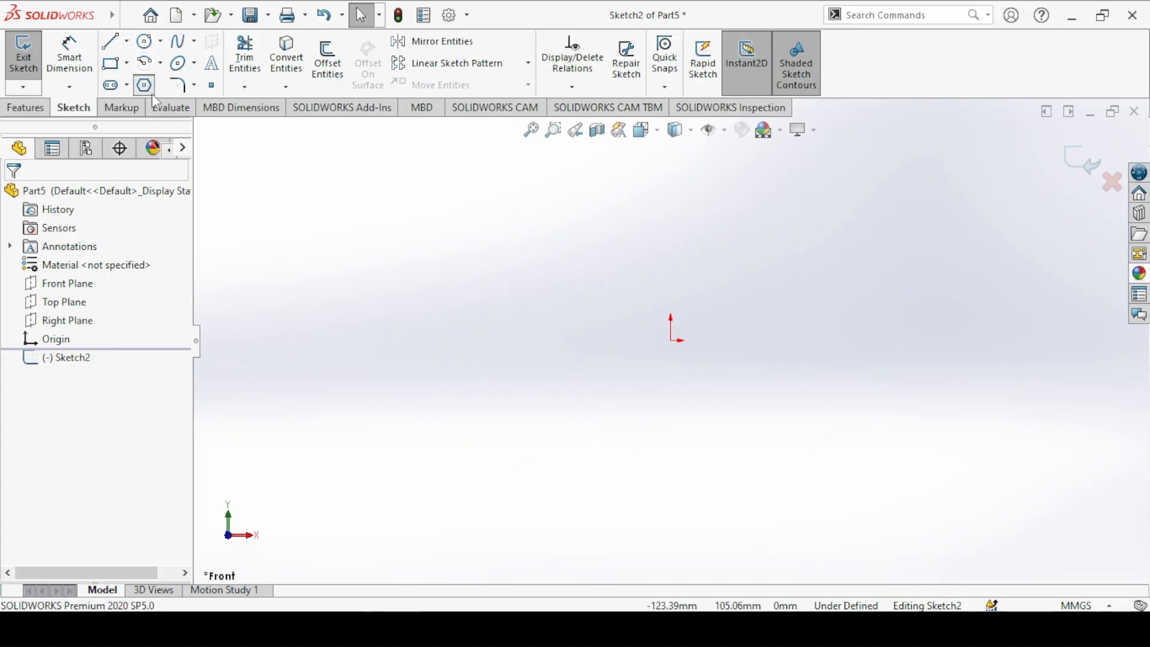
left_click(151, 91)
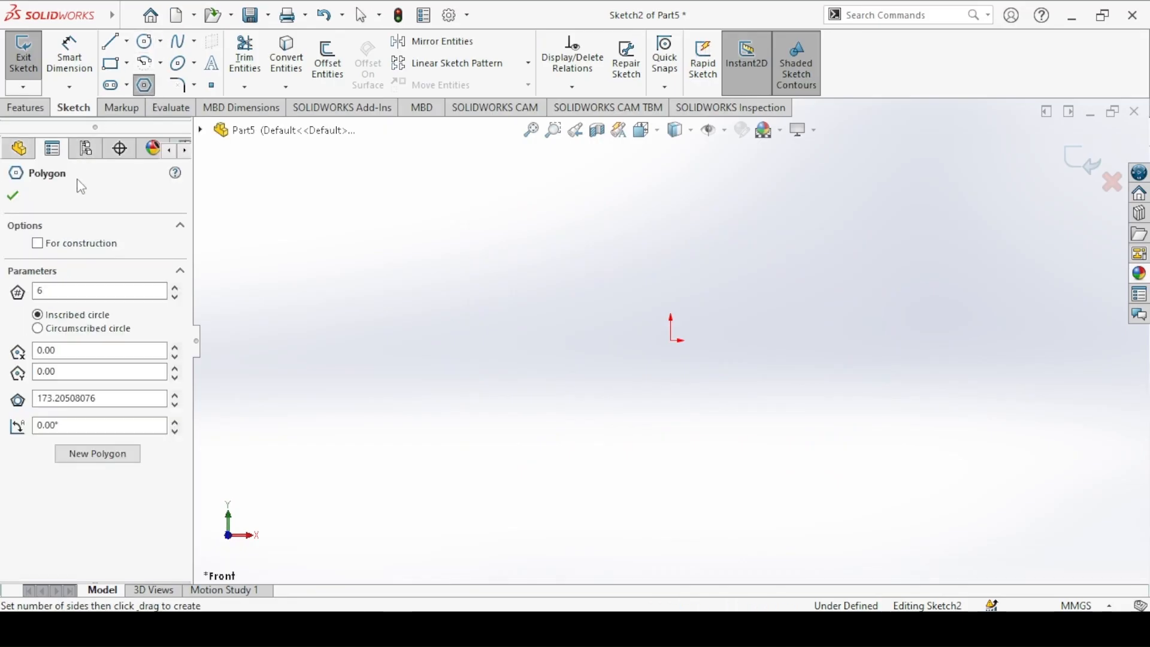
left_click(673, 342)
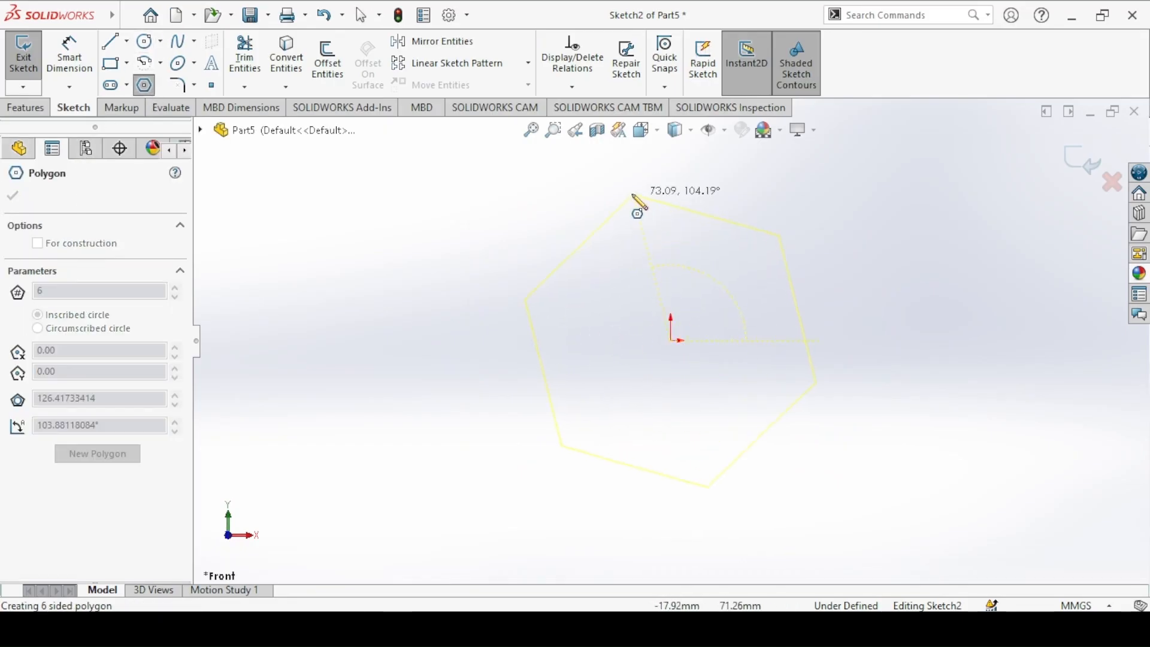
left_click(569, 187)
key("Escape")
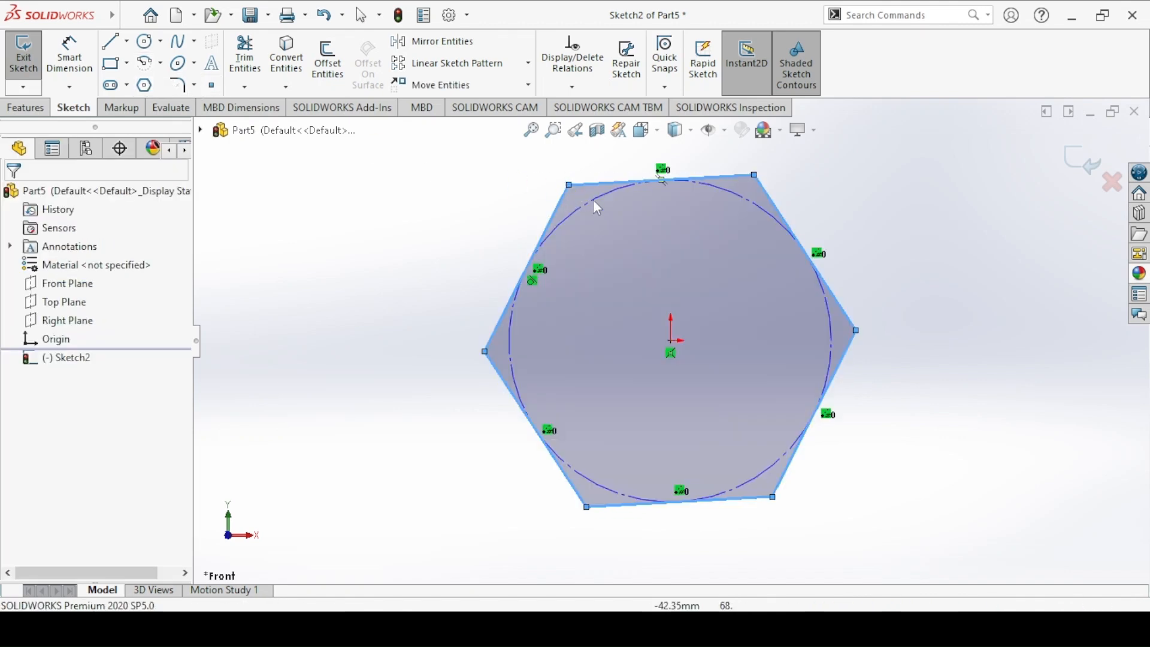
Step: Add a Horizontal relation to the hexagon's upper edge
left_click(594, 184)
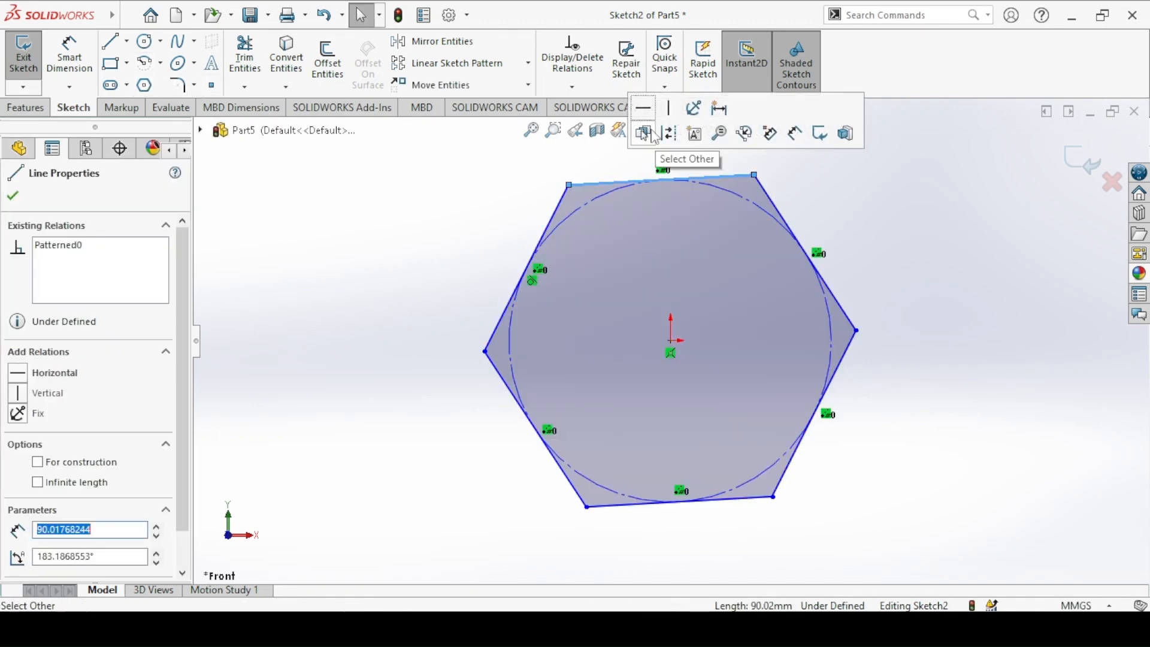
left_click(649, 127)
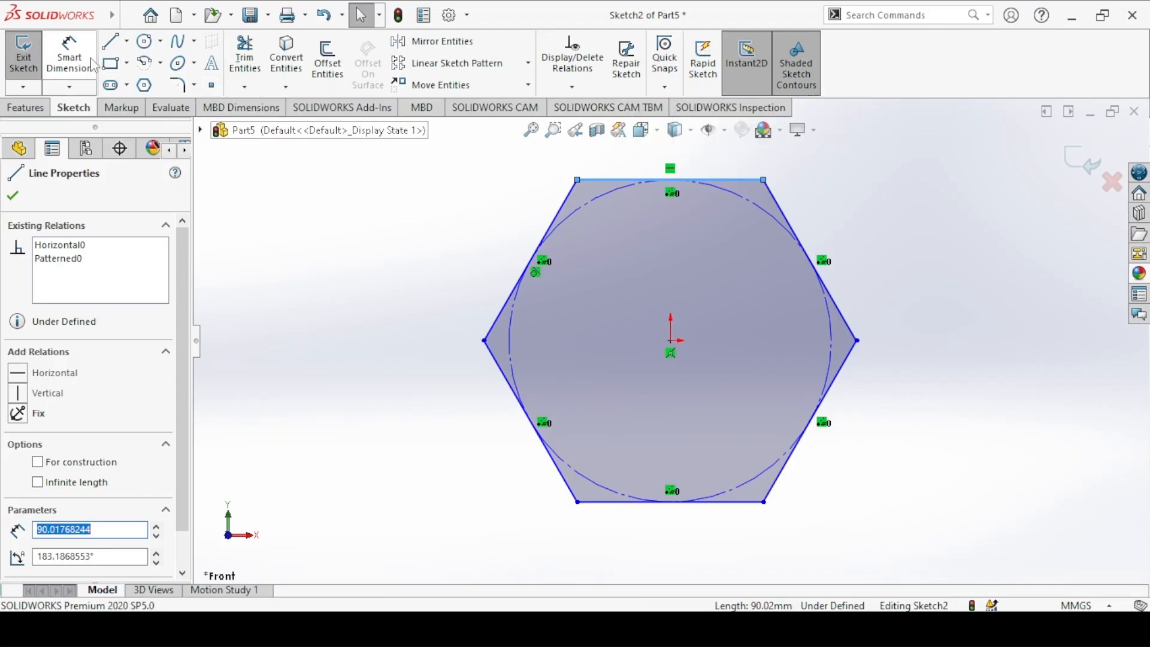
left_click(430, 162)
left_click(607, 188)
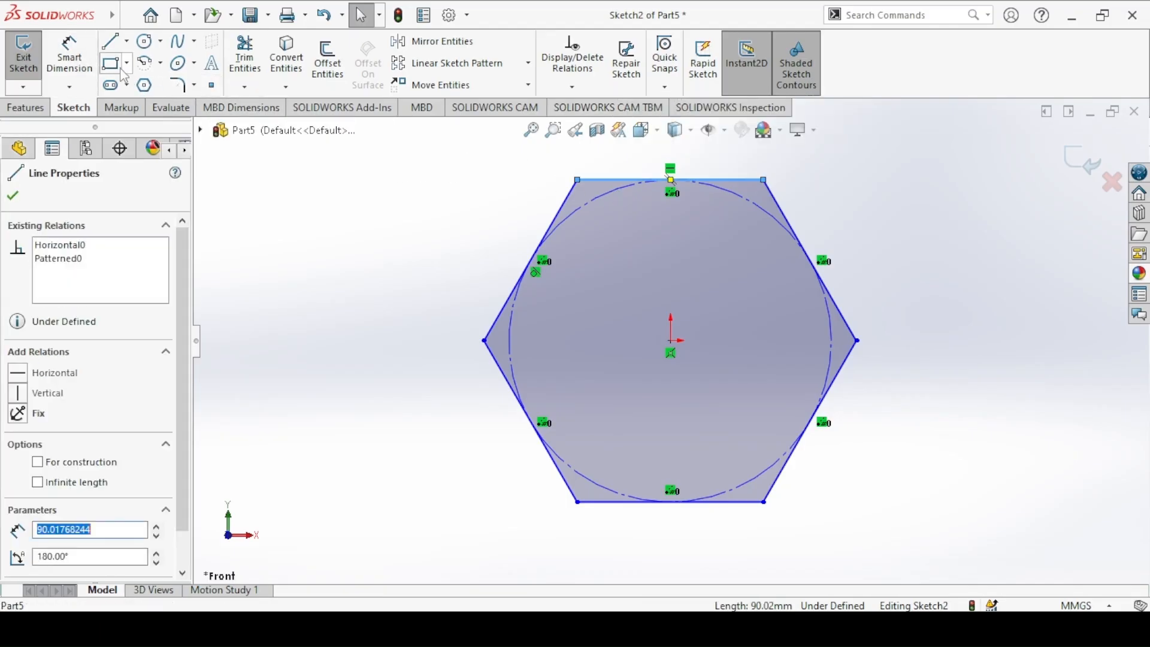
Step: Dimension the distance between the hexagon's upper and lower edges as 25 mm
left_click(70, 54)
left_click(610, 180)
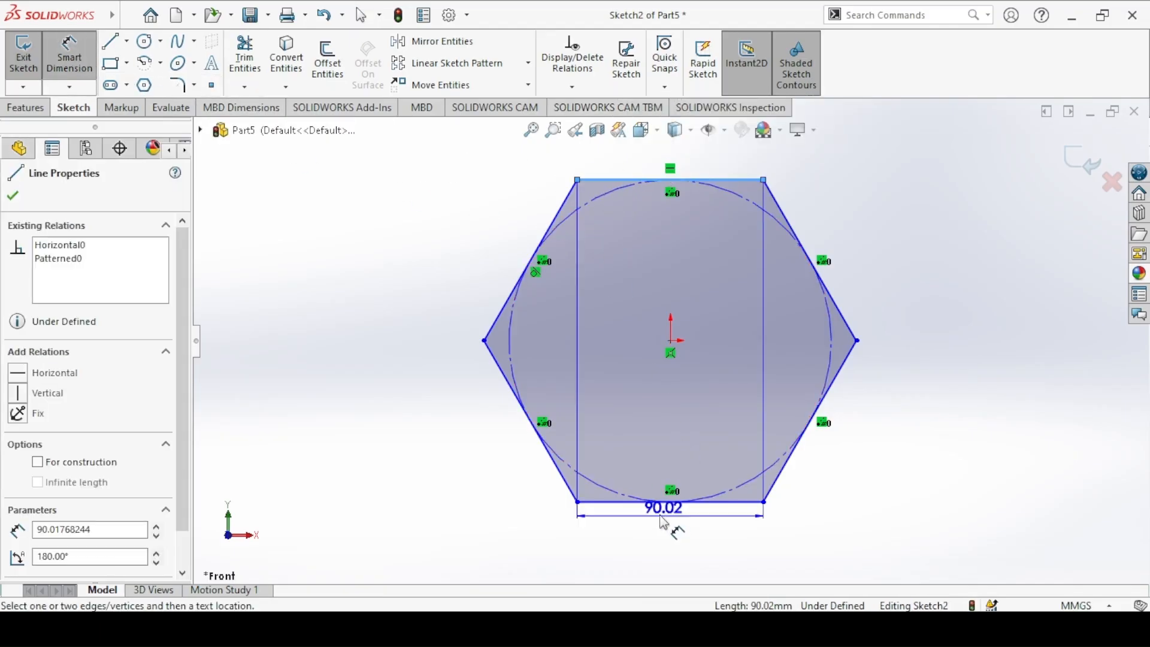
left_click(647, 502)
left_click(407, 348)
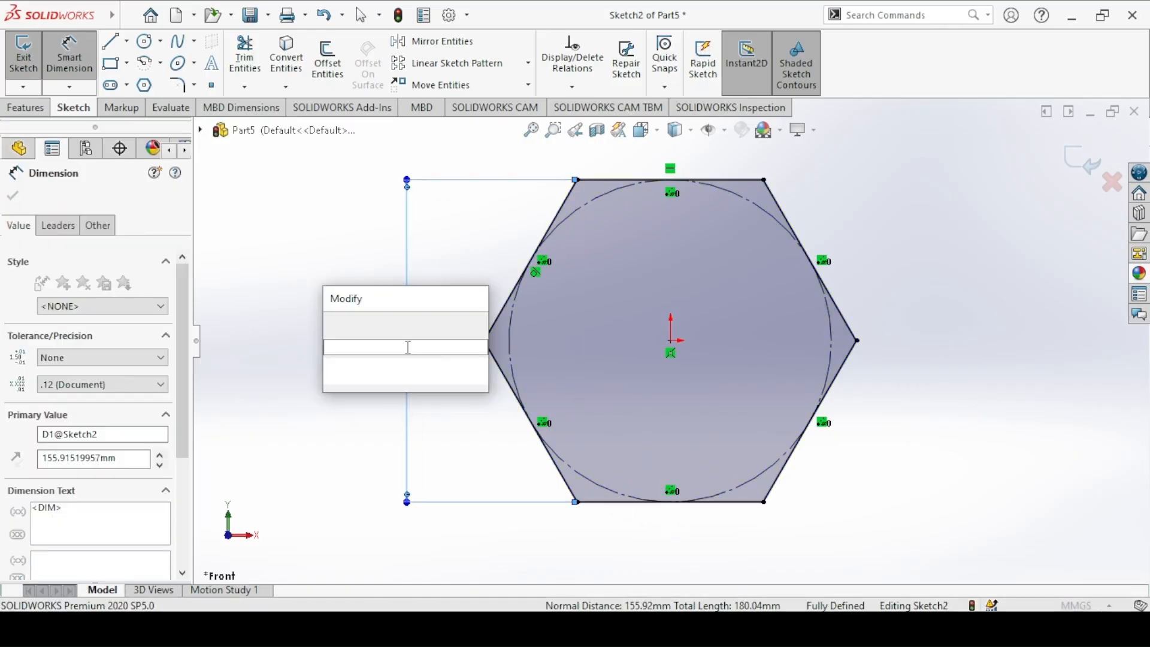
type("25")
key("Return")
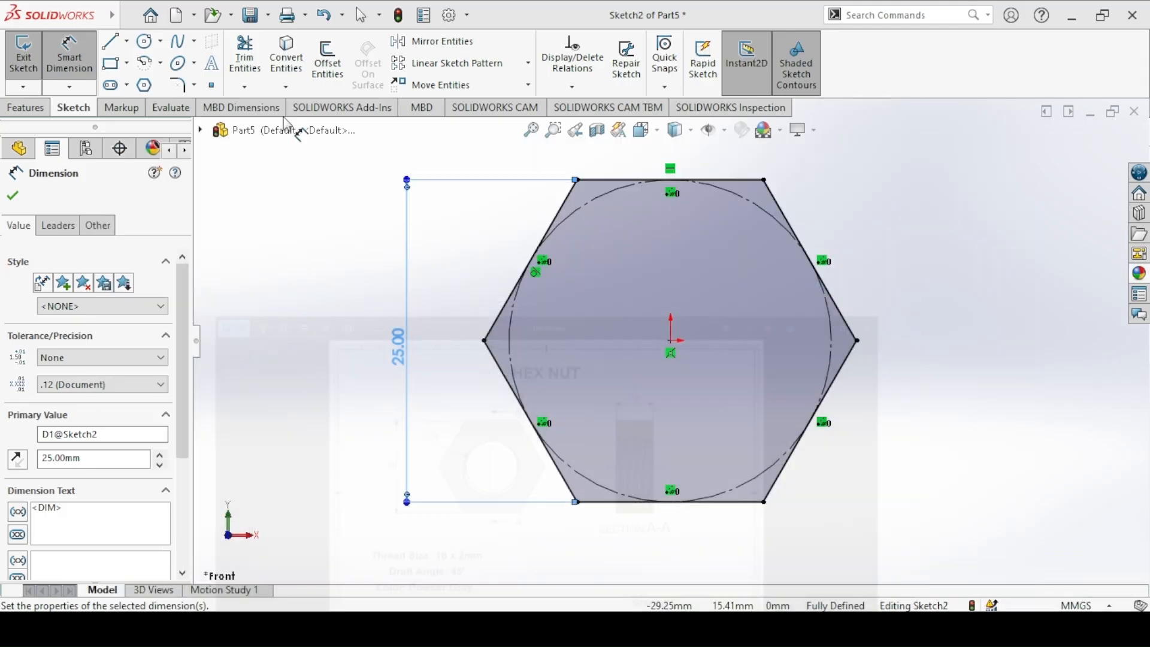
Step: Sketch a 14 mm diameter circle centred on the origin and extrude the nut profile 10 mm blind
left_click(144, 41)
left_click(670, 340)
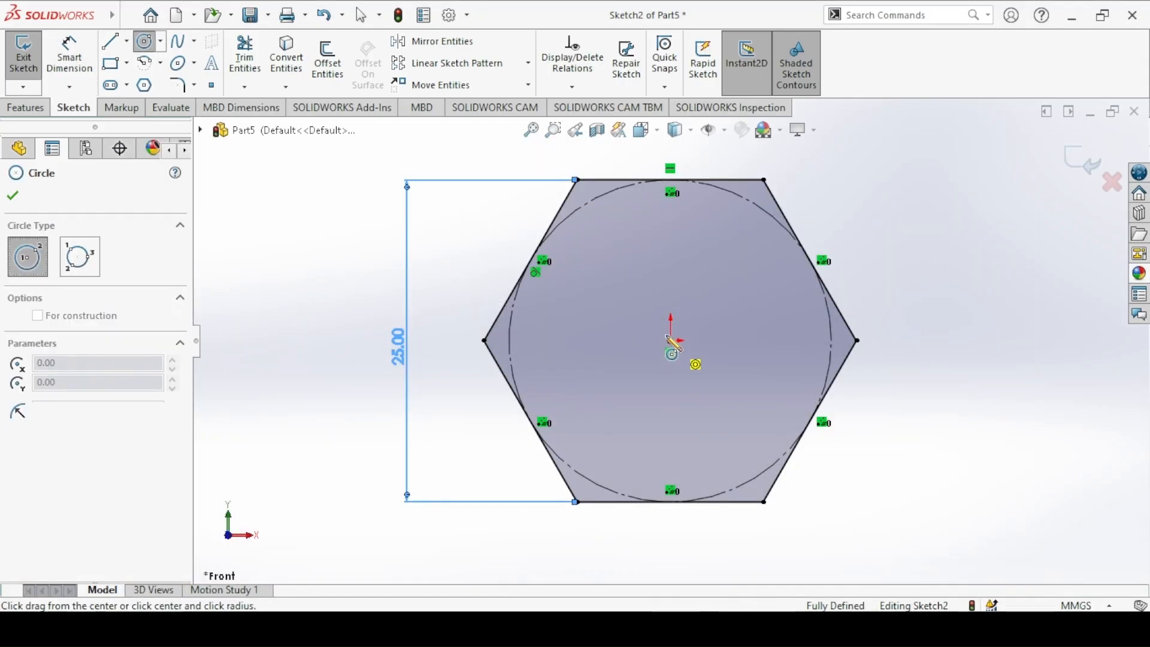
left_click(607, 268)
left_click(74, 64)
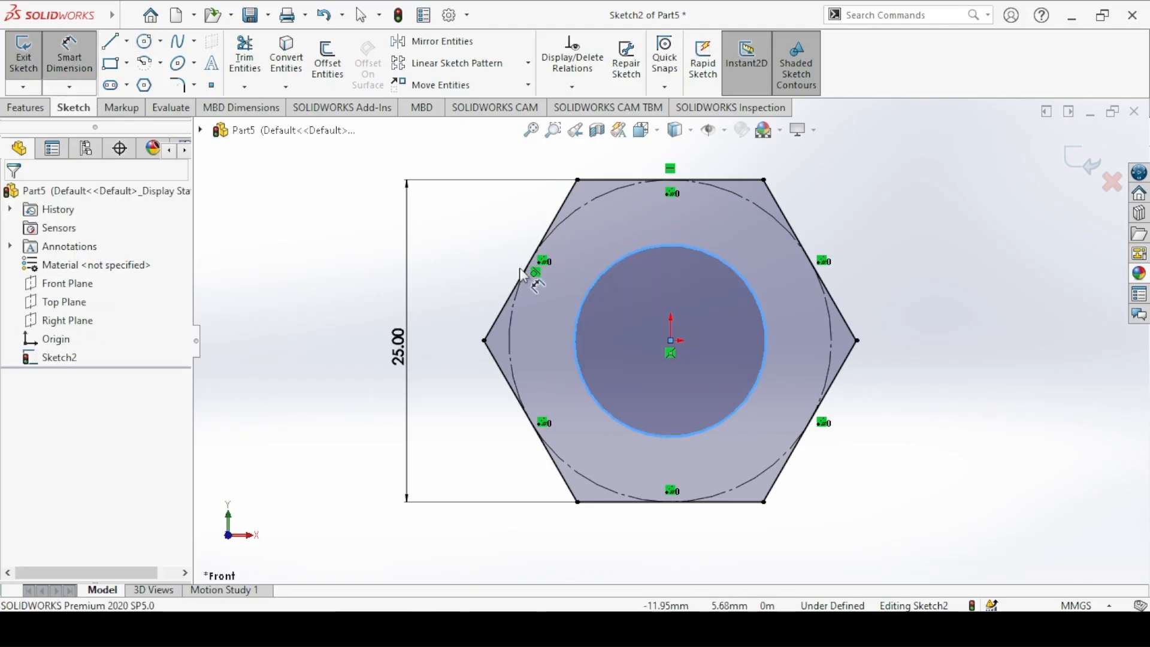
left_click(592, 293)
left_click(448, 224)
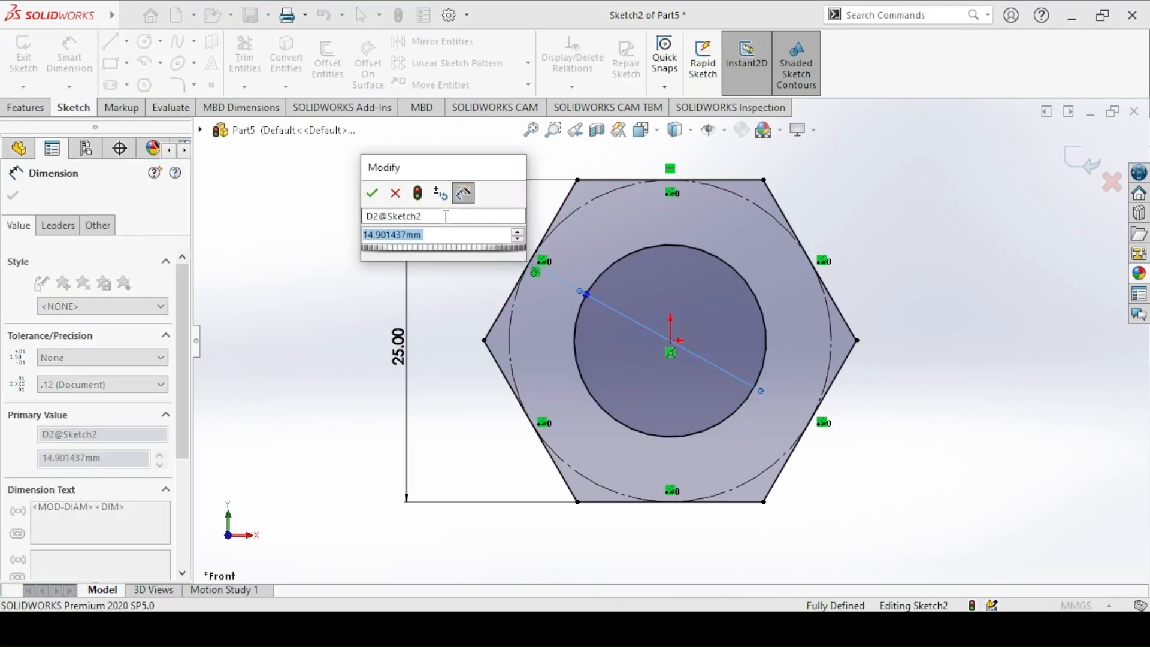
key("Return")
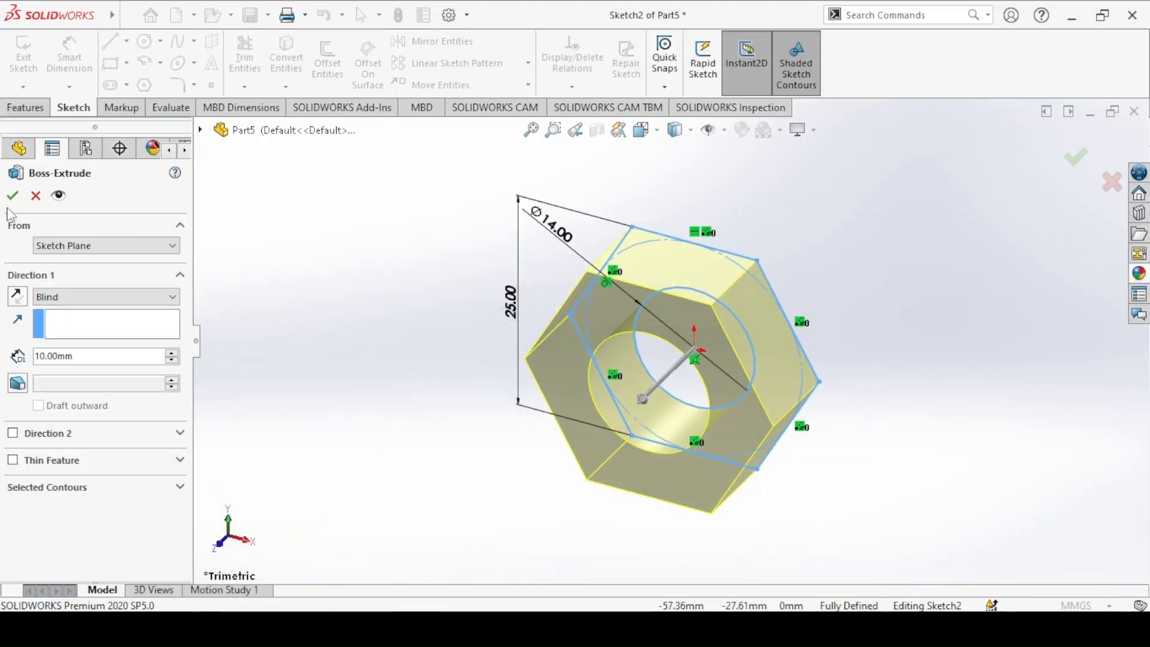
left_click(12, 195)
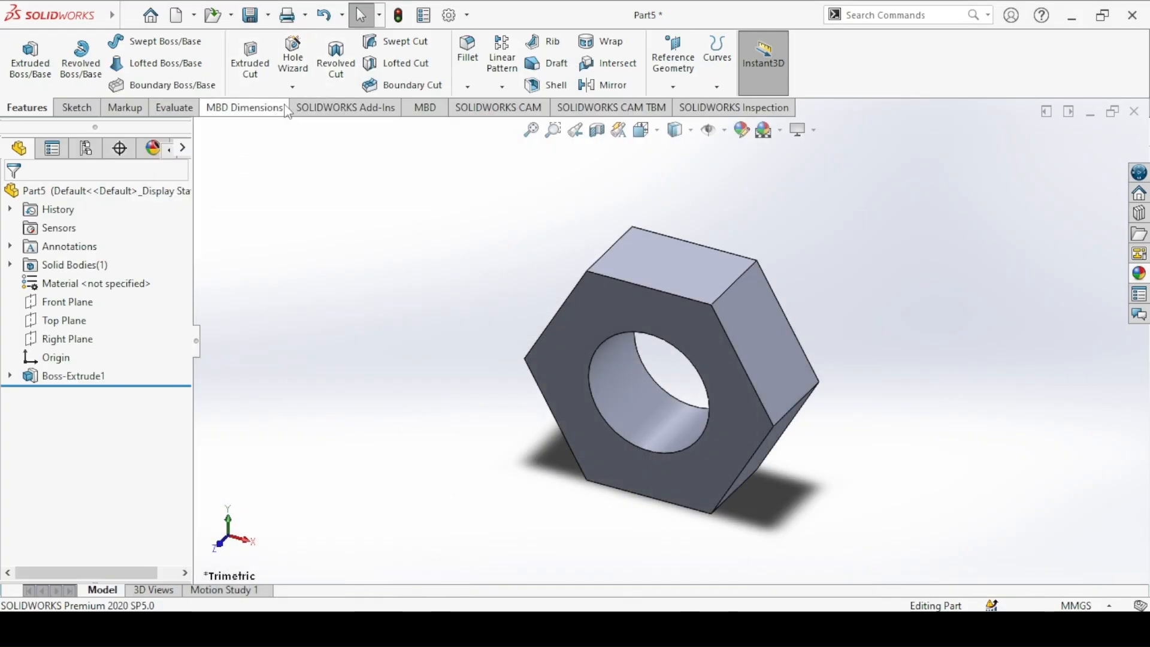
Step: Start a Thread on the hole's front circular edge with a reversed 2 mm offset and a blind depth of 15 mm
left_click(292, 87)
left_click(293, 147)
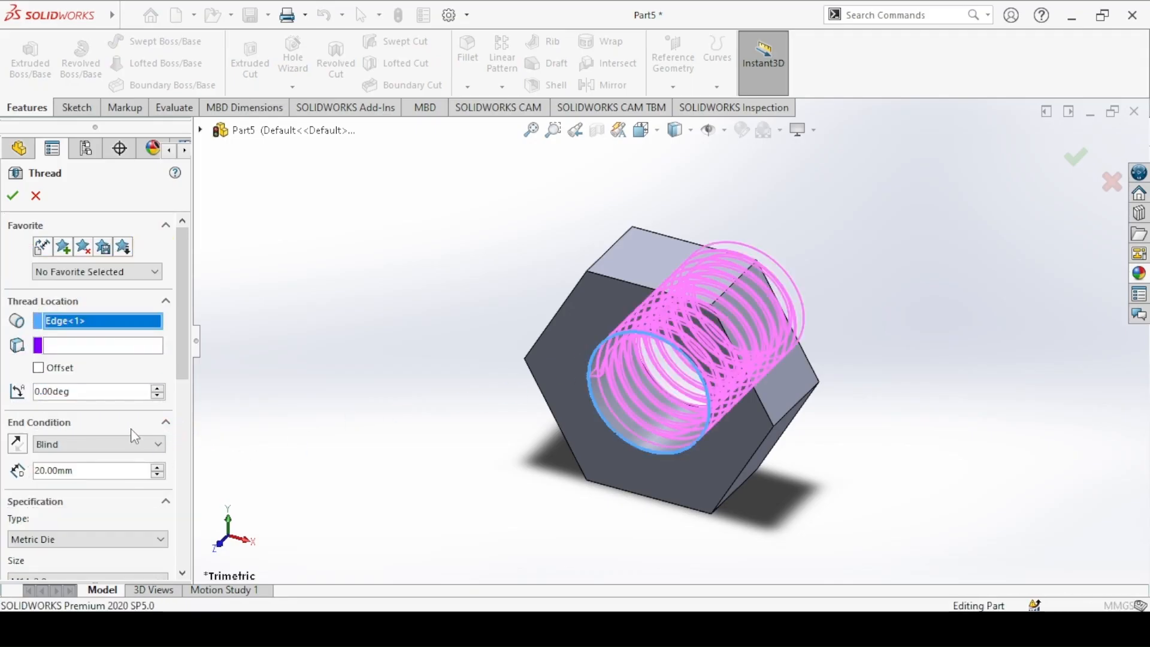
left_click(51, 373)
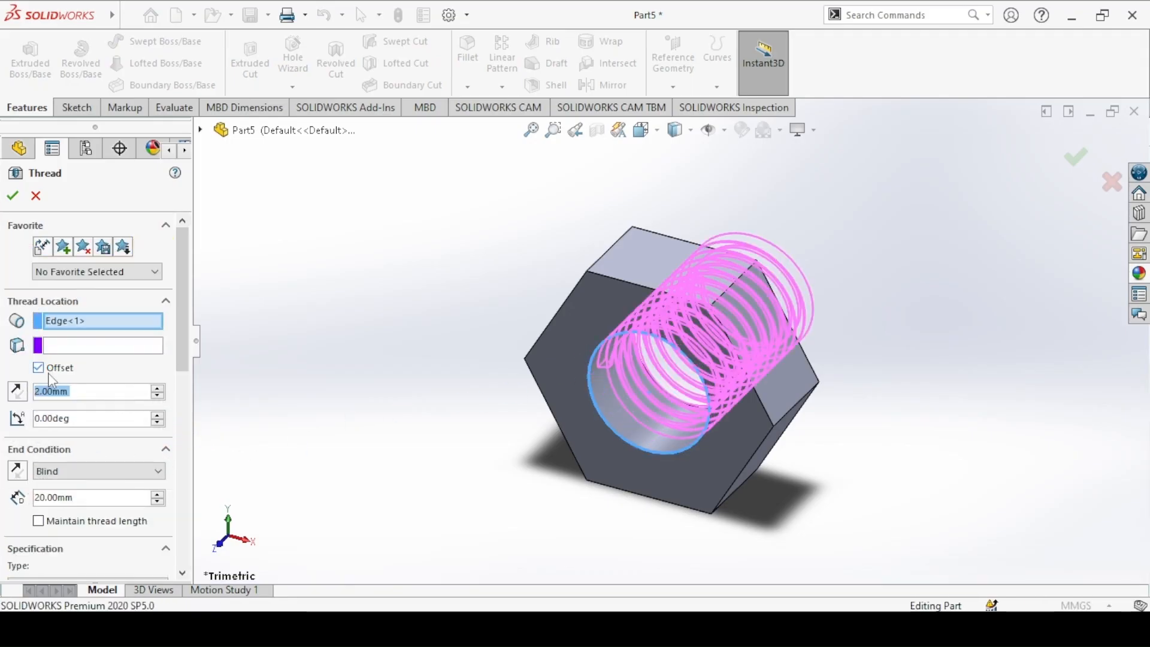
left_click(17, 391)
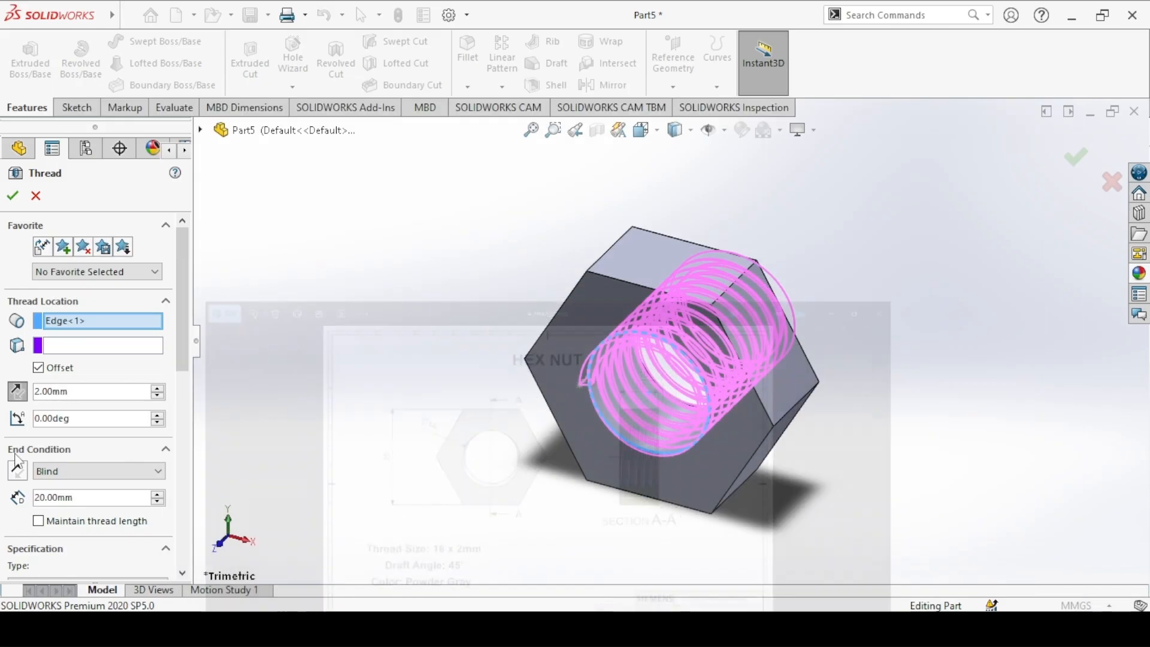
right_click(47, 392)
left_click(45, 393)
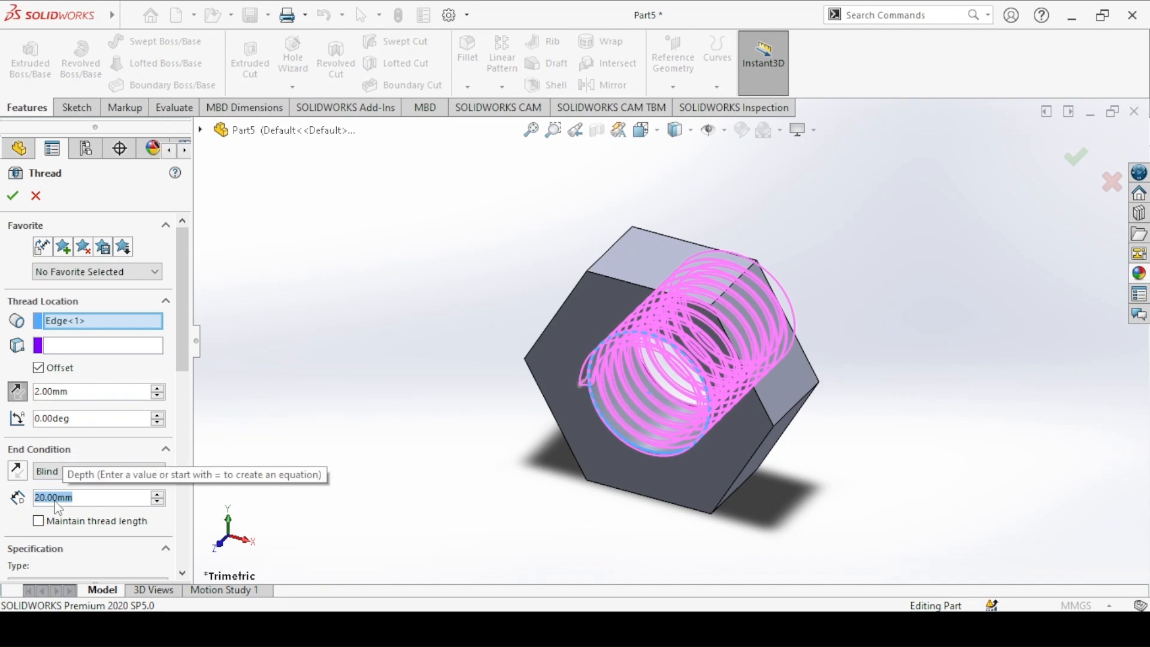
type("15")
key("Return")
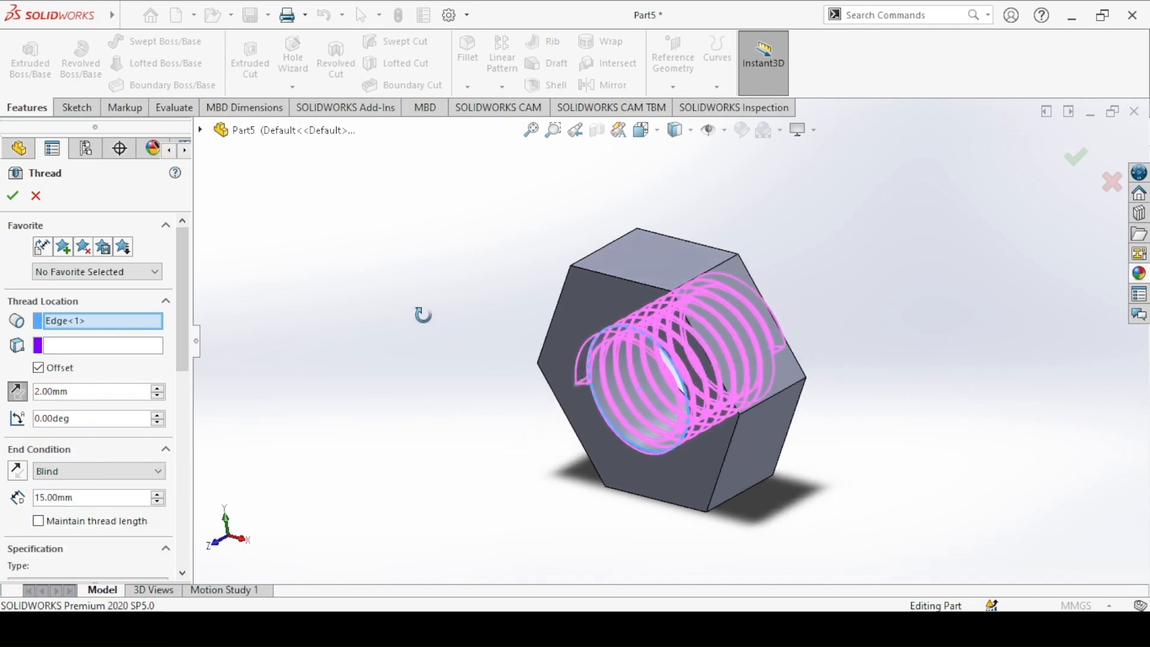
Step: Set the thread specification to Metric Tap, size M16x2.0, and complete the cut thread
middle_click_drag(423, 315, 390, 350)
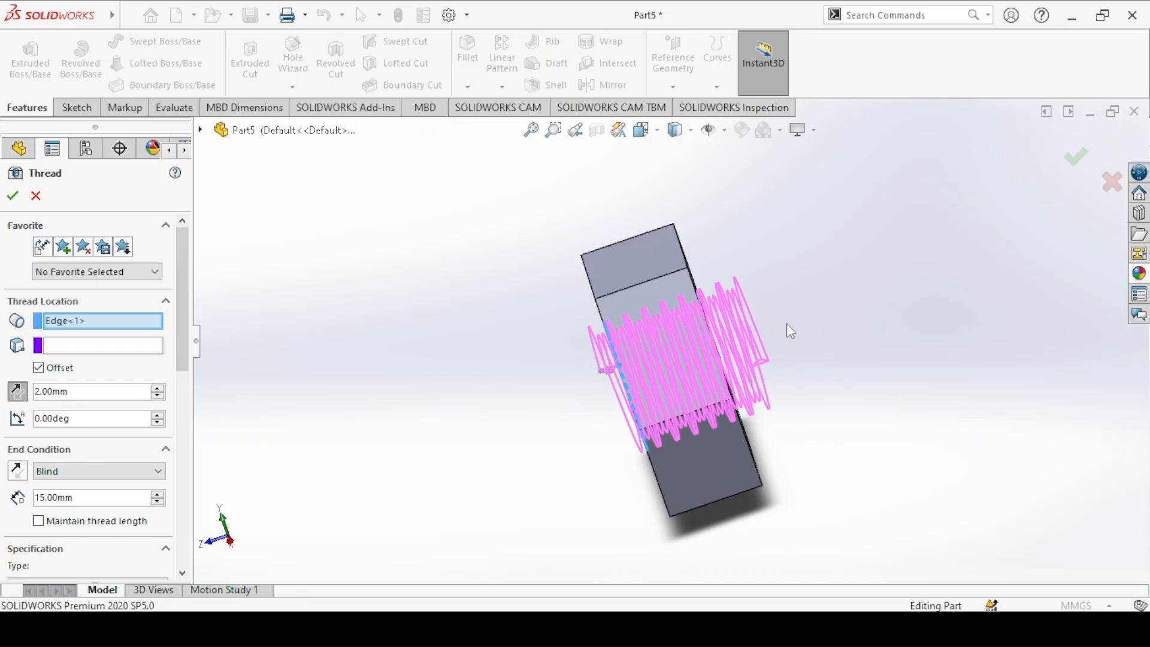
scroll(96, 360, "down", 5)
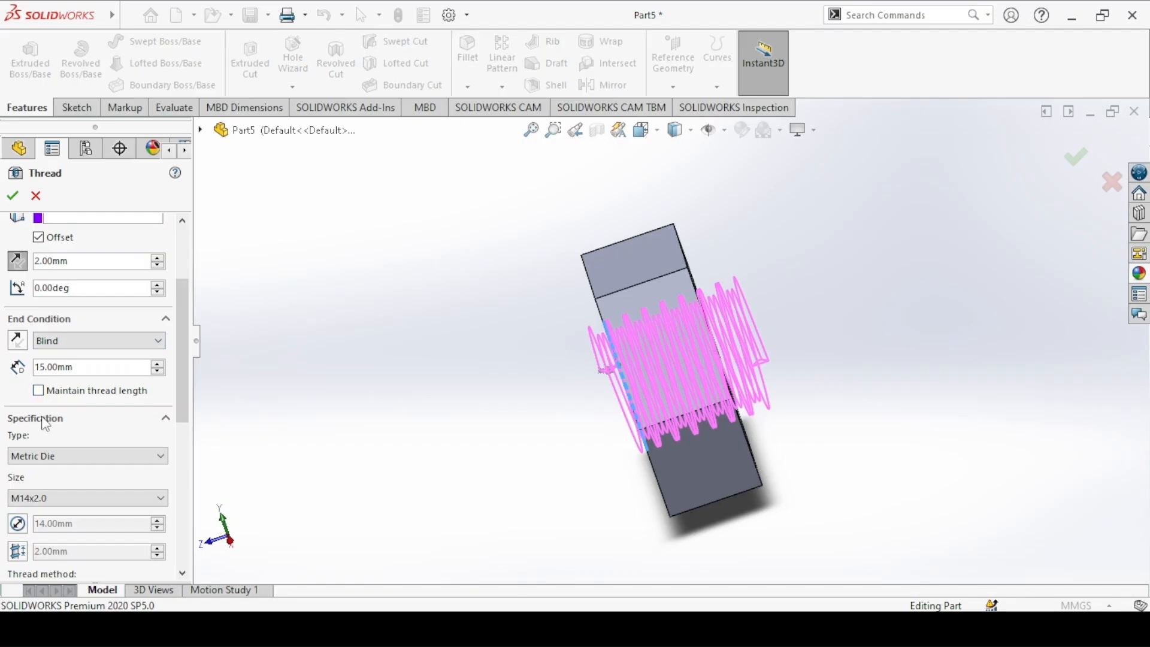
left_click(61, 457)
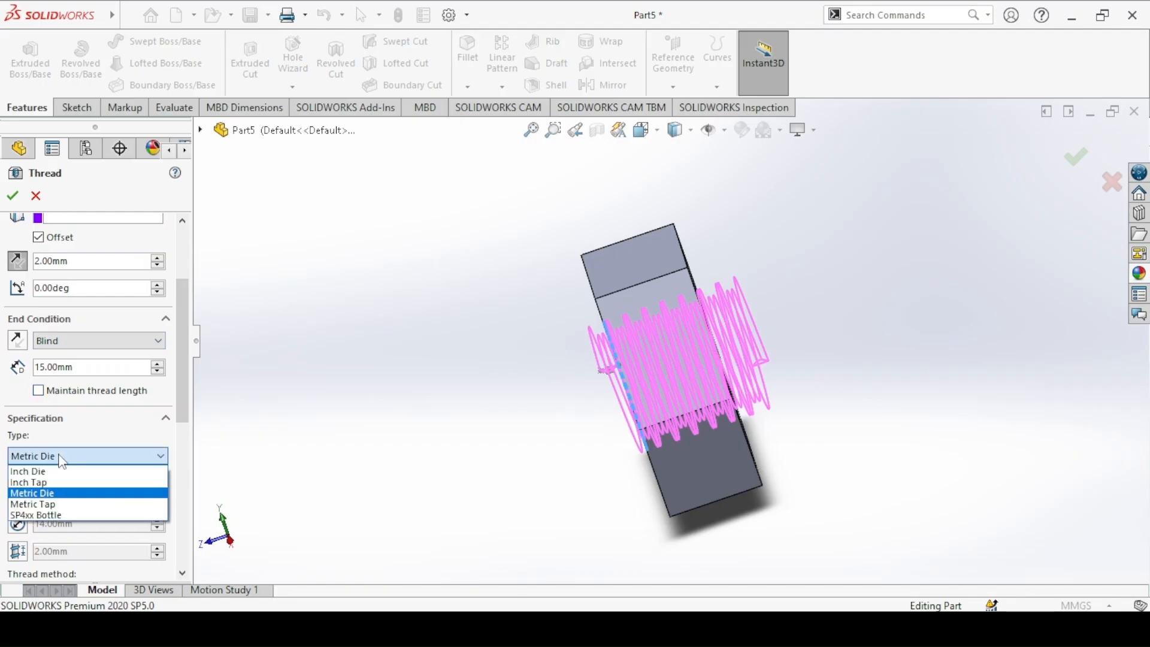
left_click(27, 505)
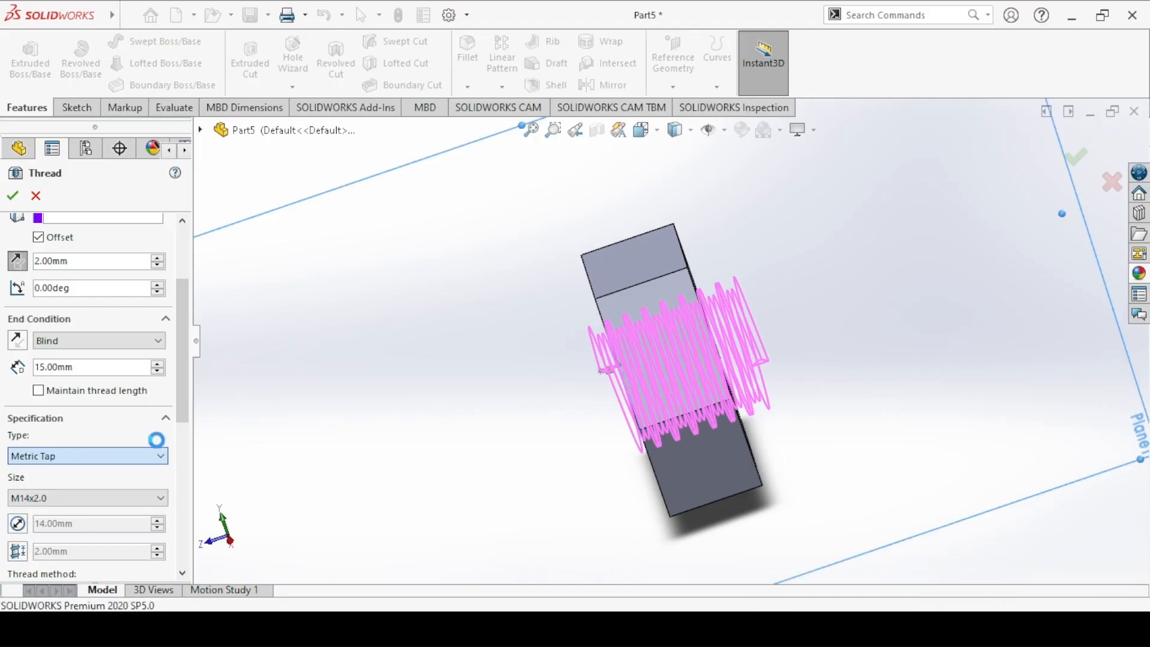
left_click(57, 498)
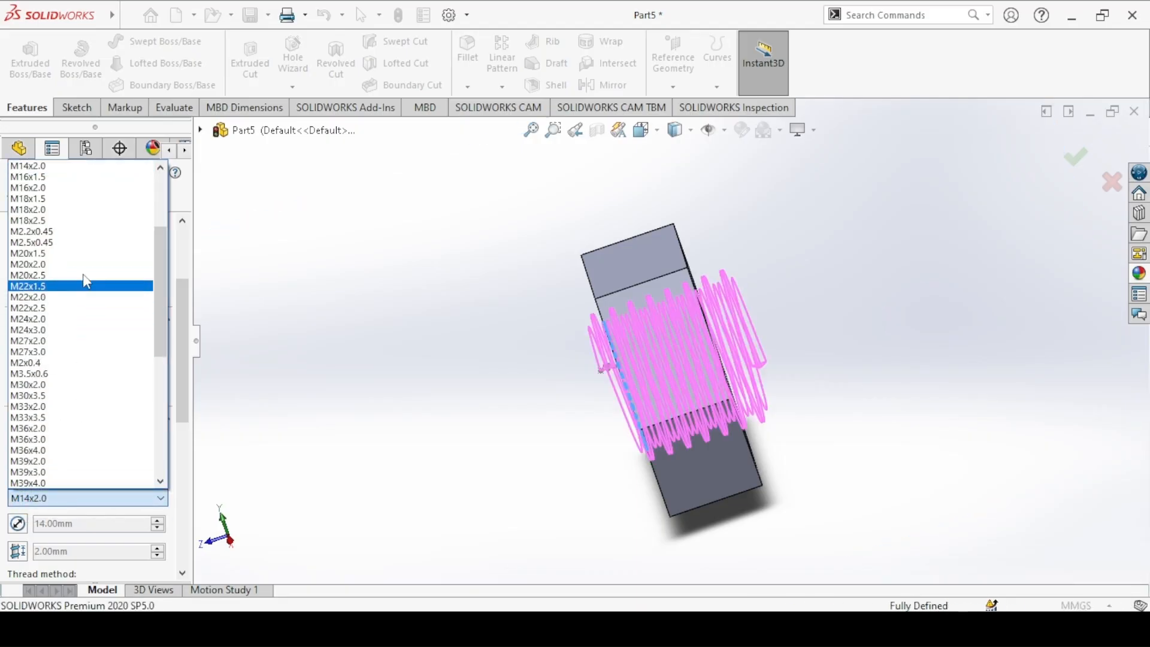
left_click(48, 187)
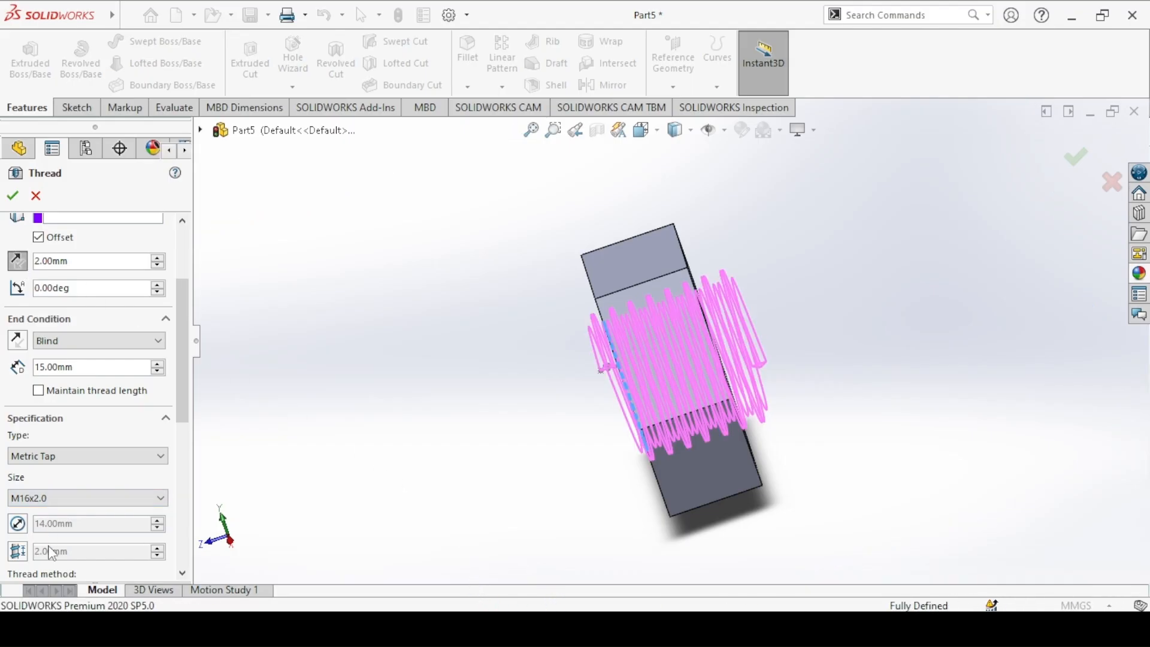
scroll(52, 553, "down", 4)
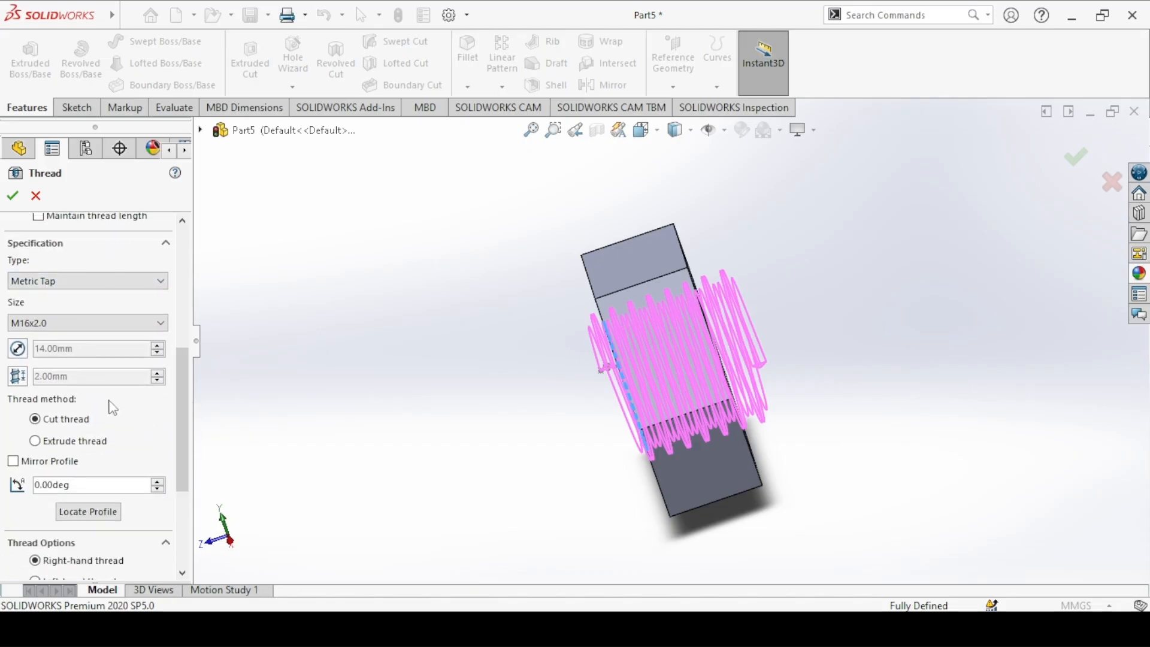
left_click(13, 196)
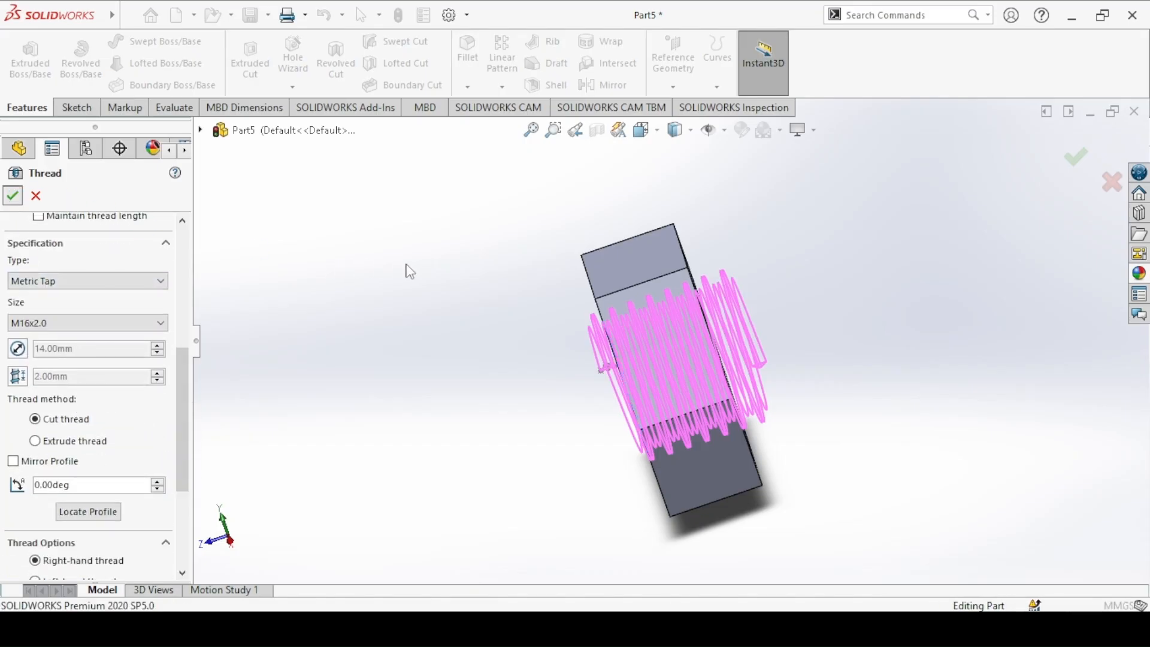
key("ctrl+7")
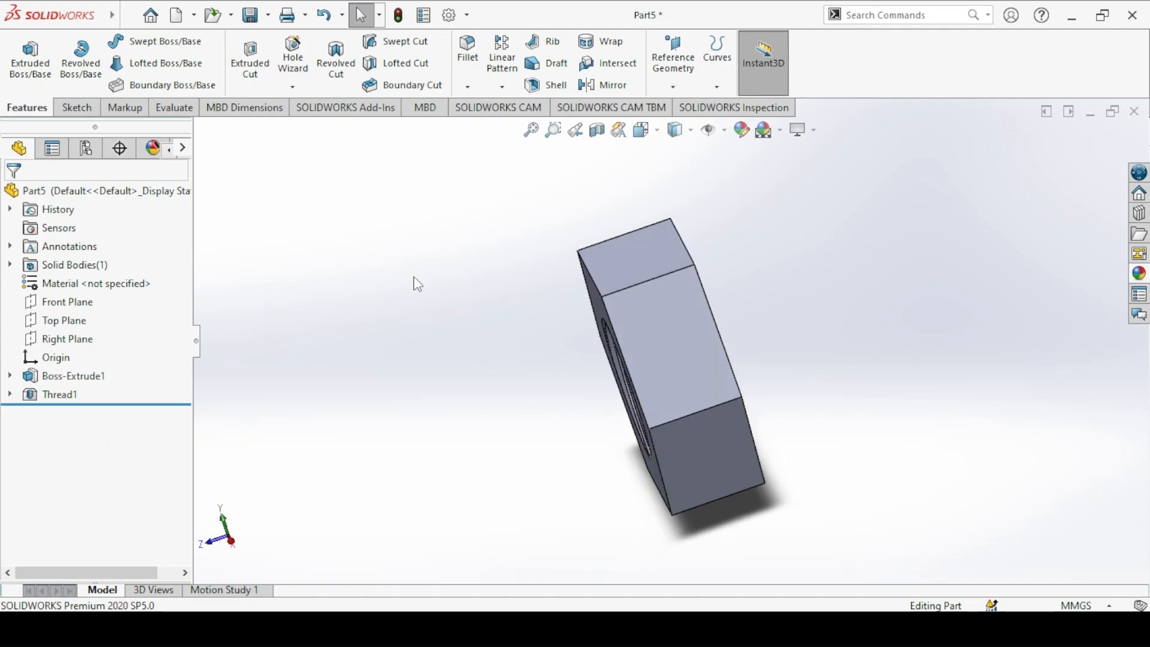
Step: Check the Hex Nut drawing in the image viewer, then return to SOLIDWORKS and inspect the nut's internal thread
key("alt+Tab")
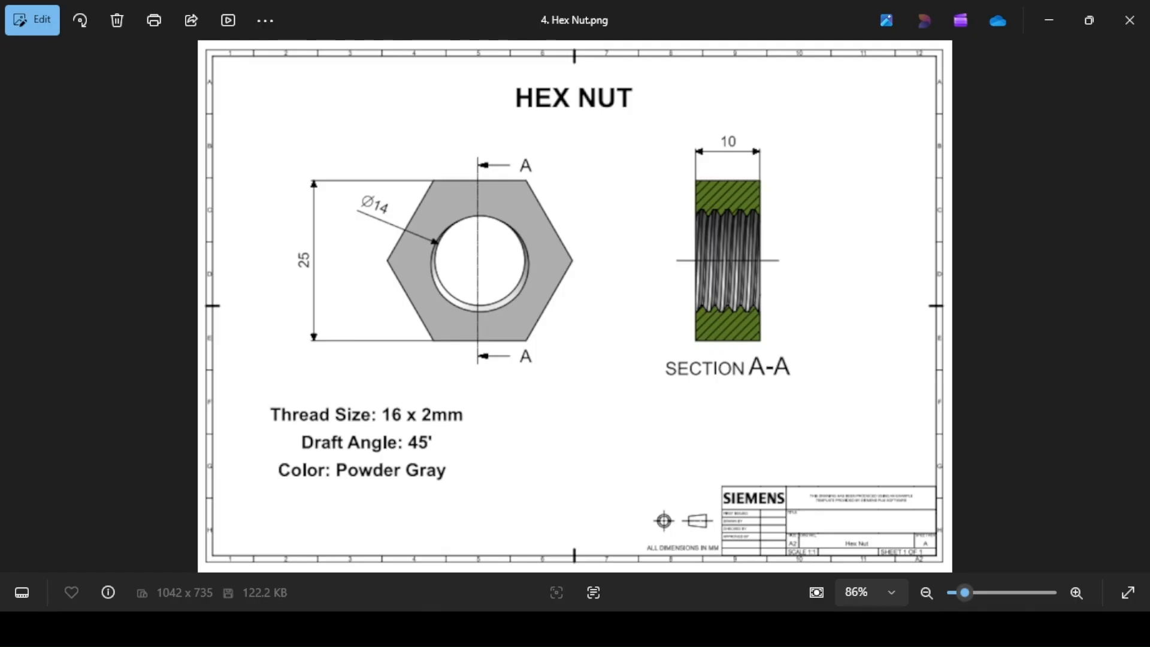
key("alt+Tab")
middle_click_drag(427, 299, 298, 279)
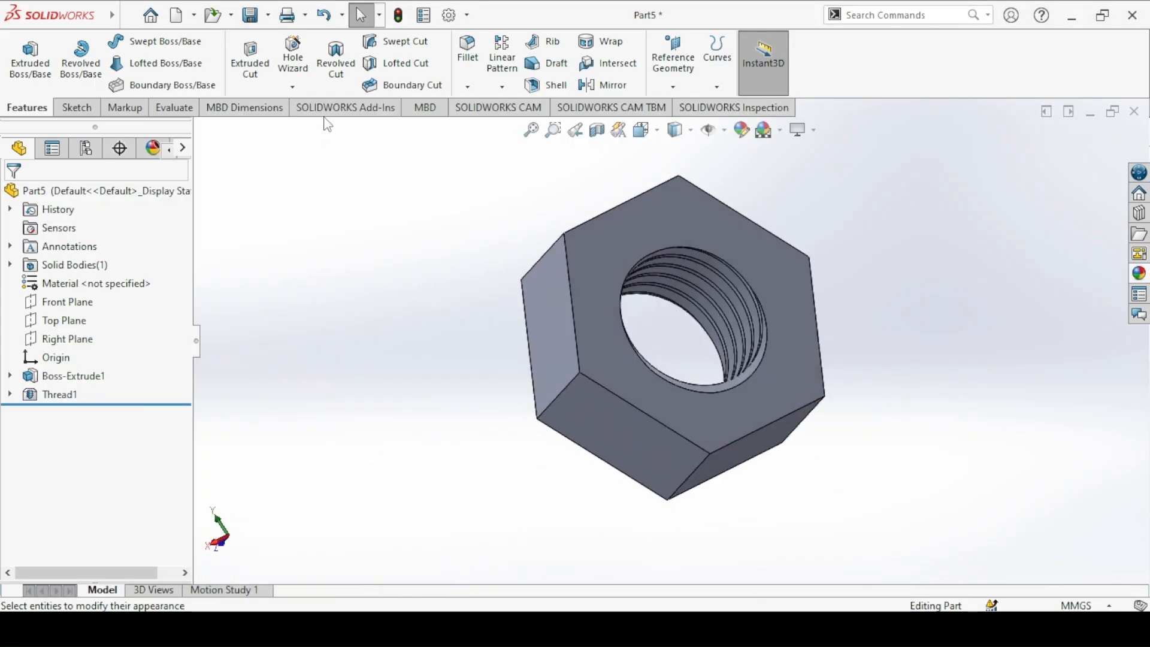
Step: Start an extruded cut on the nut's front face and sketch an origin-centred circle made tangent to a hexagon edge
left_click(264, 56)
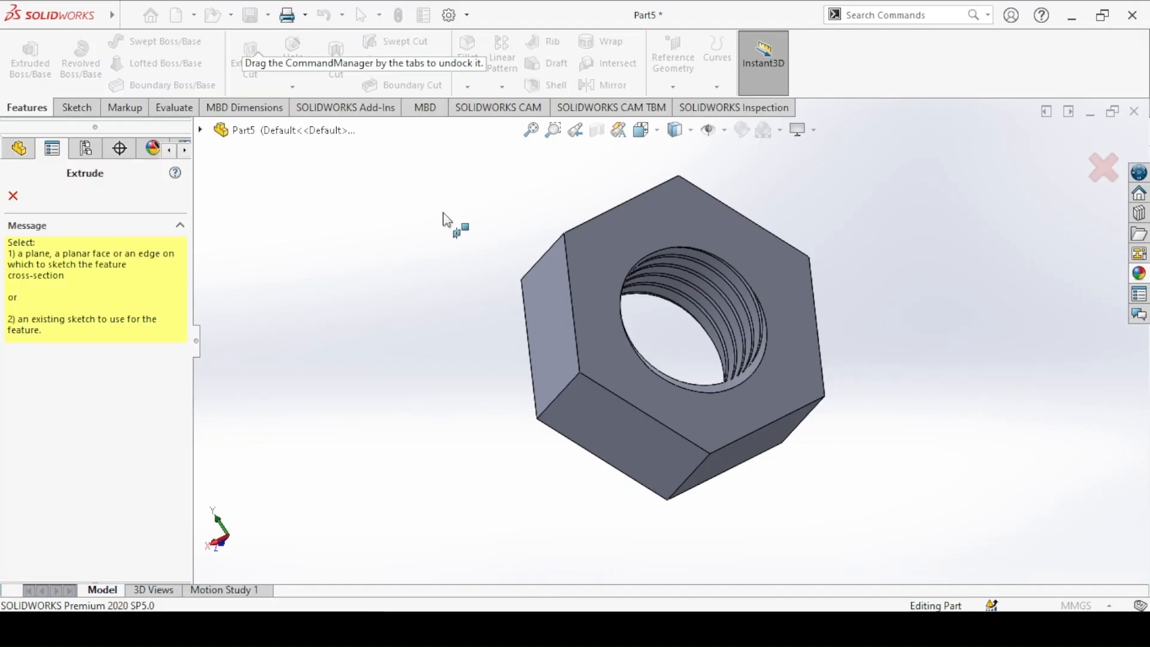
left_click(609, 259)
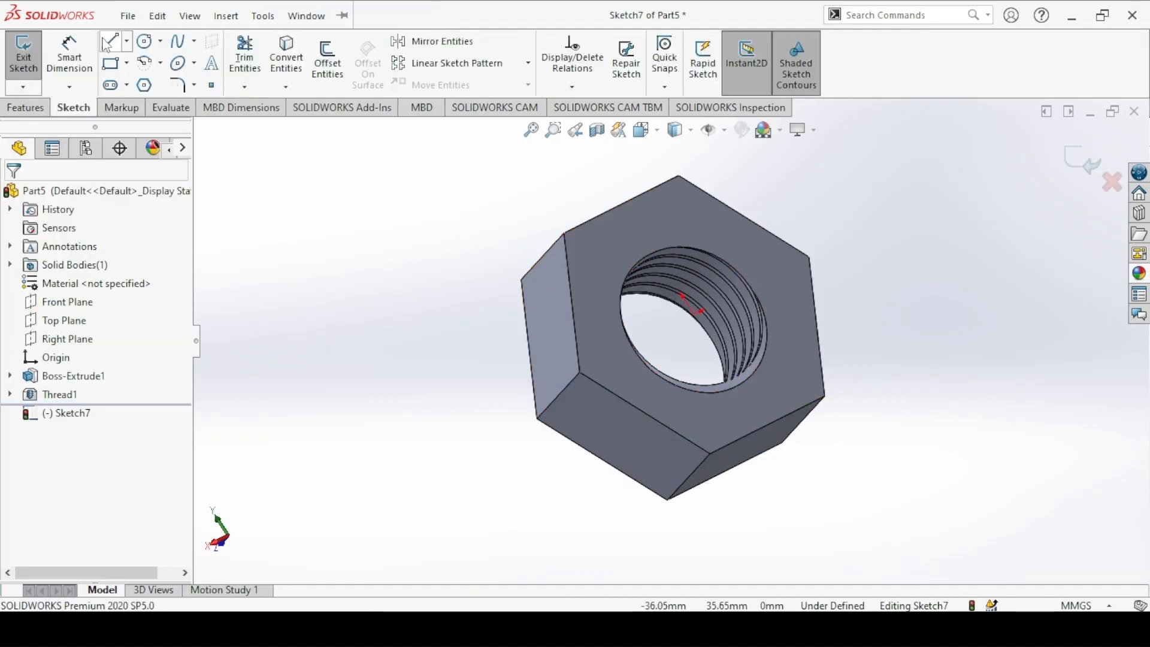
left_click(142, 46)
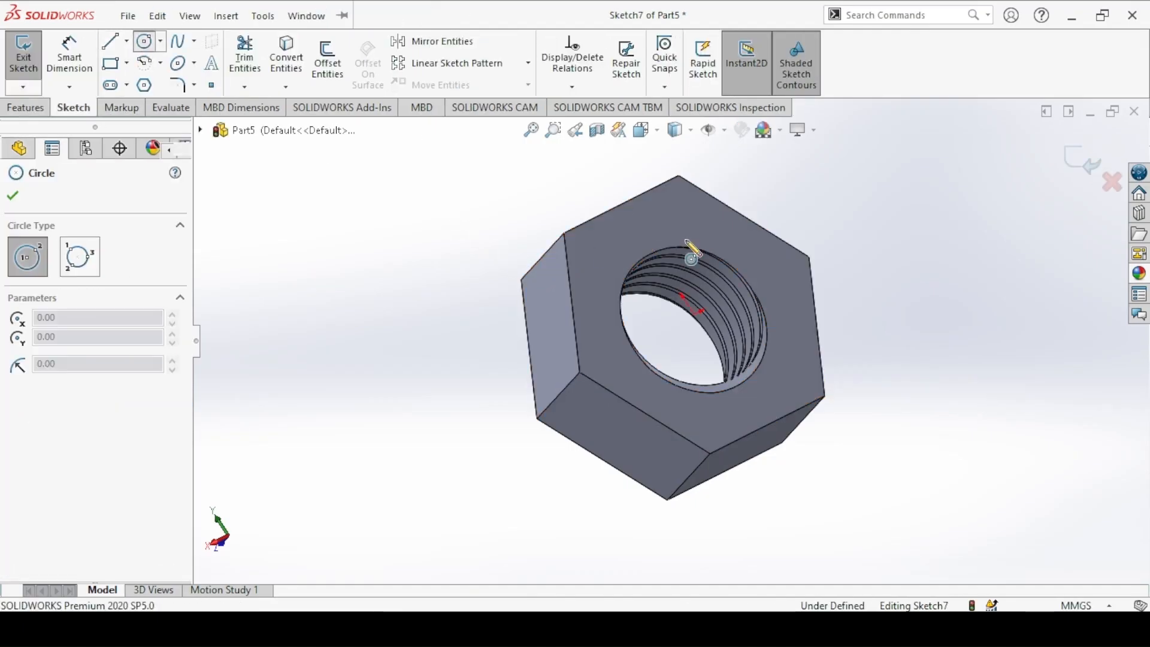
left_click(699, 311)
left_click(647, 226)
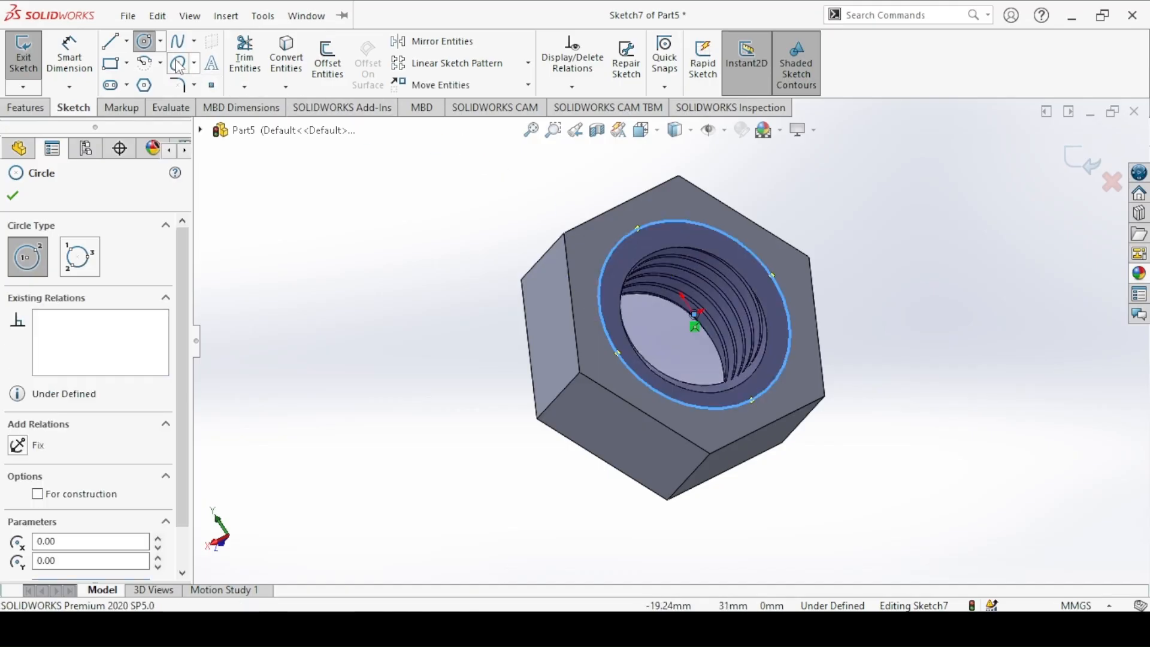
left_click(158, 49)
left_click(432, 215)
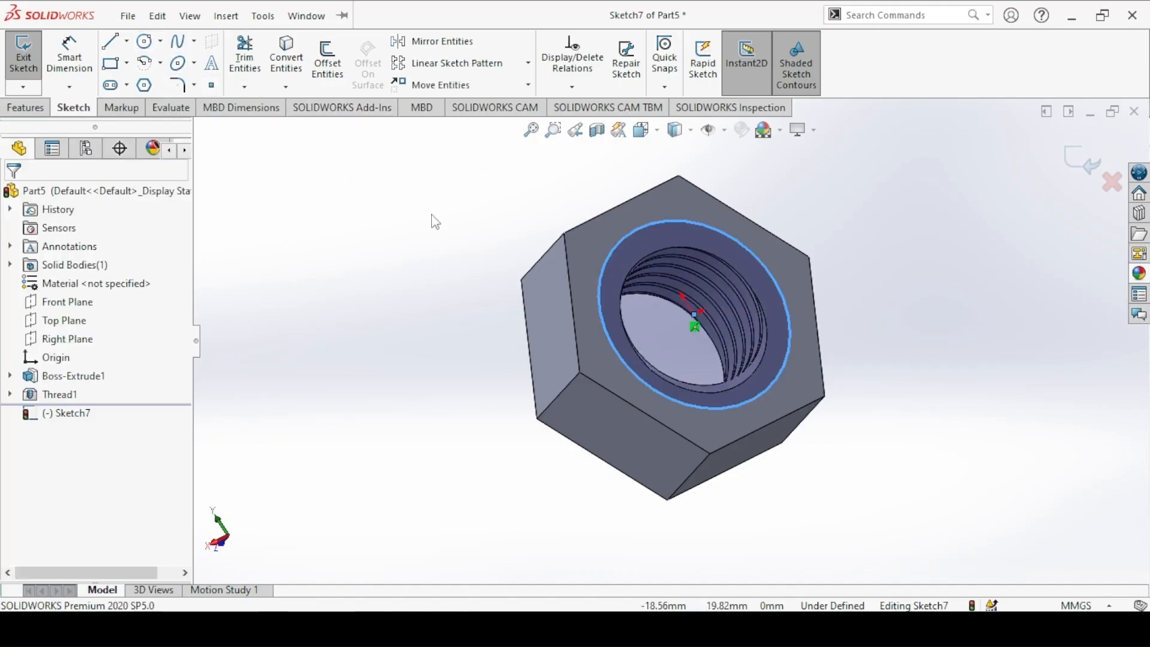
left_click(620, 237)
left_click(605, 212, "ctrl")
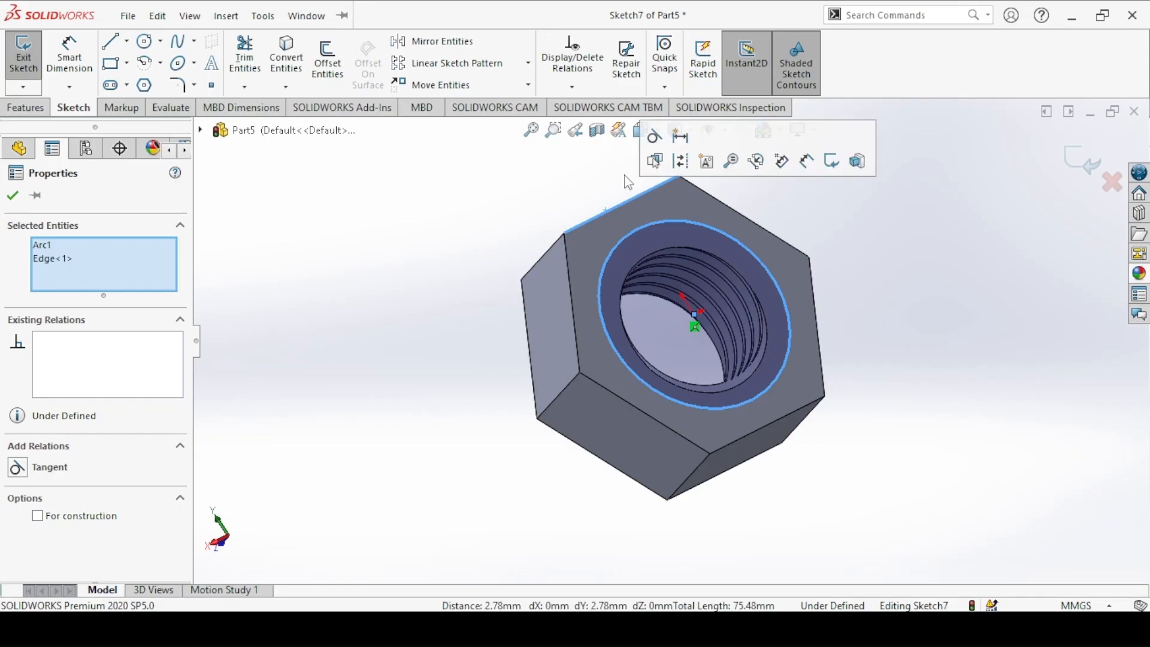
left_click(654, 136)
left_click(484, 189)
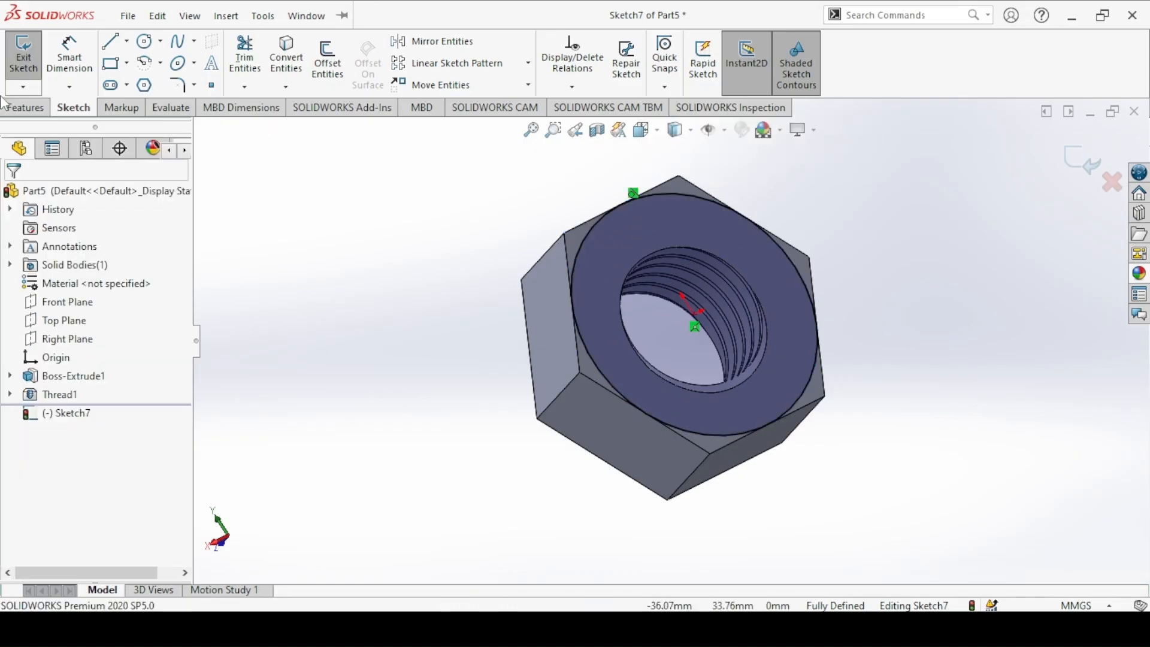
Step: Cut outside the circle with the side to cut flipped, 10 mm blind depth and a 45° draft to chamfer the nut's corners
left_click(23, 53)
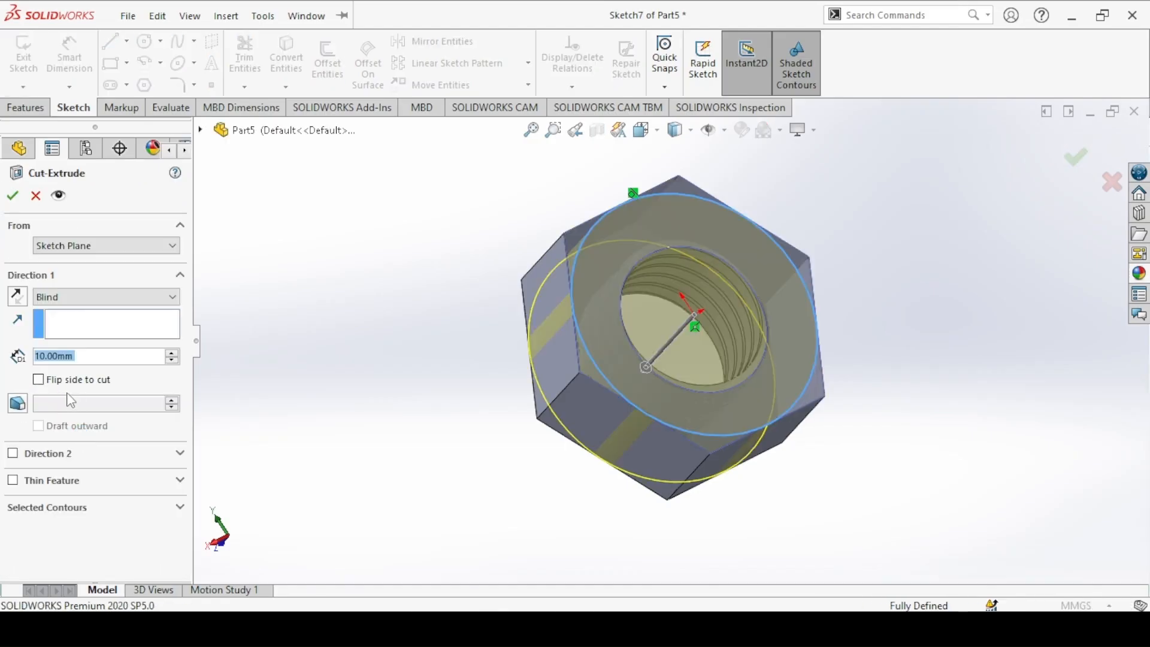
left_click(39, 380)
left_click(24, 405)
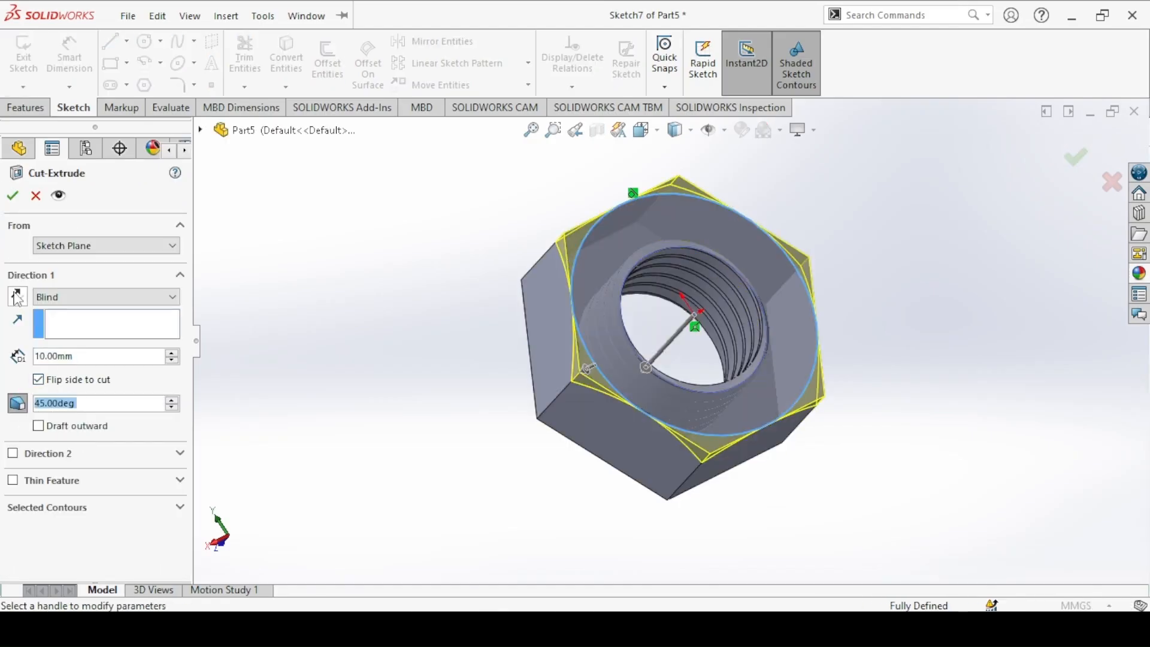
left_click(13, 196)
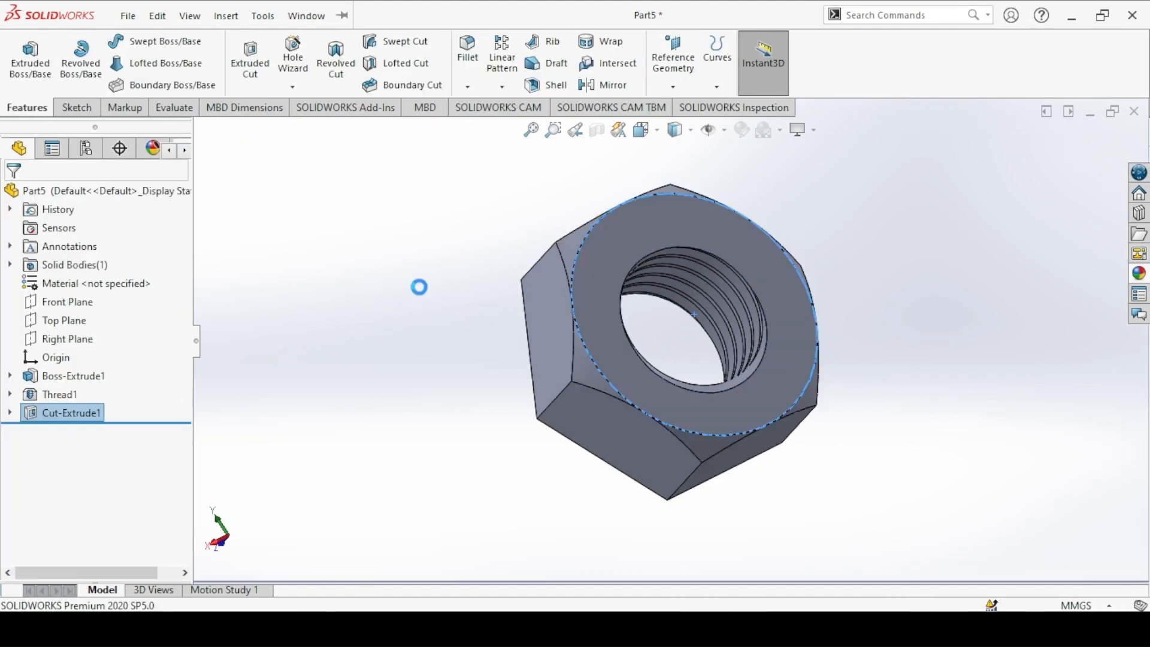
middle_click_drag(417, 285, 525, 342)
key("ctrl+7")
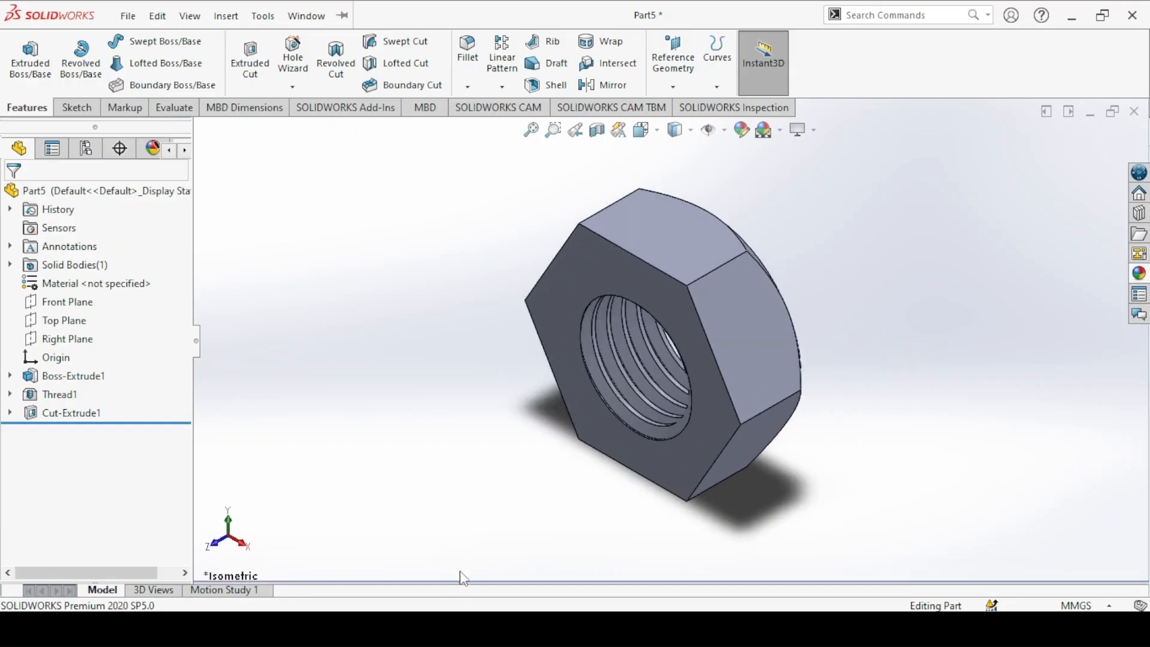
Step: Check the Hex Nut drawing and apply a light gray colour to the whole nut
left_click(462, 627)
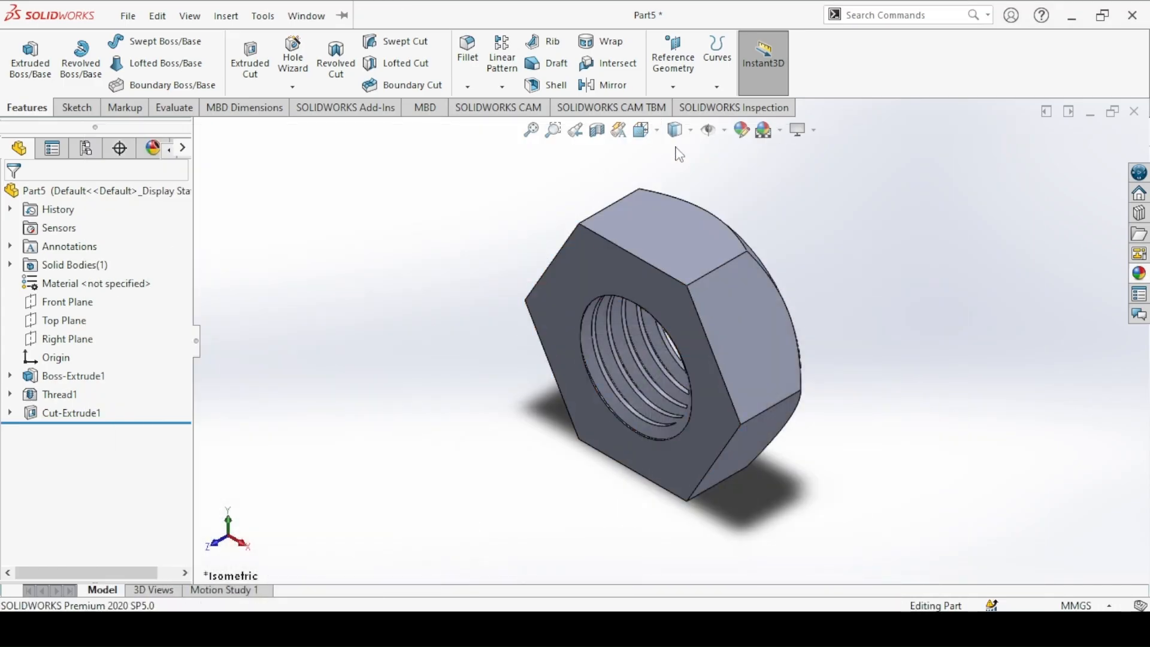
left_click(750, 134)
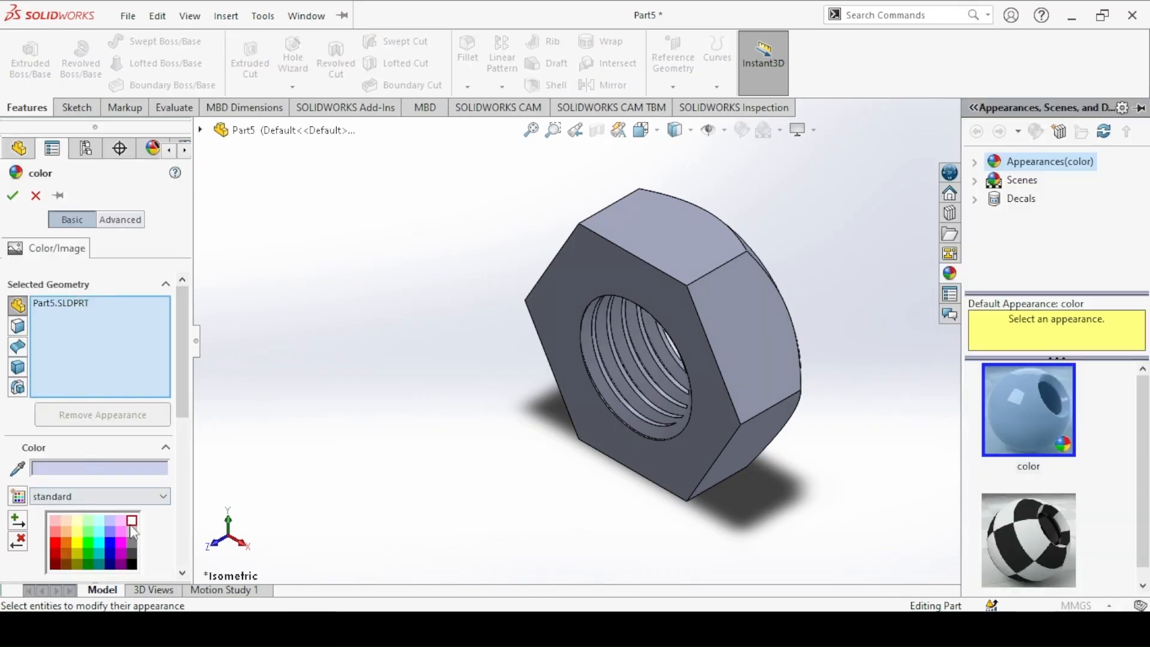
left_click(132, 527)
left_click(12, 195)
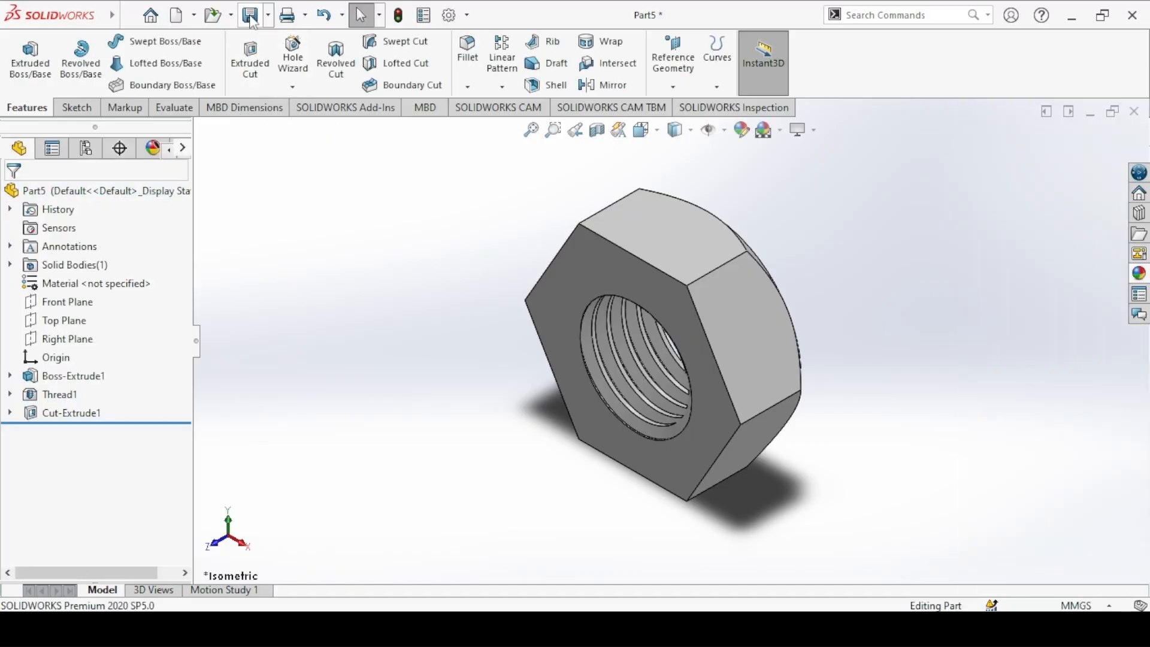
Step: Save the part as "4. Hex Nut" in the Machinist's Jack folder
left_click(250, 17)
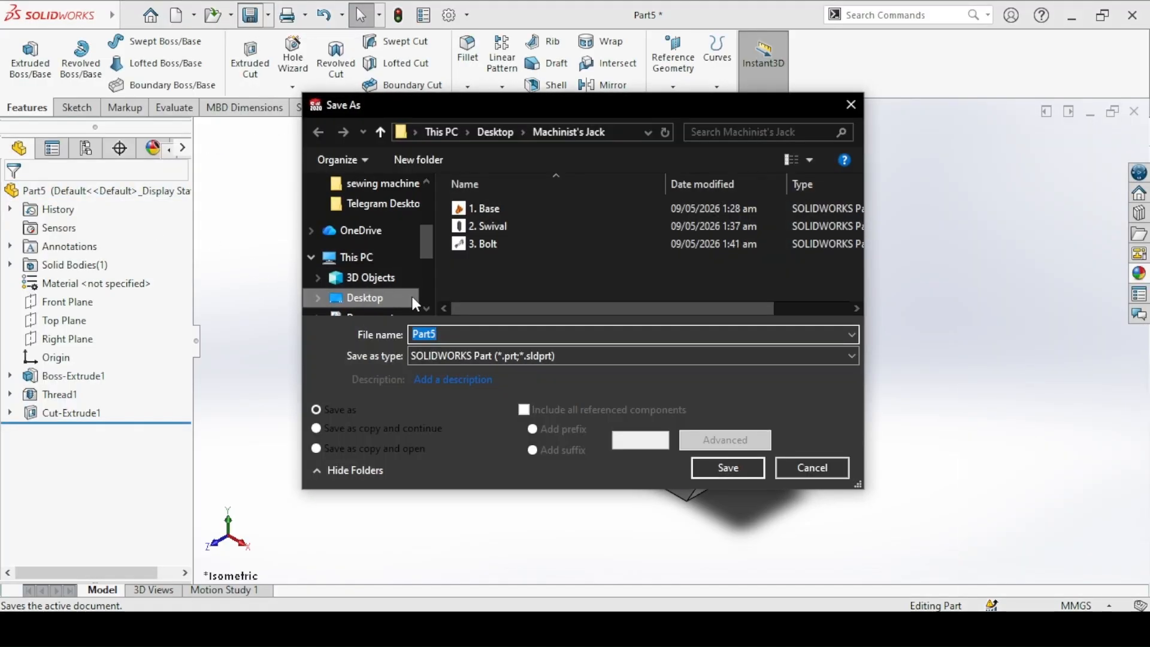
type("5.")
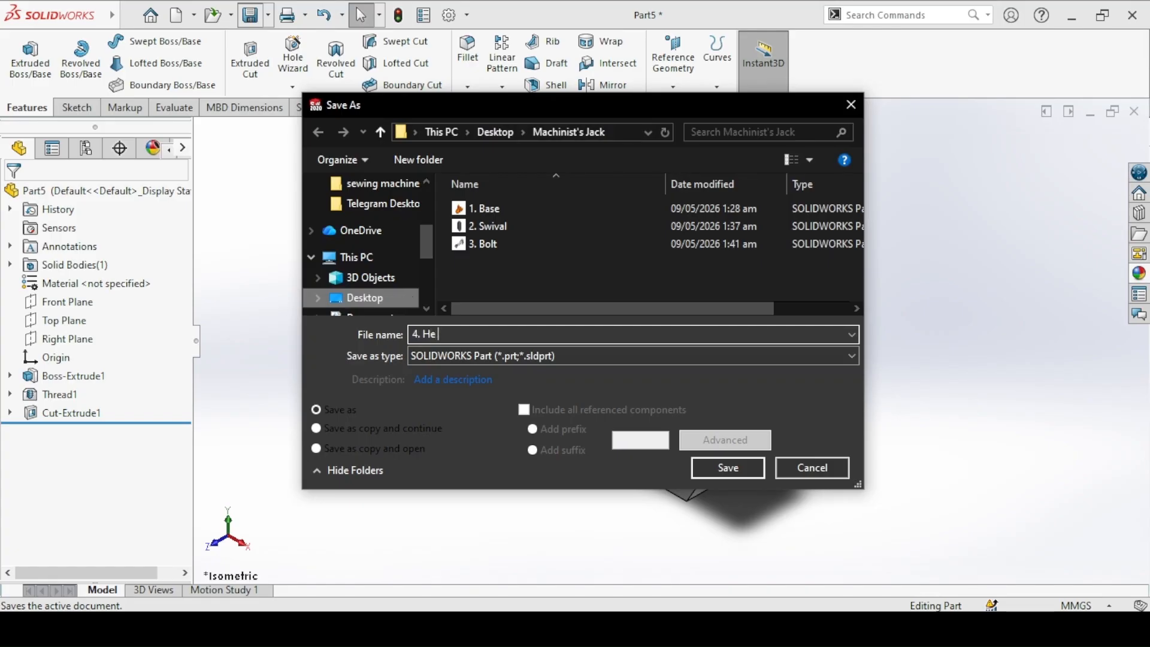
type(" Hex Nut")
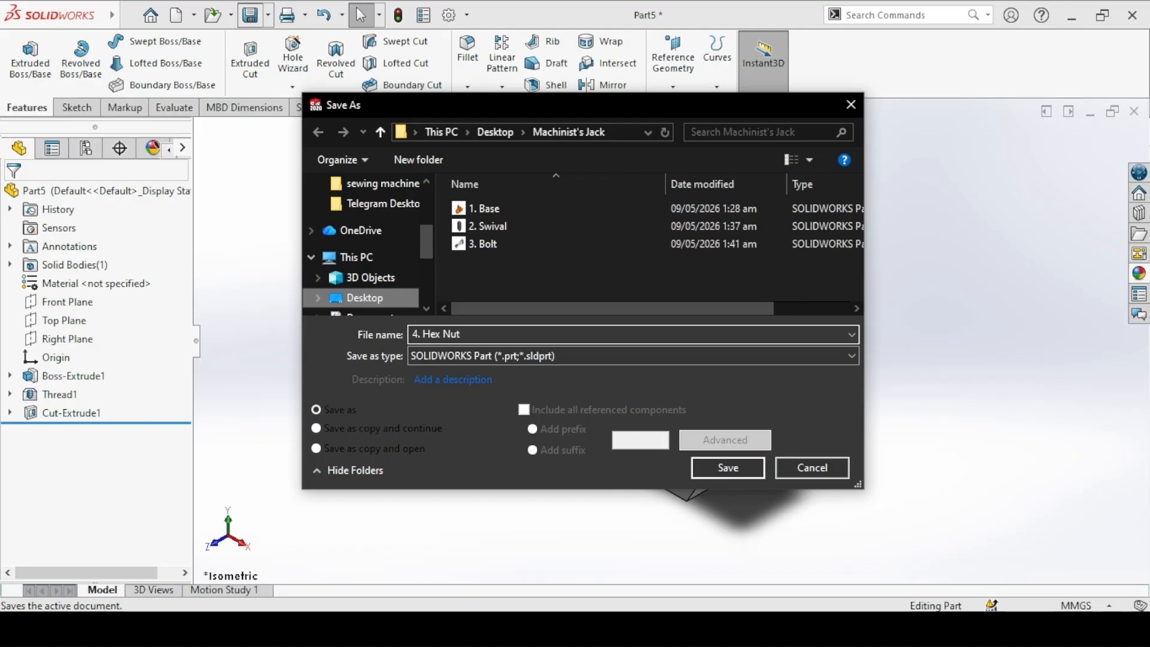
left_click(728, 468)
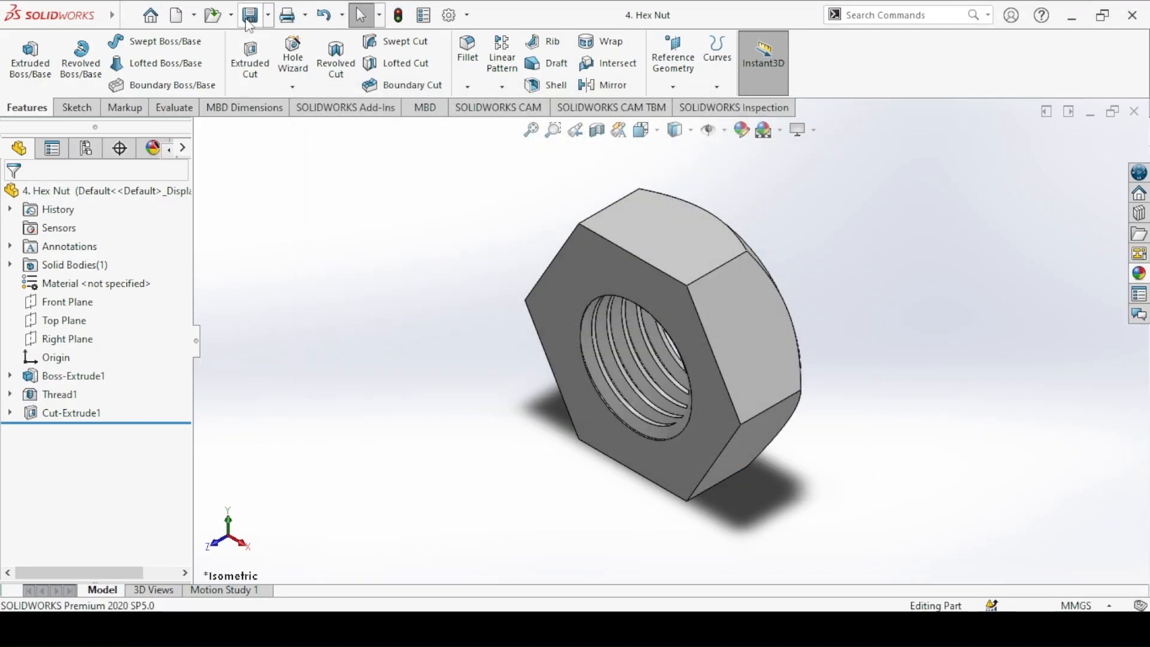
Step: Create a new part document and view the Screw drawing in the image viewer, then return to SOLIDWORKS
left_click(178, 14)
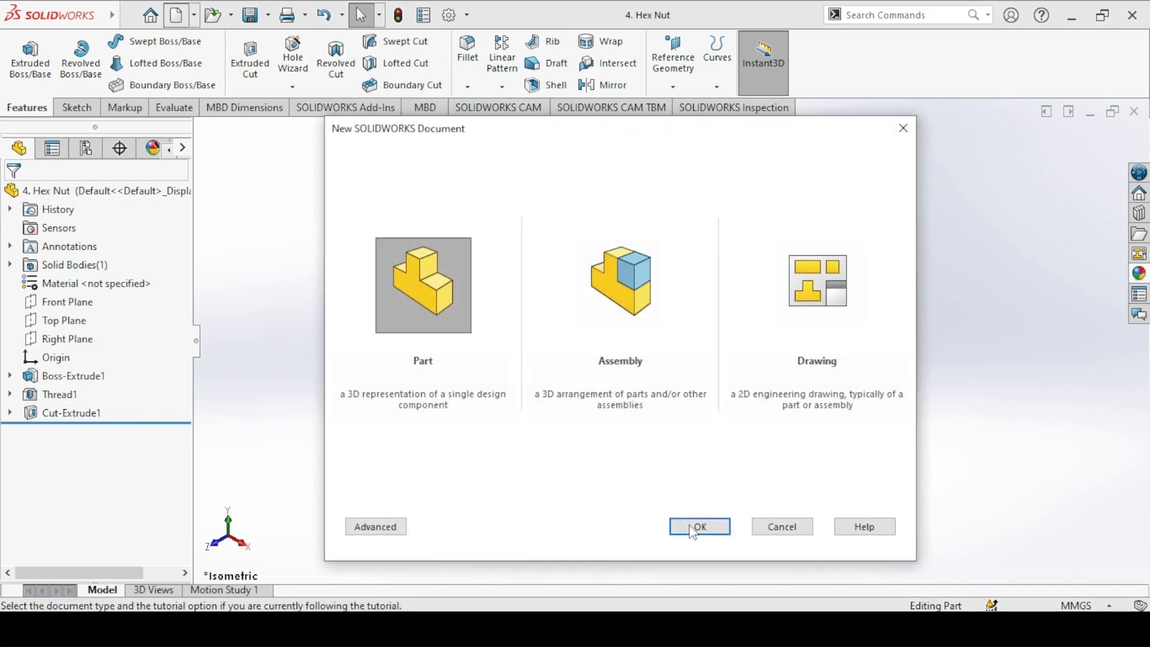
left_click(690, 527)
left_click(494, 628)
key("Right")
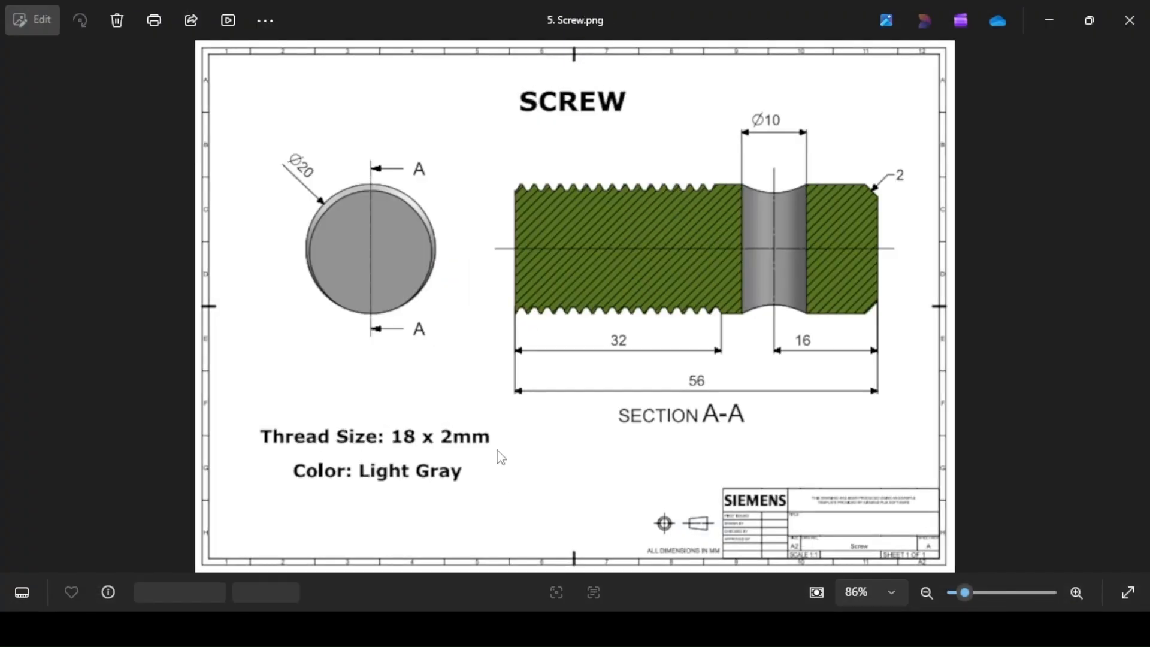
key("alt+Tab")
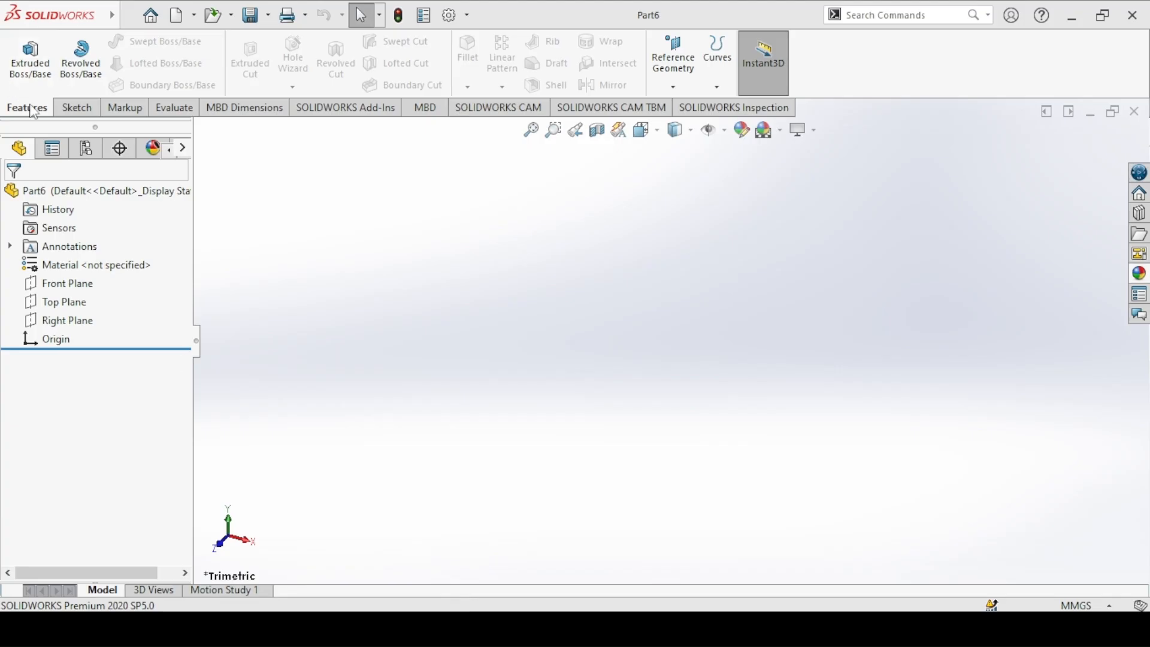
Step: Start an extruded boss on the Front Plane and sketch a 20 mm diameter circle centred on the origin
left_click(30, 60)
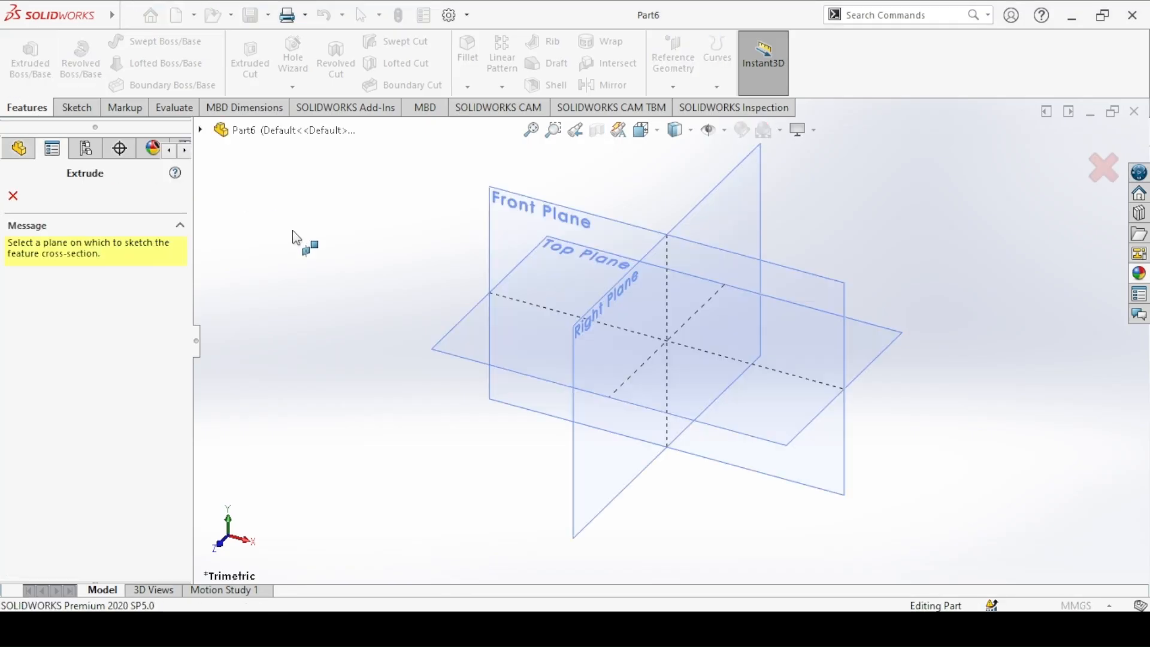
left_click(563, 223)
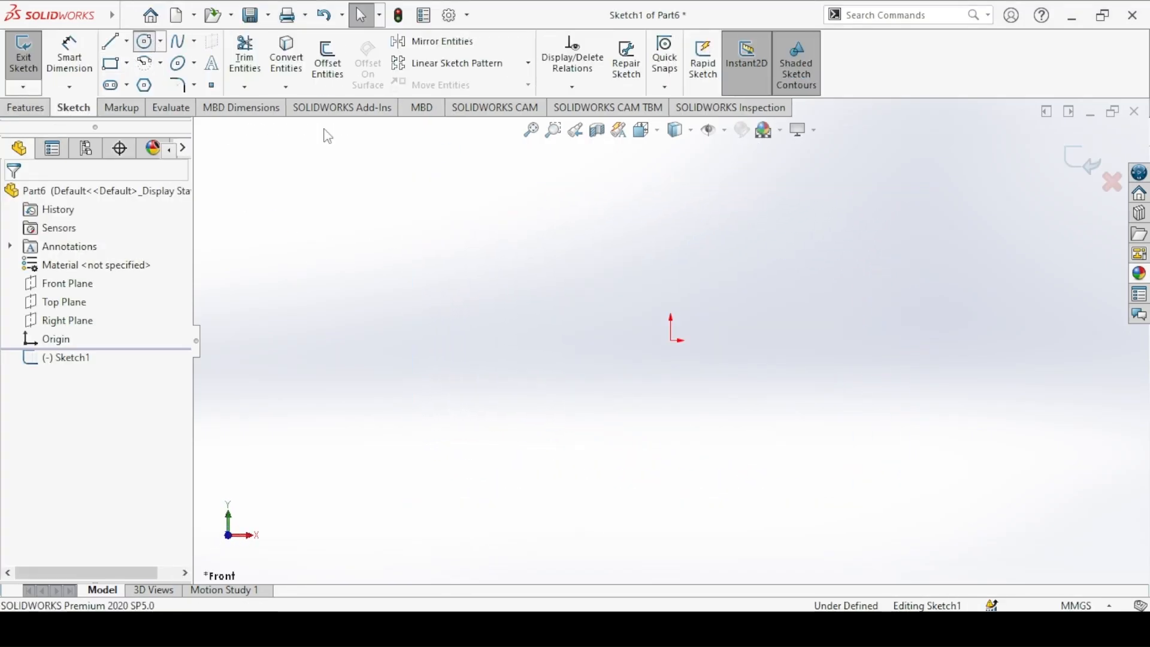
left_click(673, 340)
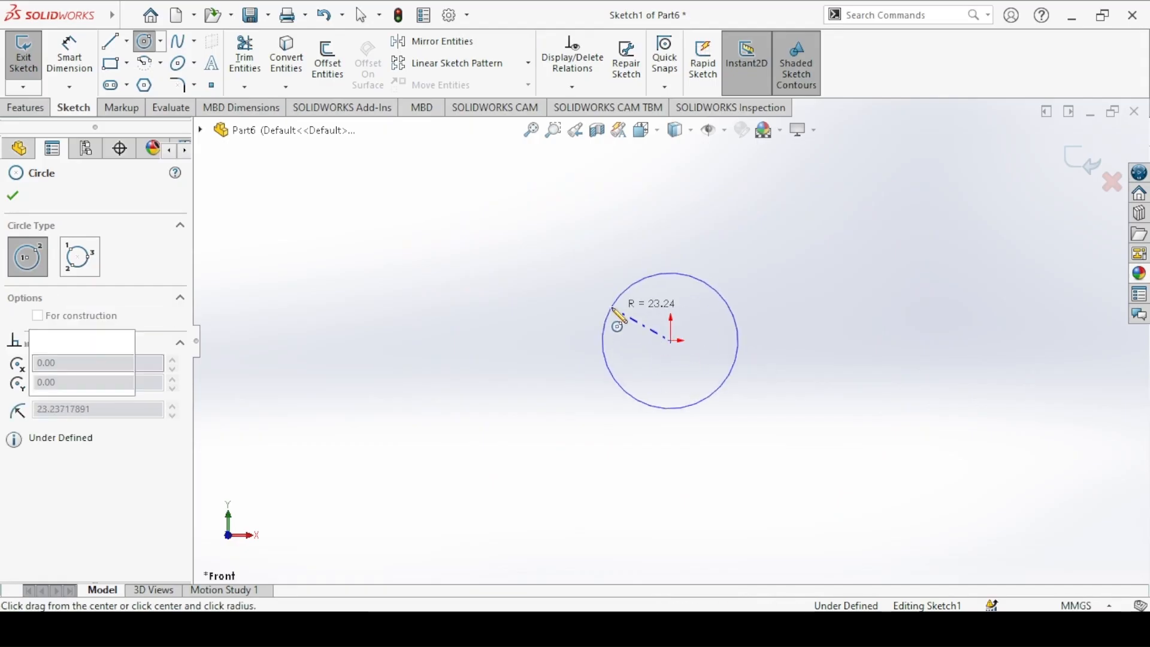
left_click(612, 309)
key("Escape")
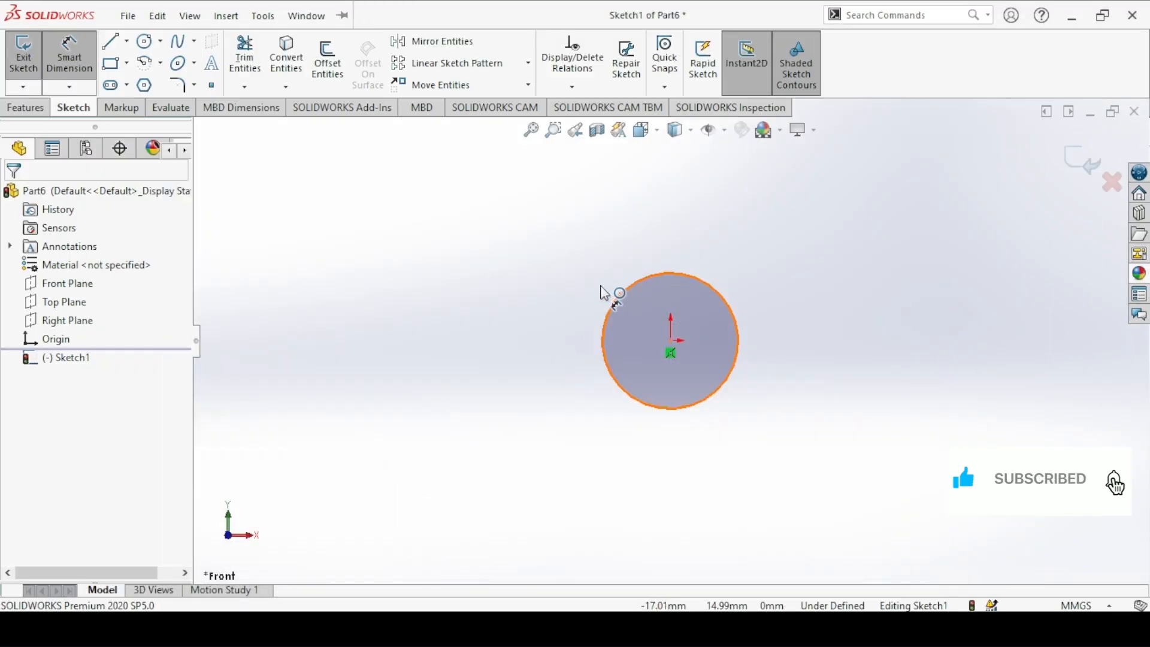
left_click(600, 286)
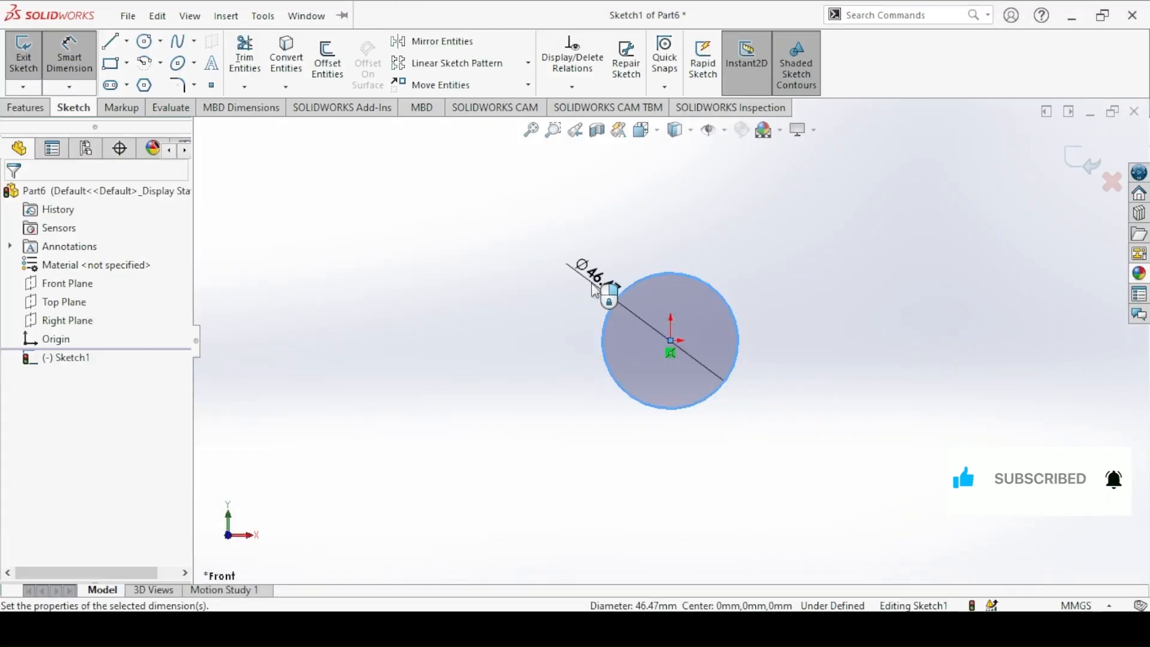
left_click(593, 284)
type("20")
key("Return")
left_click(593, 284)
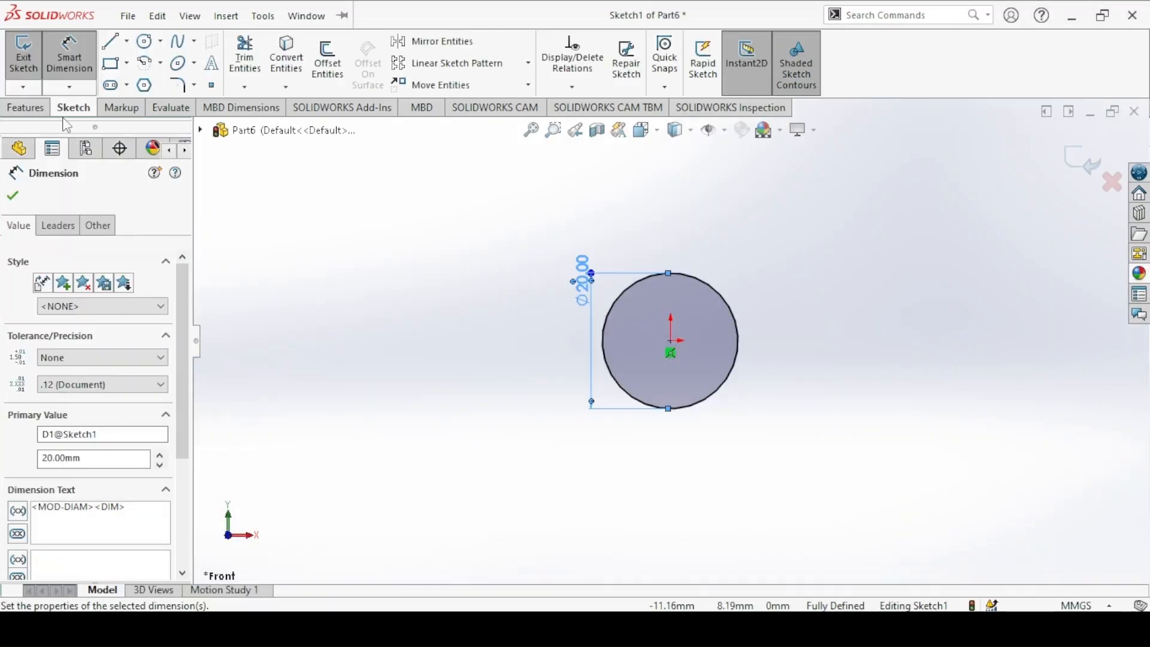
key("Escape")
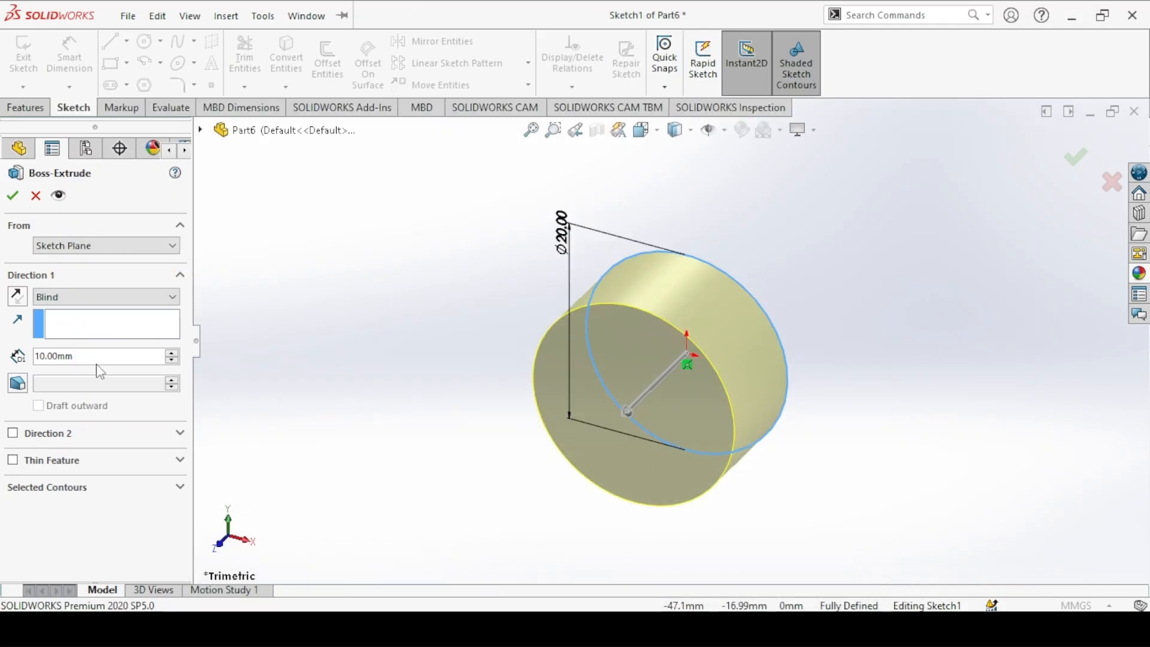
Step: Extrude the circle 56 mm blind to form the screw's cylindrical body and show it in isometric view
double_click(98, 356)
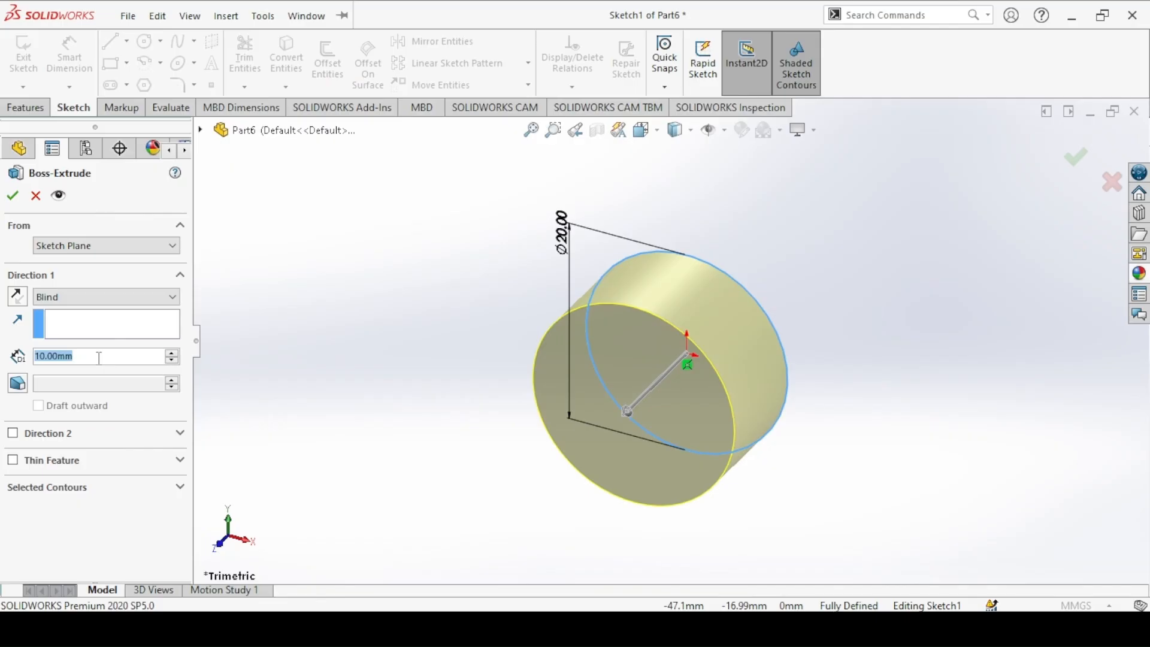
type("56")
key("Return")
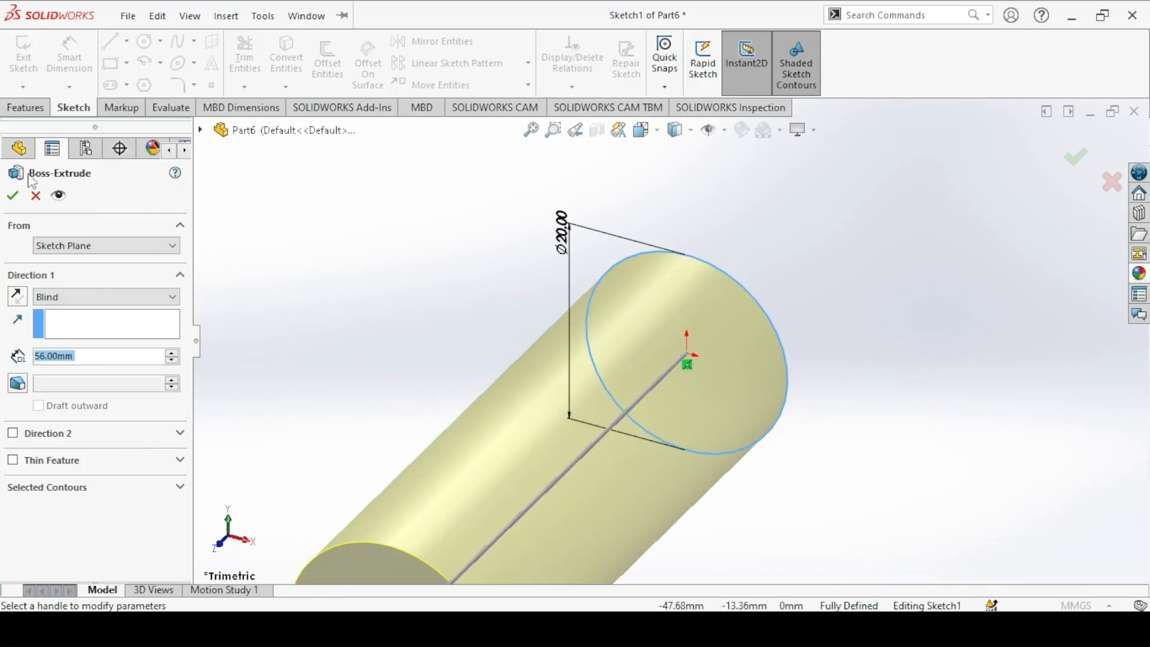
left_click(13, 195)
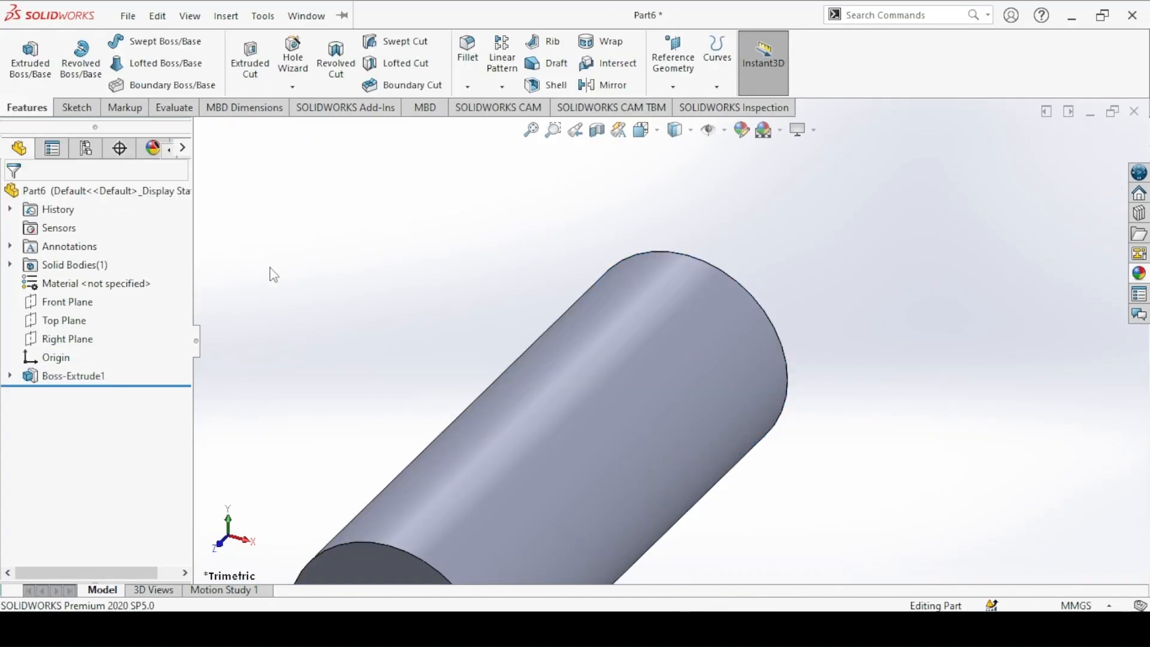
key("ctrl+7")
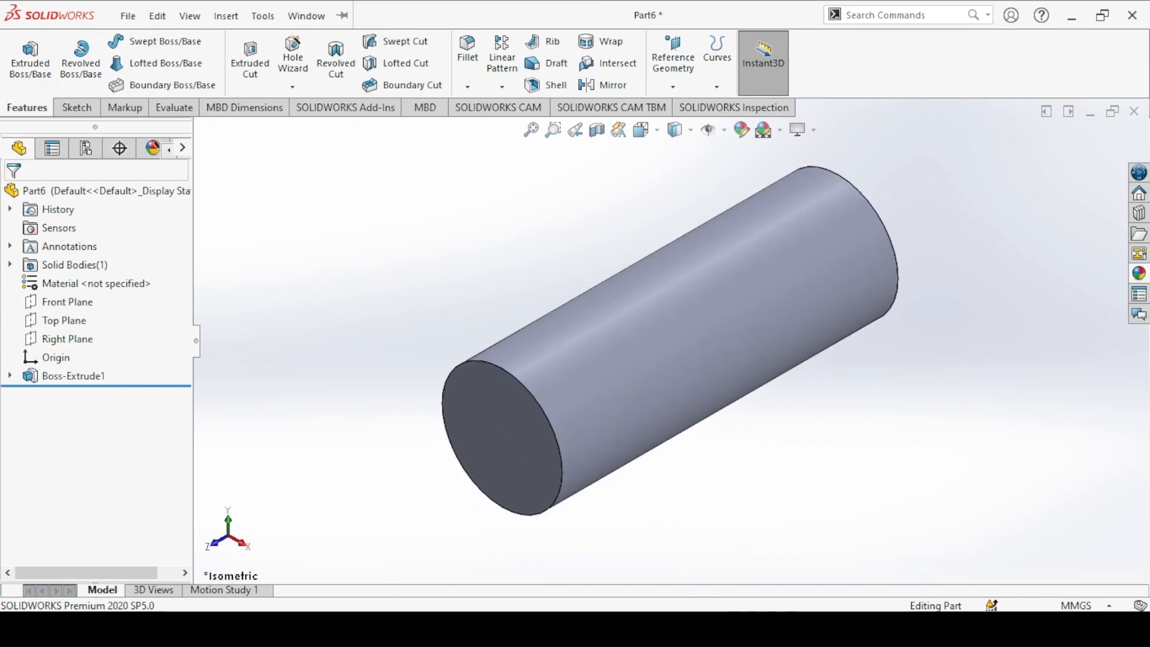
Step: After checking the Screw drawing in the image viewer, start an extruded cut on the Top Plane and sketch a circle about 16 mm in diameter
key("alt+Tab")
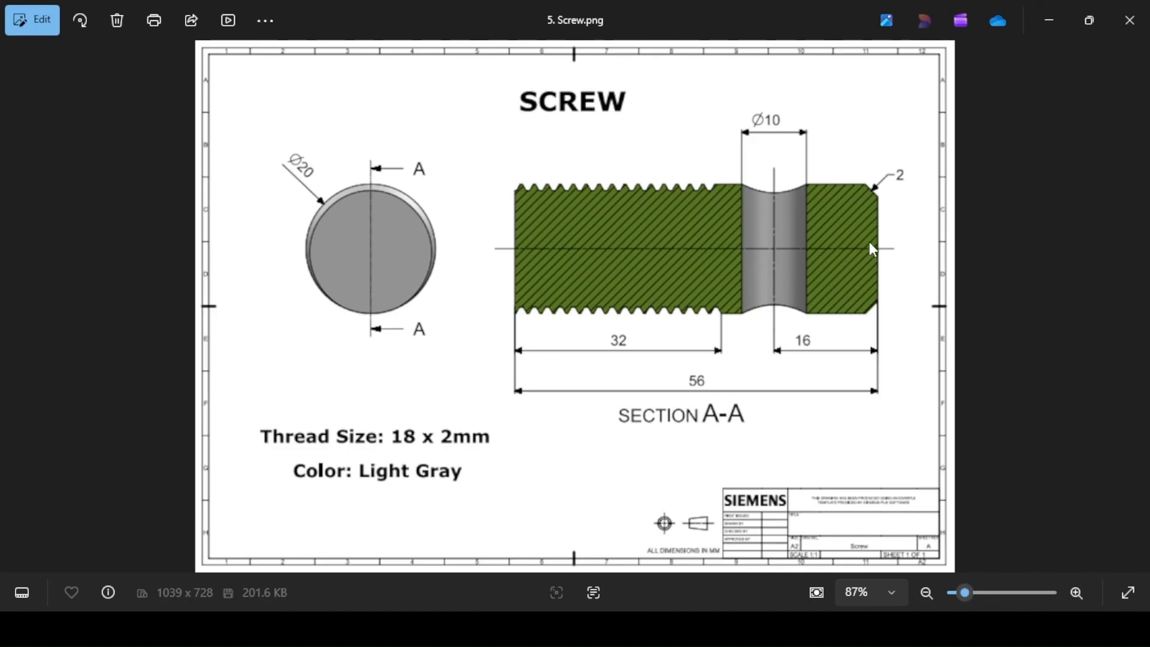
key("alt+Tab")
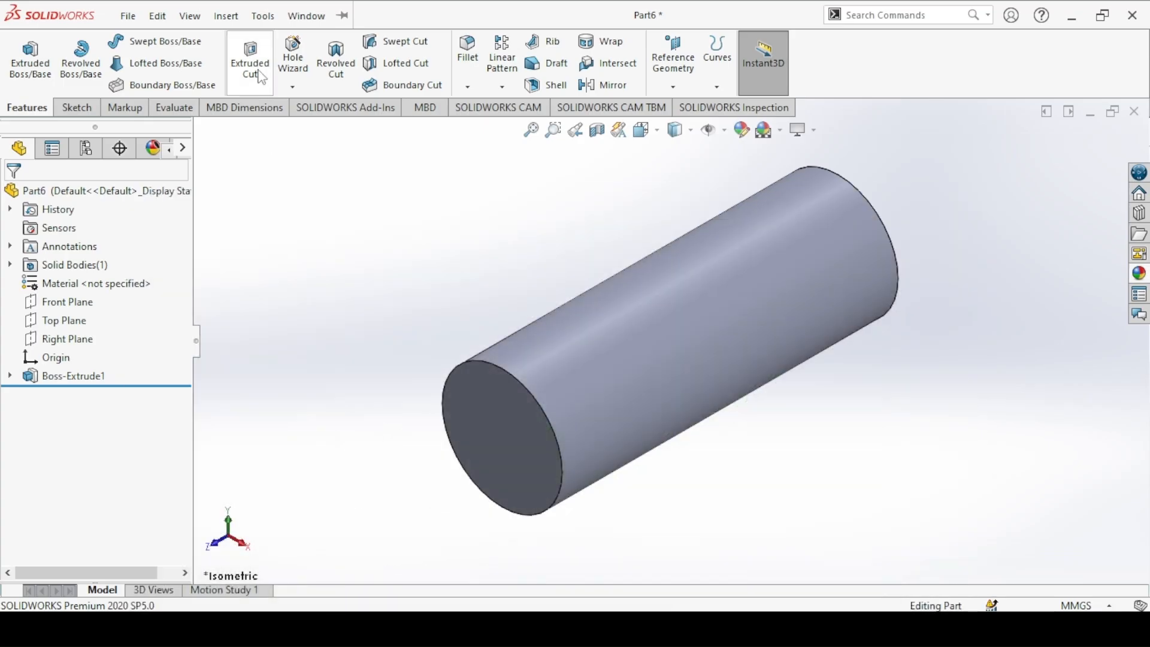
left_click(257, 71)
left_click(201, 130)
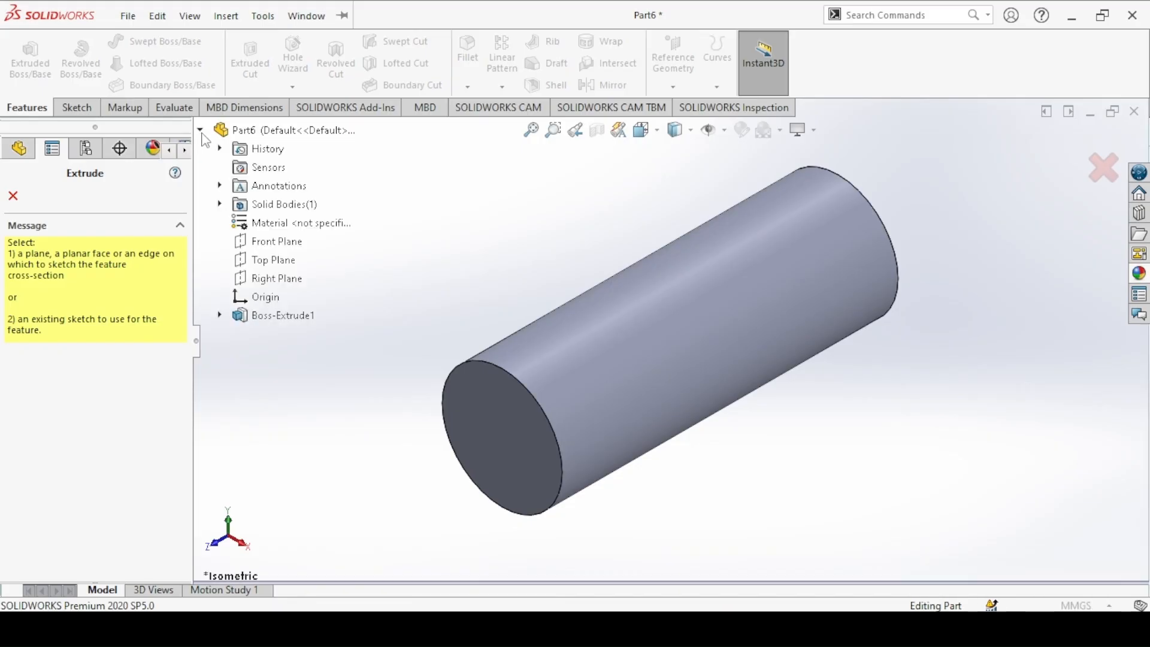
left_click(263, 260)
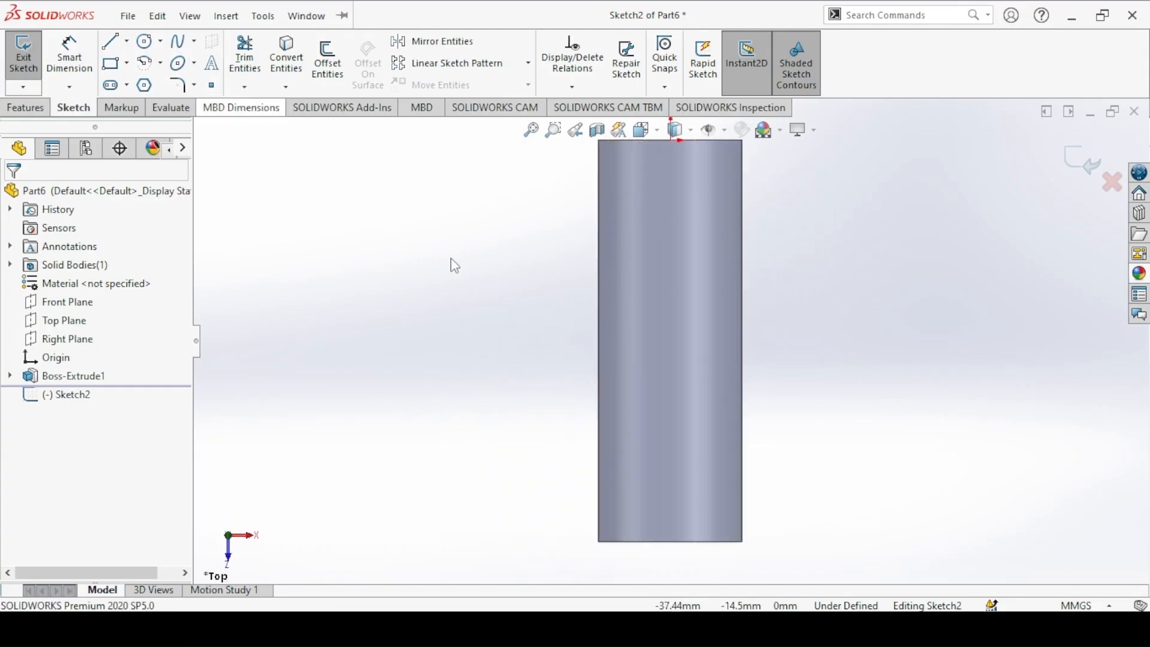
left_click(147, 43)
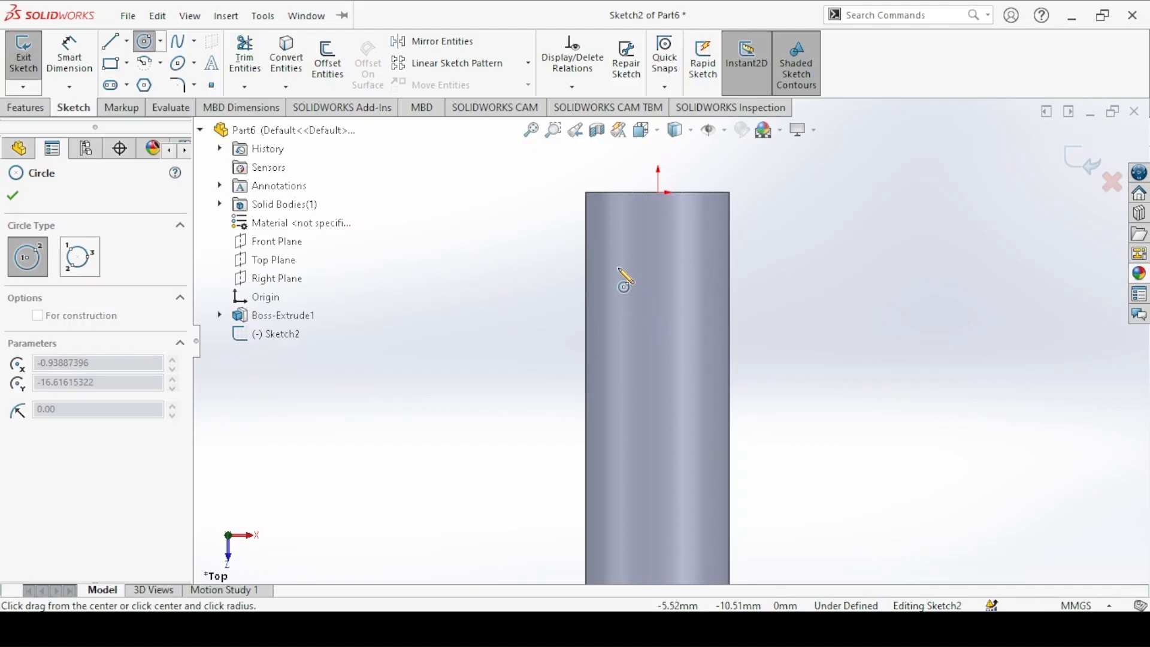
left_click_drag(651, 322, 618, 275)
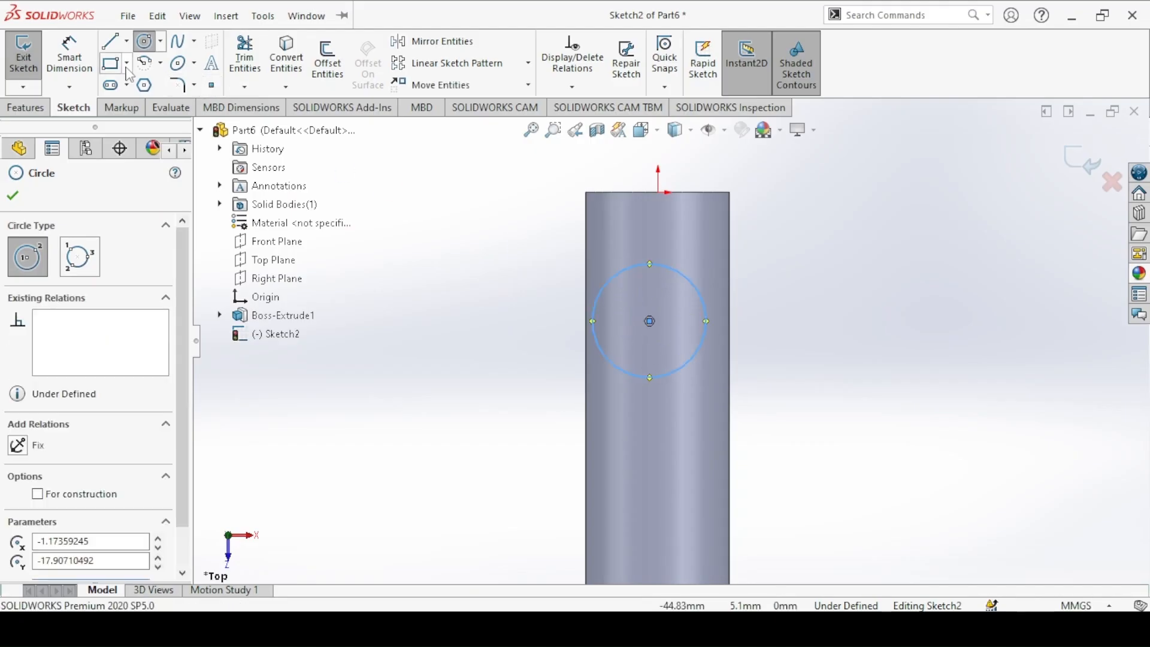
Step: Dimension the circle to a 10 mm diameter with its centre 16 mm from the cylinder's end edge at the origin
left_click(70, 57)
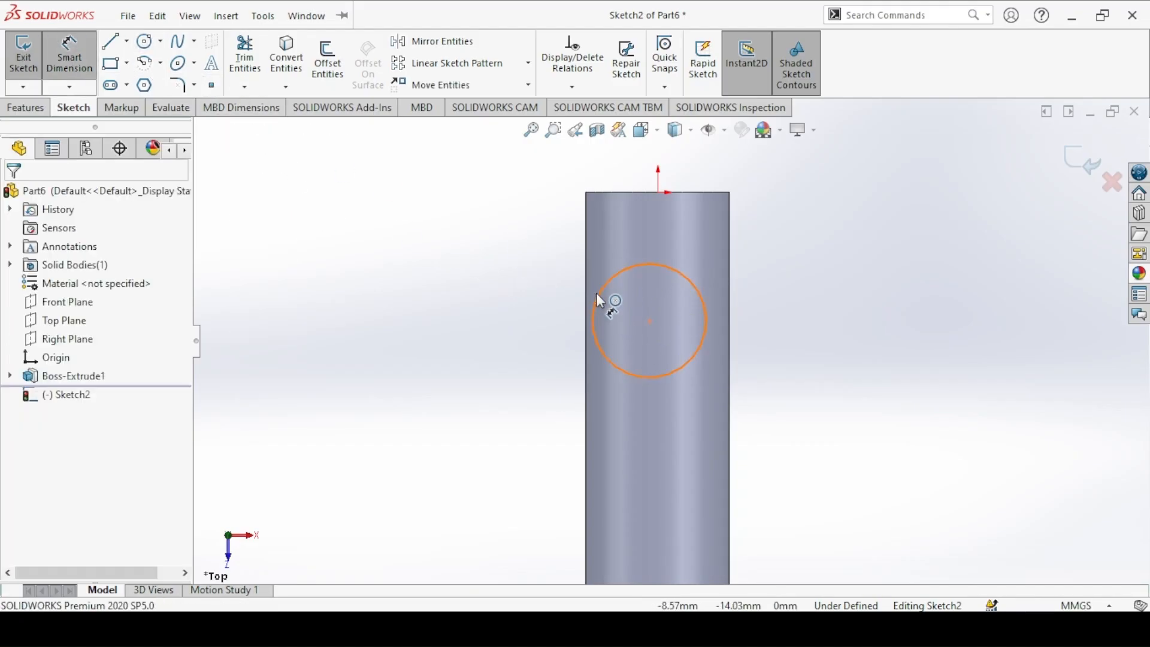
left_click(601, 287)
left_click(553, 259)
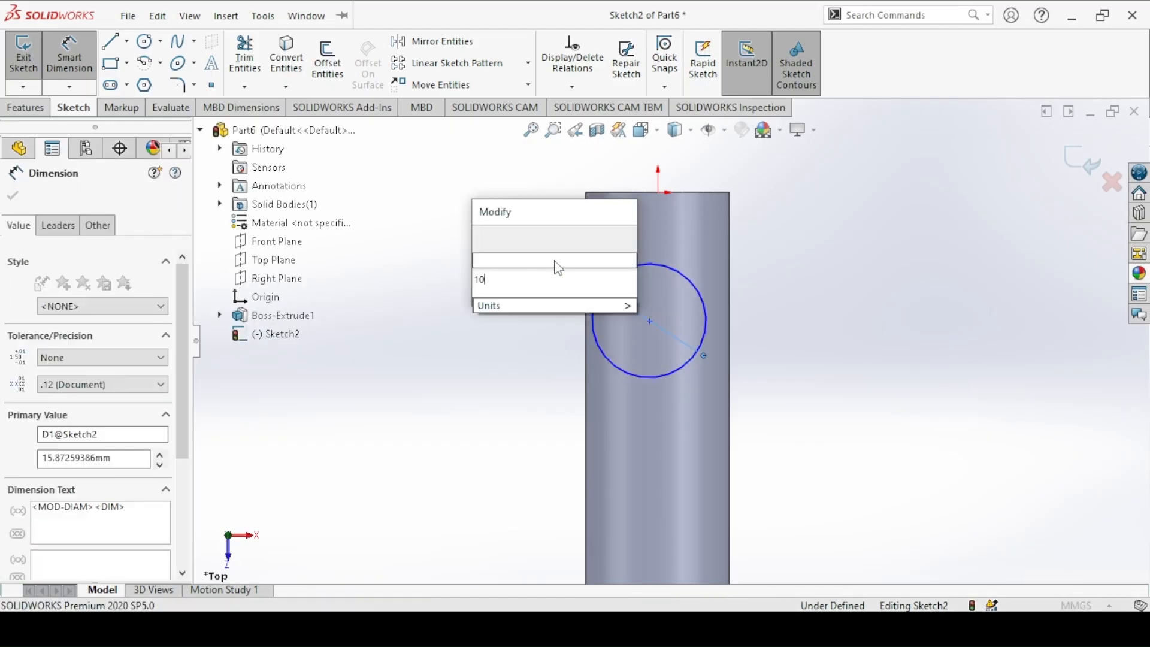
key("Return")
left_click(650, 323)
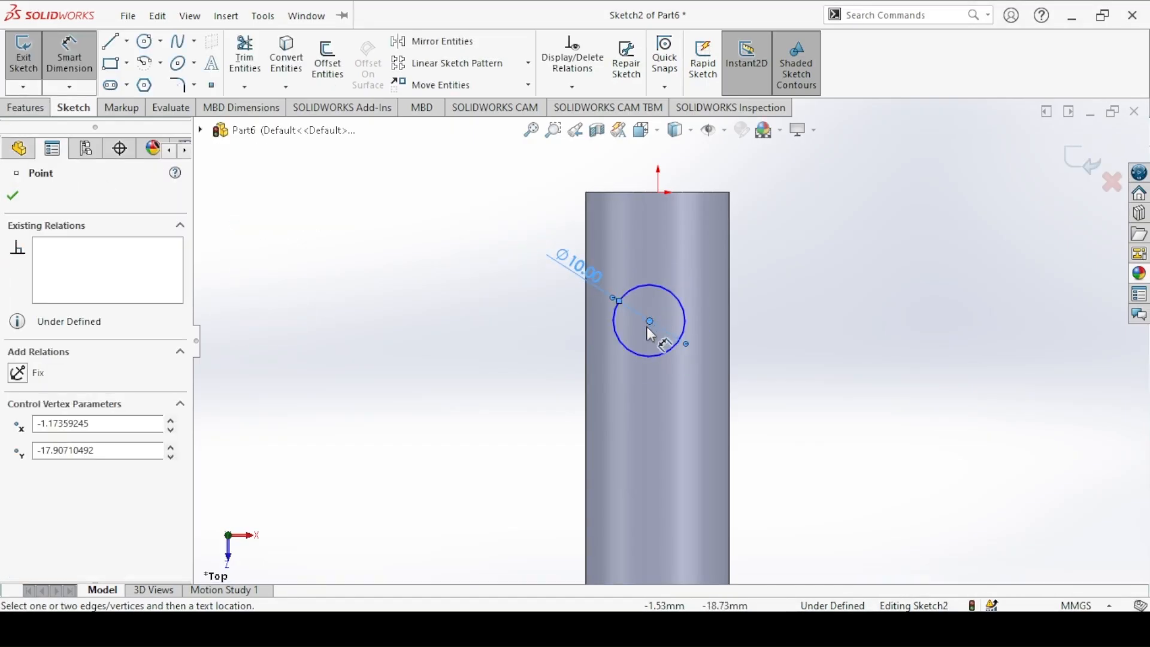
left_click(637, 193)
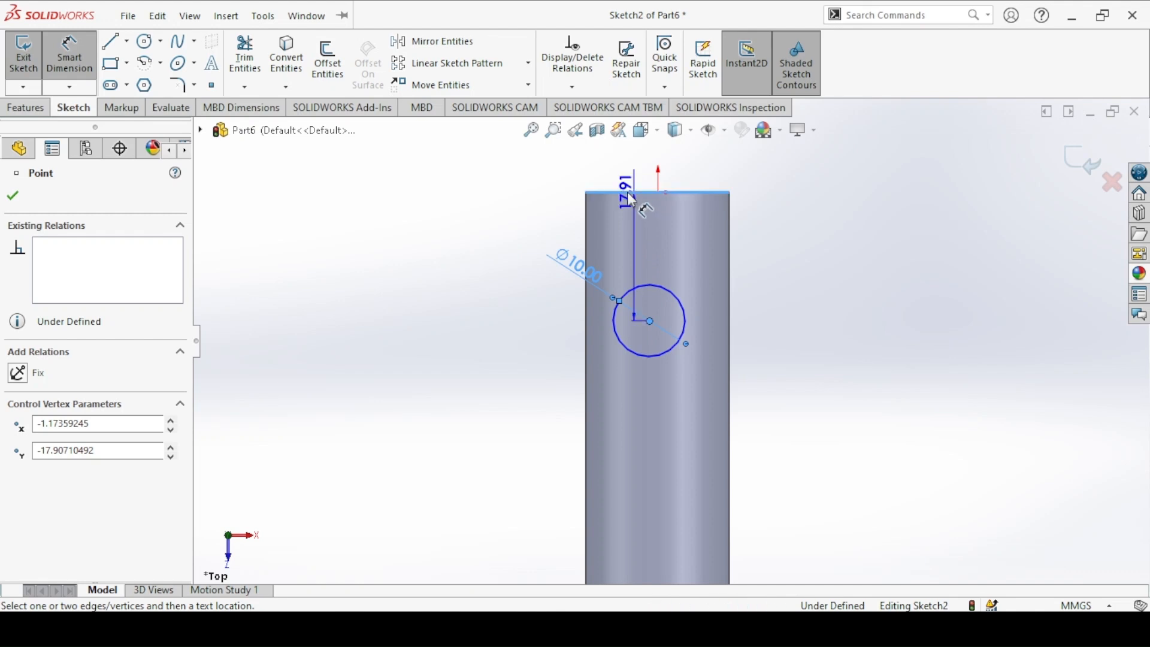
left_click(557, 210)
type("16")
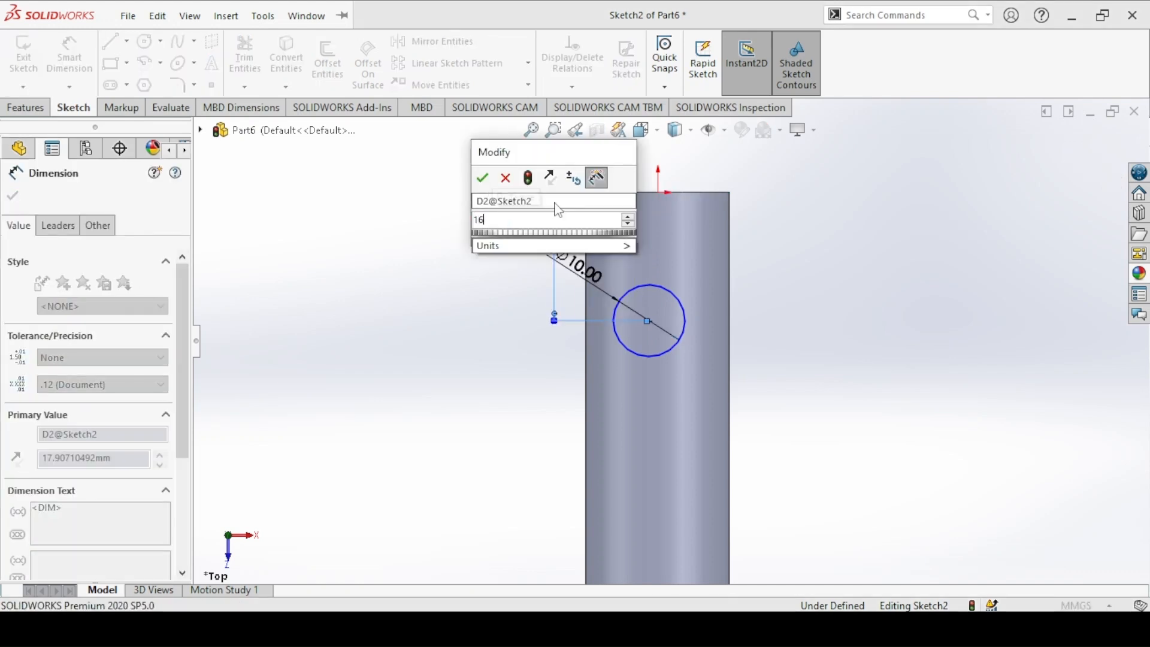
key("Return")
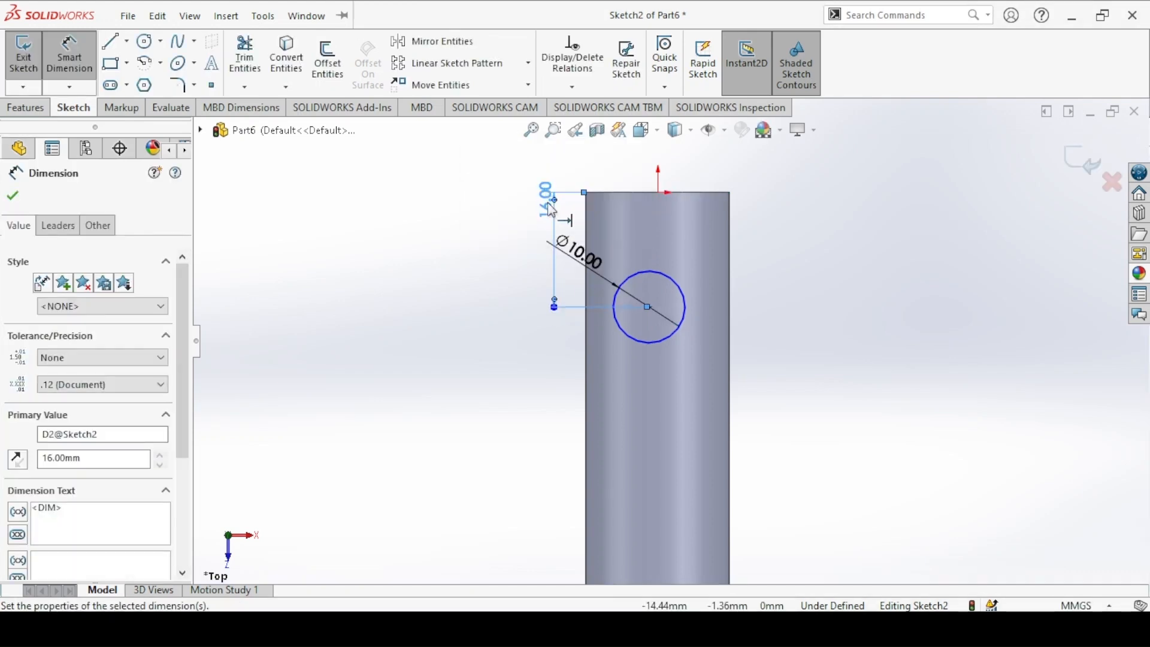
left_click(13, 196)
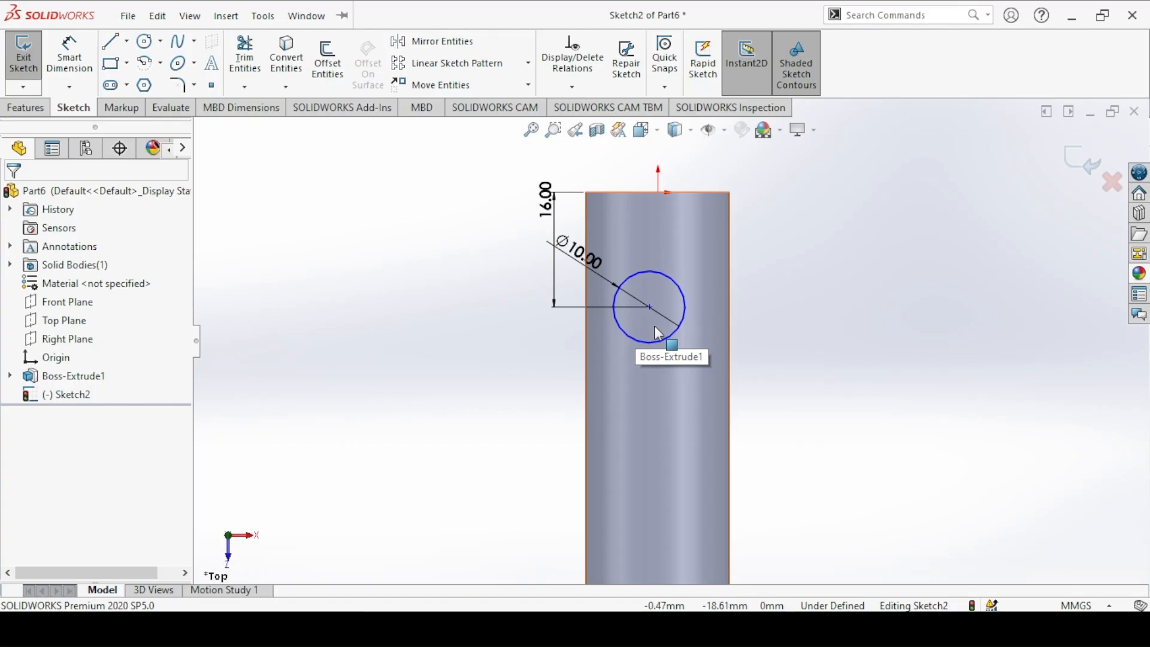
Step: Add a vertical relation between the circle's centre and the origin
left_click(651, 310)
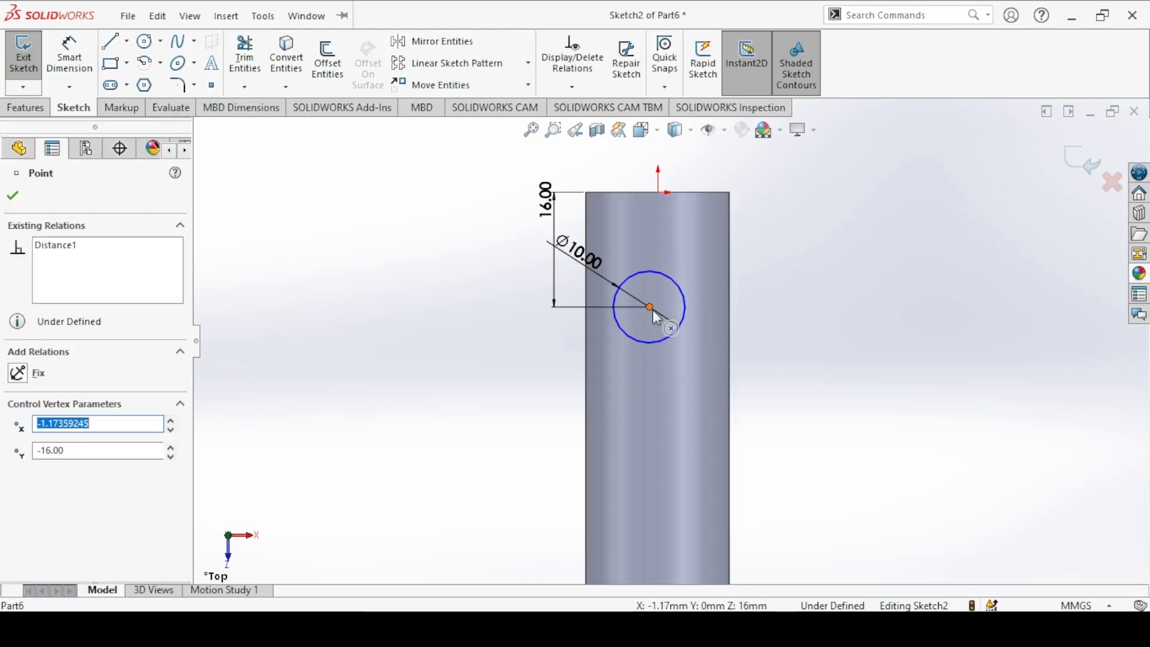
left_click(657, 192, "ctrl")
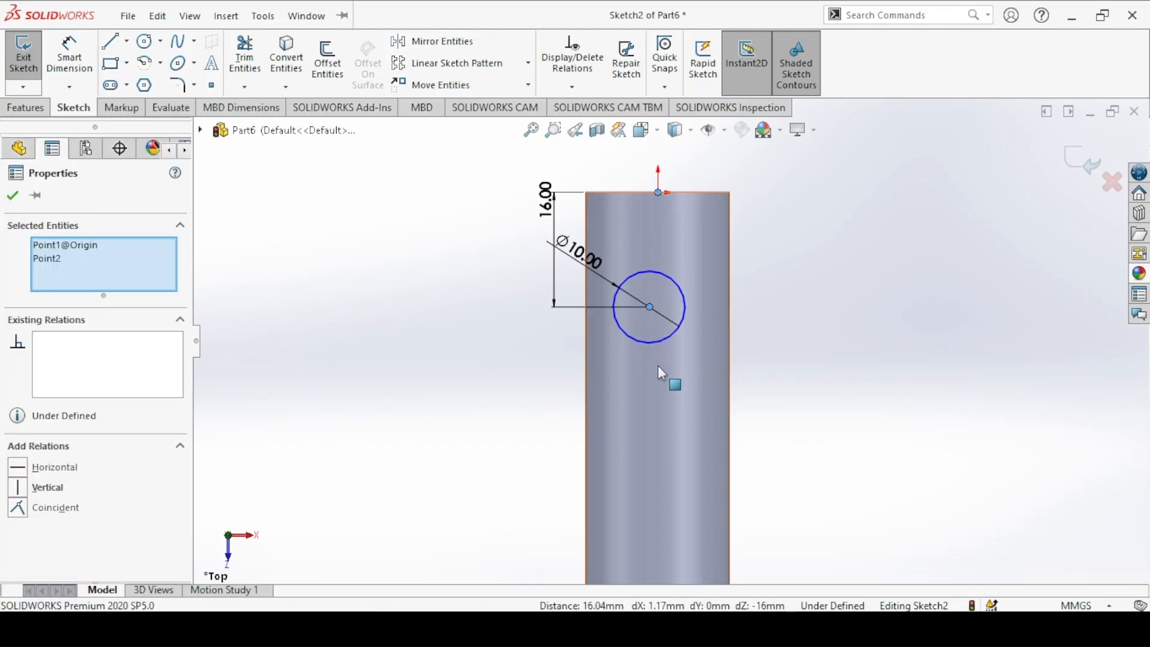
left_click(730, 118)
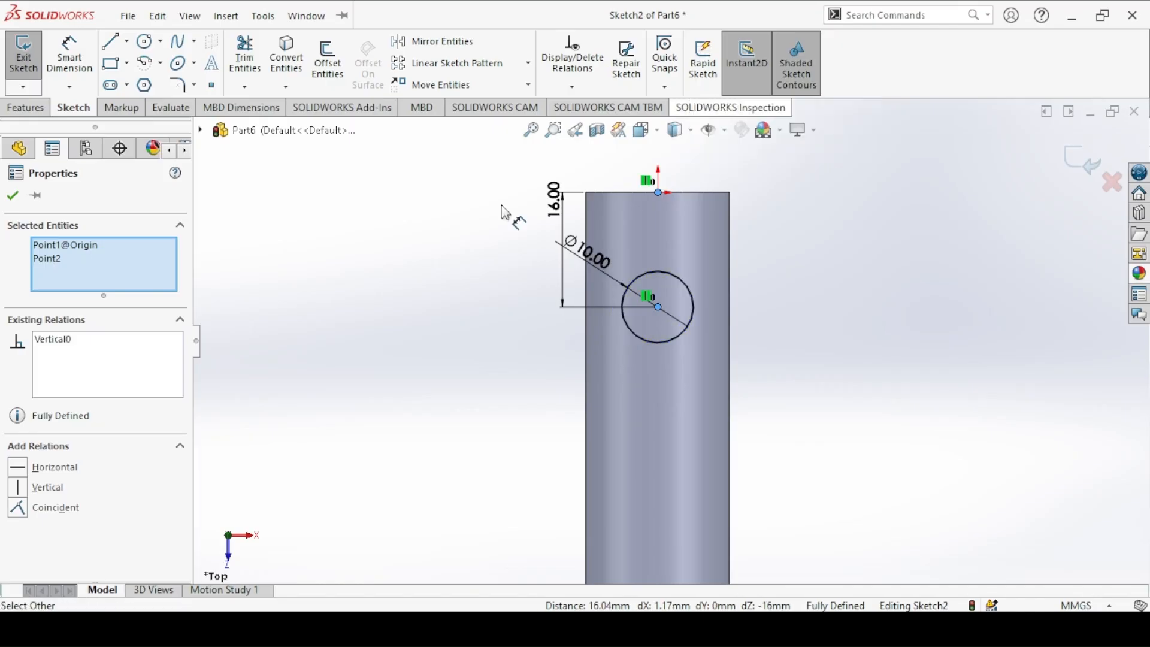
left_click(385, 246)
Step: Cut the circle using Through All - Both to form the cross hole in the screw body
key("c")
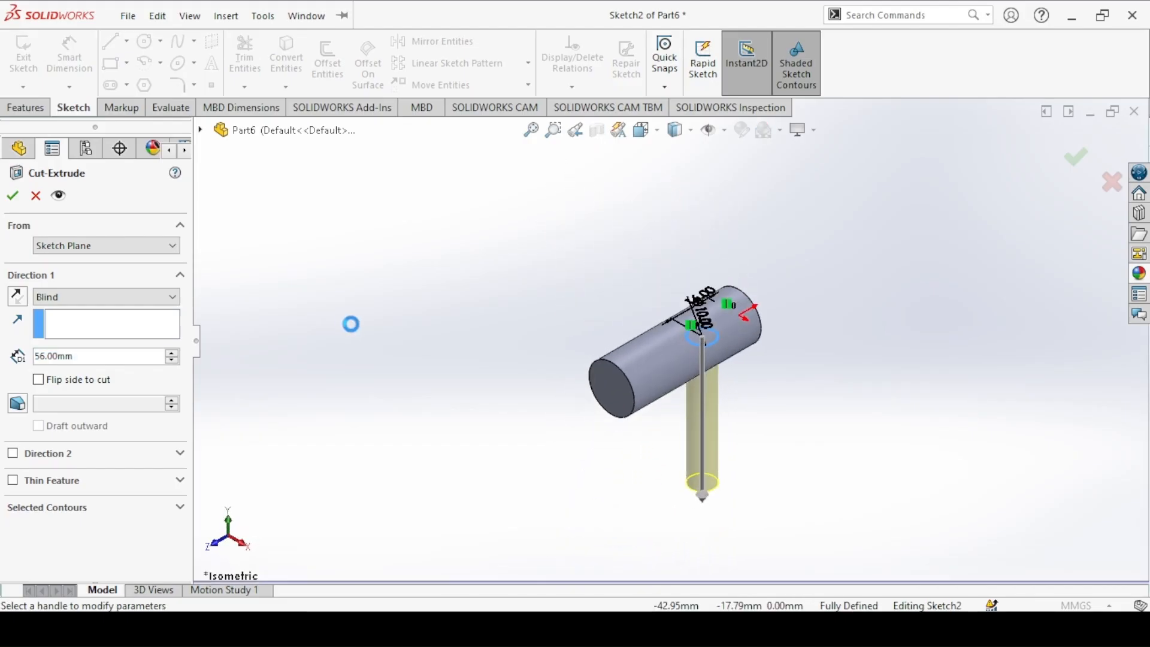
left_click(93, 292)
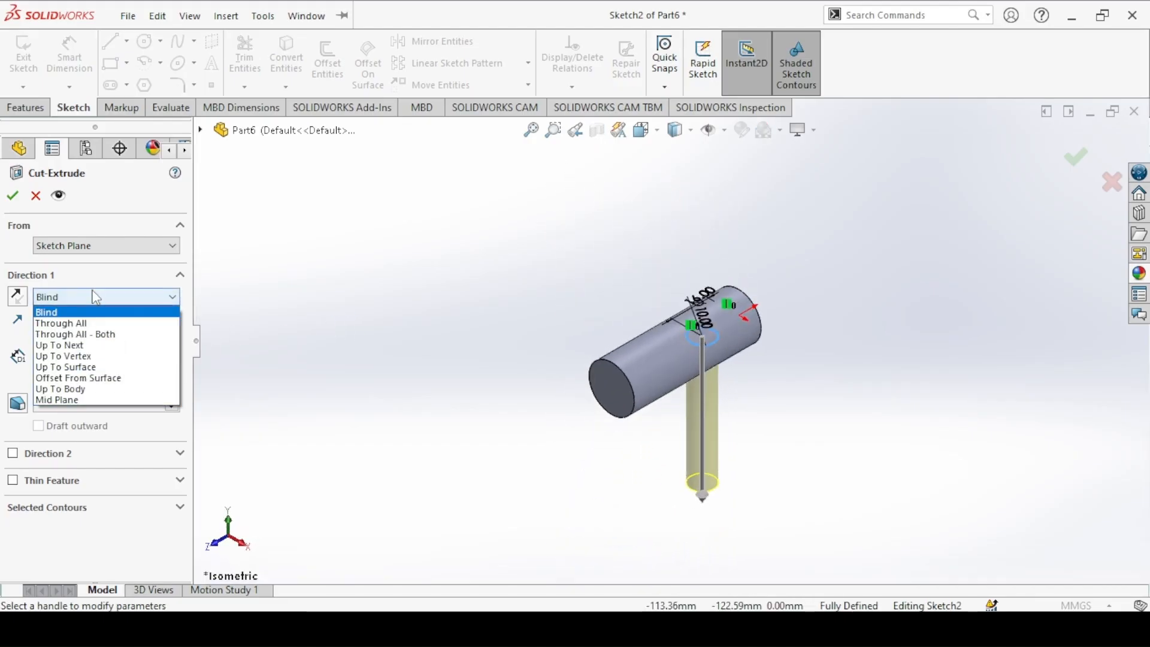
left_click(70, 334)
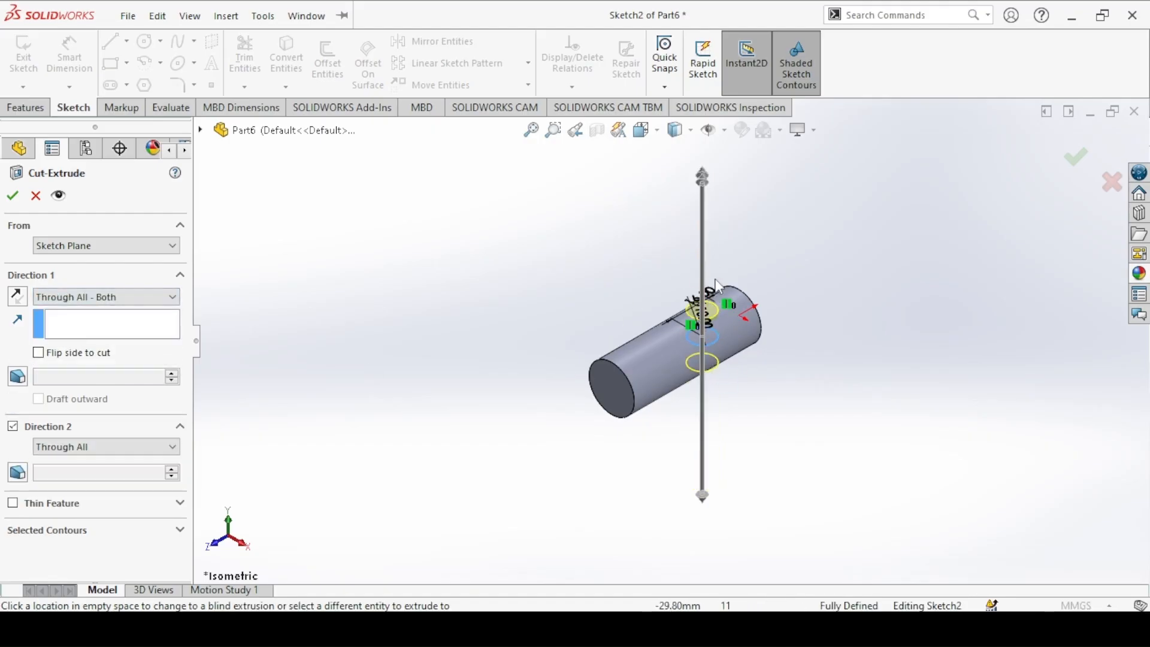
left_click(11, 196)
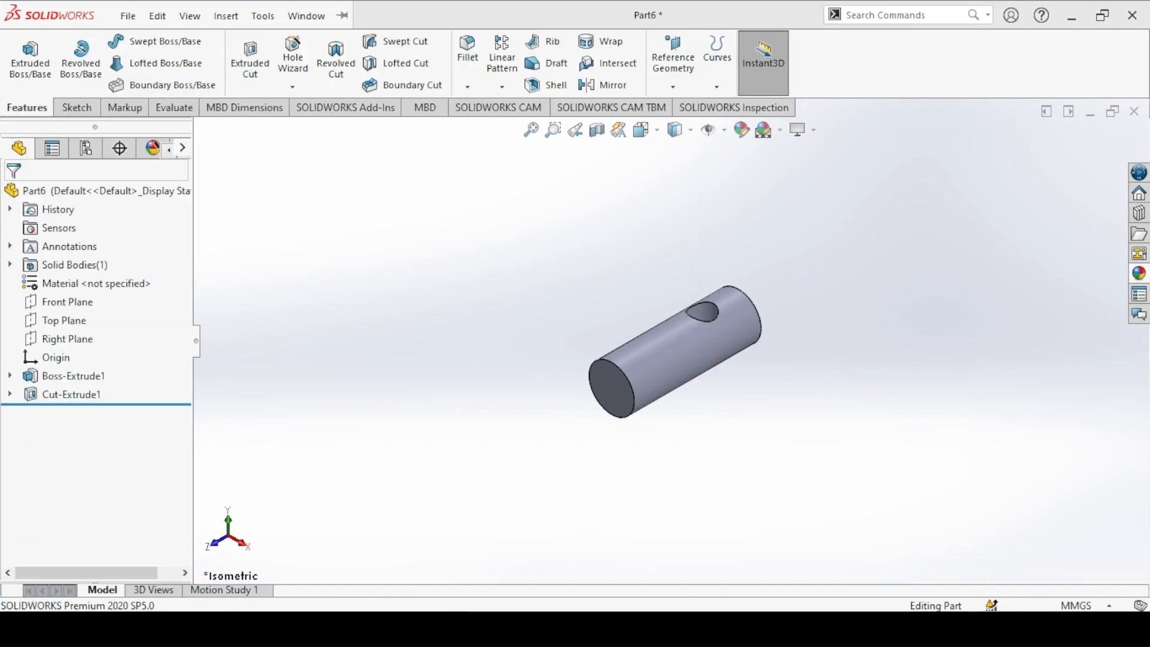
Step: Check the chamfer on the Screw drawing and apply a symmetric 2 mm Distance Distance chamfer to the end edge nearest the cross hole
key("alt+Tab")
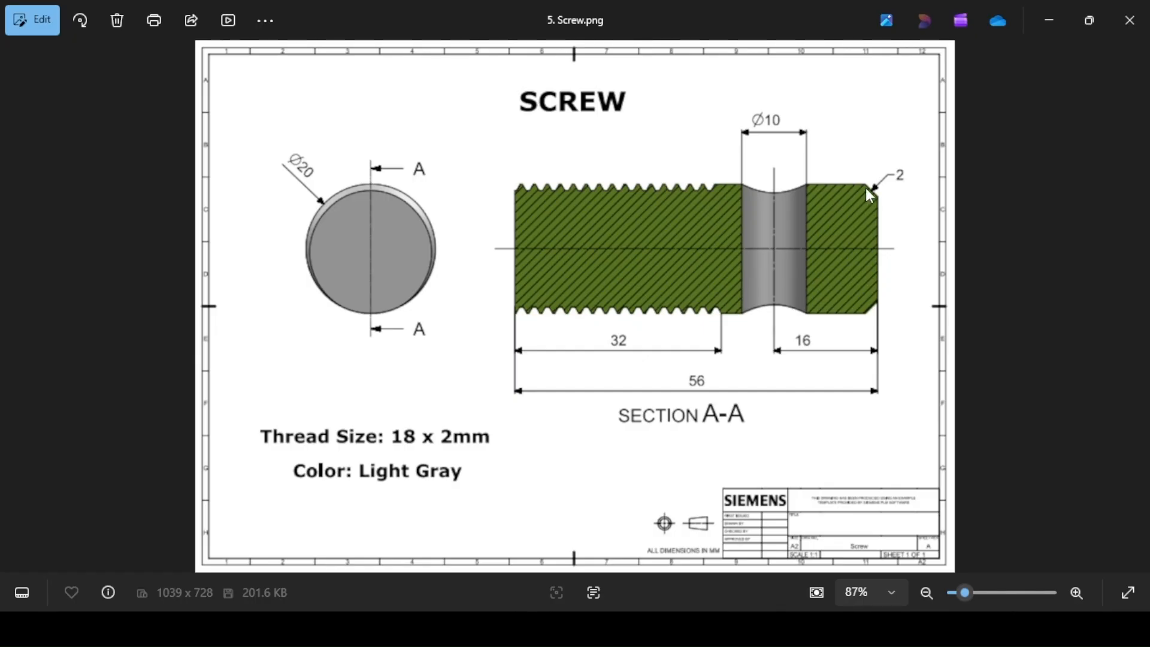
key("alt+Tab")
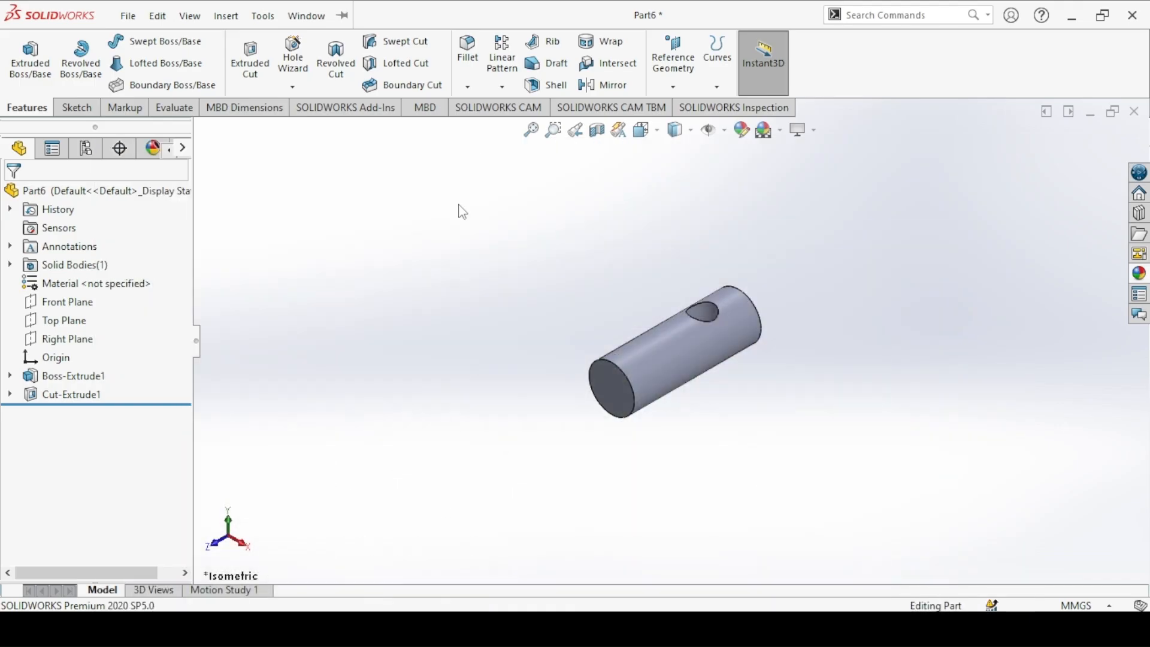
left_click(468, 87)
left_click(479, 128)
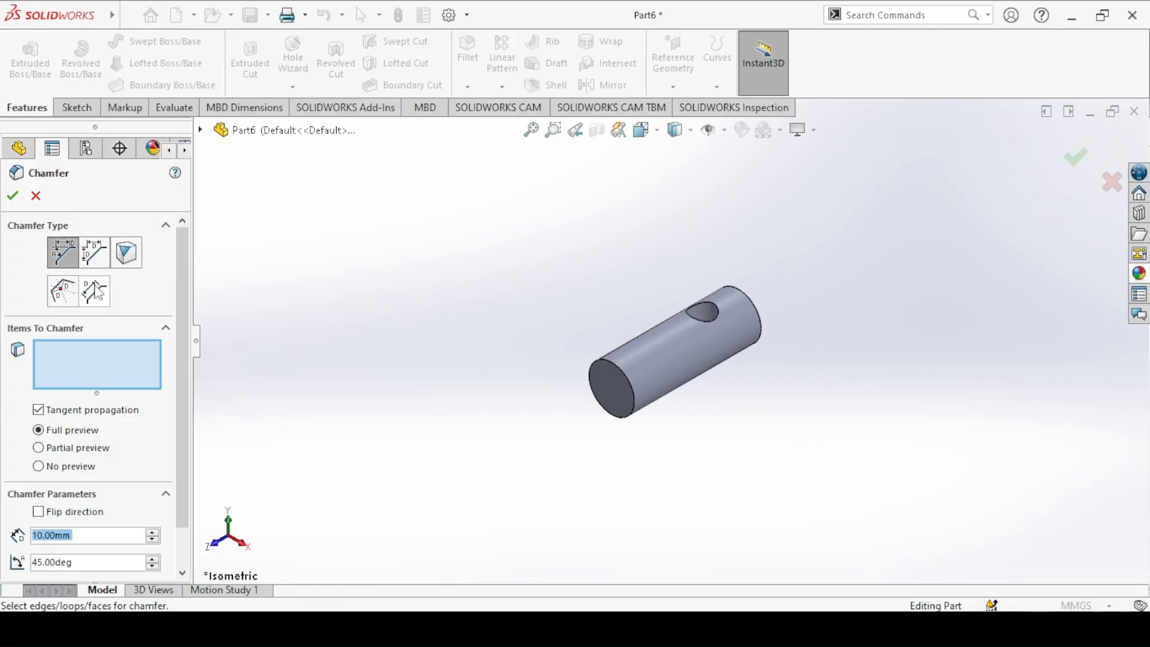
left_click(98, 256)
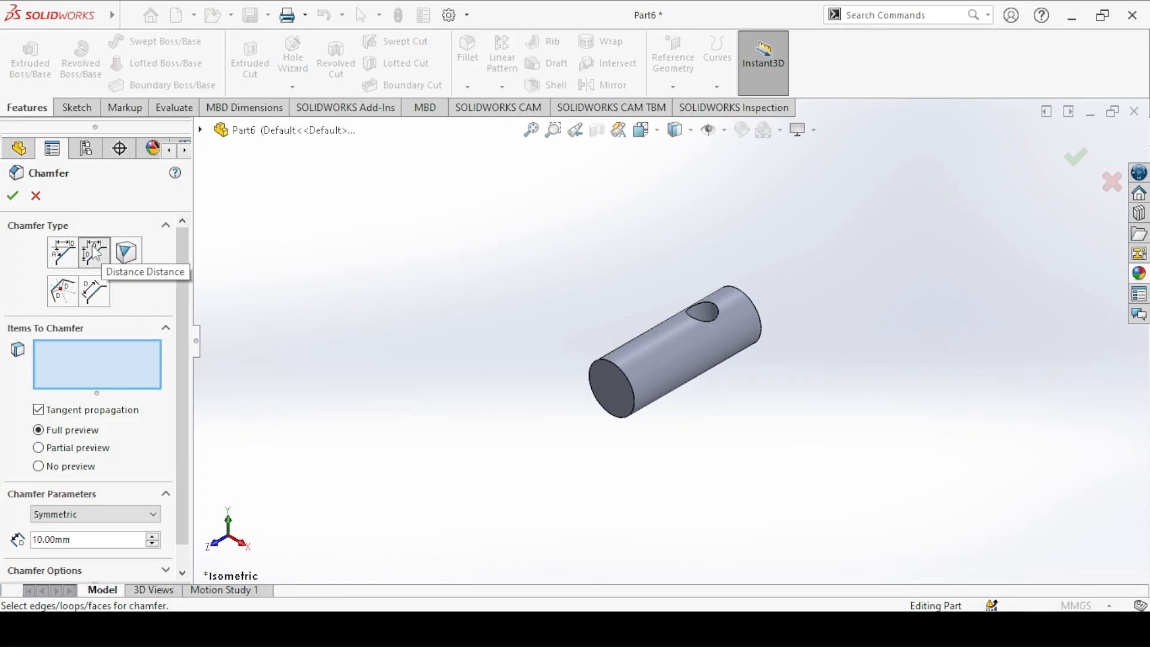
scroll(174, 293, "down", 1)
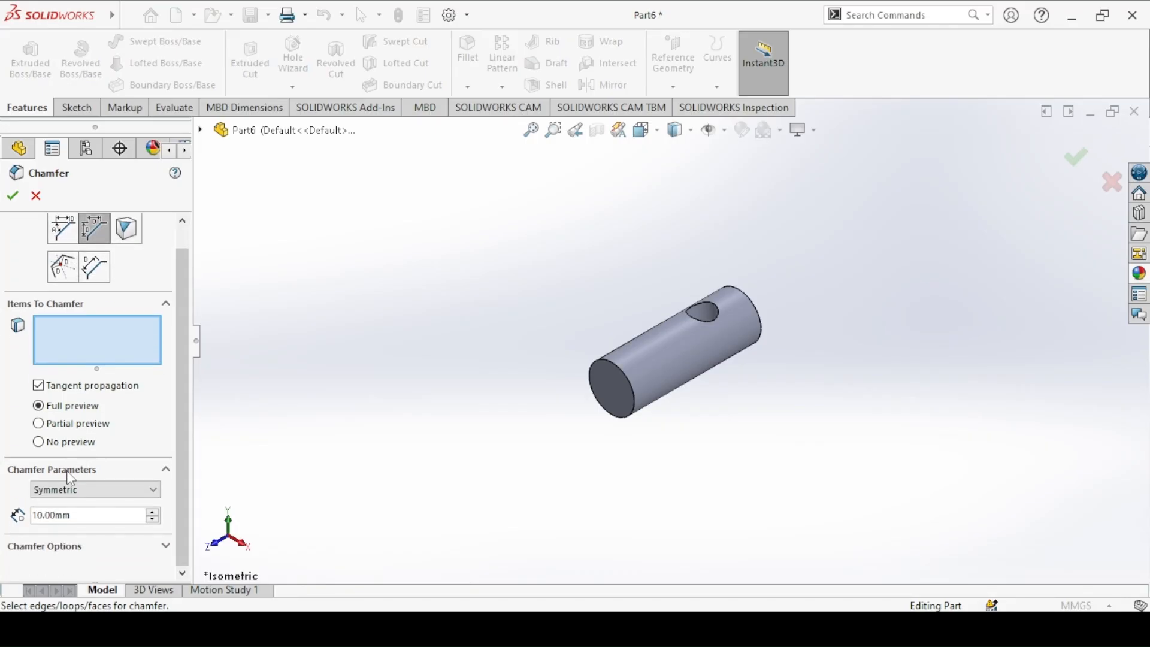
double_click(60, 514)
type("2")
key("Return")
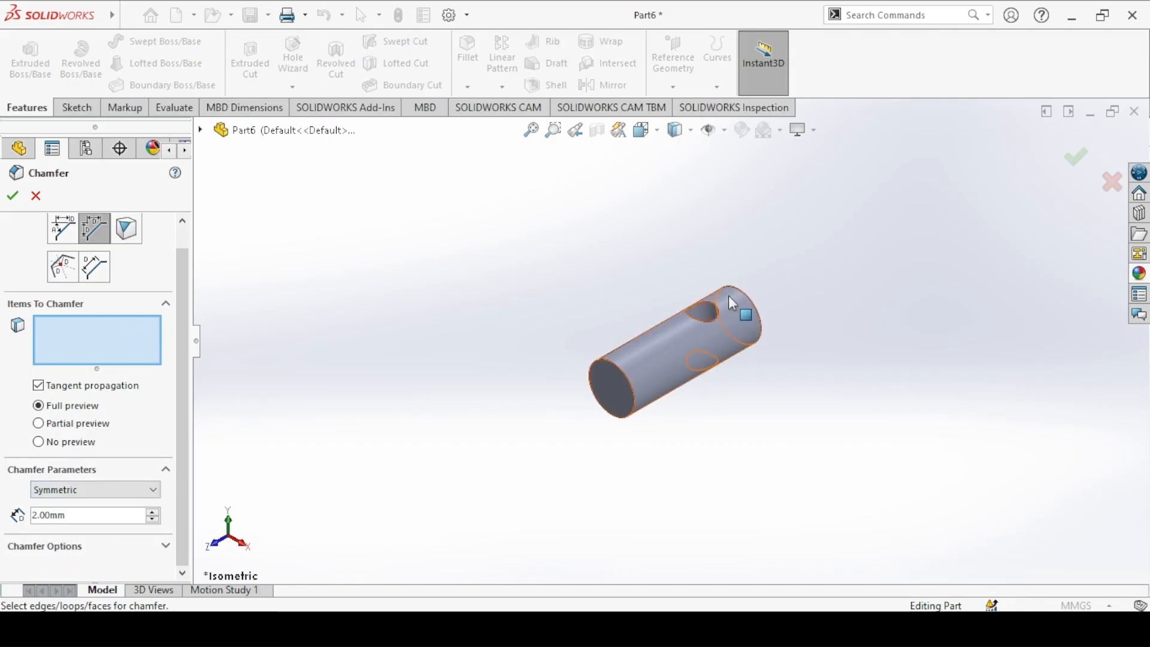
left_click(755, 315)
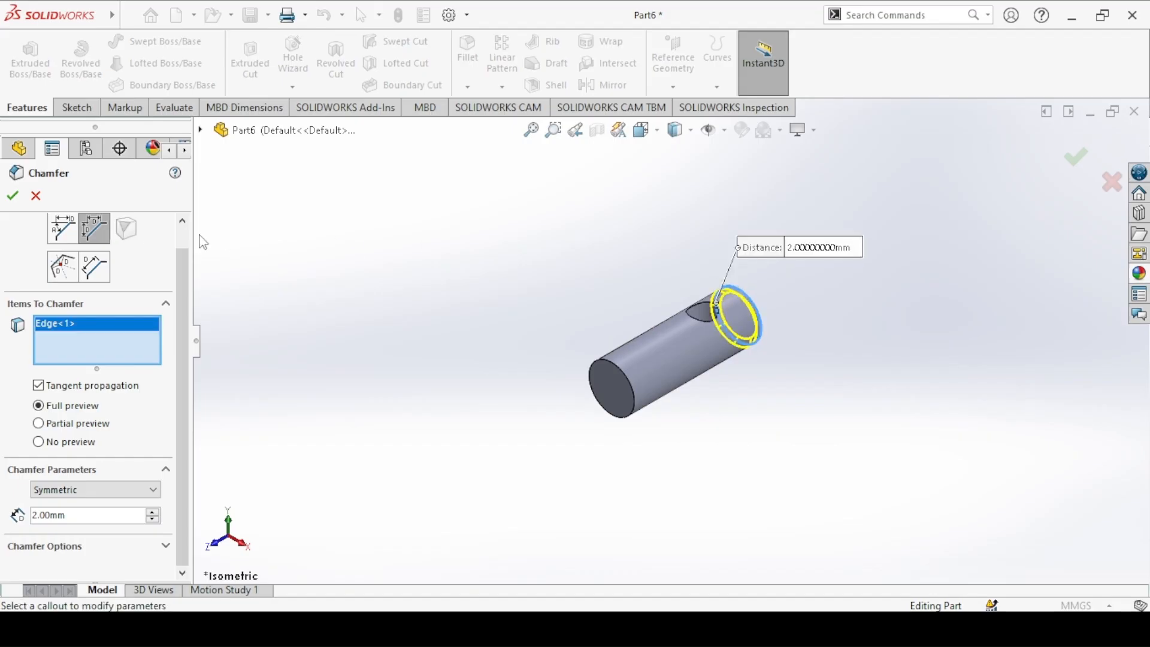
left_click(12, 195)
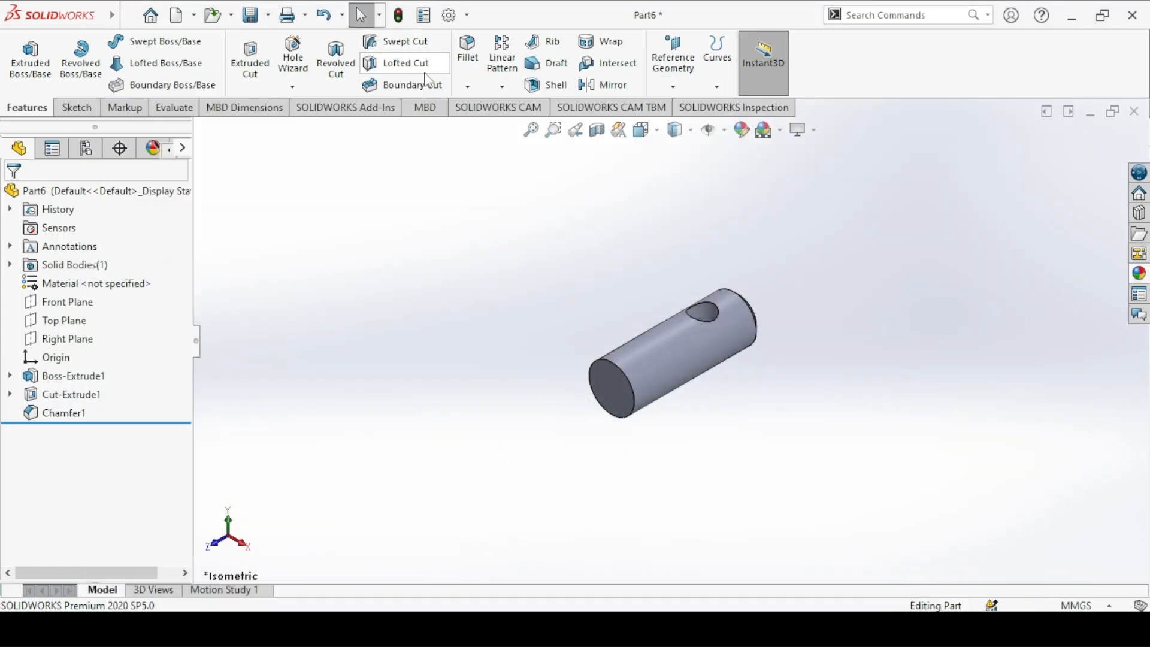
Step: Start a Thread on the circular end edge opposite the cross hole with a blind depth of 32 mm
left_click(303, 90)
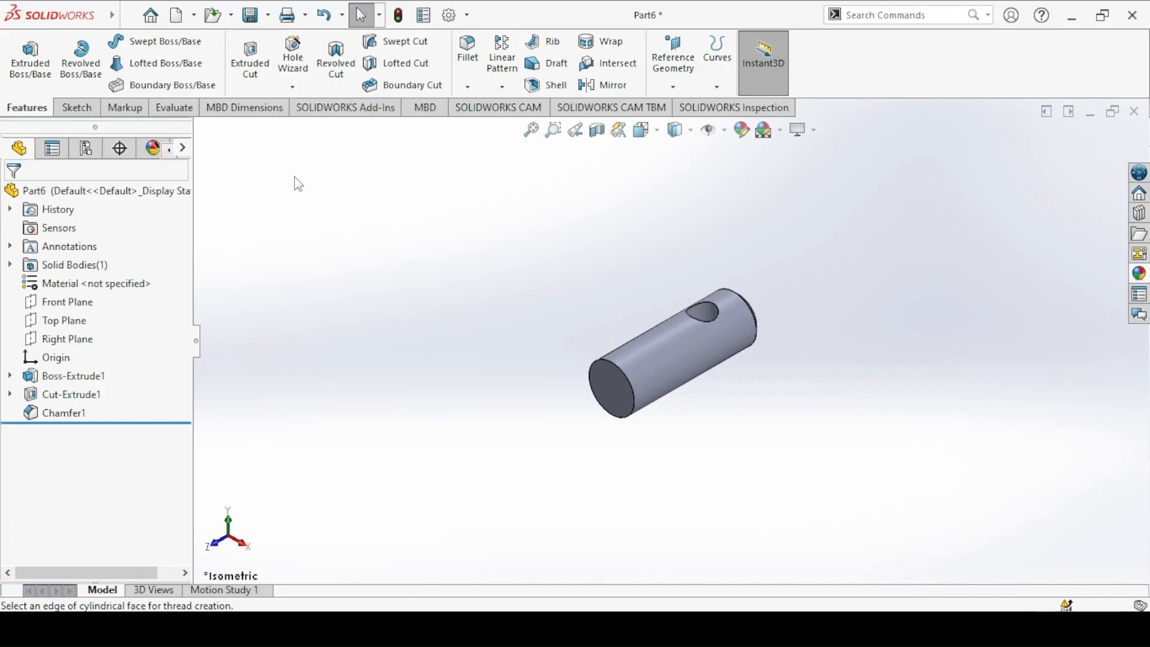
left_click(619, 374)
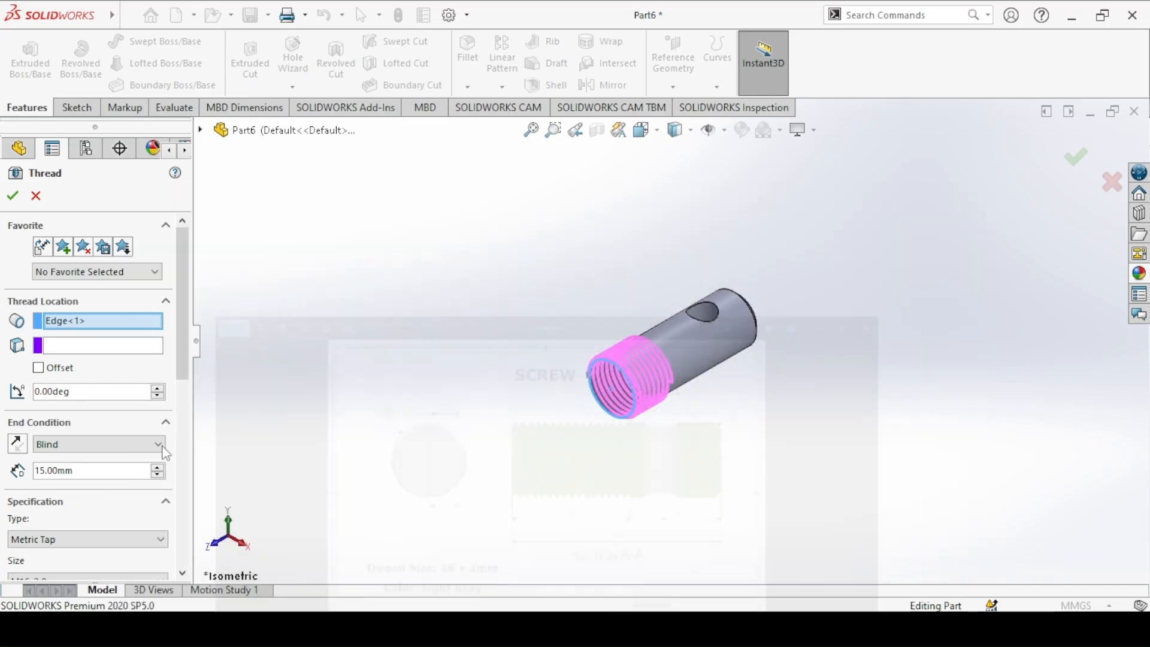
type("32")
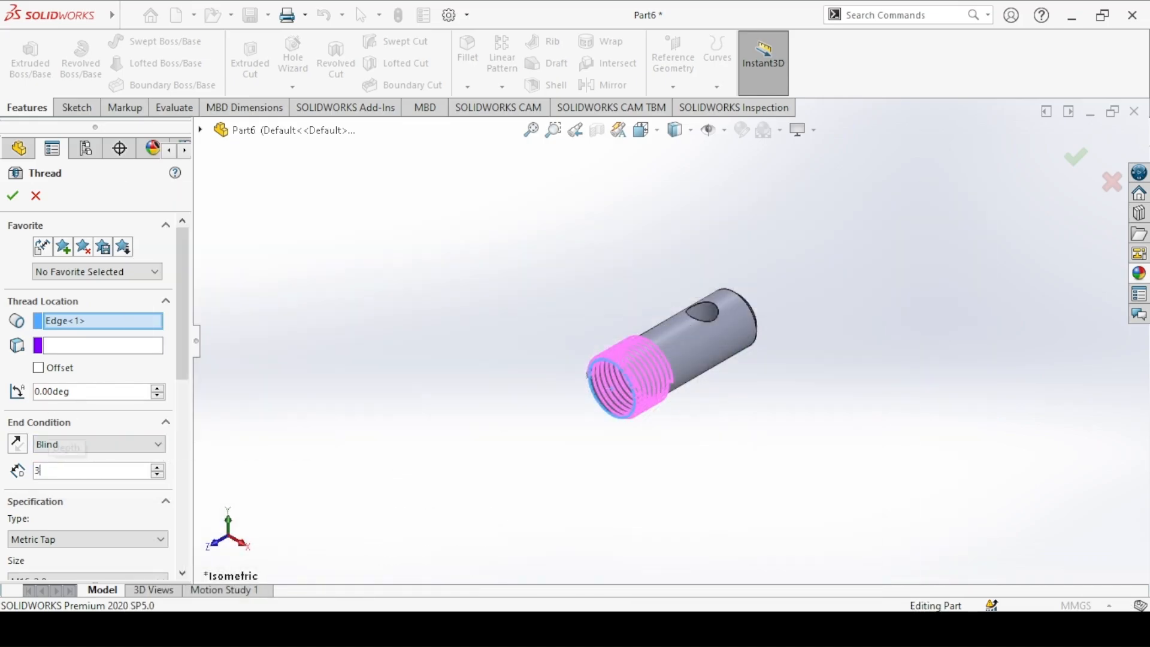
key("Return")
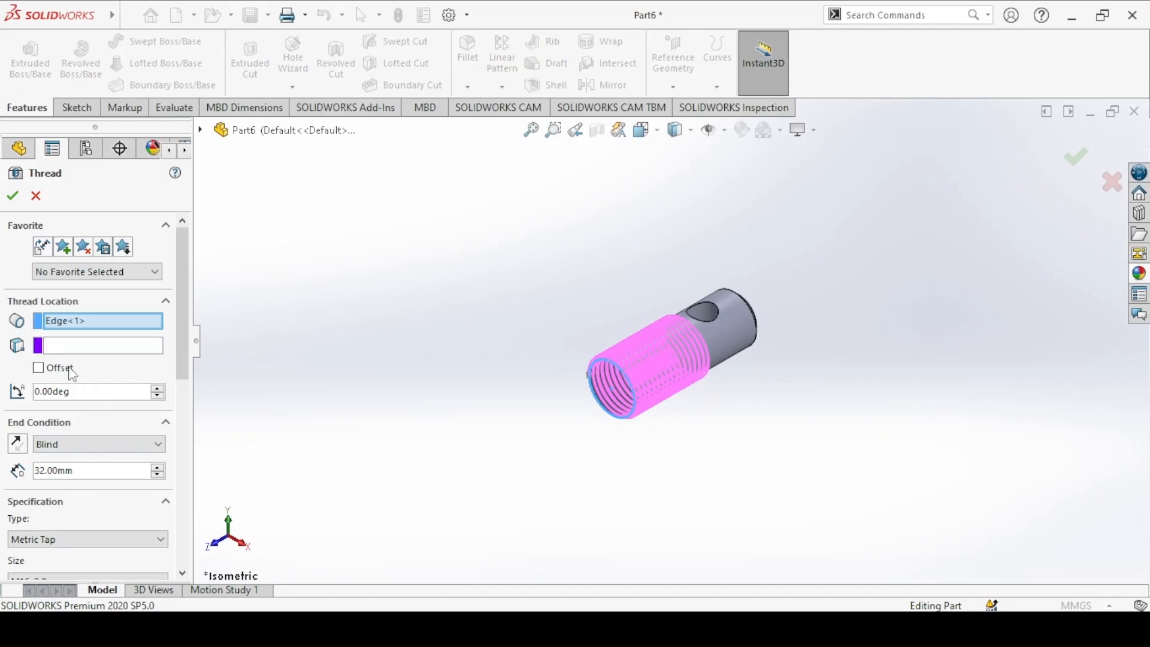
Step: Offset the thread start by 2 mm in the reversed direction and enable Maintain thread length
left_click(48, 374)
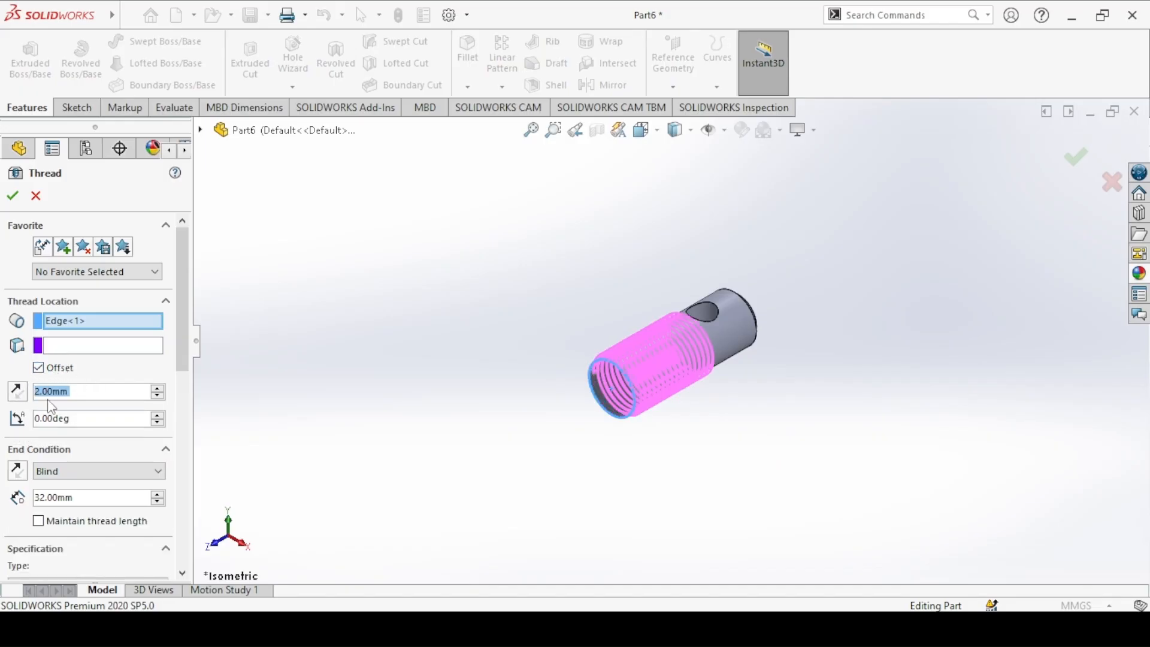
left_click(17, 390)
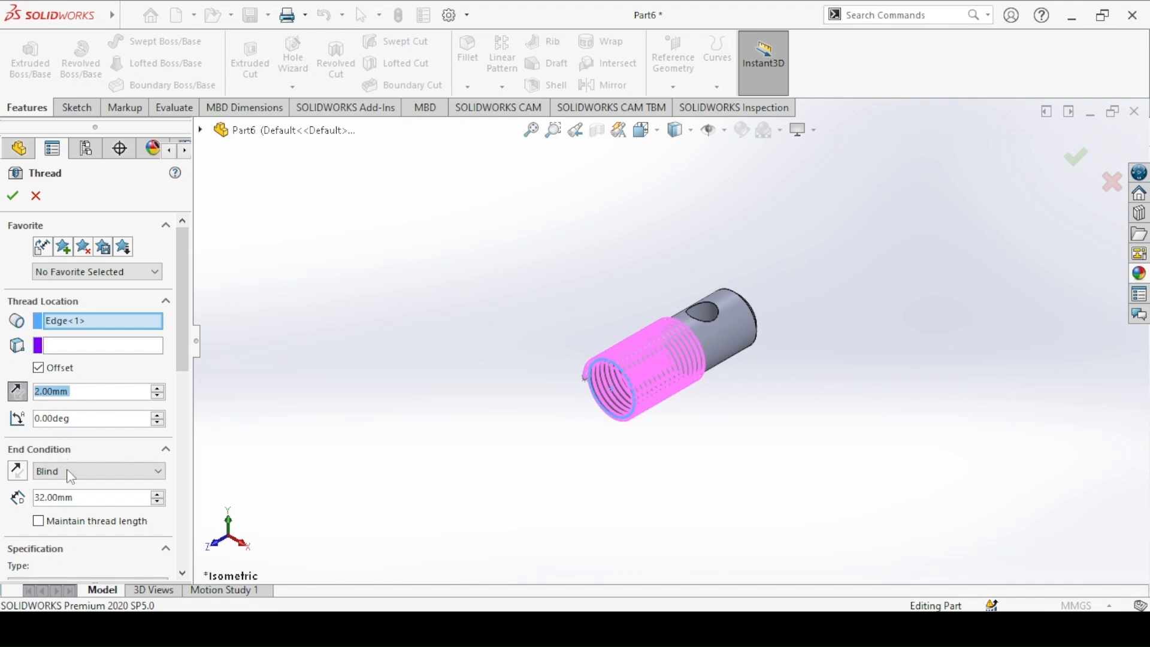
left_click(60, 522)
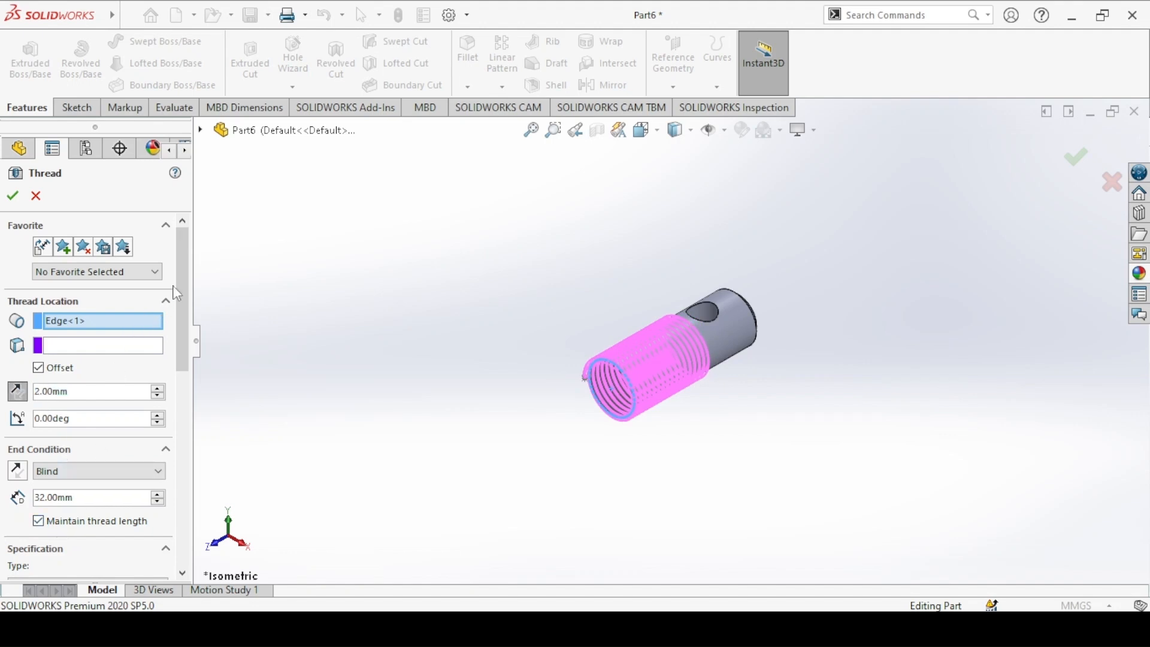
Step: Set the thread type to Metric Die with size M18x2.0 as a cut thread, and finish the Screw's thread
left_click_drag(182, 275, 179, 378)
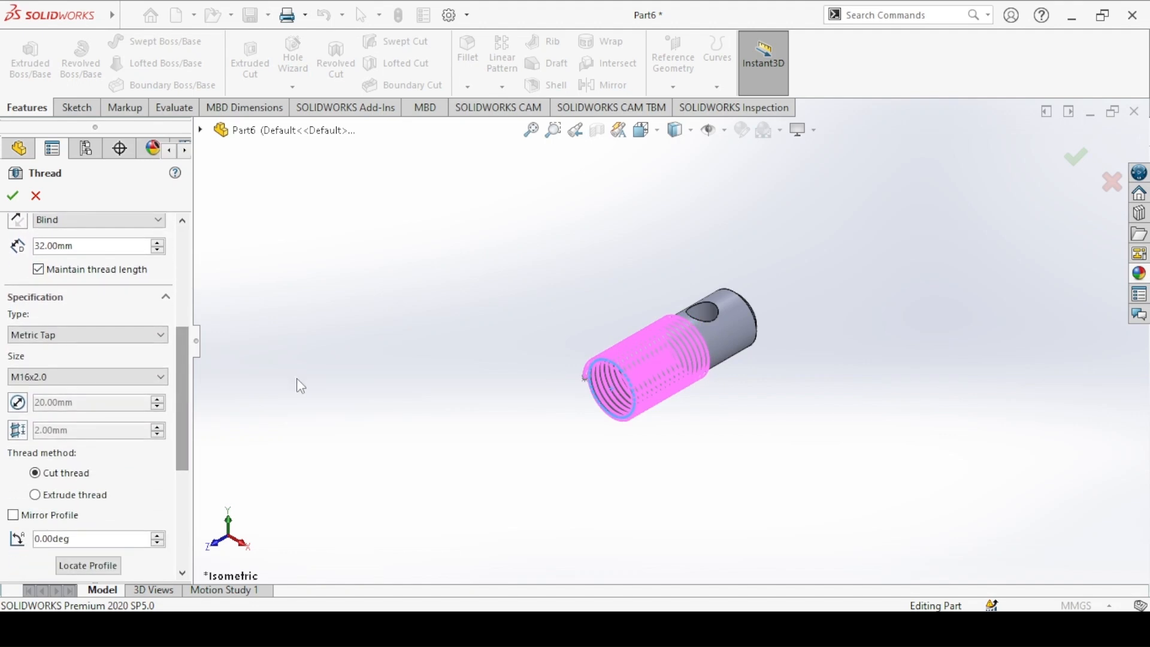
left_click(64, 334)
left_click(45, 373)
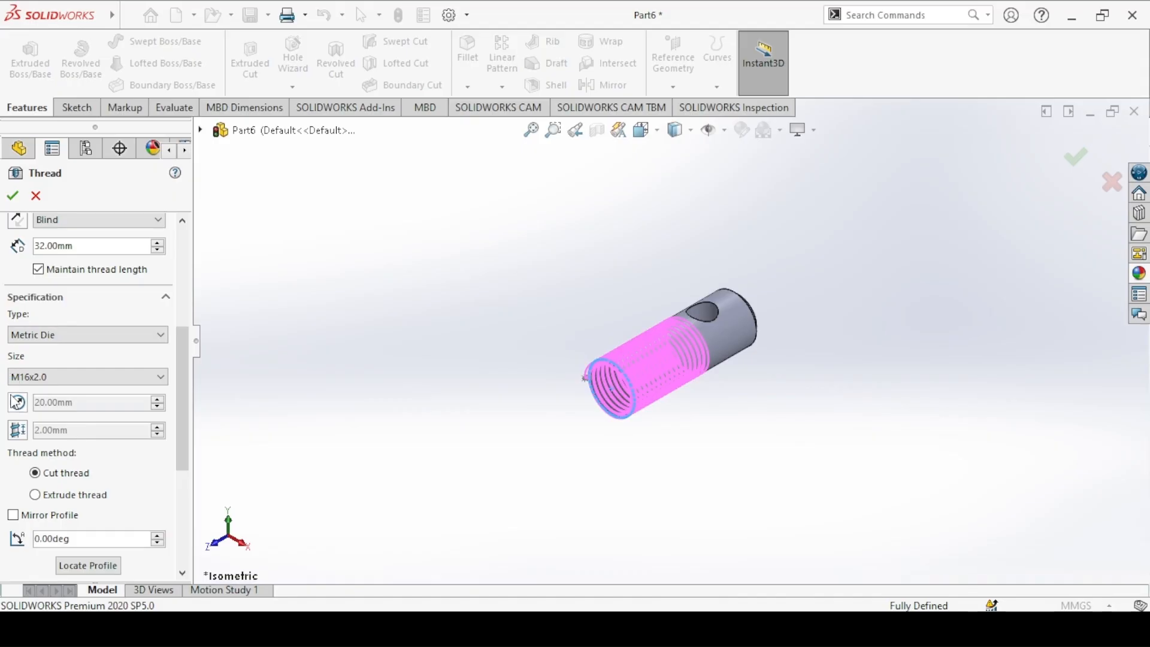
left_click(58, 377)
left_click(53, 372)
left_click(54, 372)
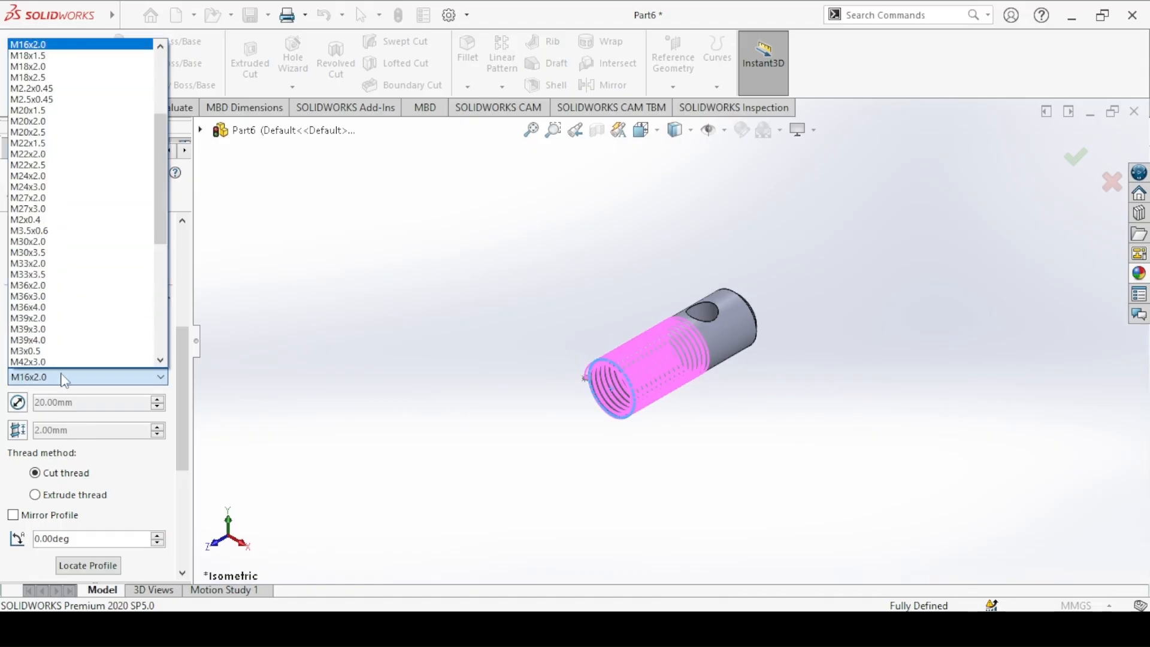
scroll(35, 77, "up", 1)
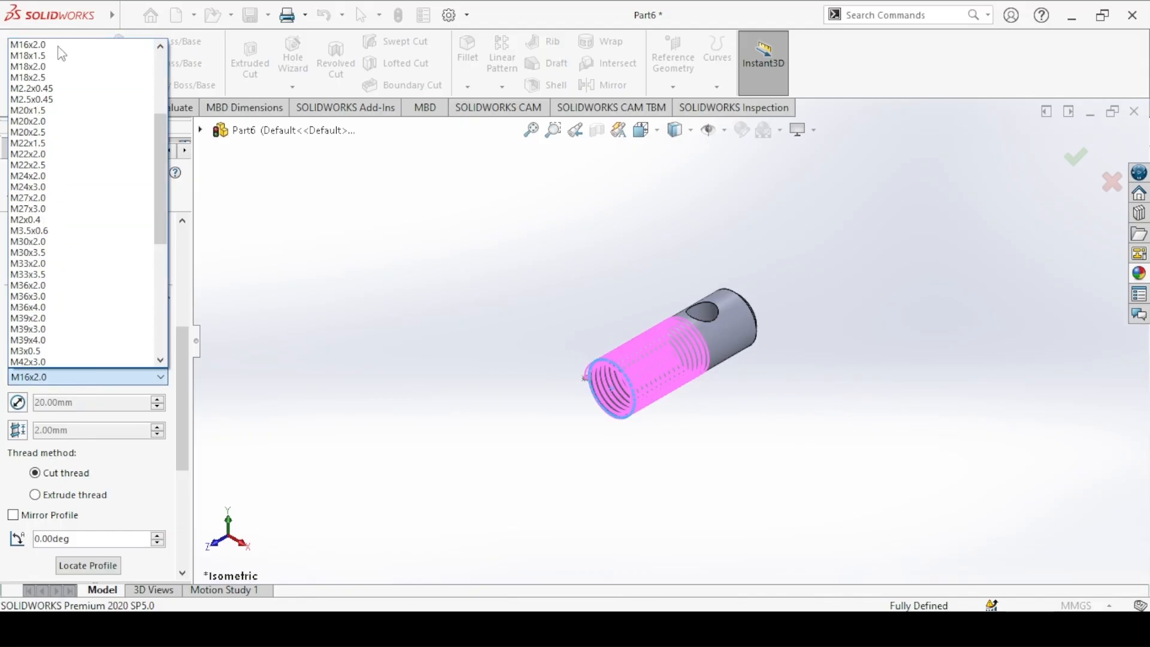
left_click(35, 77)
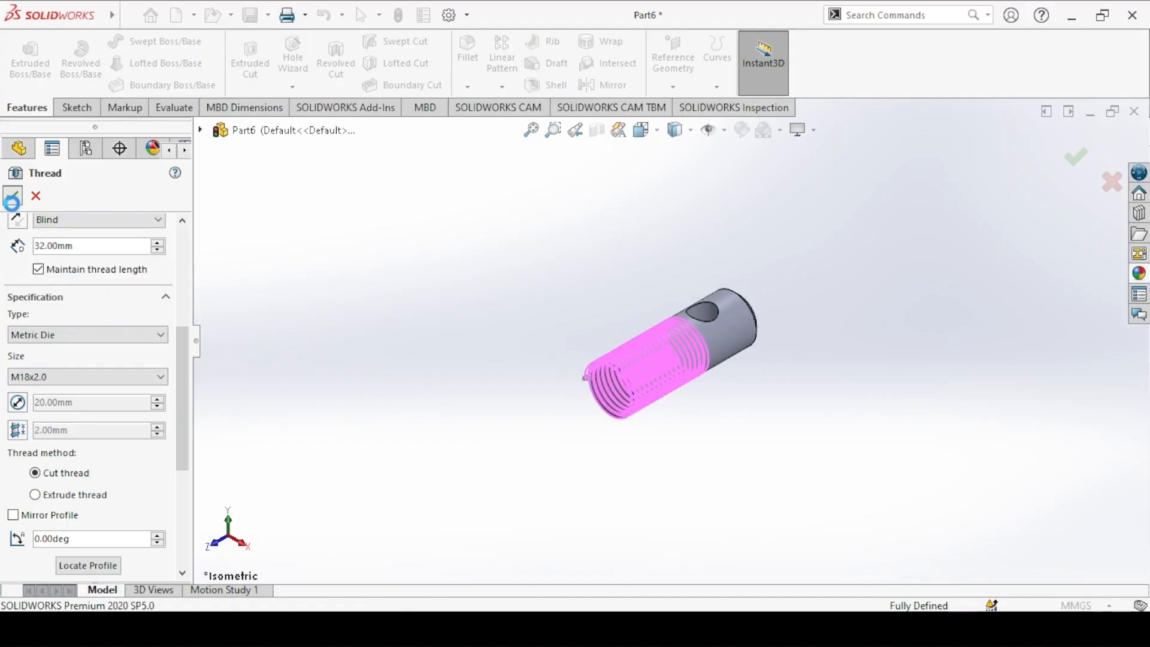
left_click(12, 195)
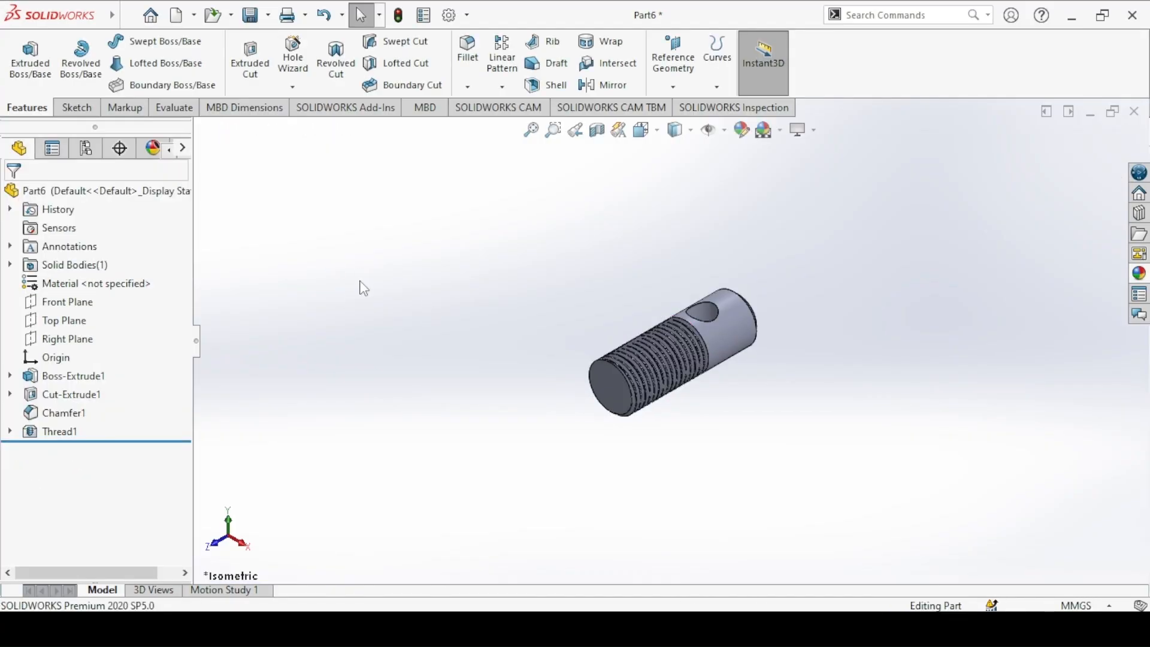
key("f")
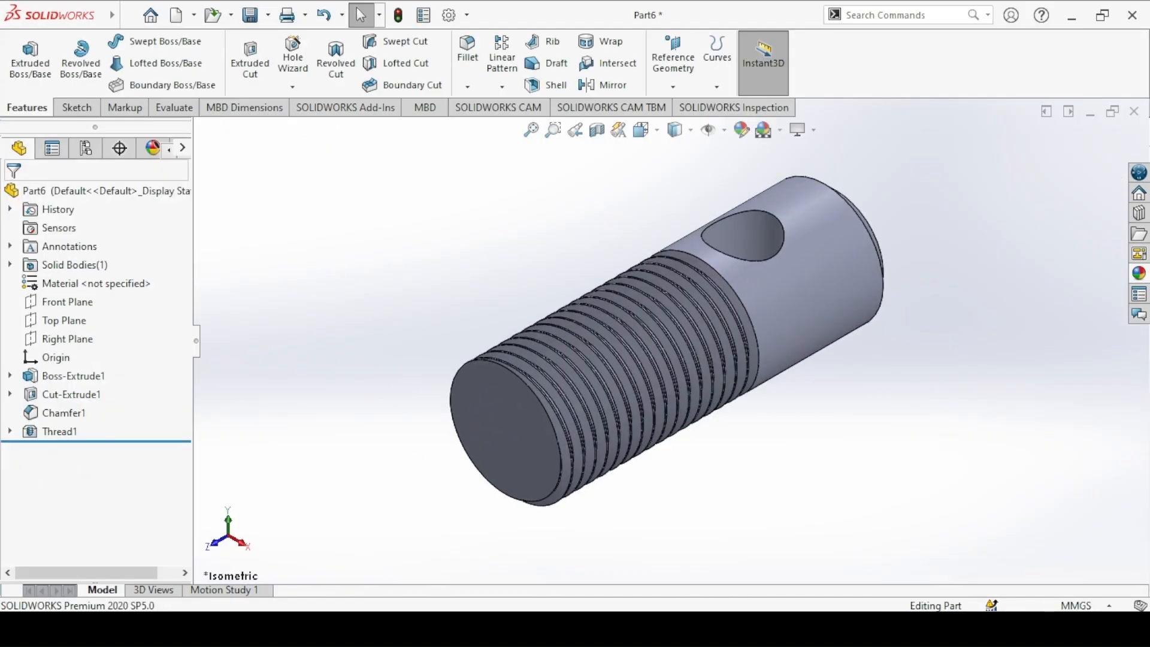
Step: Check the colour on the Screw drawing and apply a gray colour from the standard swatches to the whole part
left_click(497, 628)
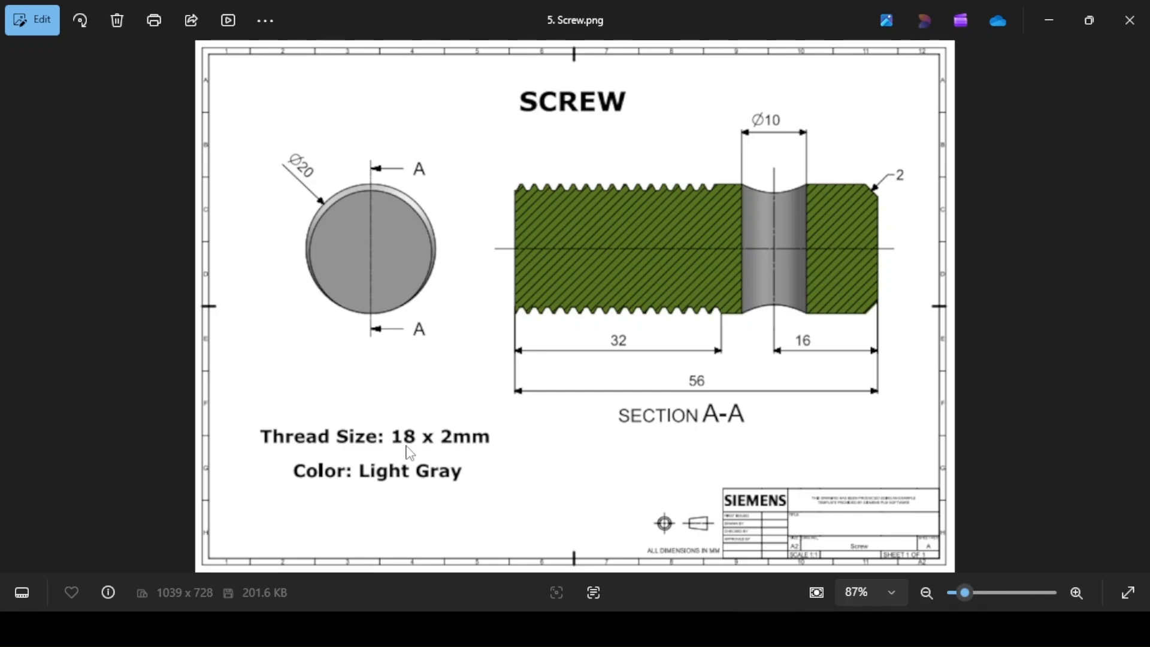
left_click(497, 629)
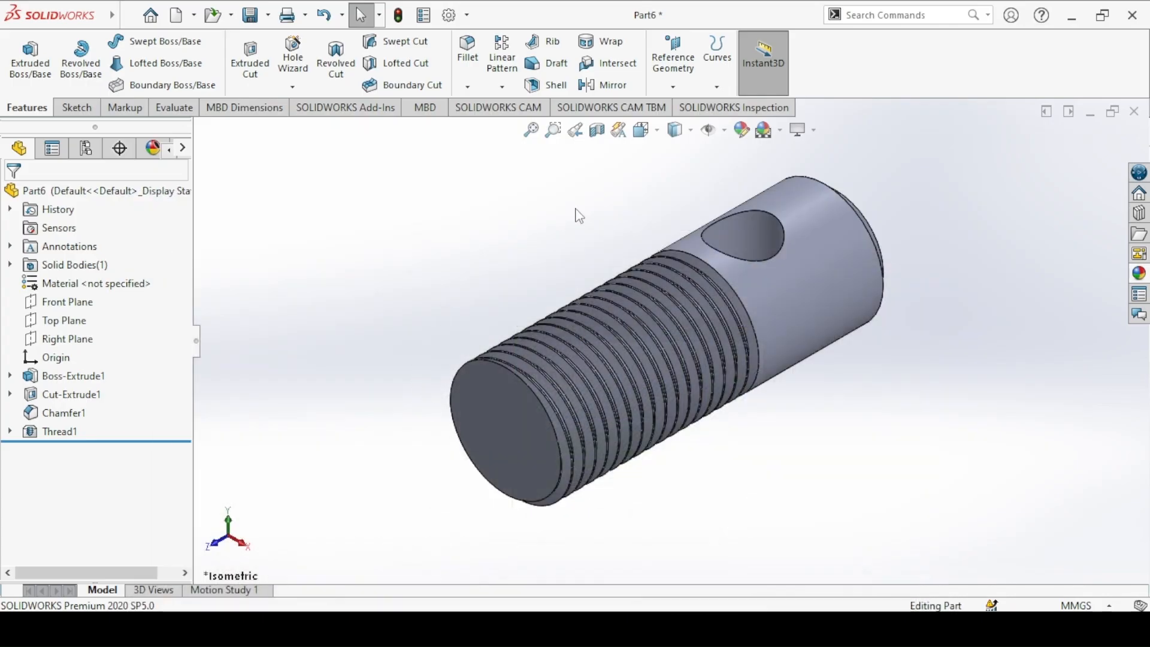
left_click(742, 130)
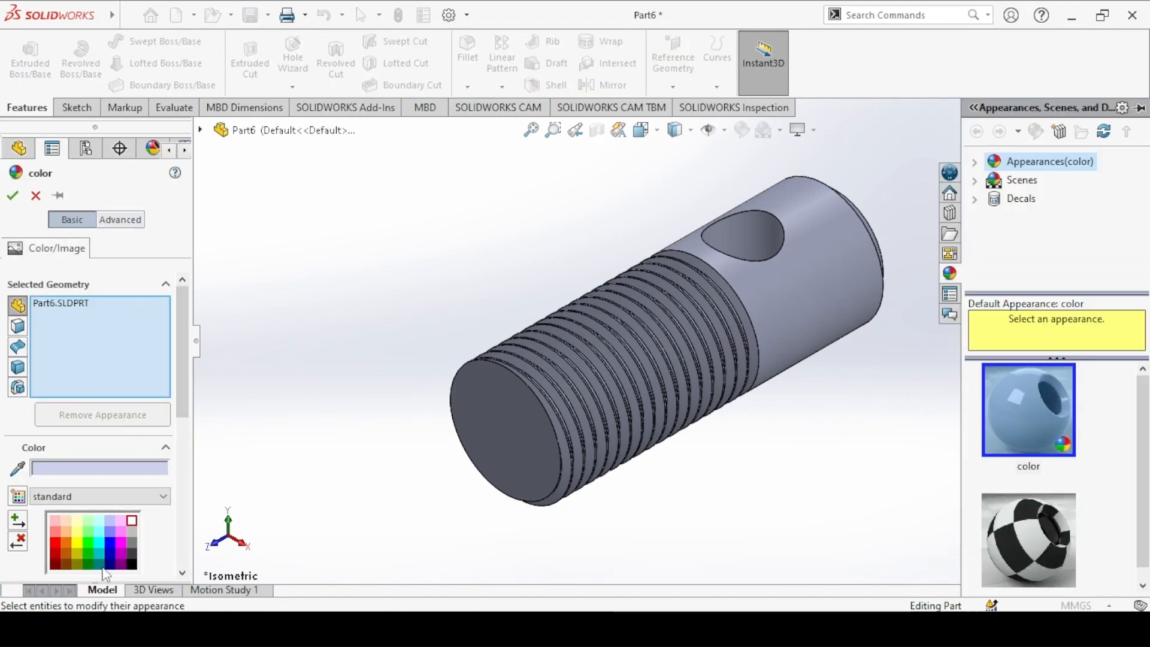
left_click(131, 538)
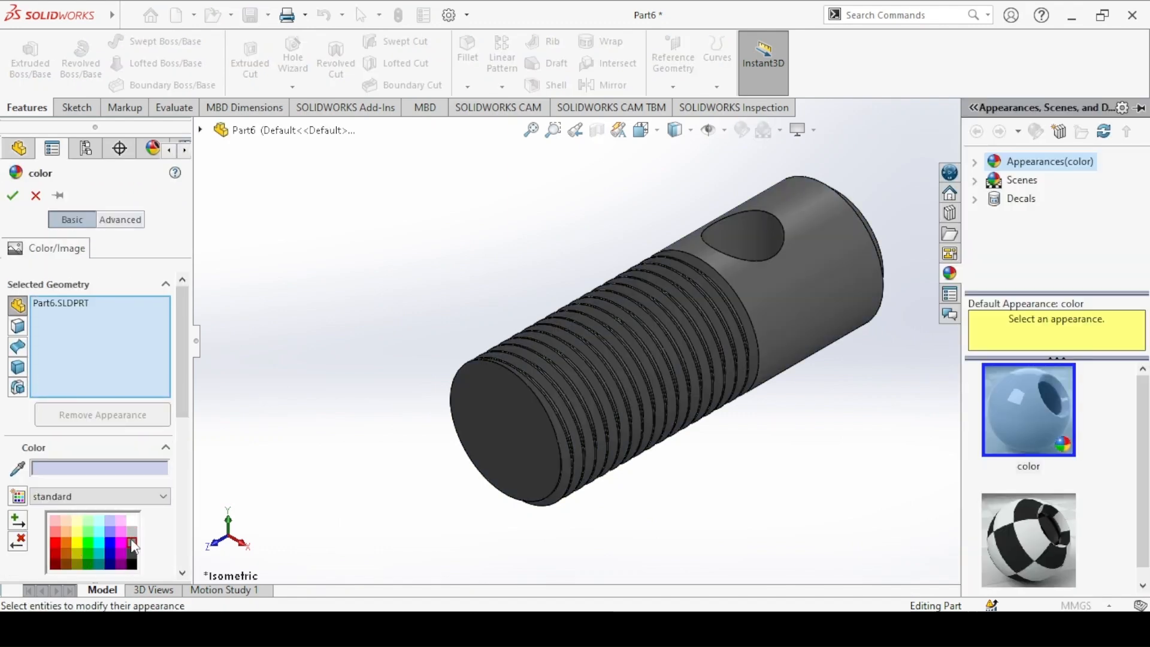
left_click(13, 196)
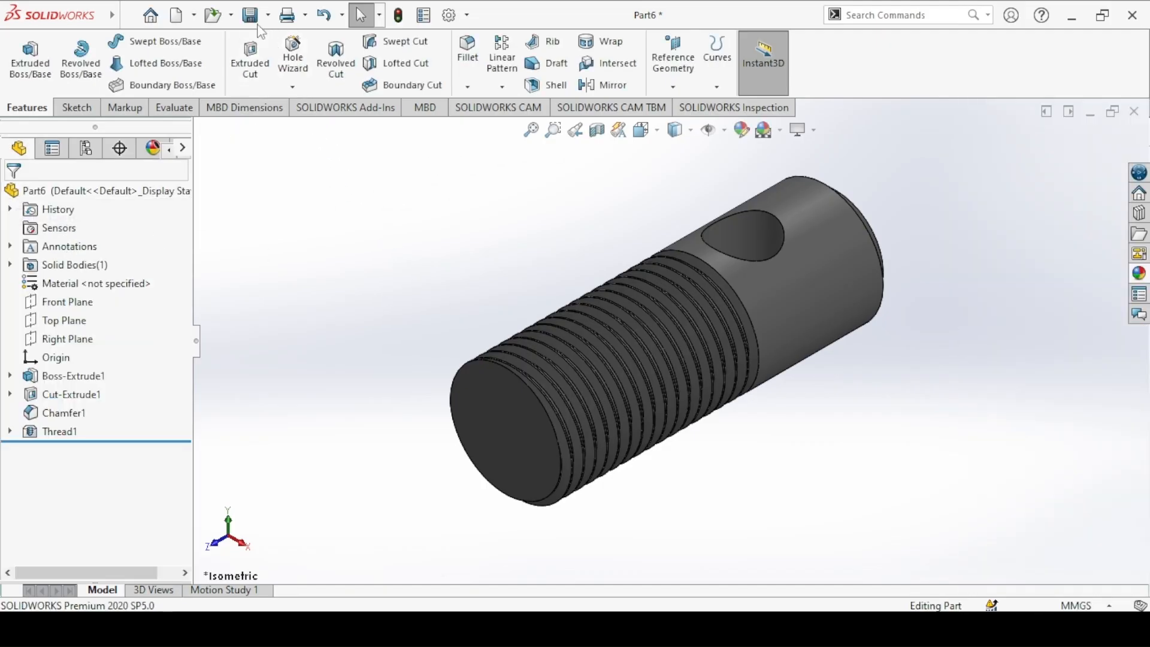
Step: Save the part as 5. Screw in the Machinist's Jack folder
left_click(251, 15)
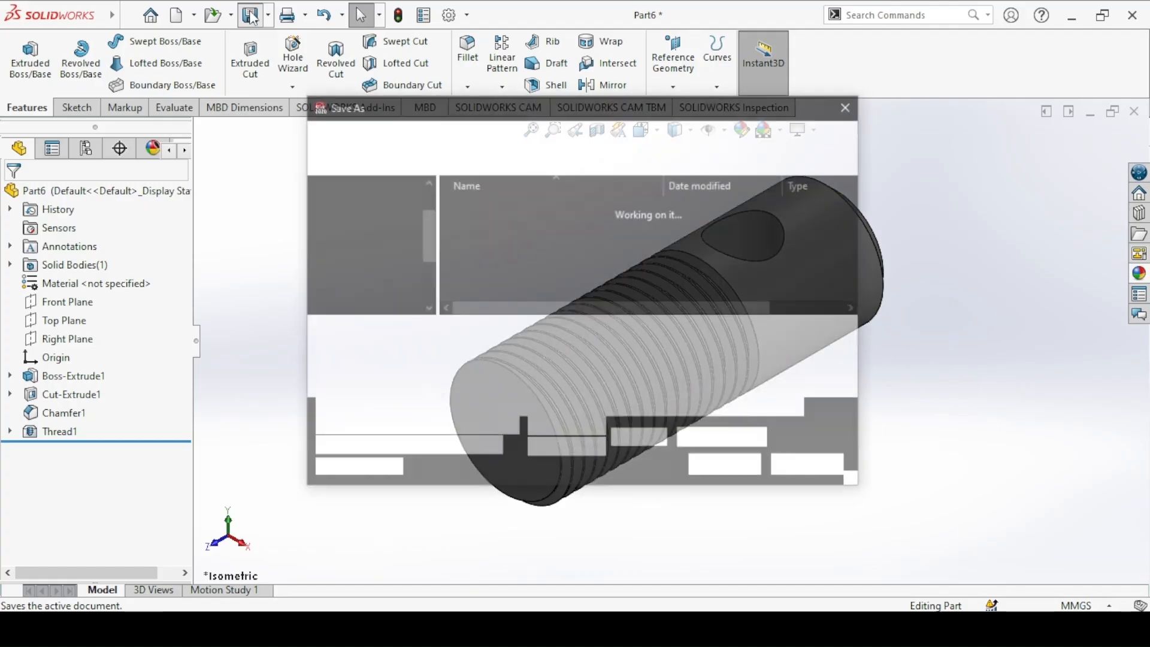
type("5. Screw")
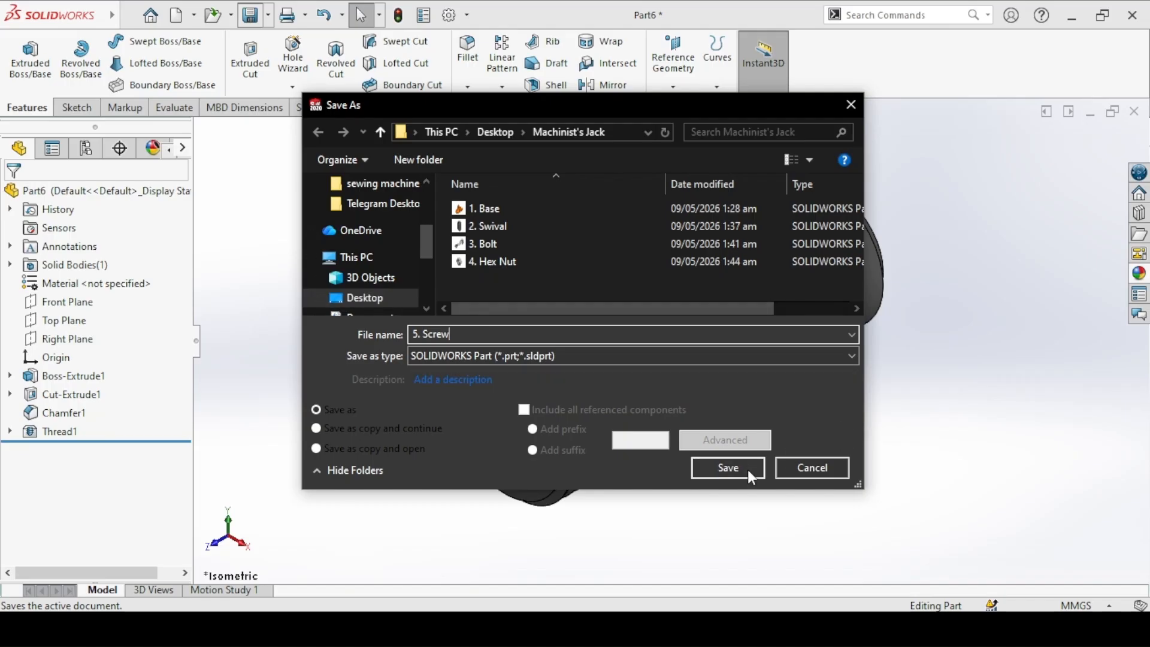
left_click(752, 473)
left_click(489, 267)
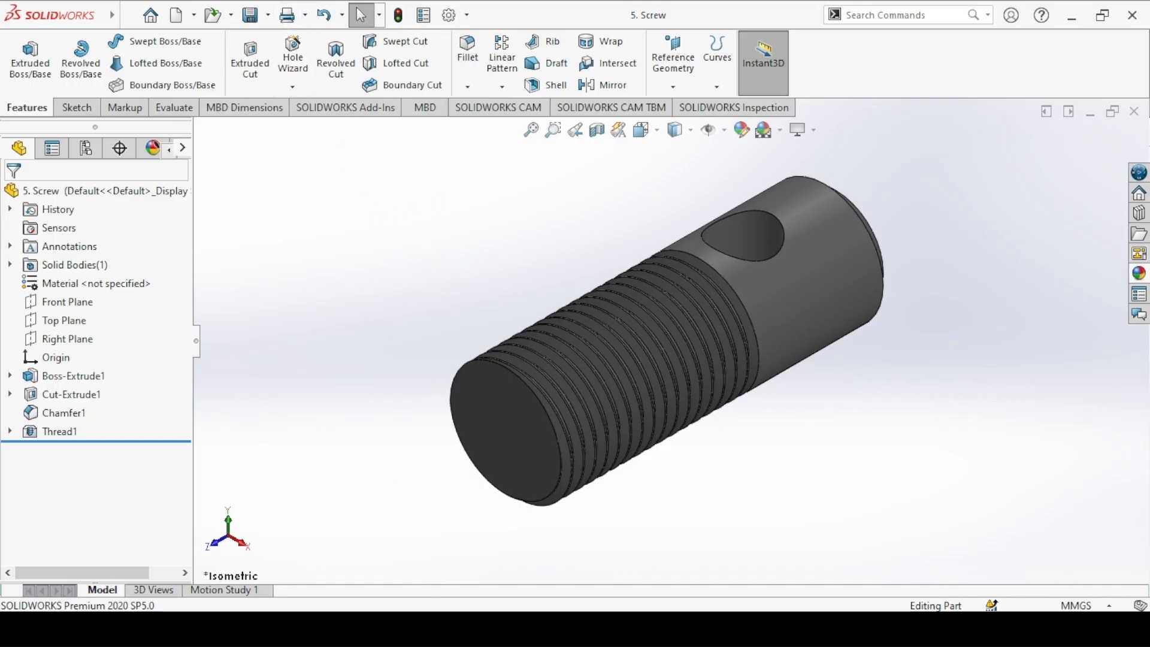
Step: Bring up the Lock Nut drawing in the image viewer, return to SOLIDWORKS and create a new part document
key("alt+Tab")
key("Right")
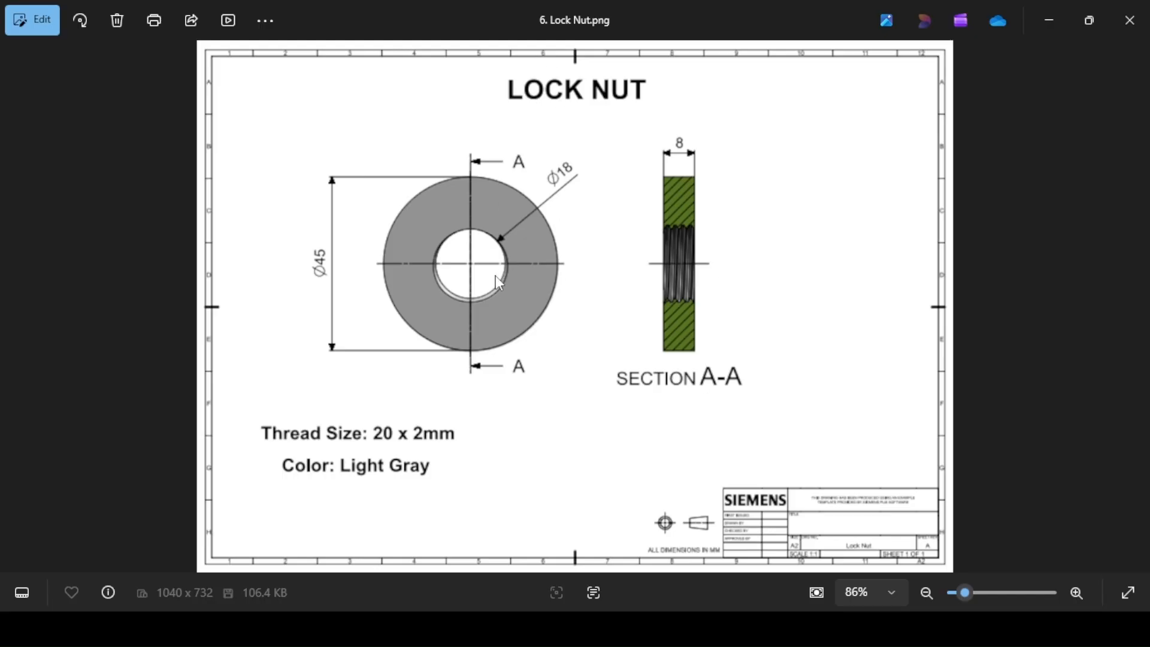
left_click(521, 629)
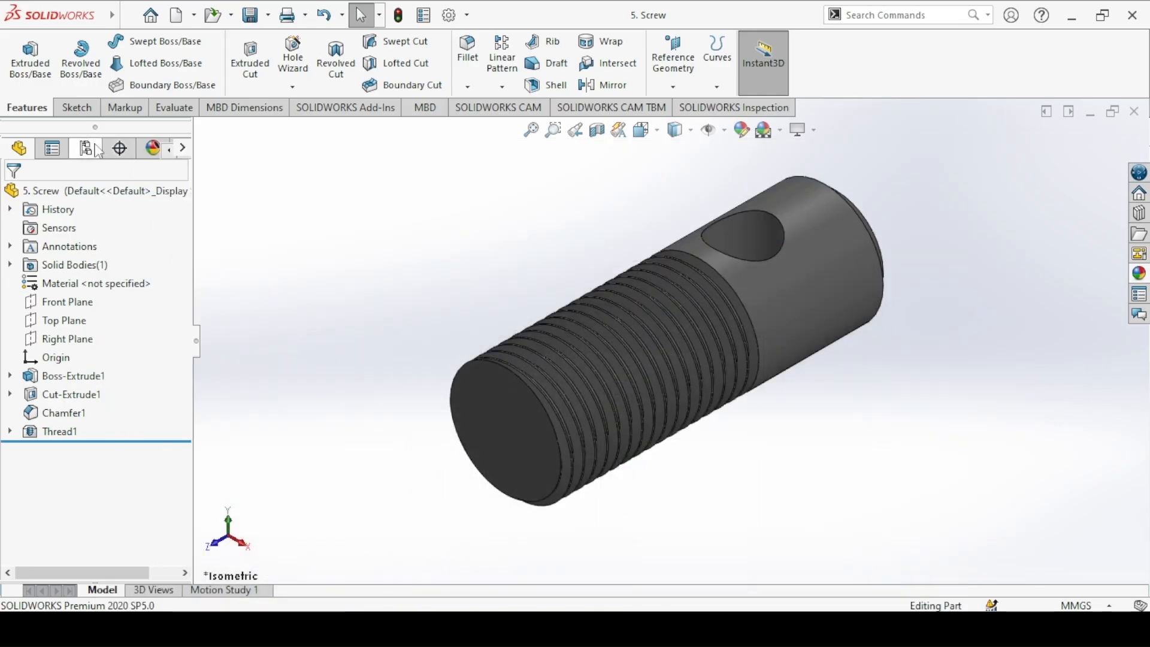
left_click(177, 15)
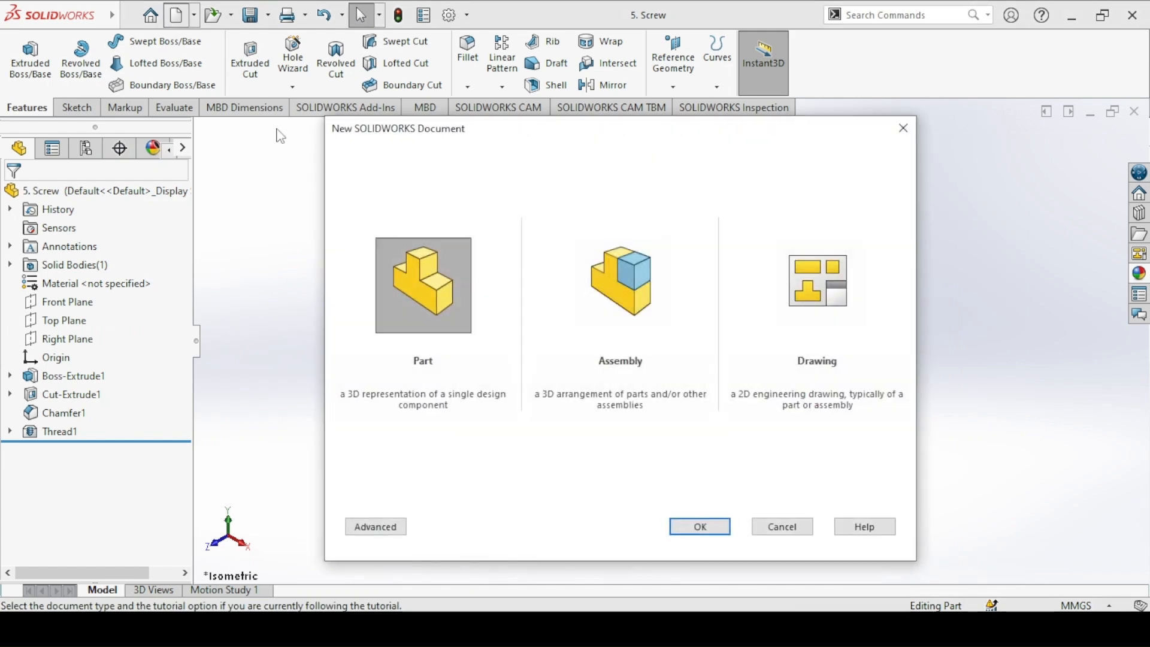
left_click(675, 524)
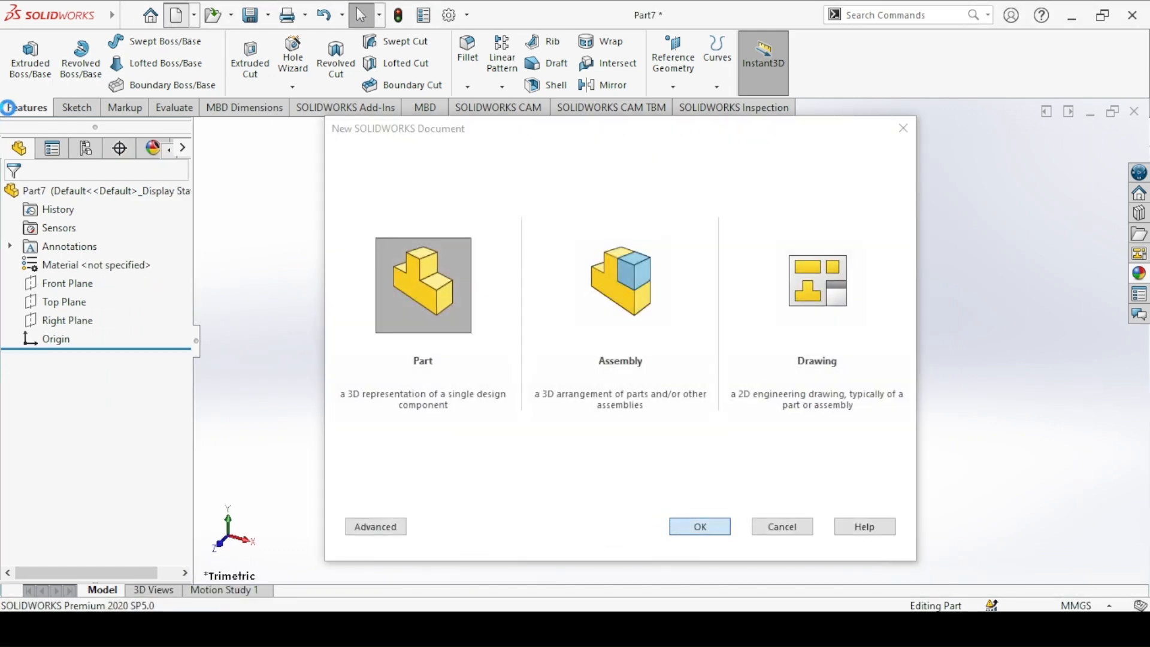
Step: Start an extruded boss sketch on the Front Plane and draw two concentric circles at the origin, the outer about 200 mm in diameter
left_click(30, 57)
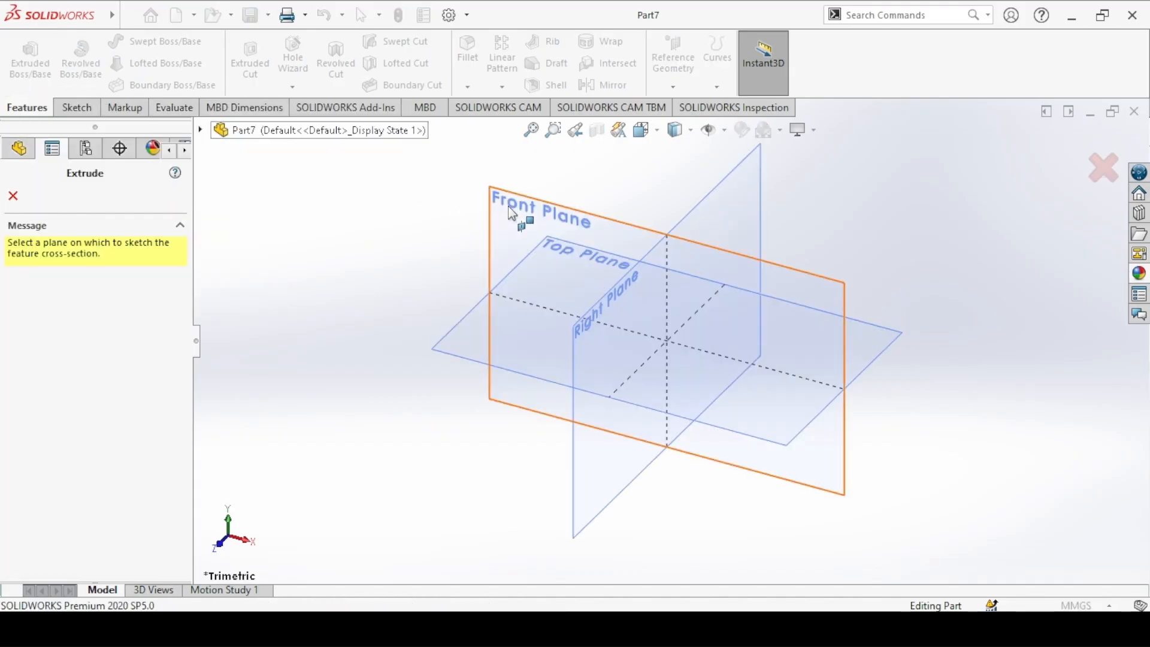
left_click(523, 222)
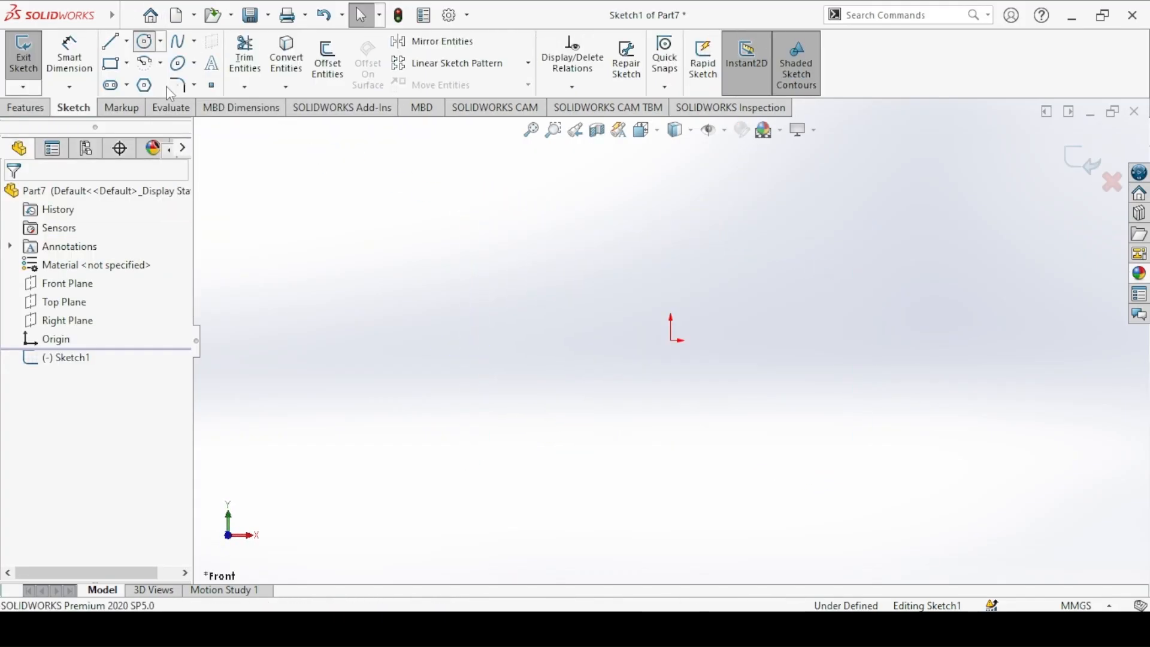
left_click(143, 42)
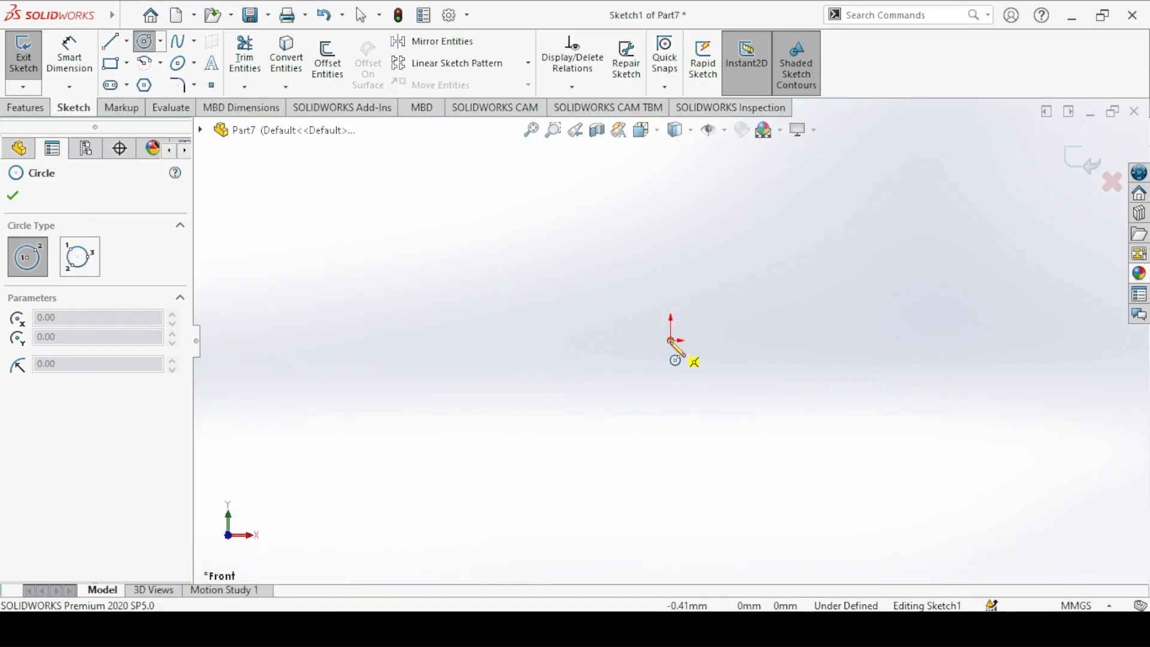
left_click_drag(670, 340, 611, 258)
key("f")
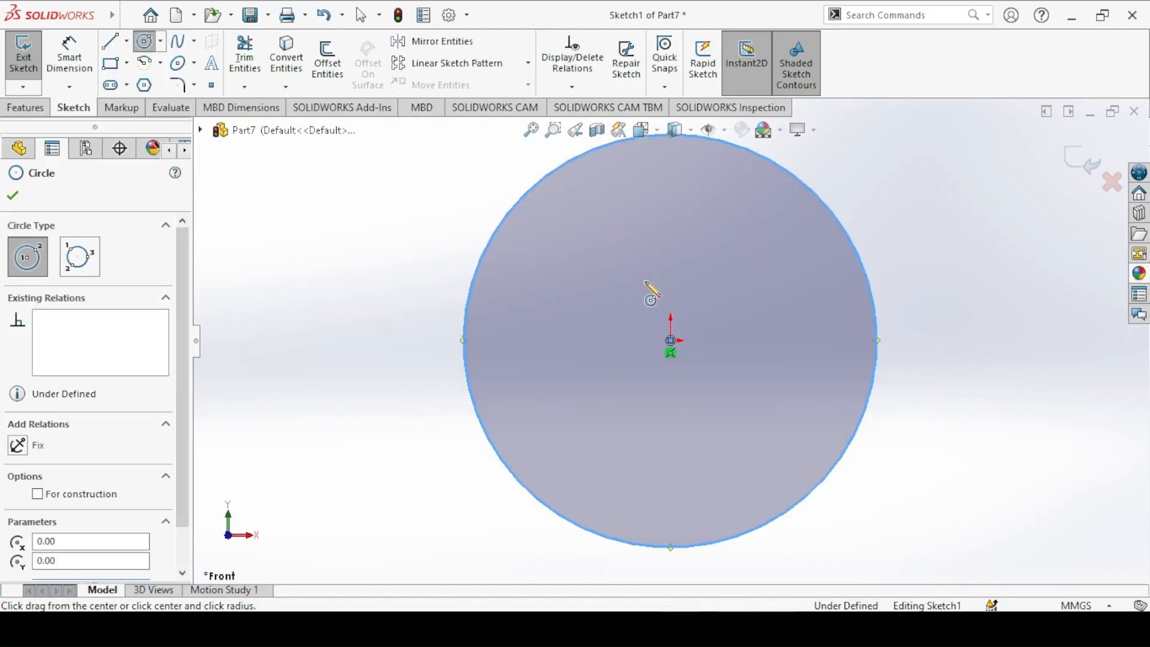
left_click_drag(671, 340, 605, 239)
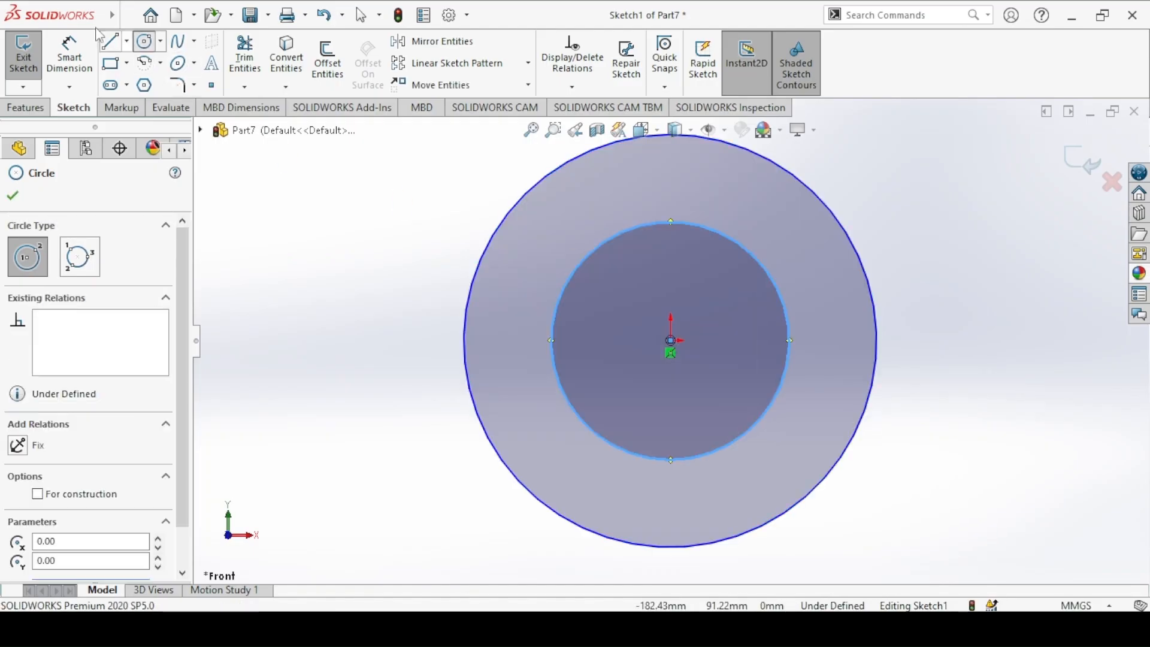
Step: Dimension the outer circle's diameter to 45 mm and the inner circle's diameter to 18 mm
left_click(69, 57)
left_click(555, 167)
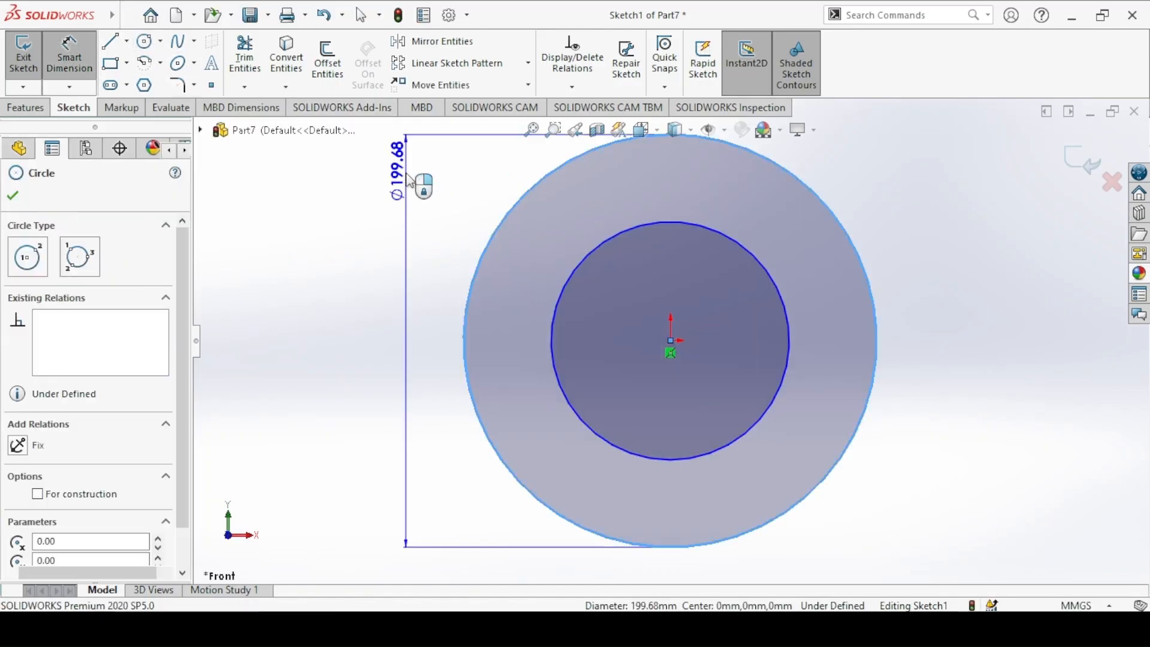
left_click(409, 180)
type("45")
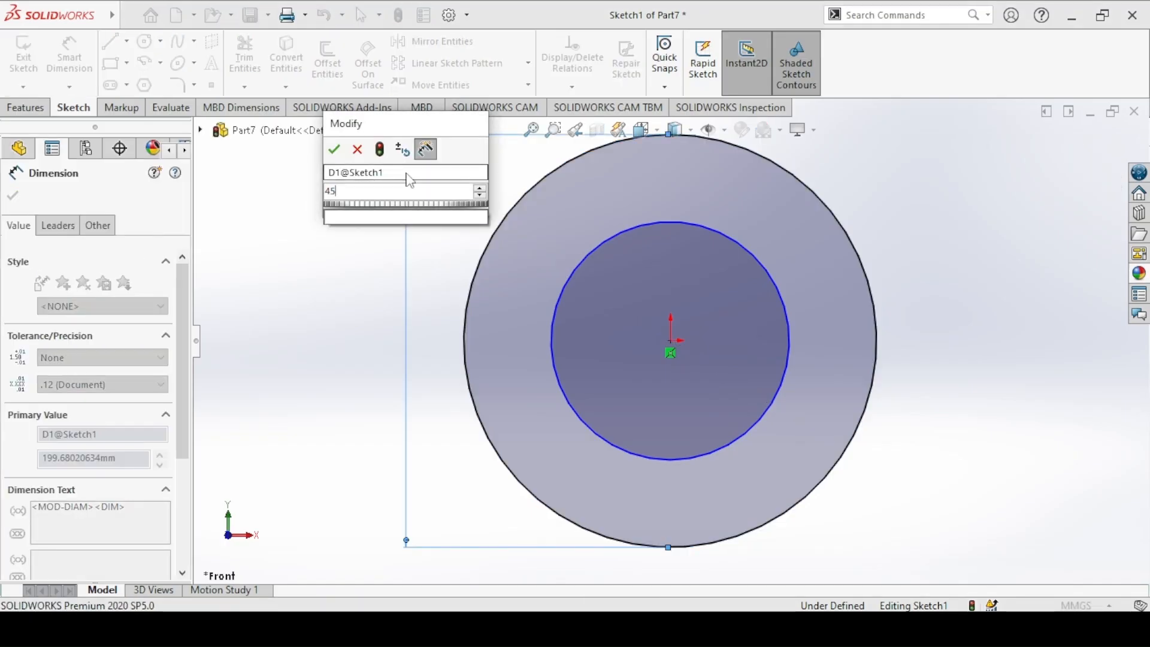
key("Return")
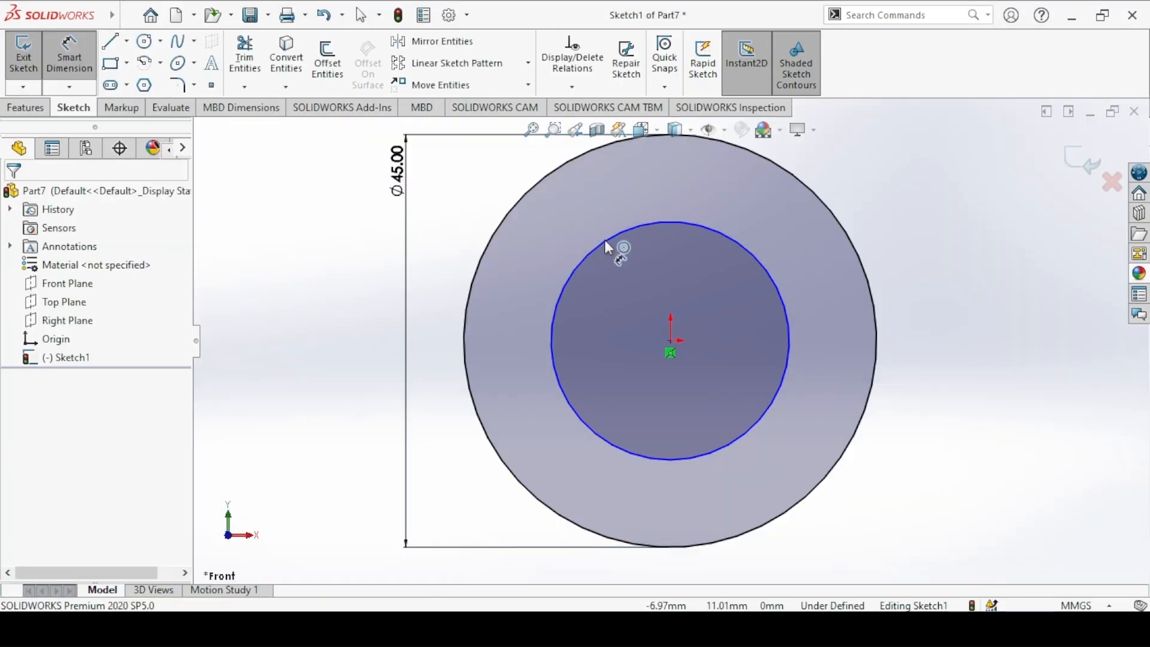
left_click(605, 240)
left_click(350, 255)
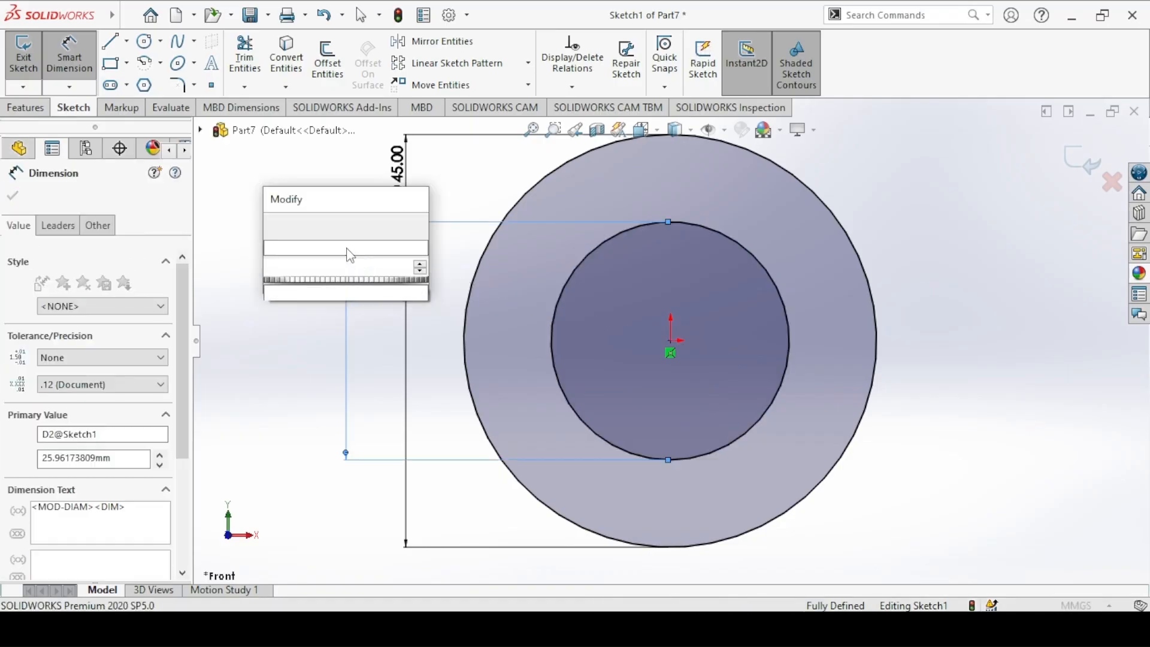
type("18")
key("Return")
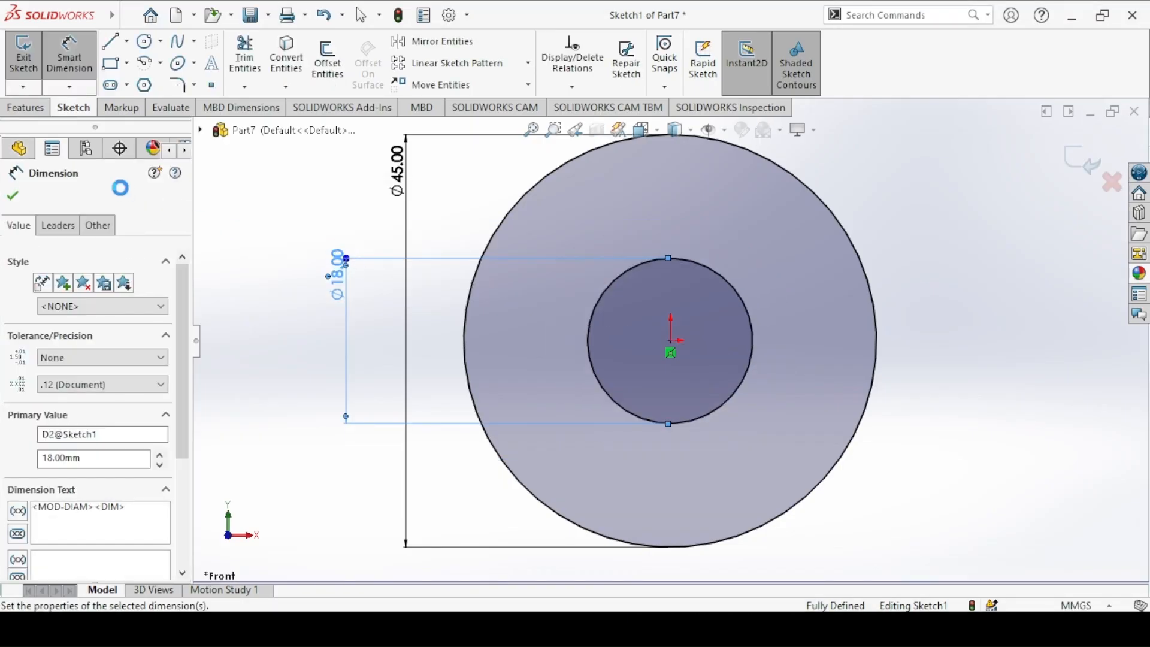
left_click(13, 195)
Step: Check the thickness on the Lock Nut drawing and extrude the ring profile 8 mm as a blind boss
key("alt+Tab")
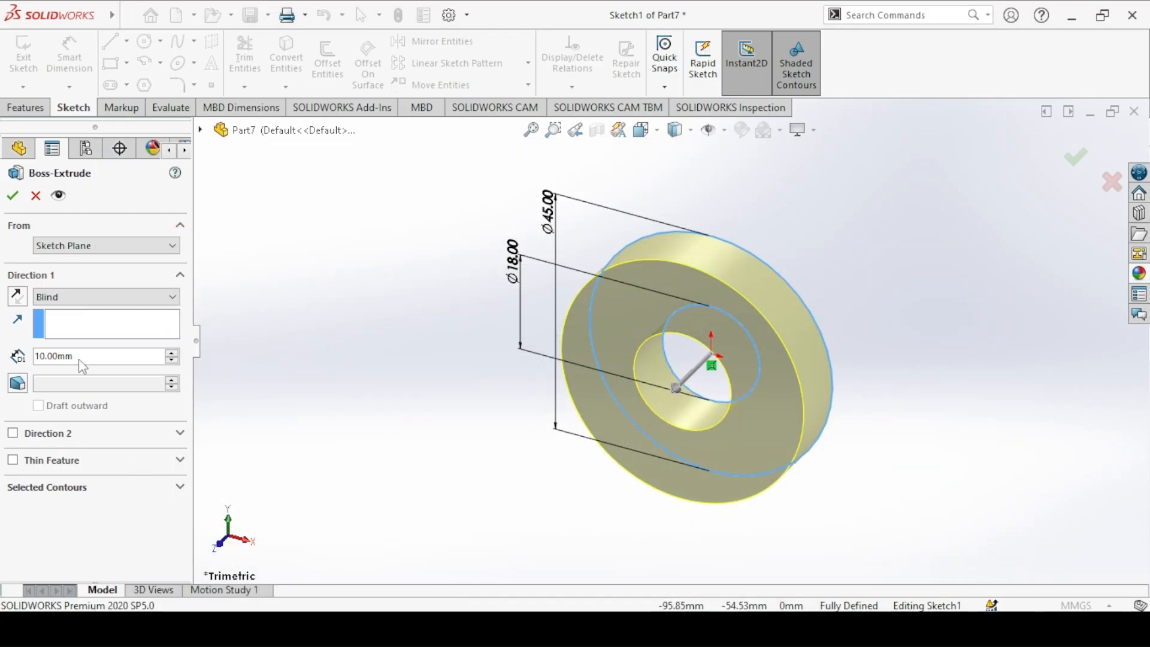
double_click(81, 357)
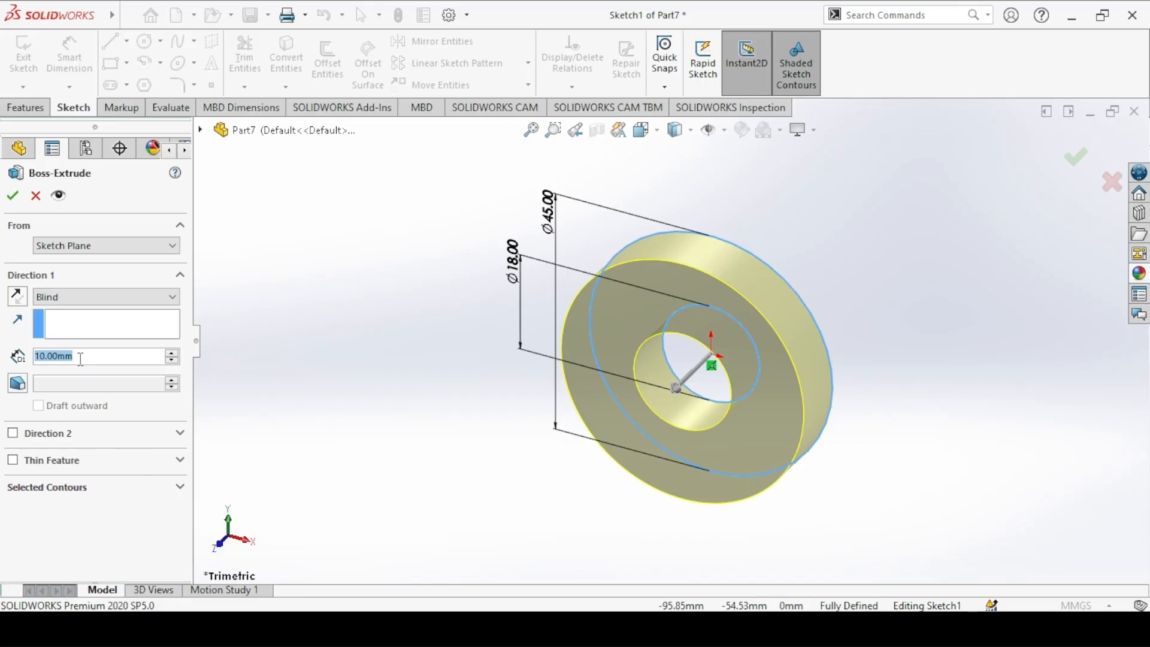
type("8")
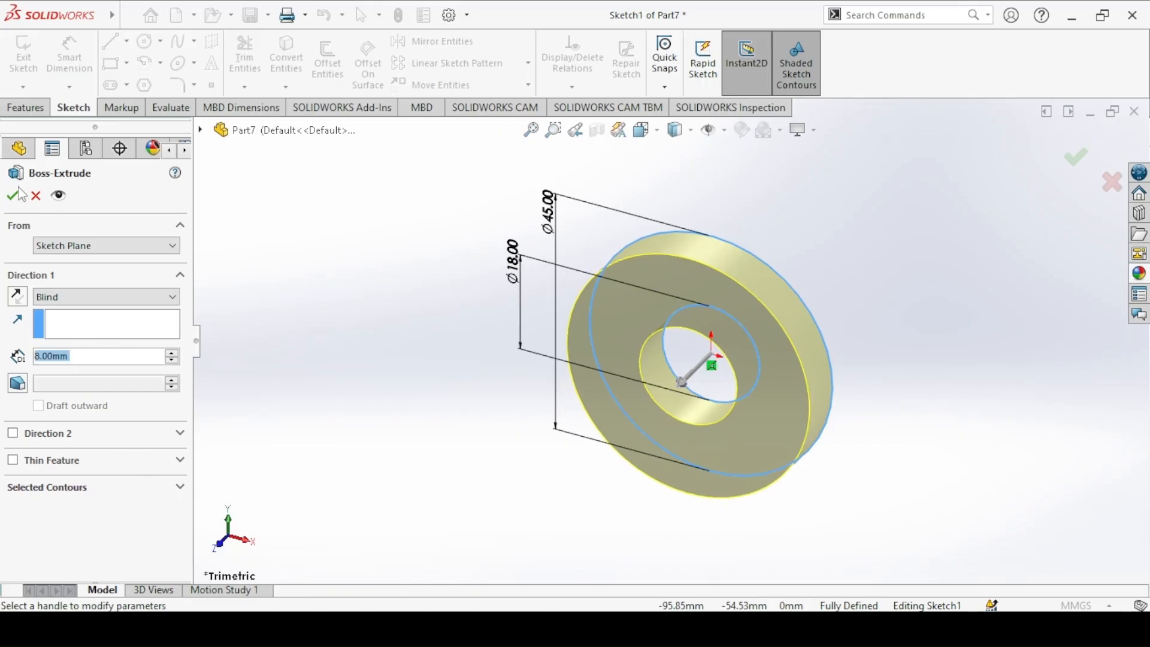
left_click(14, 195)
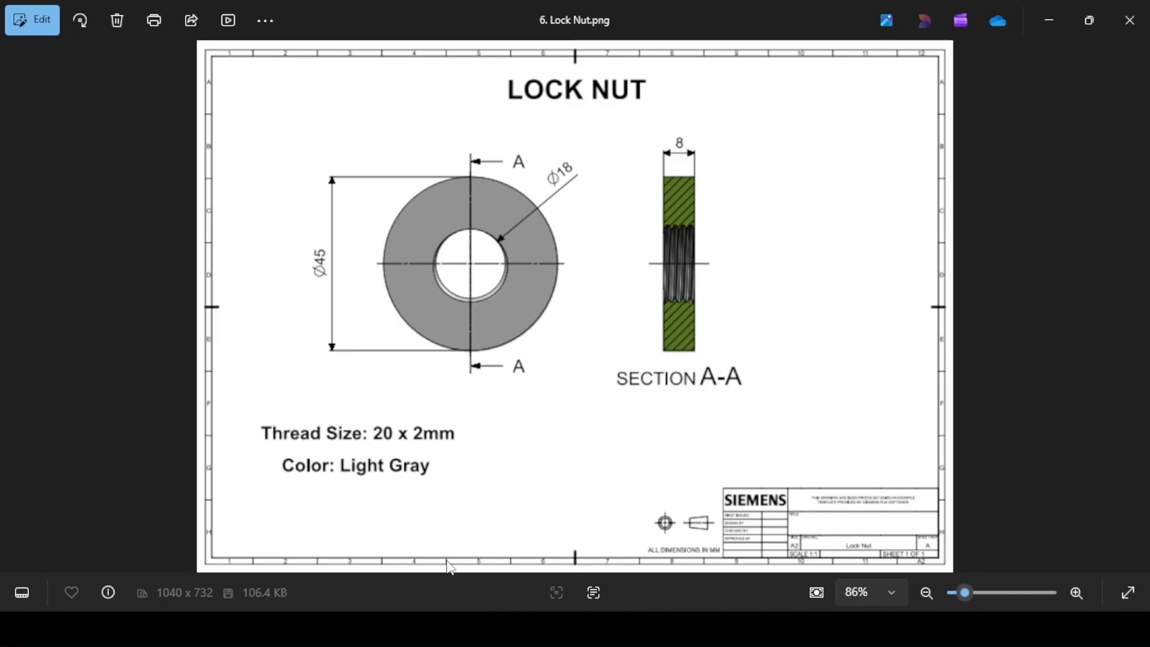
Step: Return to SOLIDWORKS and start a Thread on the hole's front circular edge with a start offset of 2 mm in the reversed direction
left_click(426, 627)
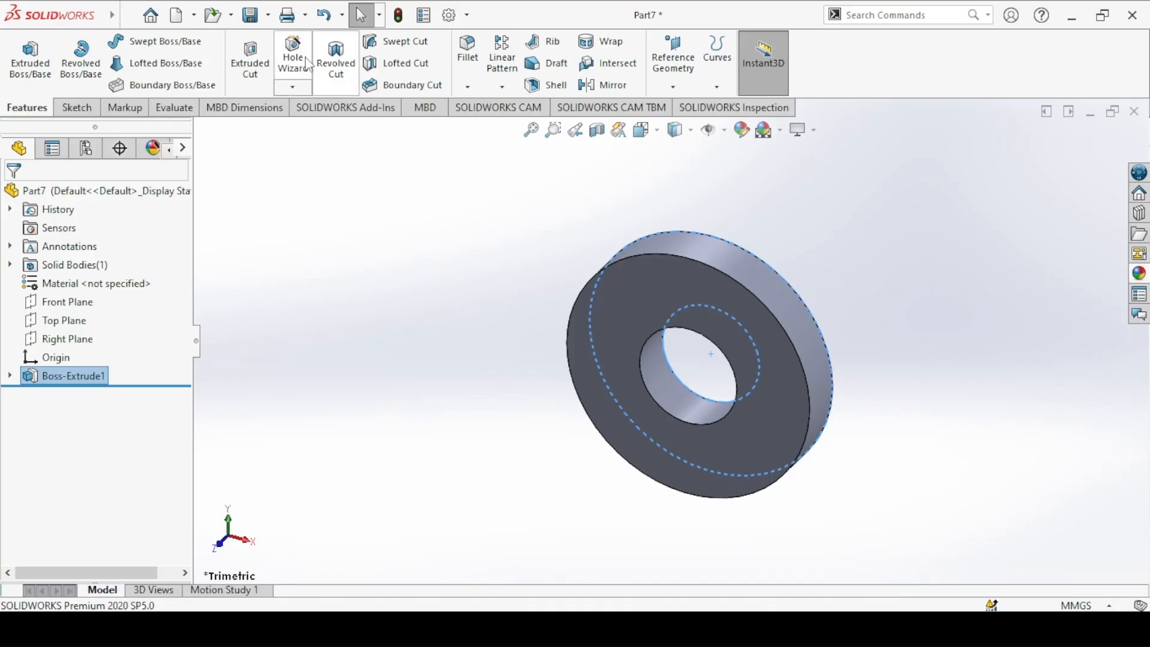
left_click(294, 90)
left_click(311, 147)
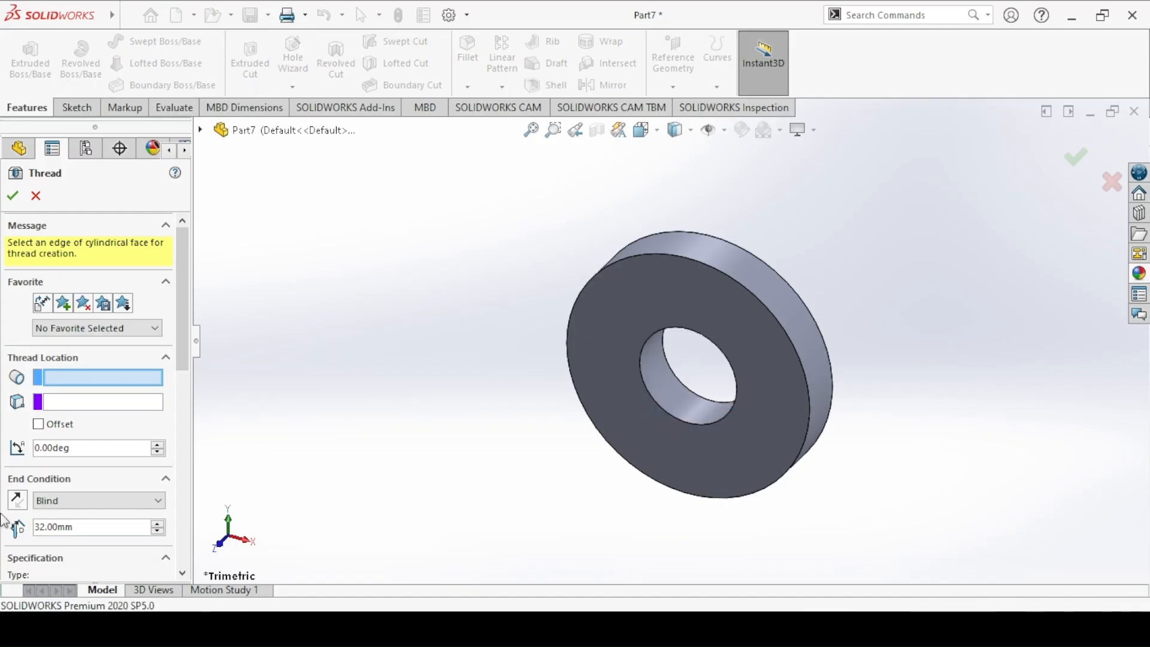
left_click(39, 368)
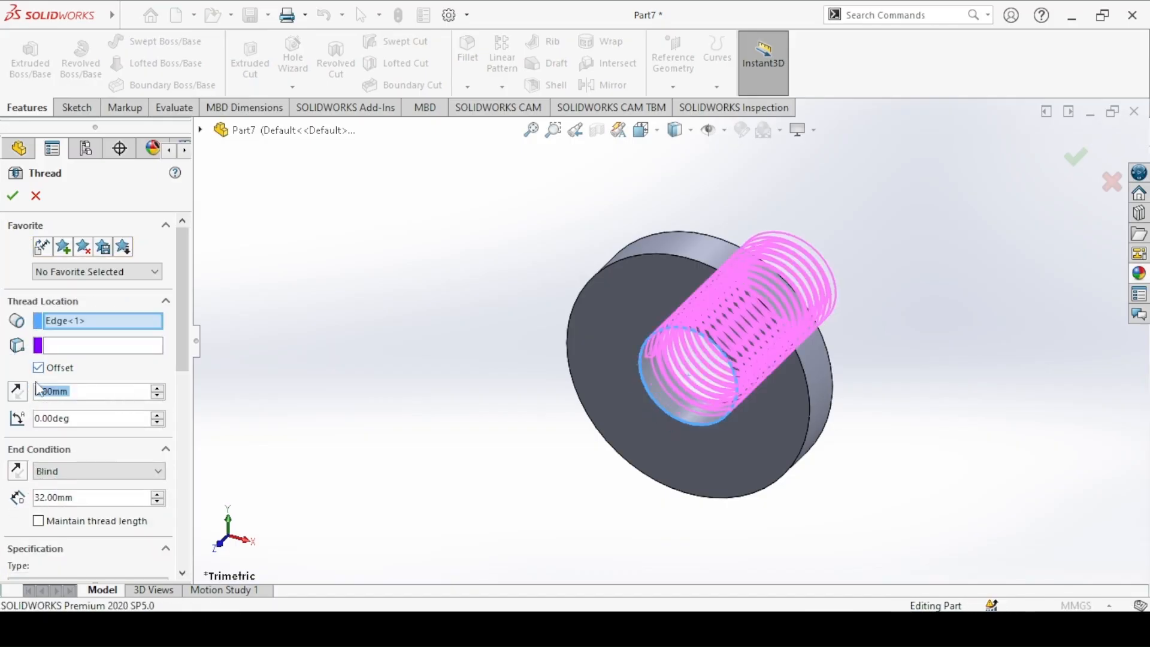
left_click(18, 392)
middle_click_drag(509, 413, 426, 375)
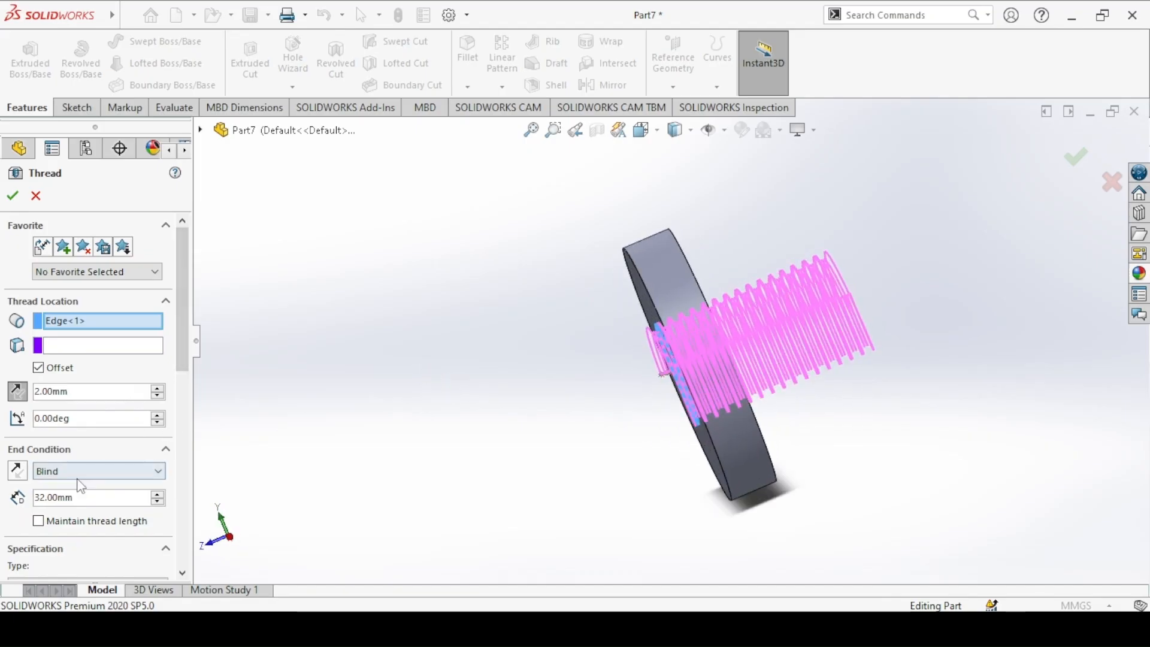
Step: Set the thread's blind depth to 11 mm so it runs through the whole nut thickness
left_click(67, 499)
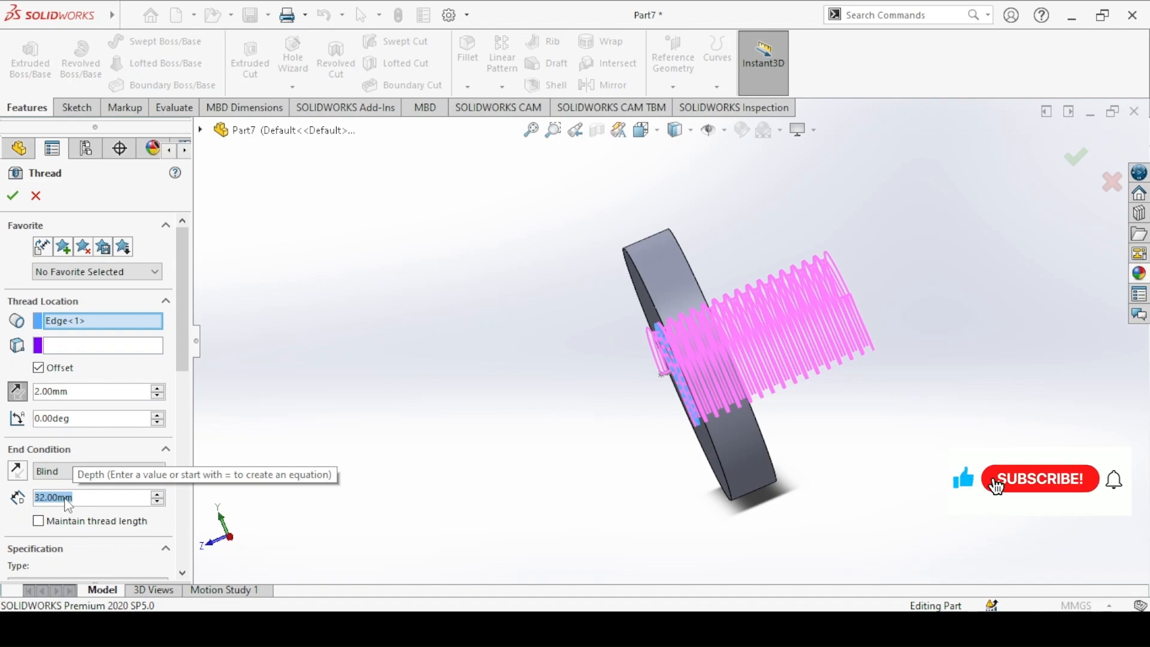
type("11")
key("Return")
middle_click_drag(713, 360, 699, 422)
middle_click_drag(579, 369, 566, 321)
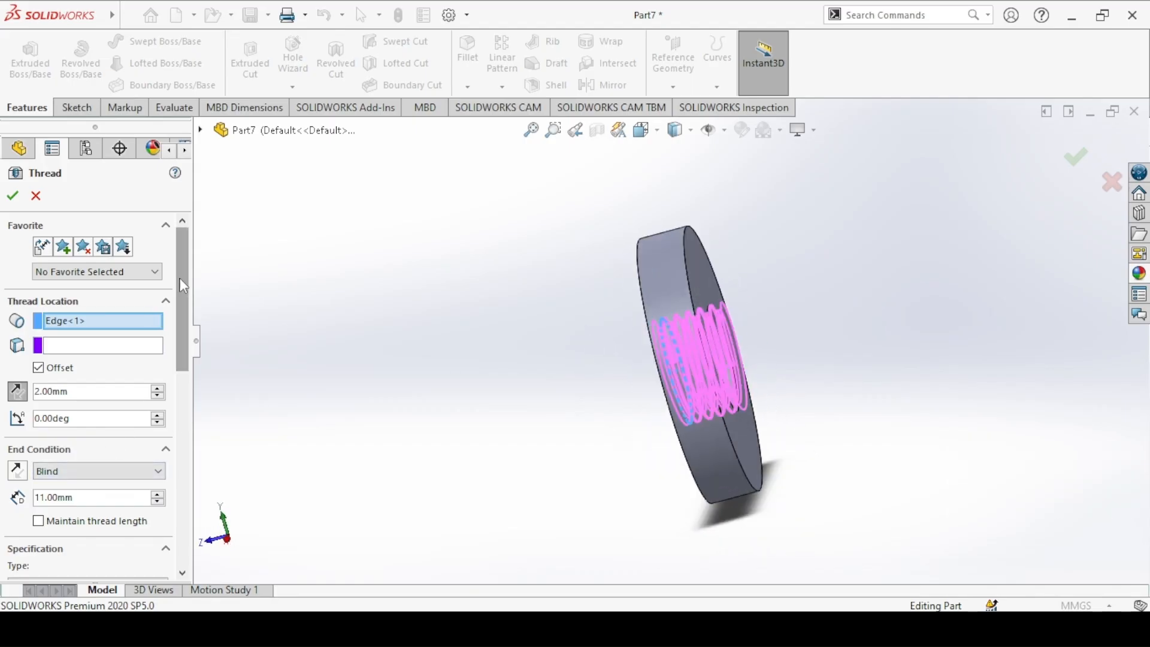
Step: Specify the thread as Metric Tap, size M20x2.0, and create it as a cut thread in the hole
scroll(90, 335, "down", 5)
left_click(25, 340)
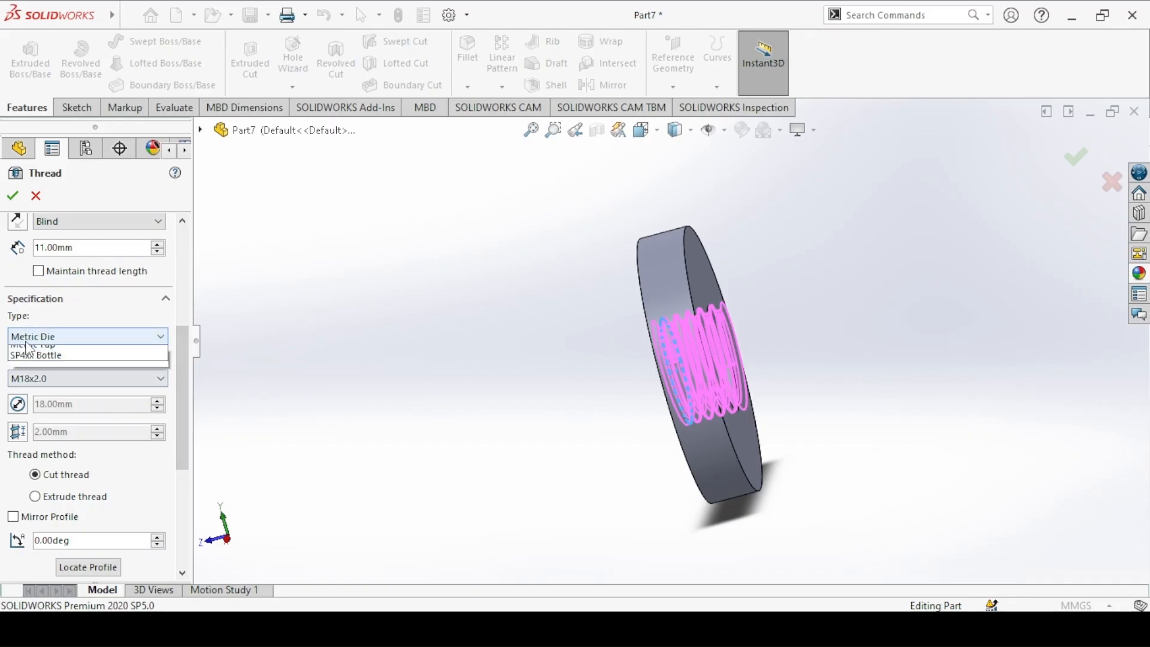
left_click(33, 385)
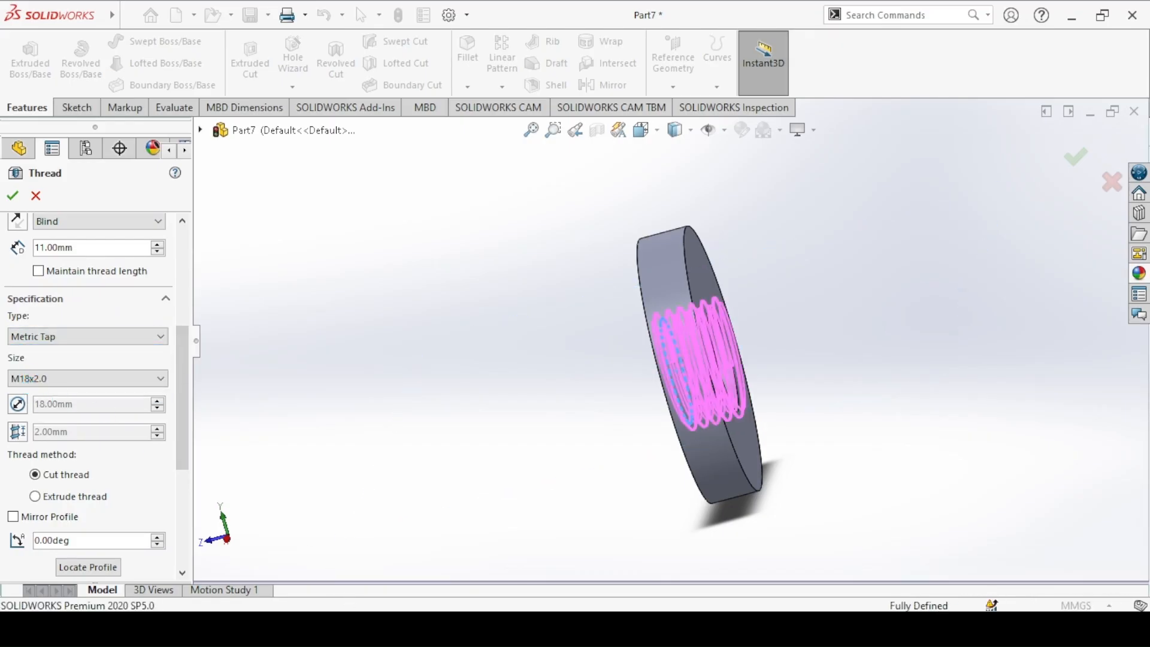
left_click(87, 379)
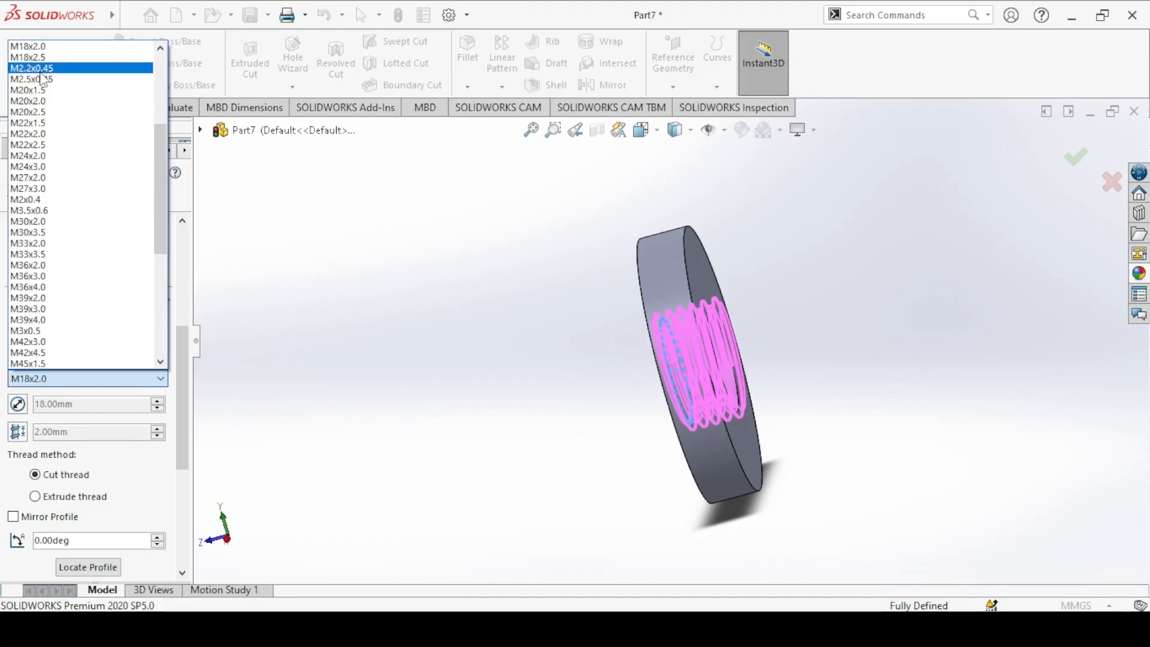
left_click(51, 103)
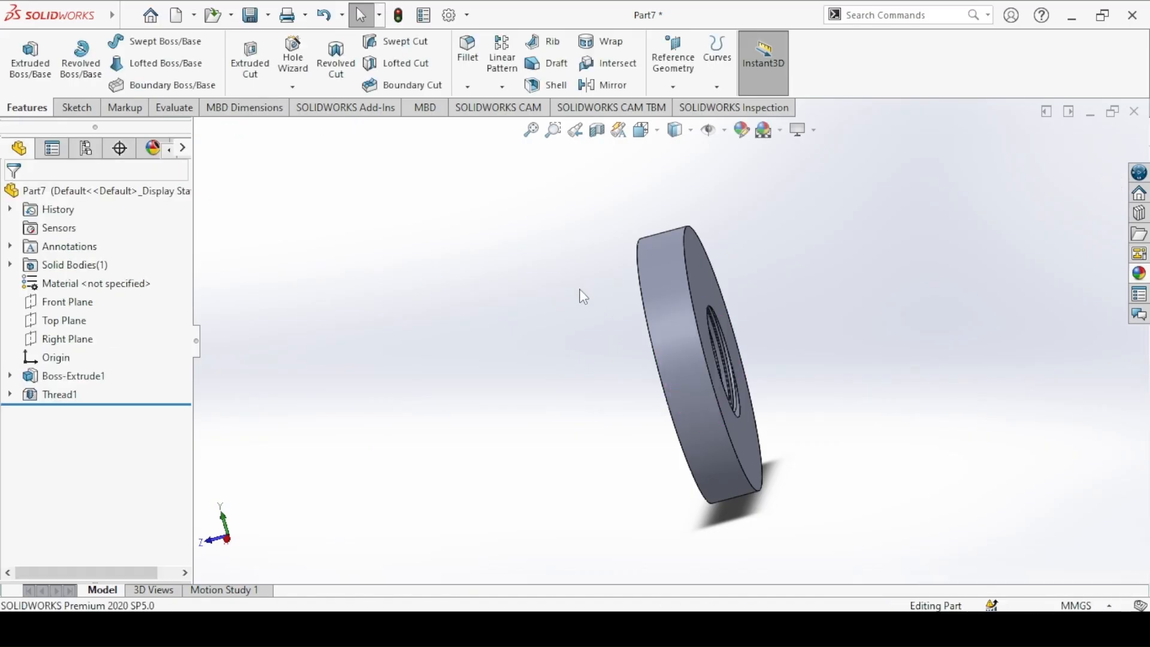
Step: Show the nut in isometric view and apply a gray color from the standard swatches to the whole part
key("ctrl+7")
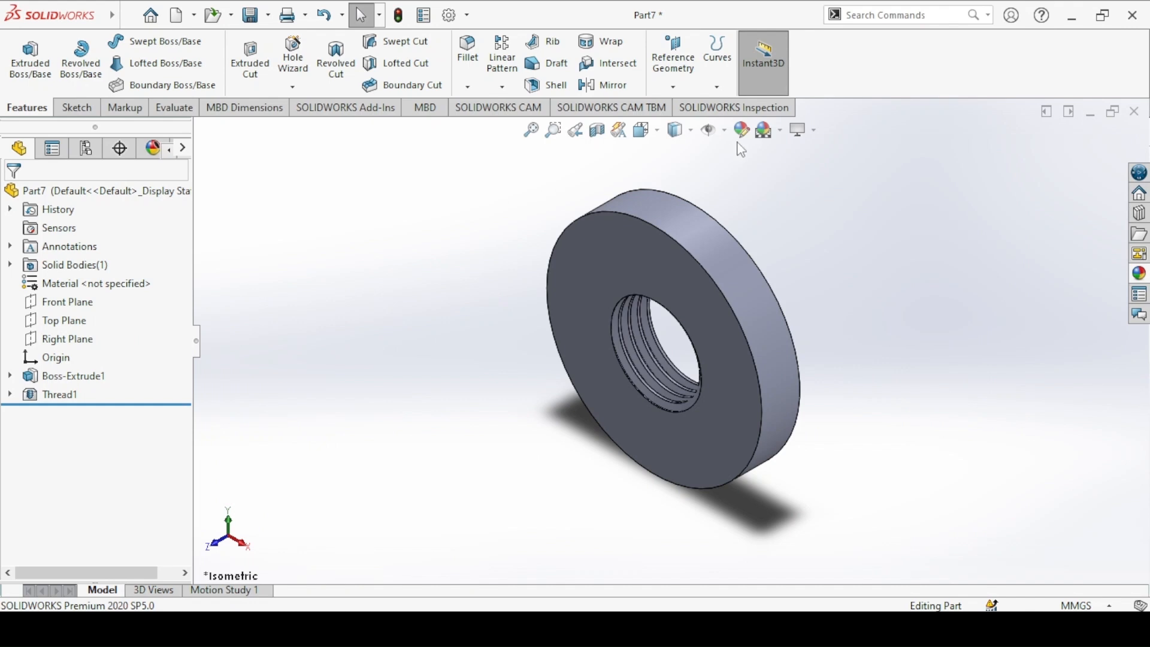
left_click(743, 131)
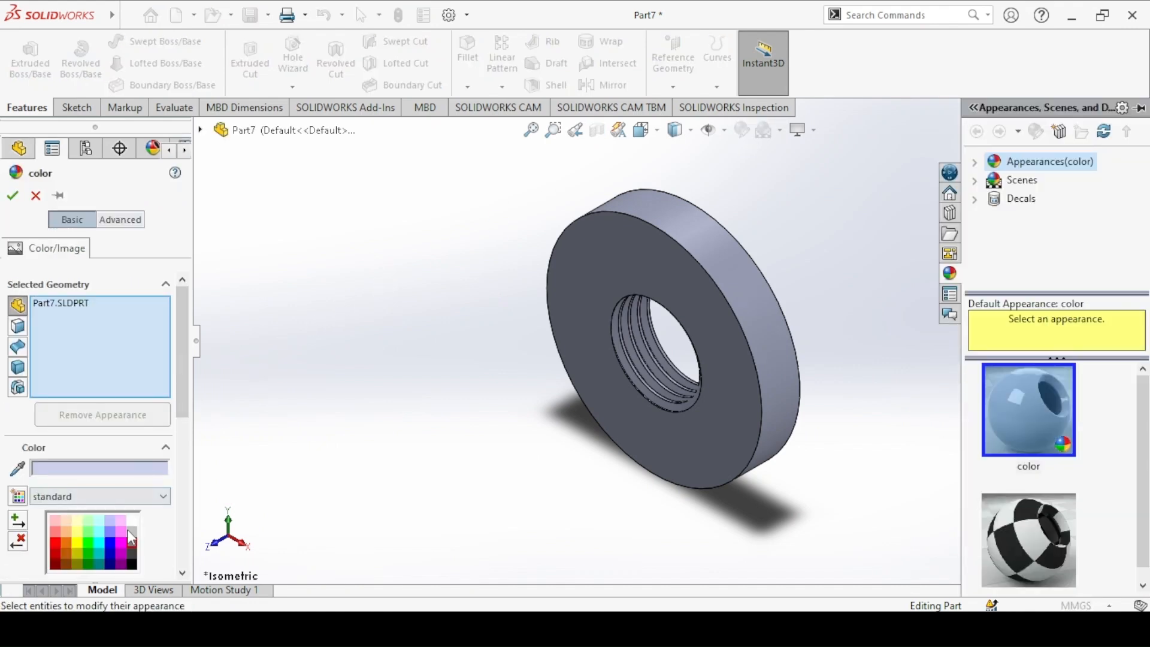
left_click(137, 549)
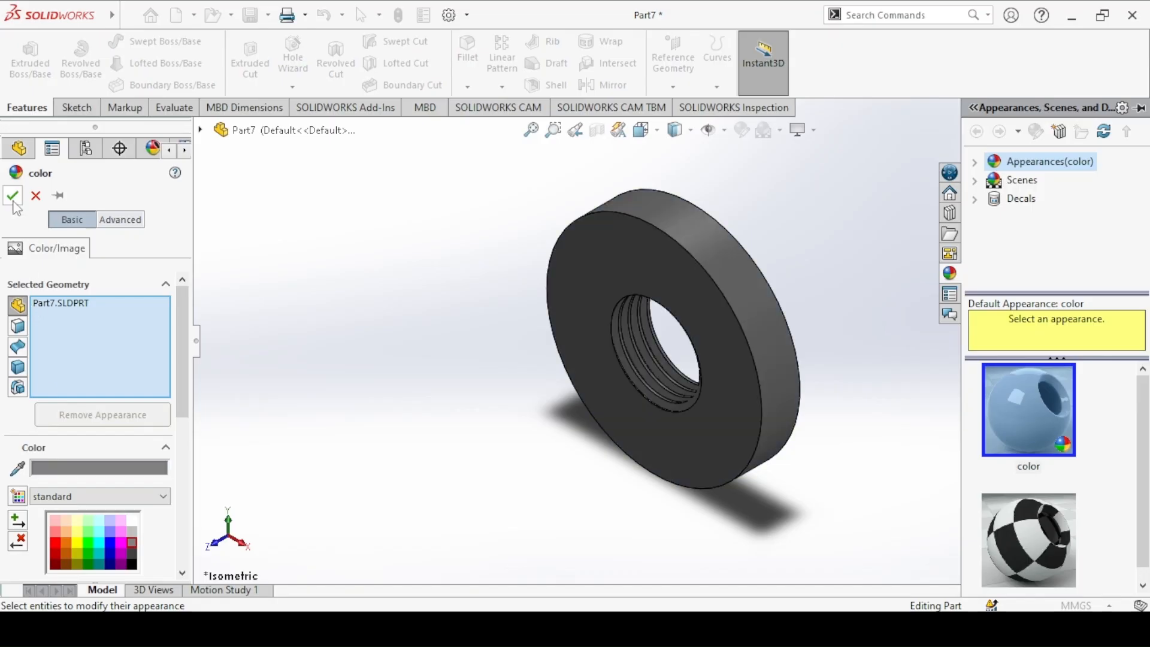
left_click(13, 196)
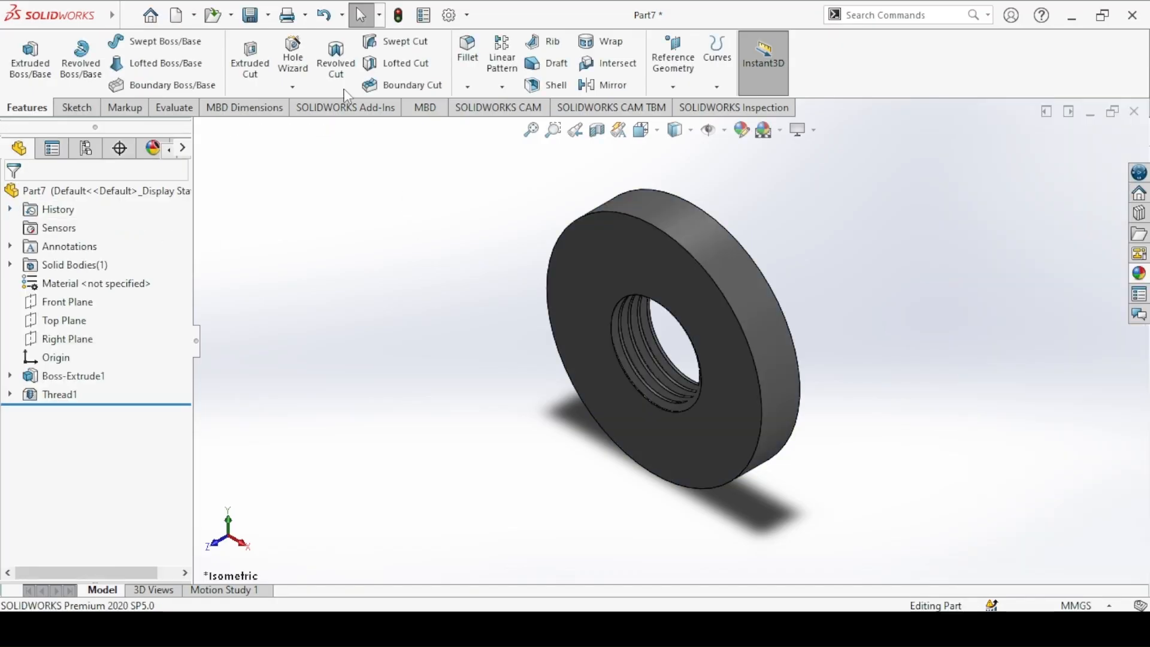
Step: Save the part as "6. Lock Nut" in the Machinist's Jack folder, rebuilding the document before saving
left_click(256, 16)
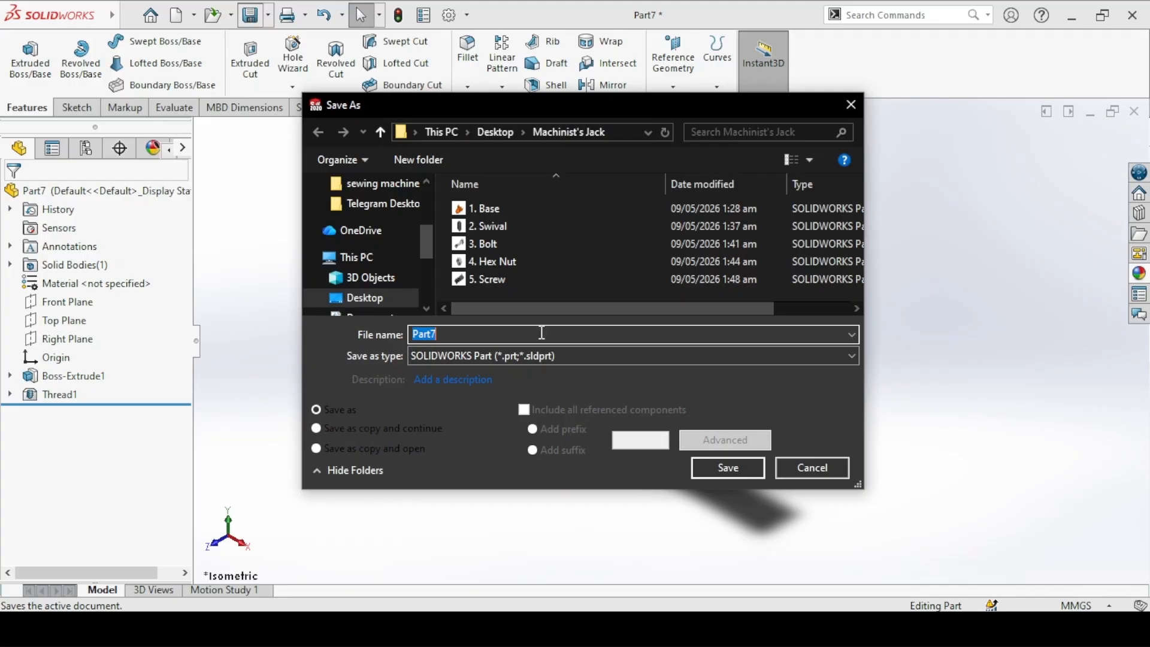
type("6. ")
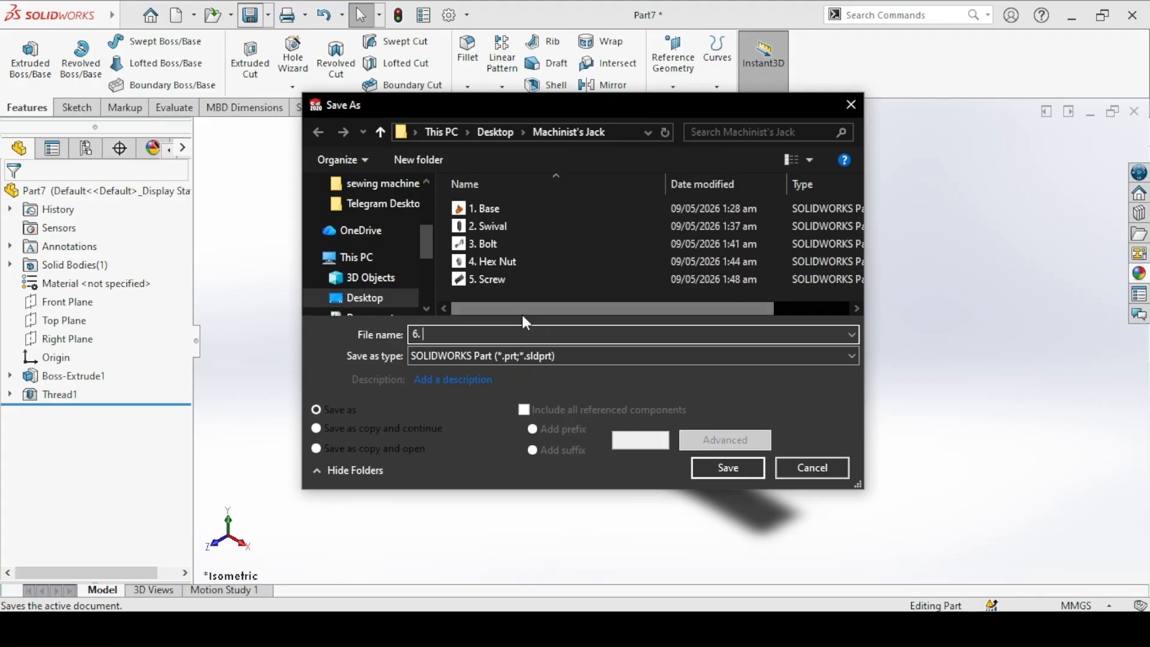
type("Lock Nut")
left_click(727, 467)
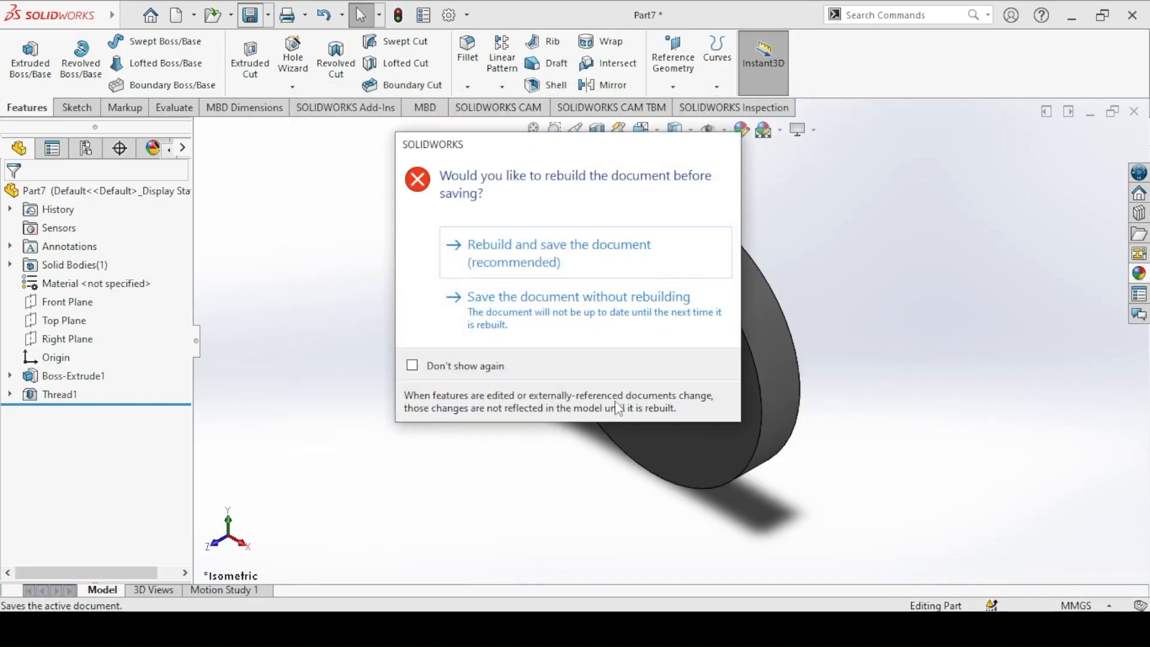
left_click(506, 264)
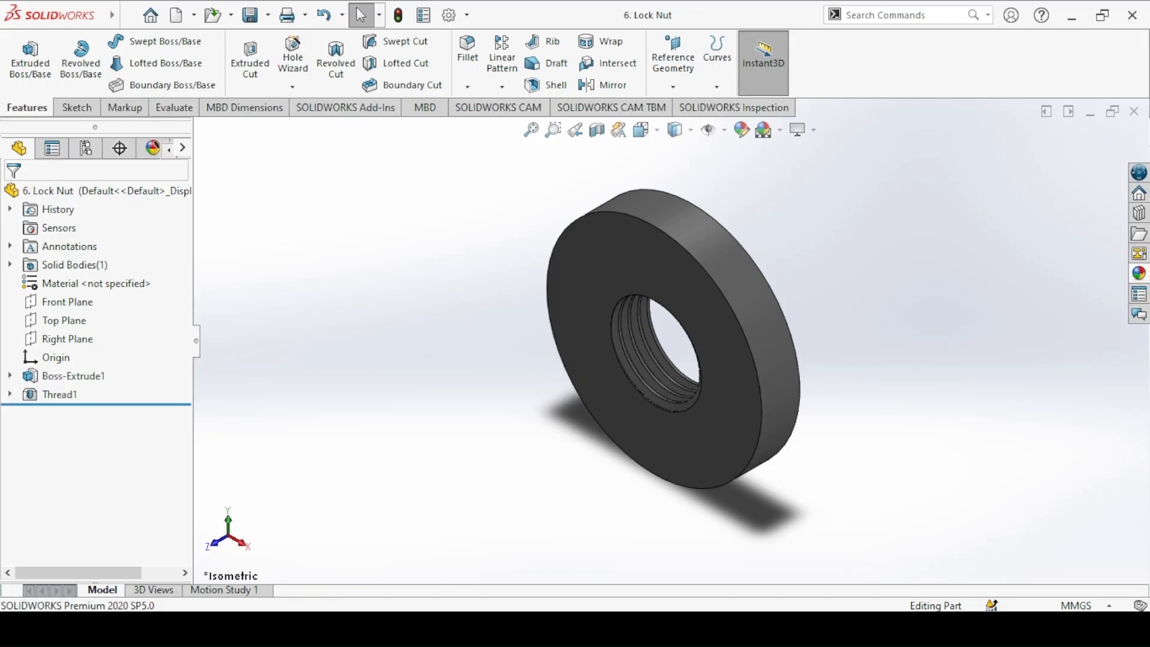
mouse_move(117, 572)
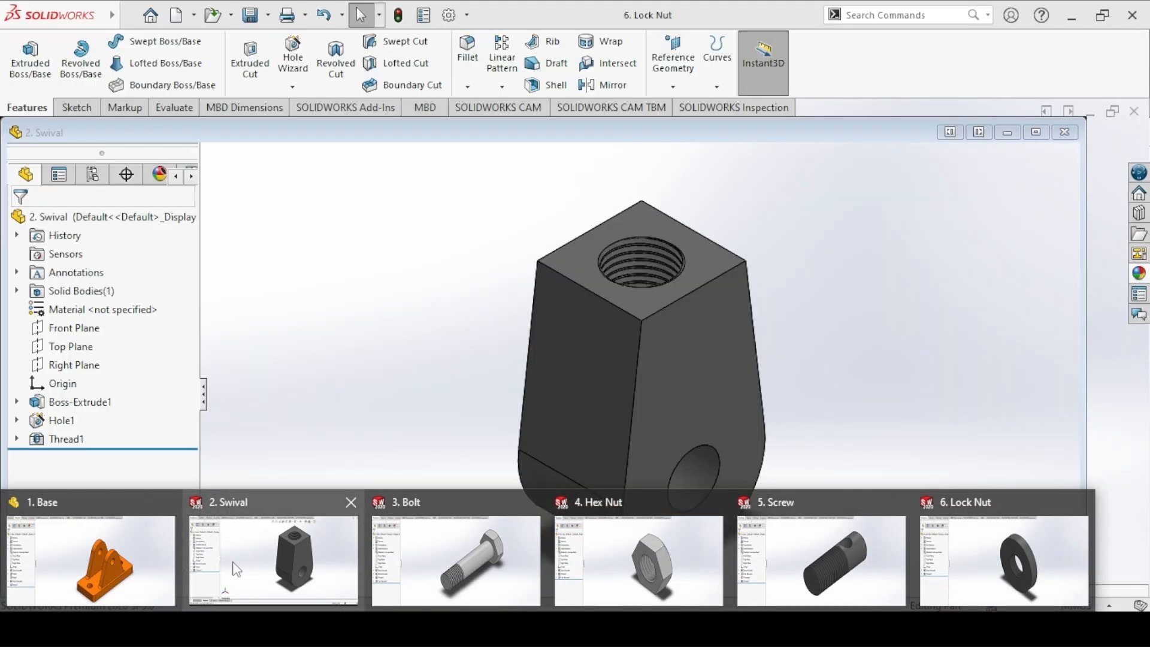
mouse_move(486, 560)
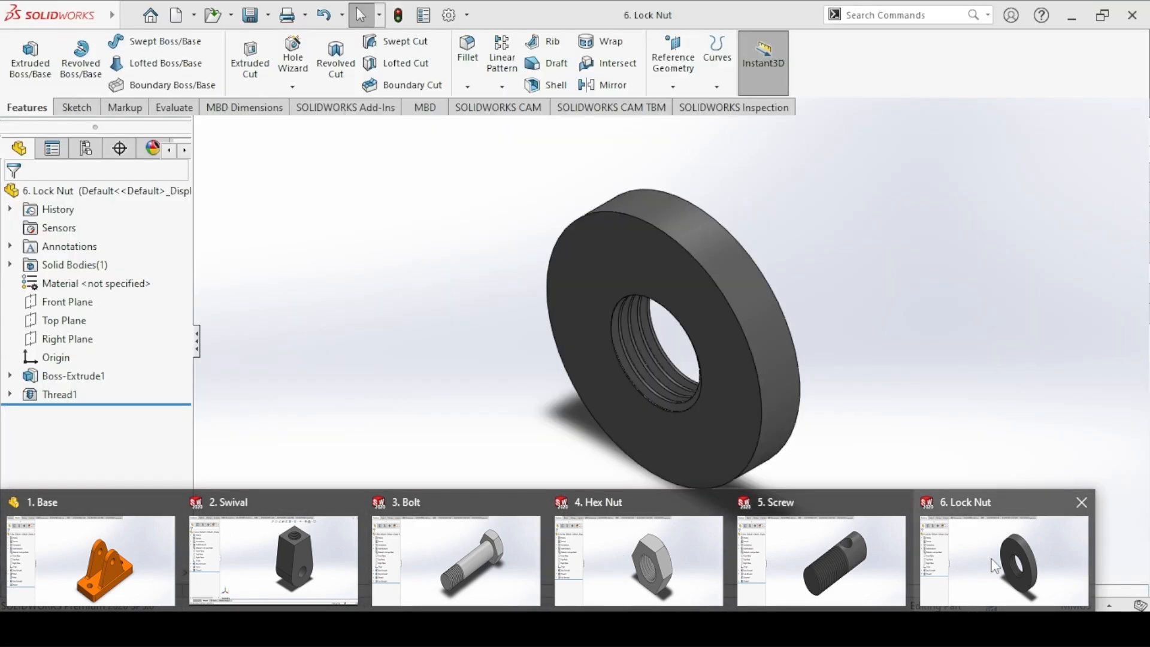